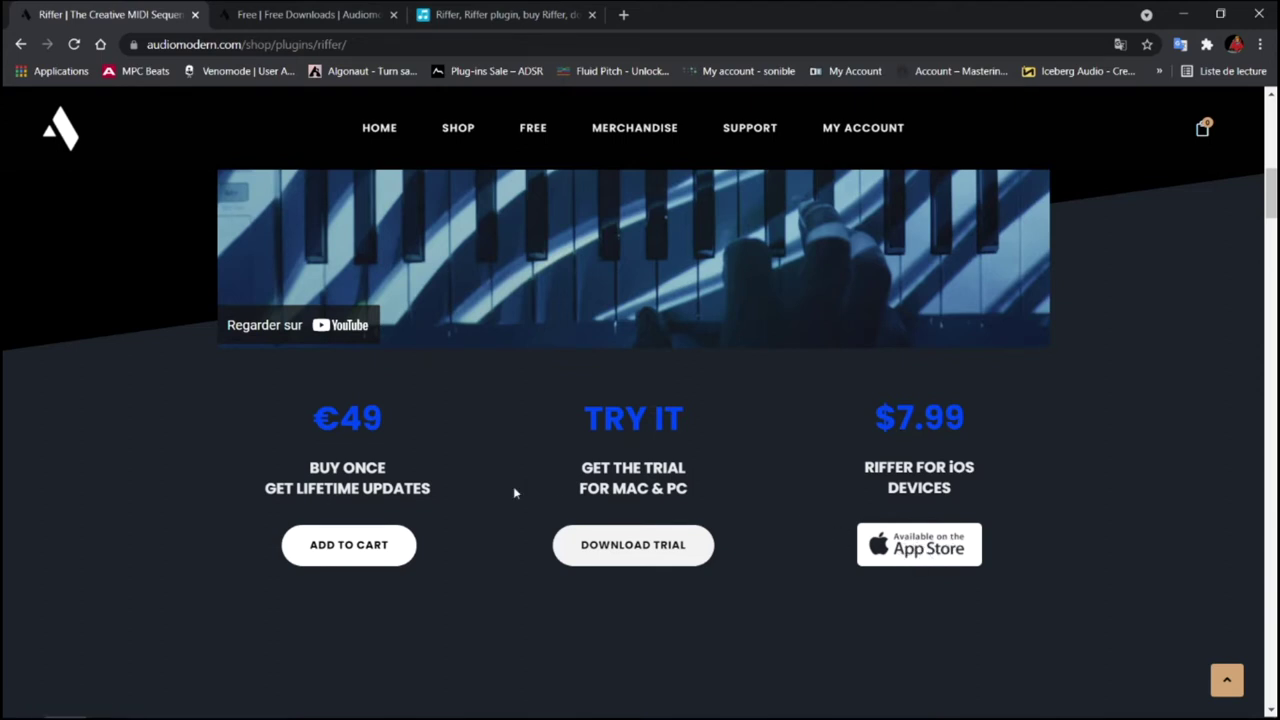
Step: Look through Audiomodern's Free Downloads page and the Riffer product page on Plugin Boutique
click(292, 22)
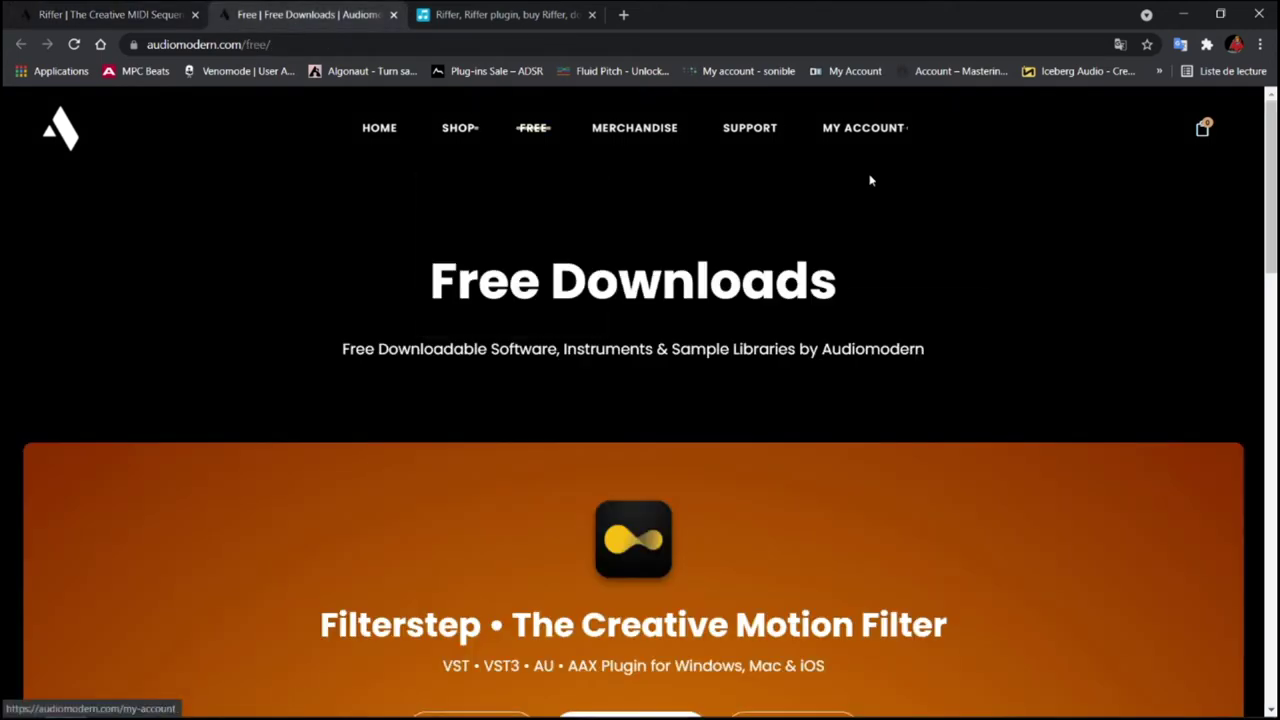
scroll(1273, 228, down, 3)
scroll(1273, 228, down, 2)
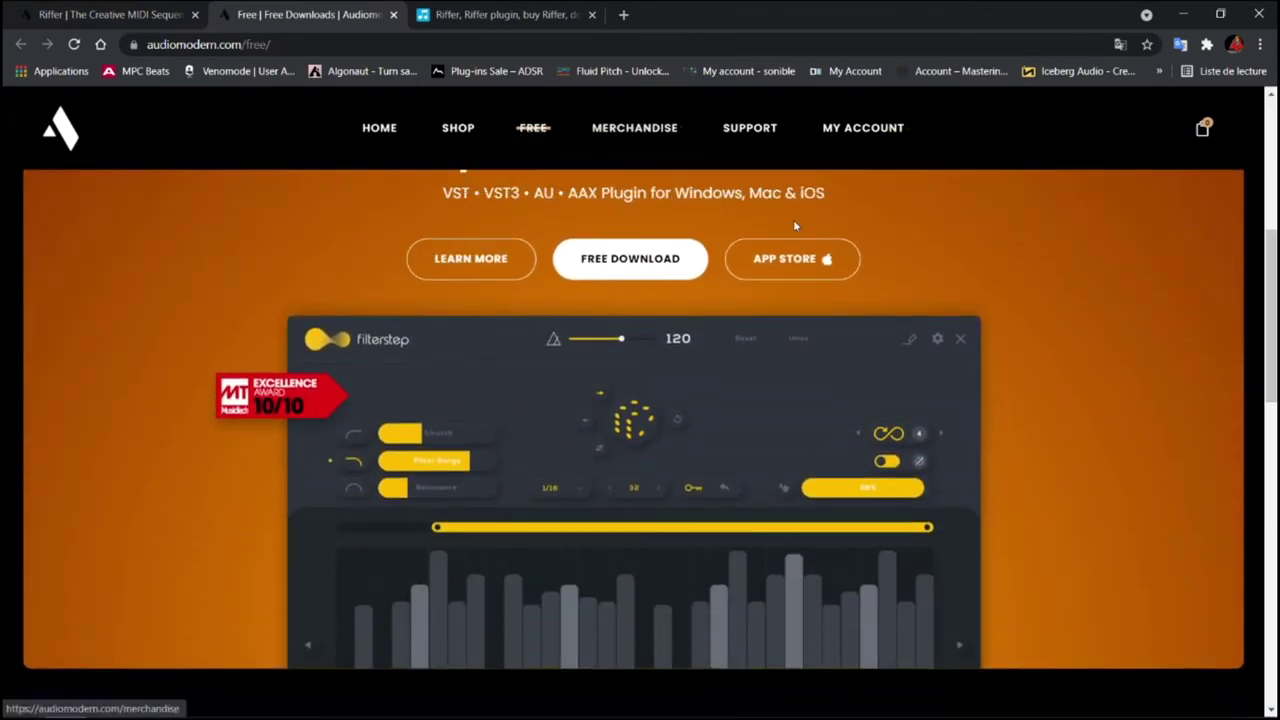
scroll(540, 330, down, 1)
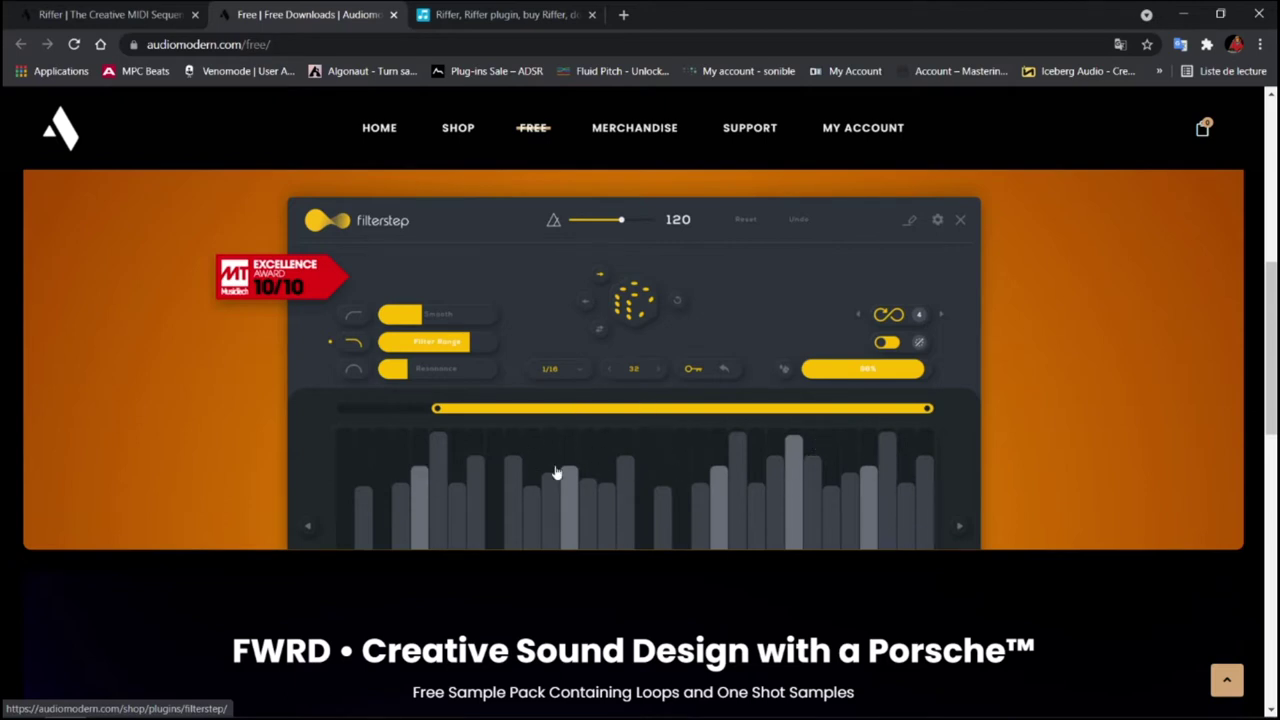
mouse_move(1274, 292)
mouse_down()
mouse_move(1274, 313)
mouse_move(1274, 220)
mouse_move(1270, 283)
mouse_up()
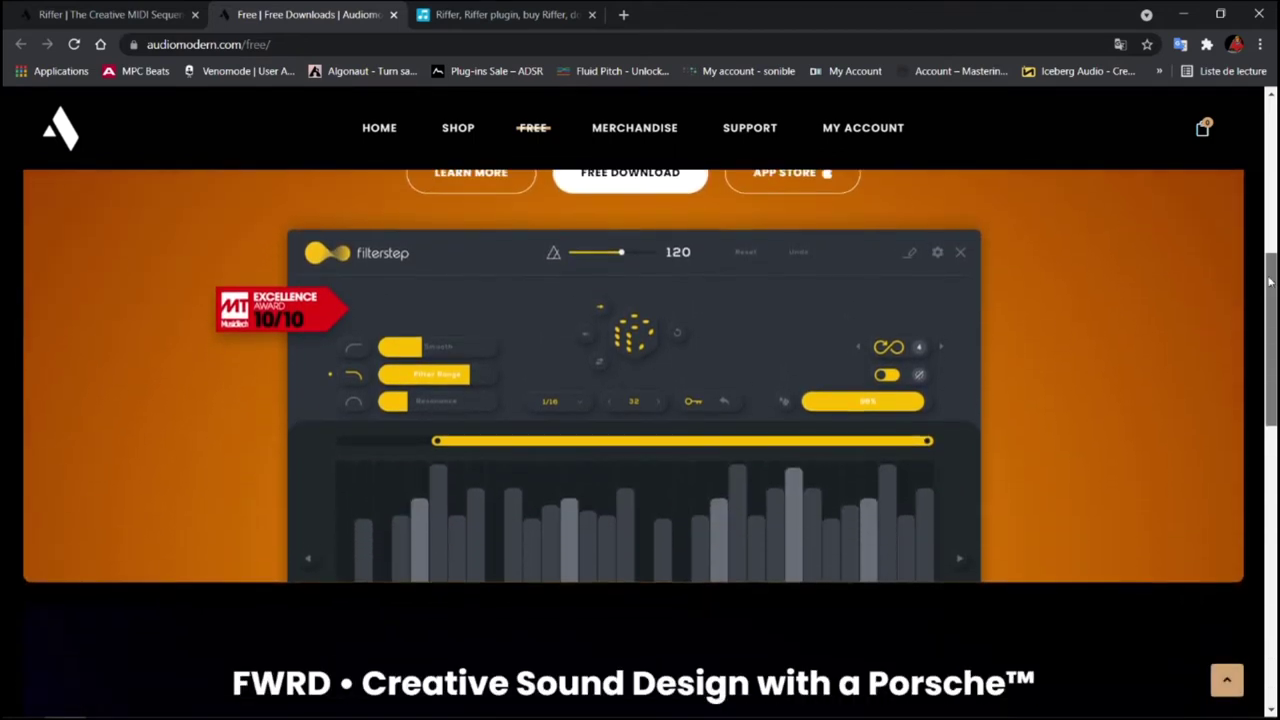
drag(1270, 283, 1263, 220)
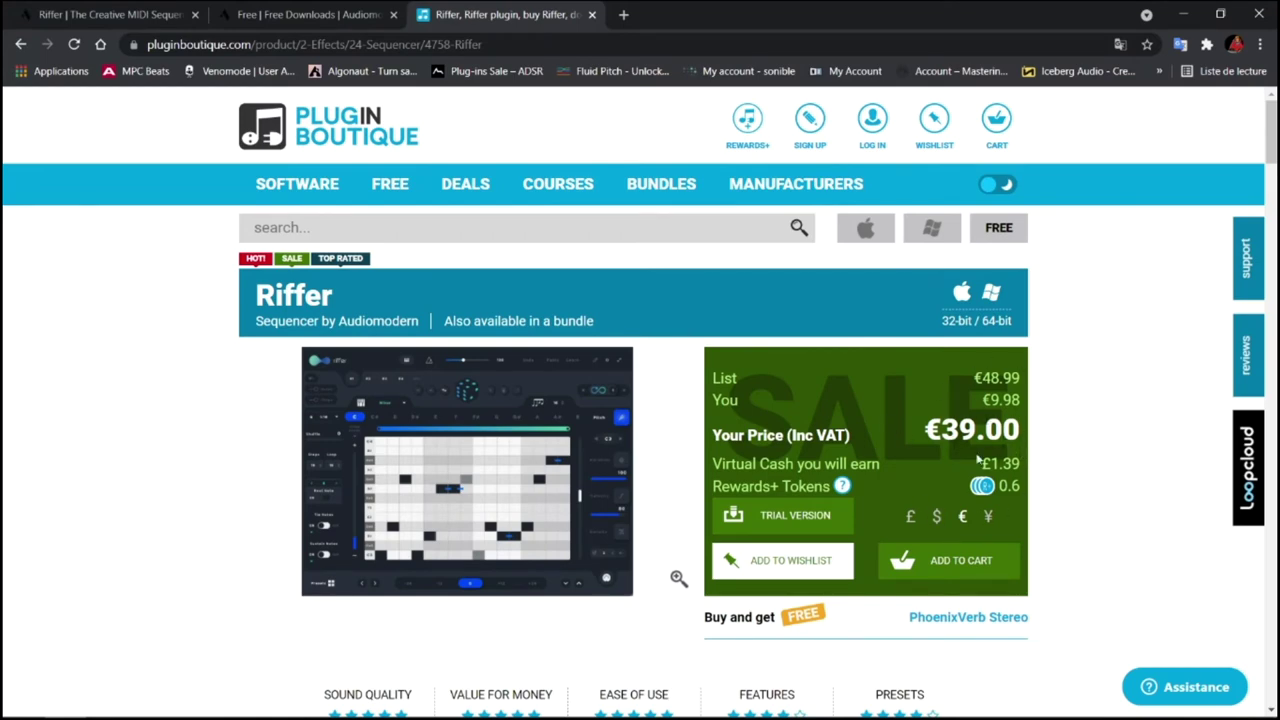
mouse_move(1271, 130)
mouse_down()
mouse_move(1273, 308)
mouse_move(1252, 117)
mouse_up()
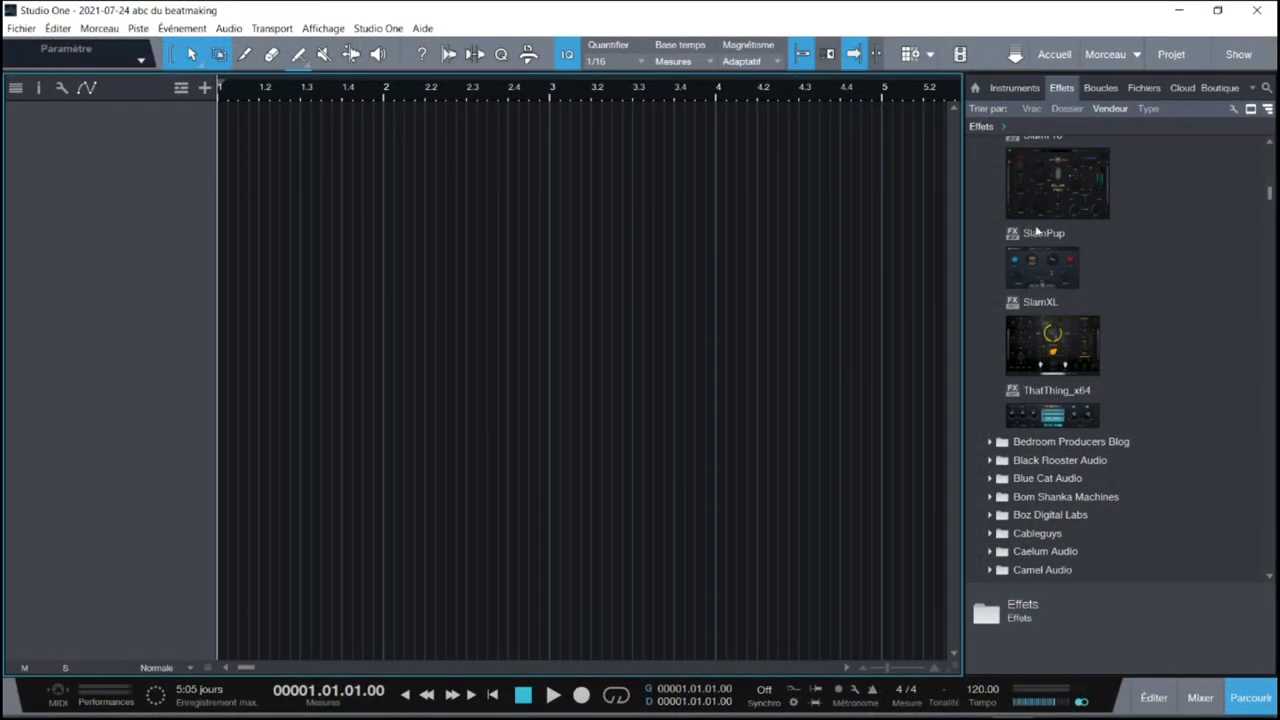
Step: Switch to Studio One, add Velvet_x64 and Riffer as instrument tracks, and close their plugin windows
click(1020, 88)
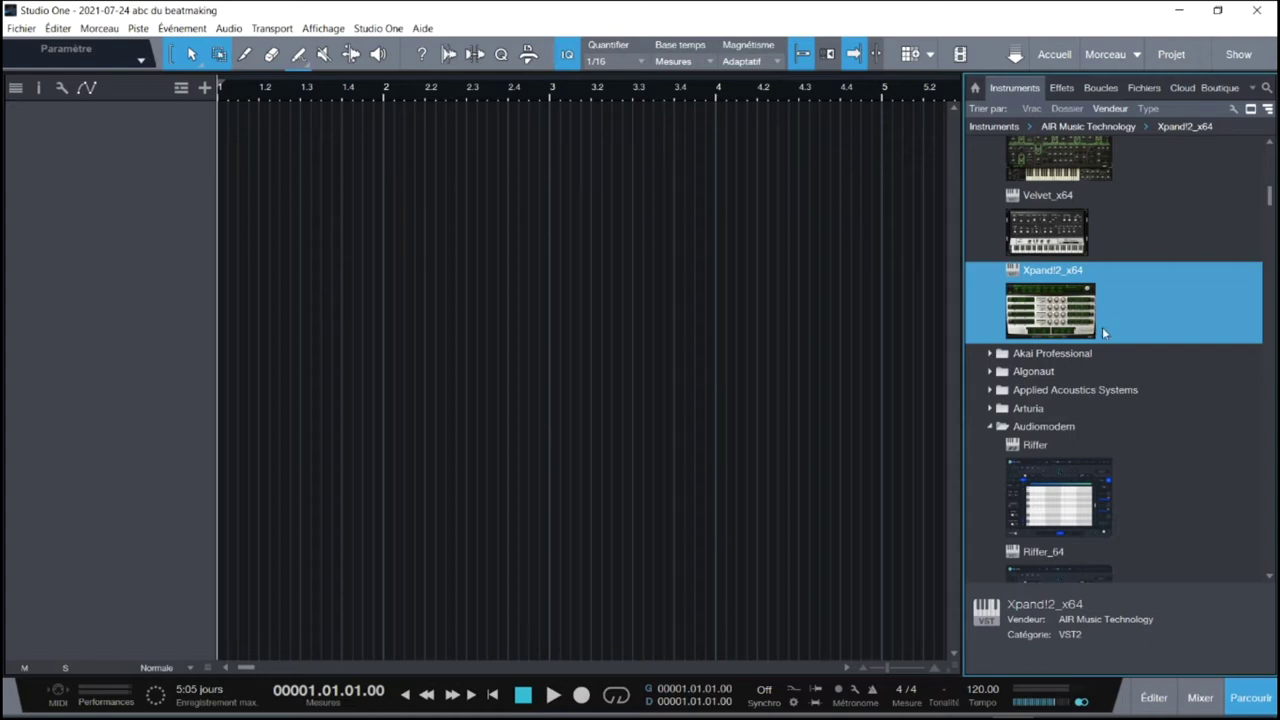
click(1065, 231)
drag(1063, 231, 500, 180)
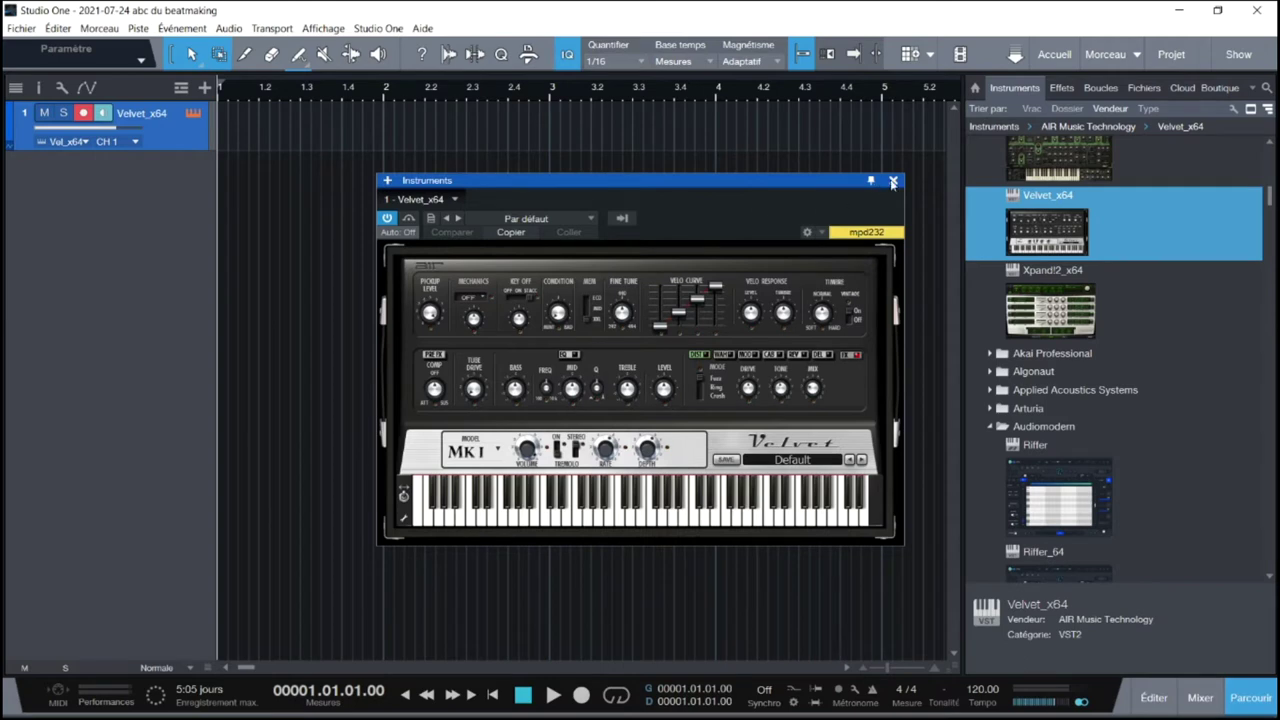
click(893, 182)
drag(1060, 490, 563, 334)
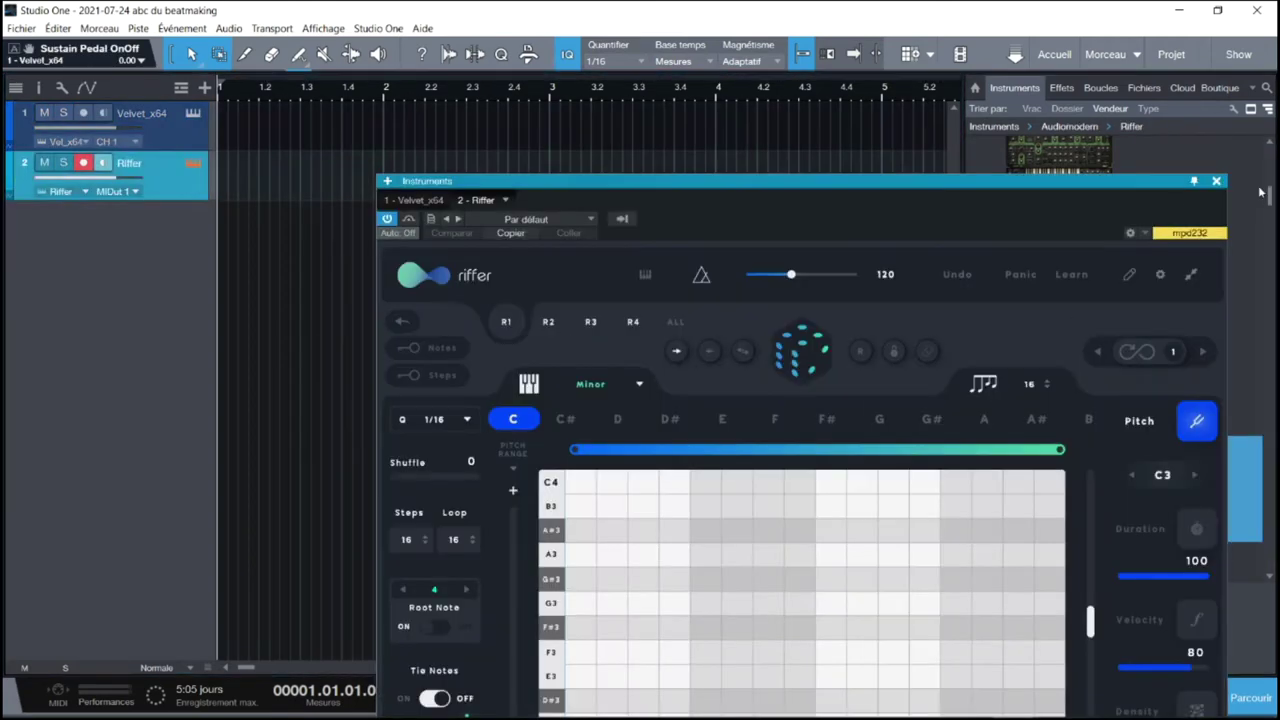
click(1216, 181)
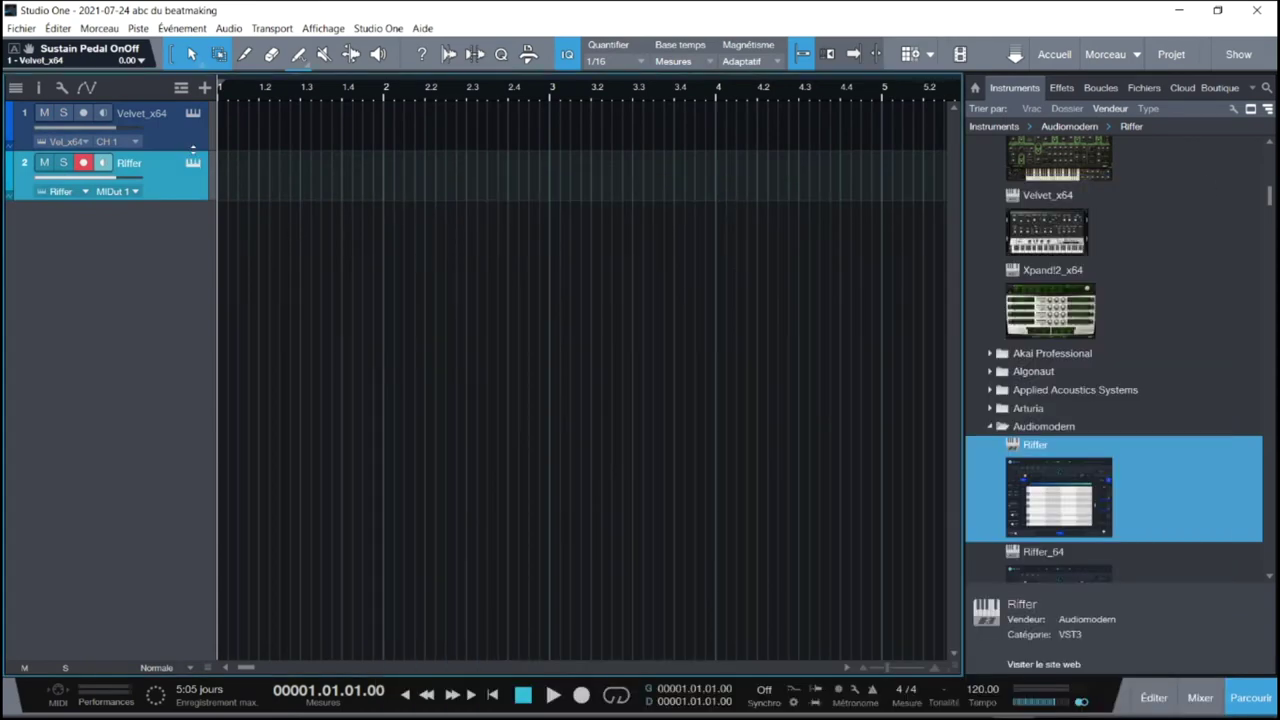
Step: Set the Velvet_x64 track's MIDI input to Riffer and enable monitoring on that track
drag(193, 150, 192, 197)
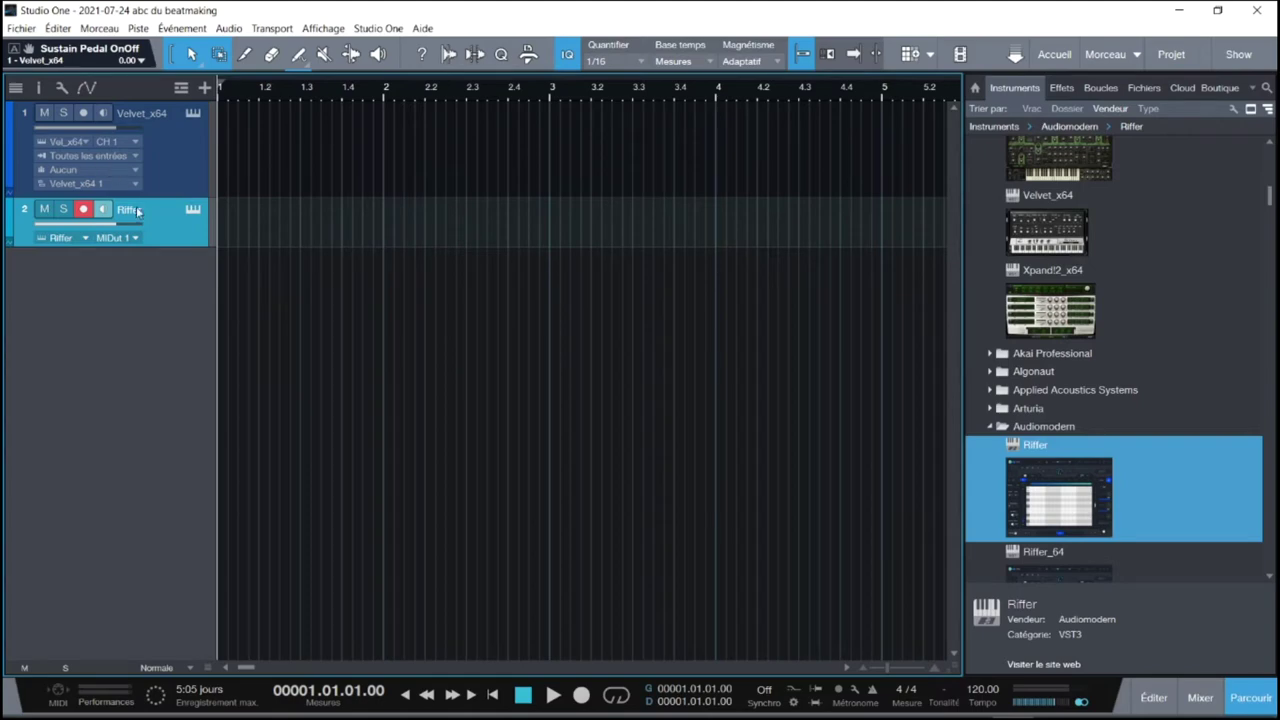
click(100, 158)
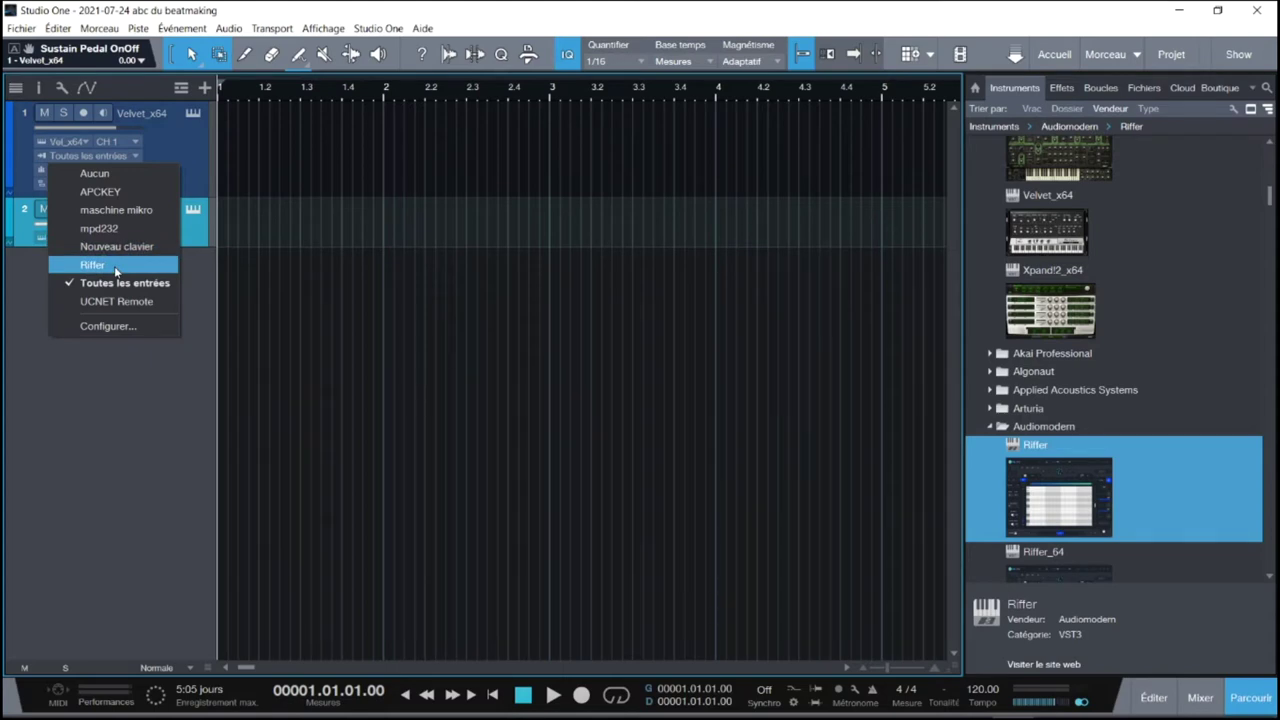
click(115, 266)
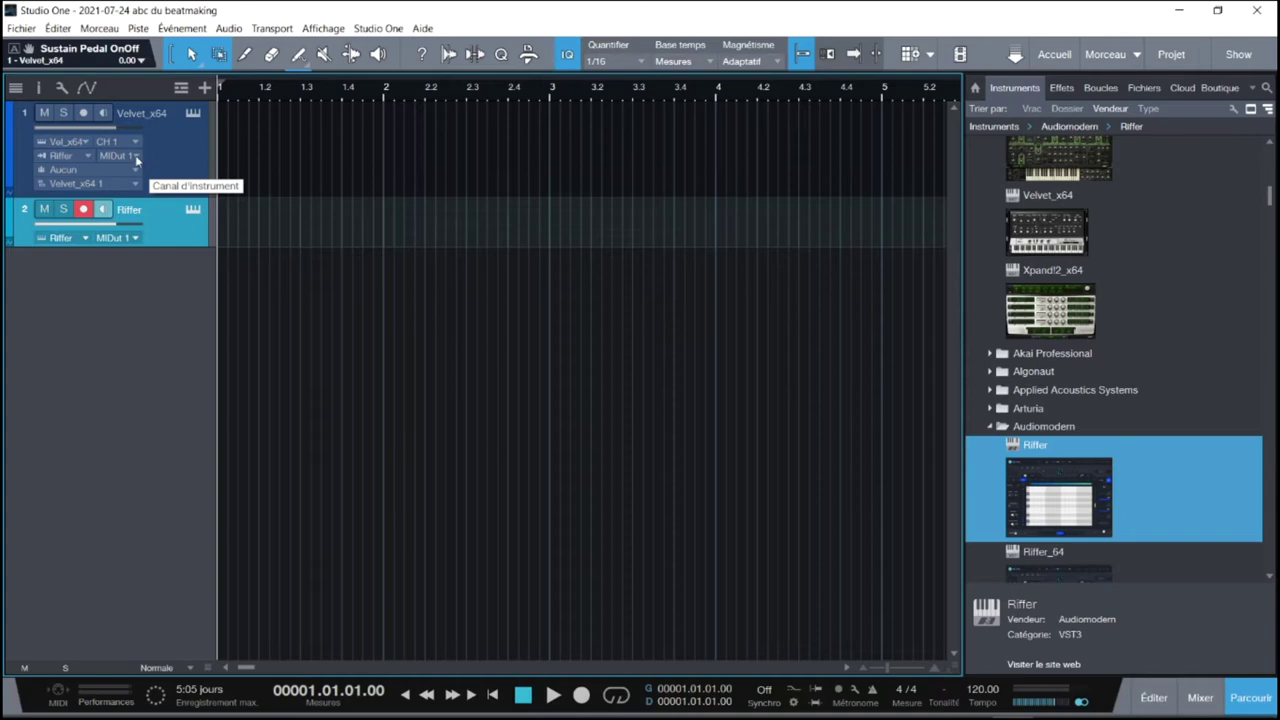
click(103, 114)
Step: Open Riffer's interface, audition a randomly generated riff through the Velvet_x64 track, and clear the riff
click(192, 210)
drag(926, 190, 859, 60)
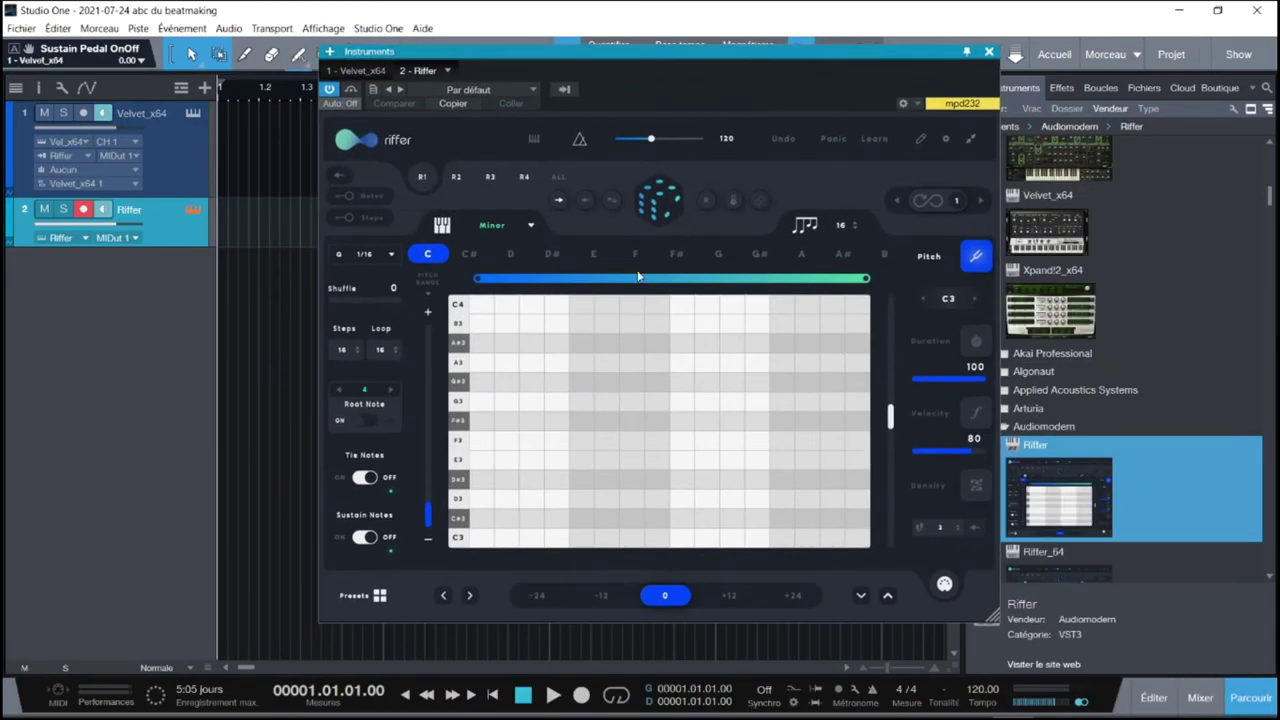
click(652, 215)
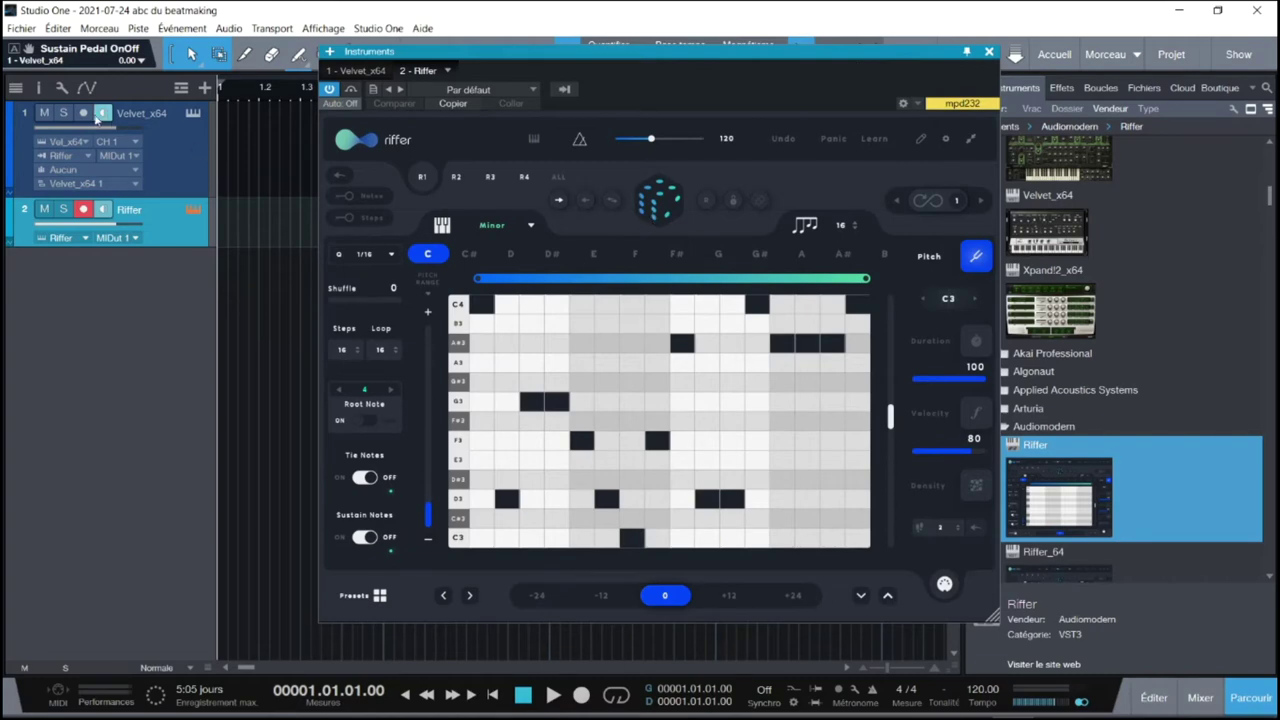
key(space)
click(103, 114)
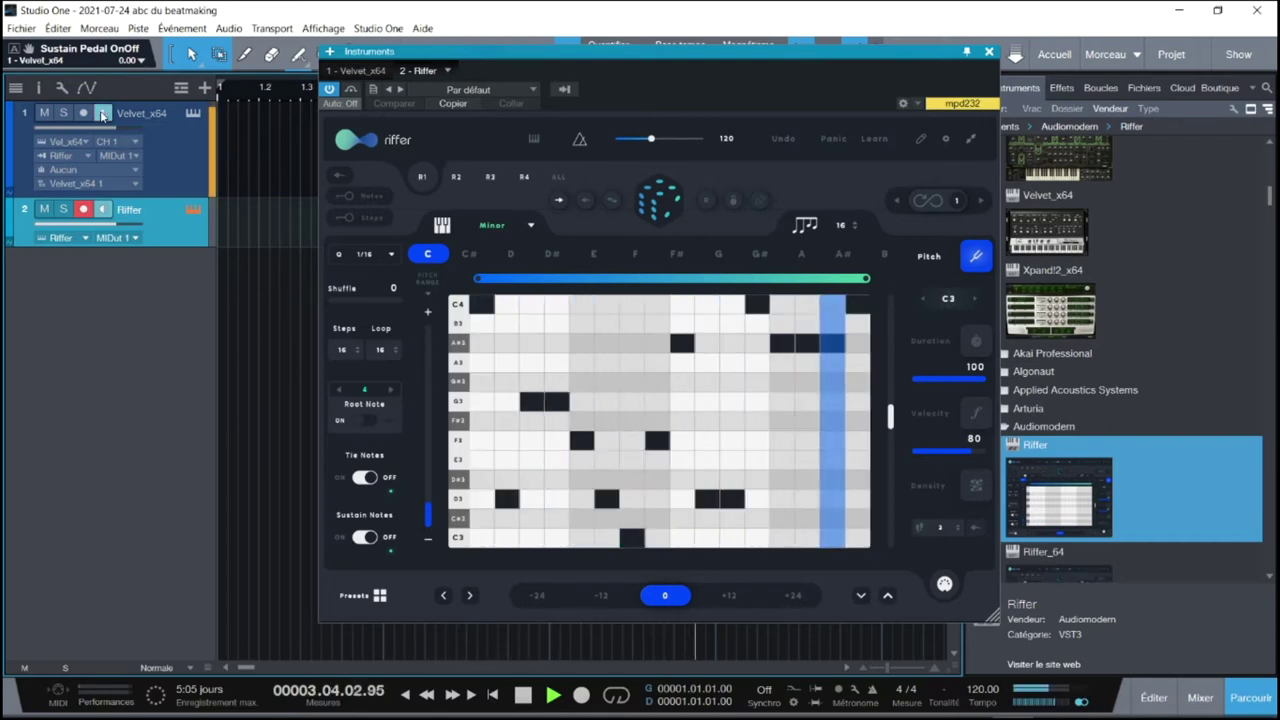
key(space)
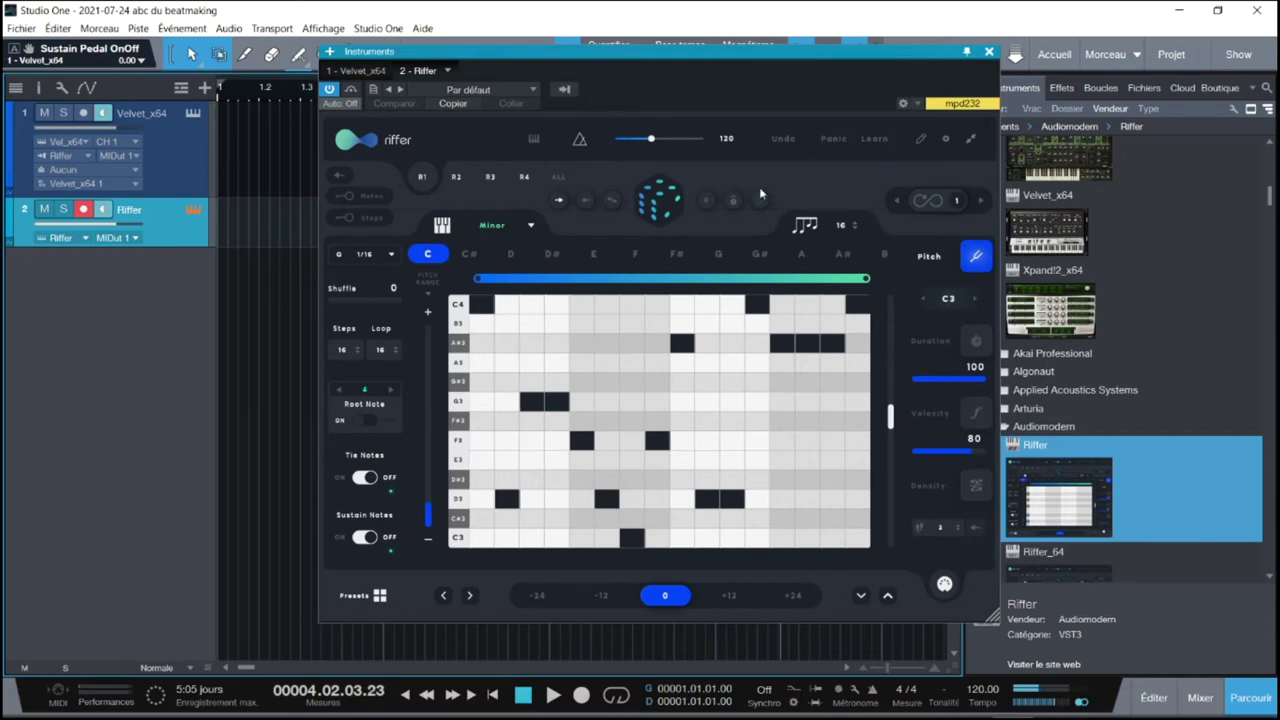
click(708, 201)
Step: Enlarge and reposition the Riffer window, and hide the instrument browser to make room for it
mouse_move(839, 56)
mouse_down()
mouse_move(885, 50)
mouse_move(847, 40)
mouse_up()
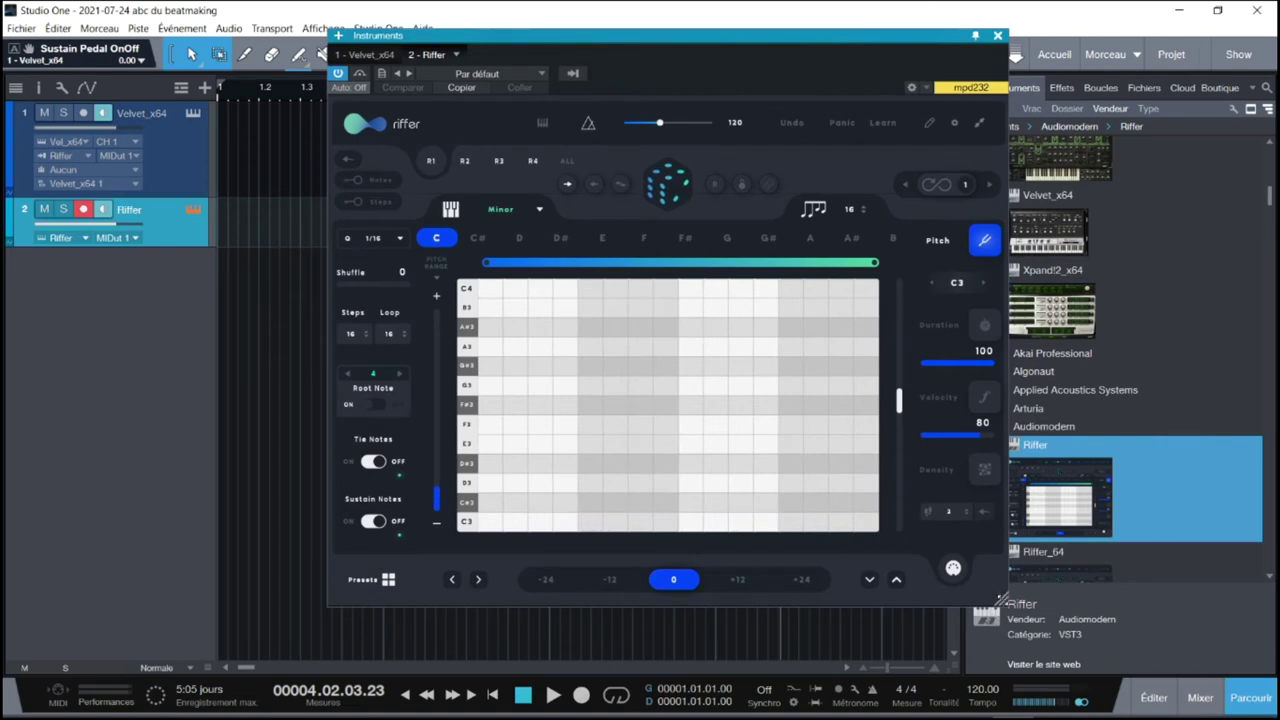
drag(1001, 601, 1073, 655)
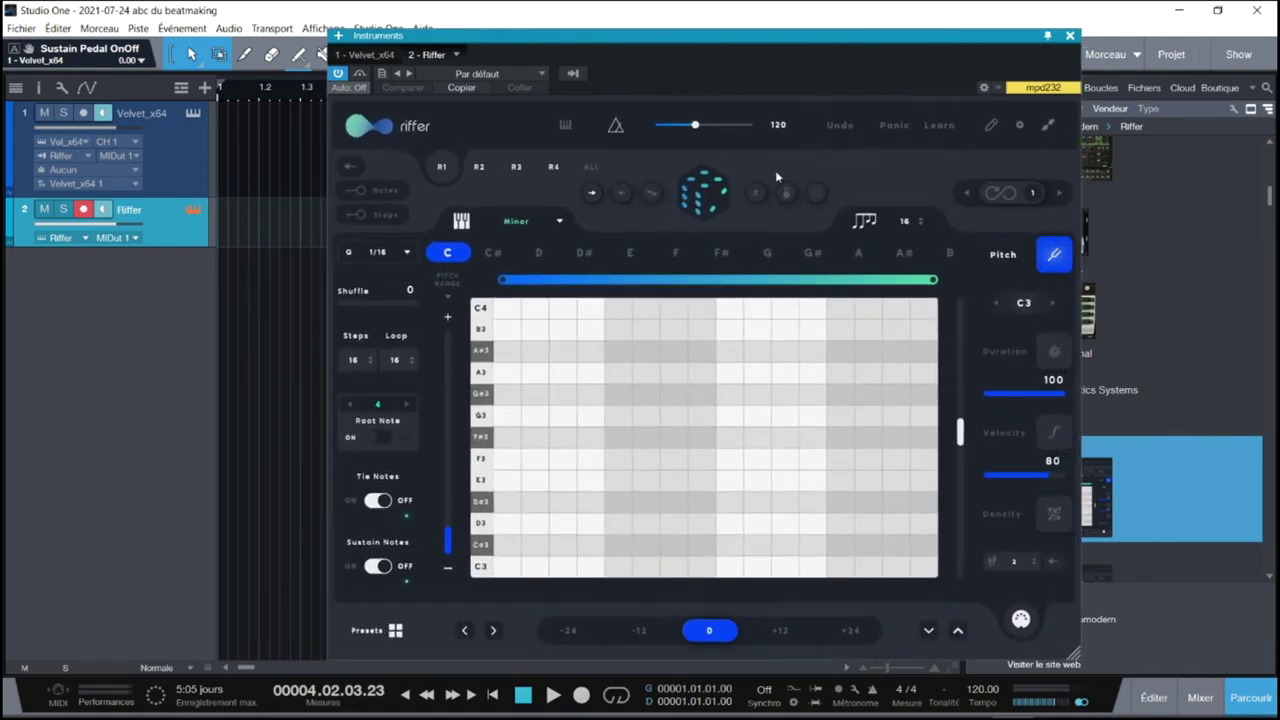
drag(712, 45, 667, 32)
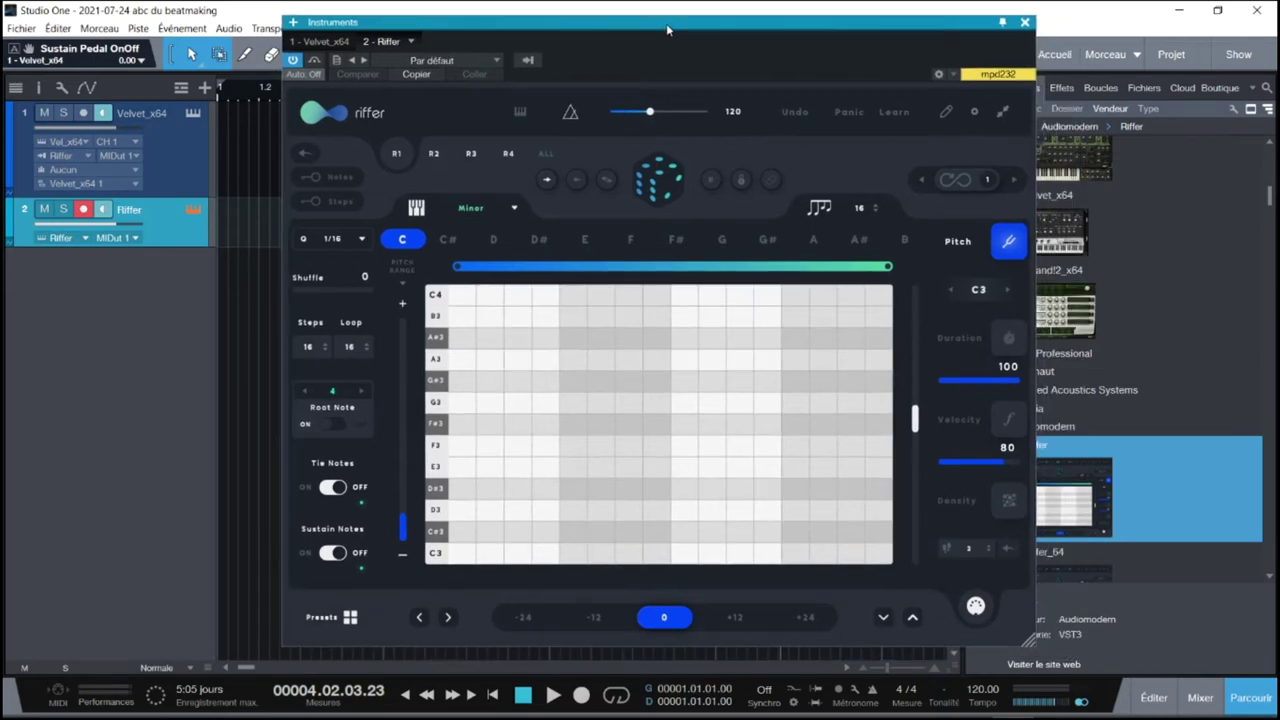
click(1249, 697)
drag(858, 23, 970, 12)
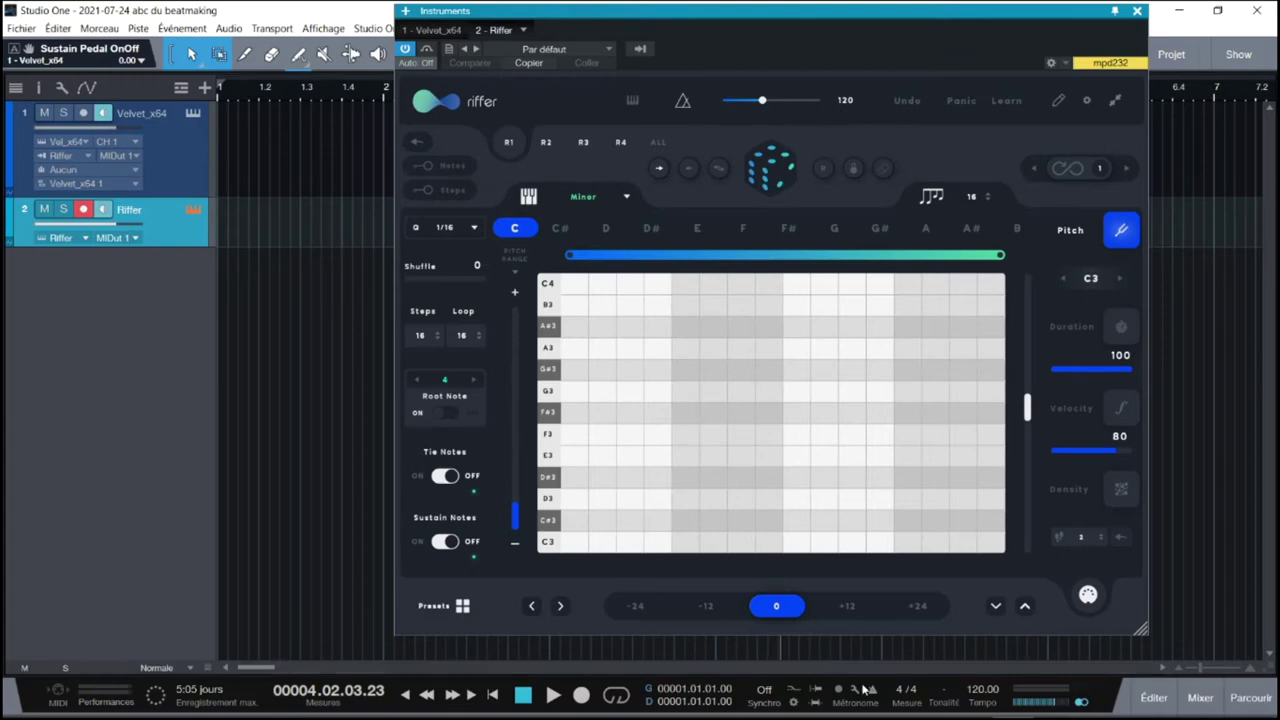
Step: Set the song tempo to 80 BPM
click(982, 687)
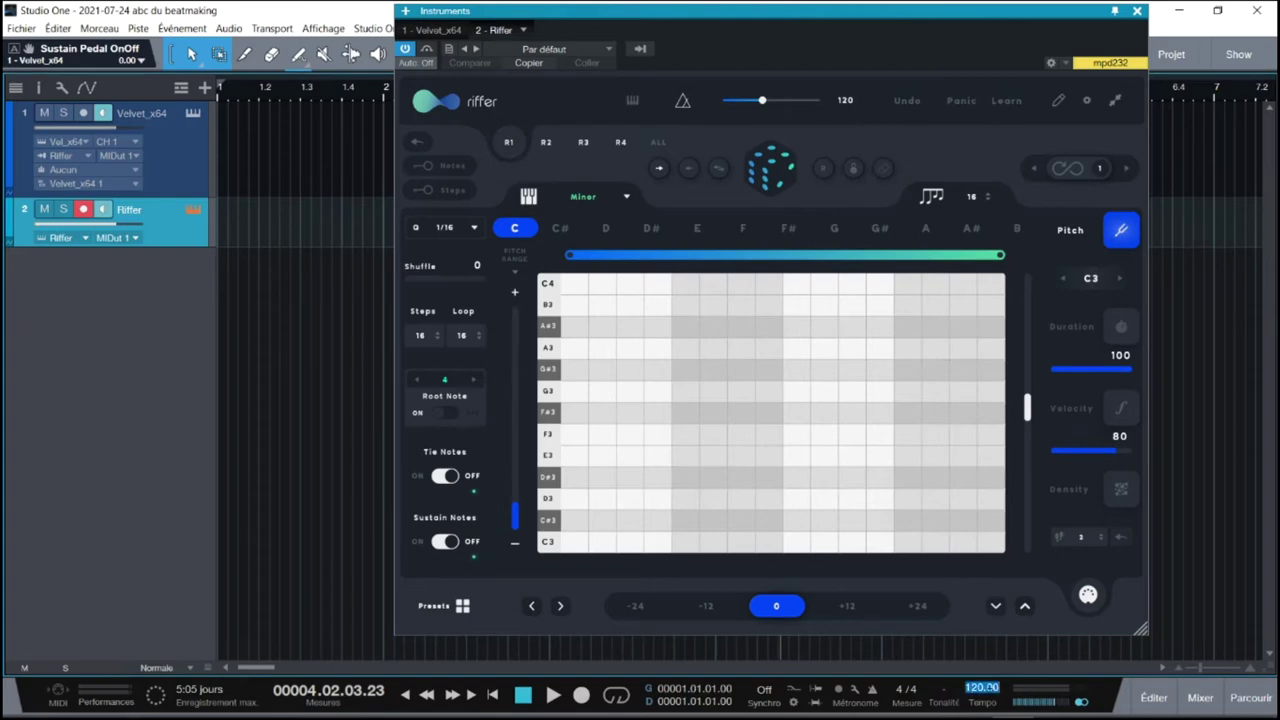
text(80)
key(Return)
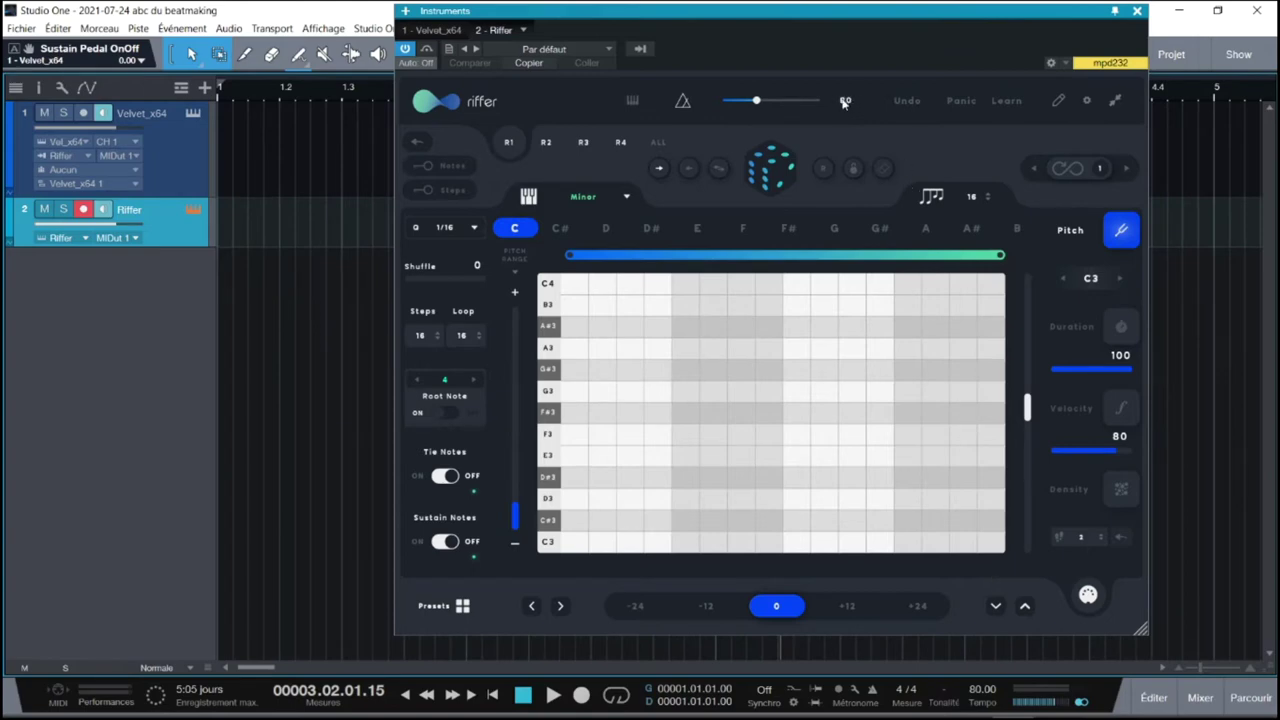
Step: Send a Panic message from Riffer and inspect MIDI learn mode with the Global Dice control selected, leaving it unmapped
click(961, 104)
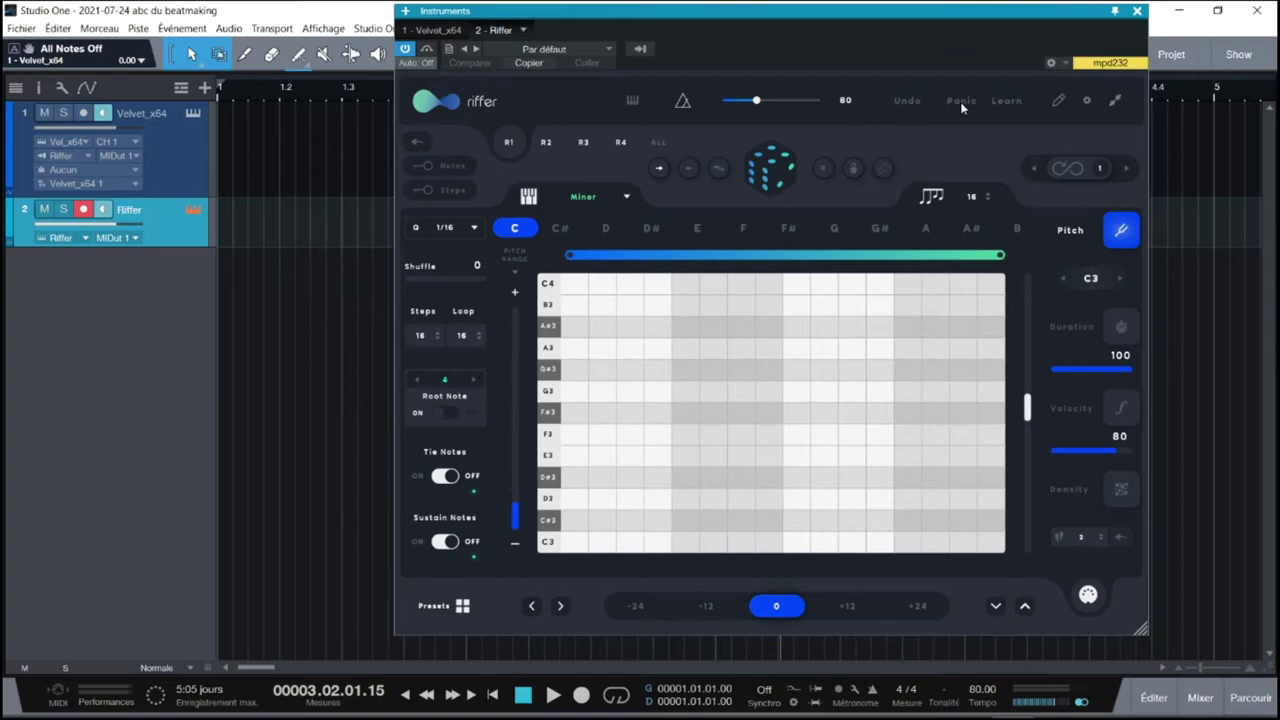
click(1004, 102)
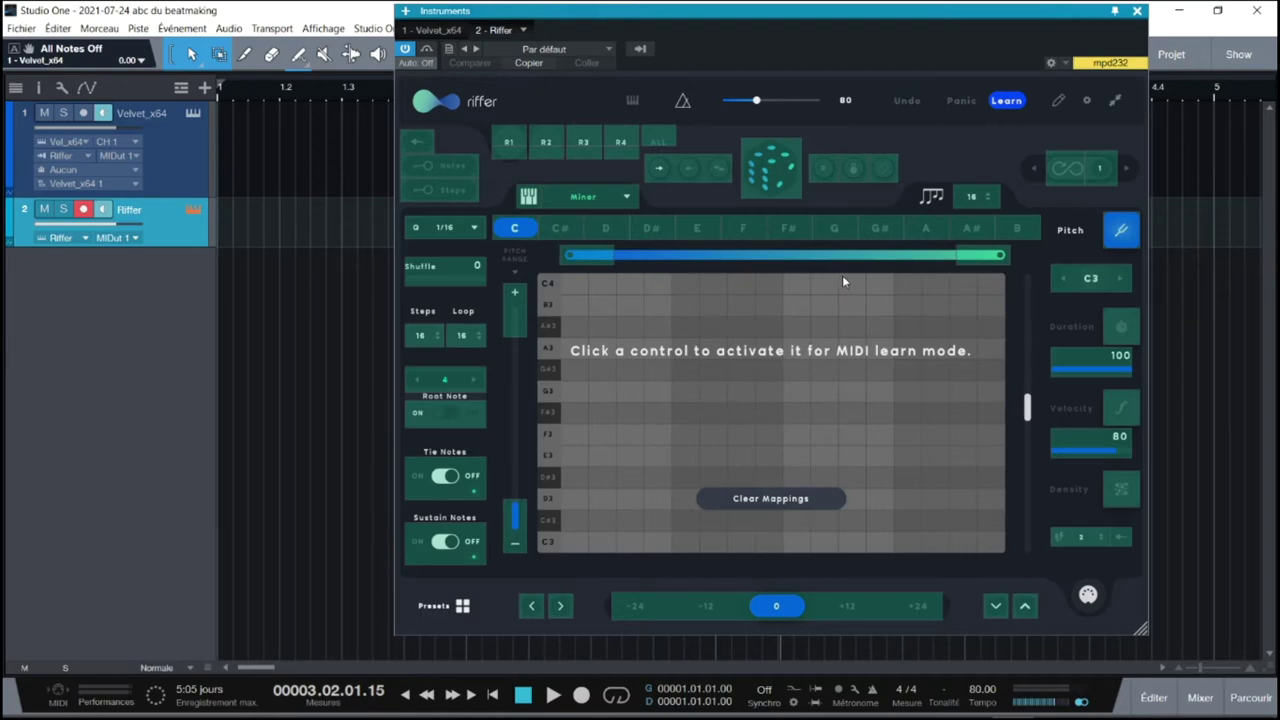
click(780, 182)
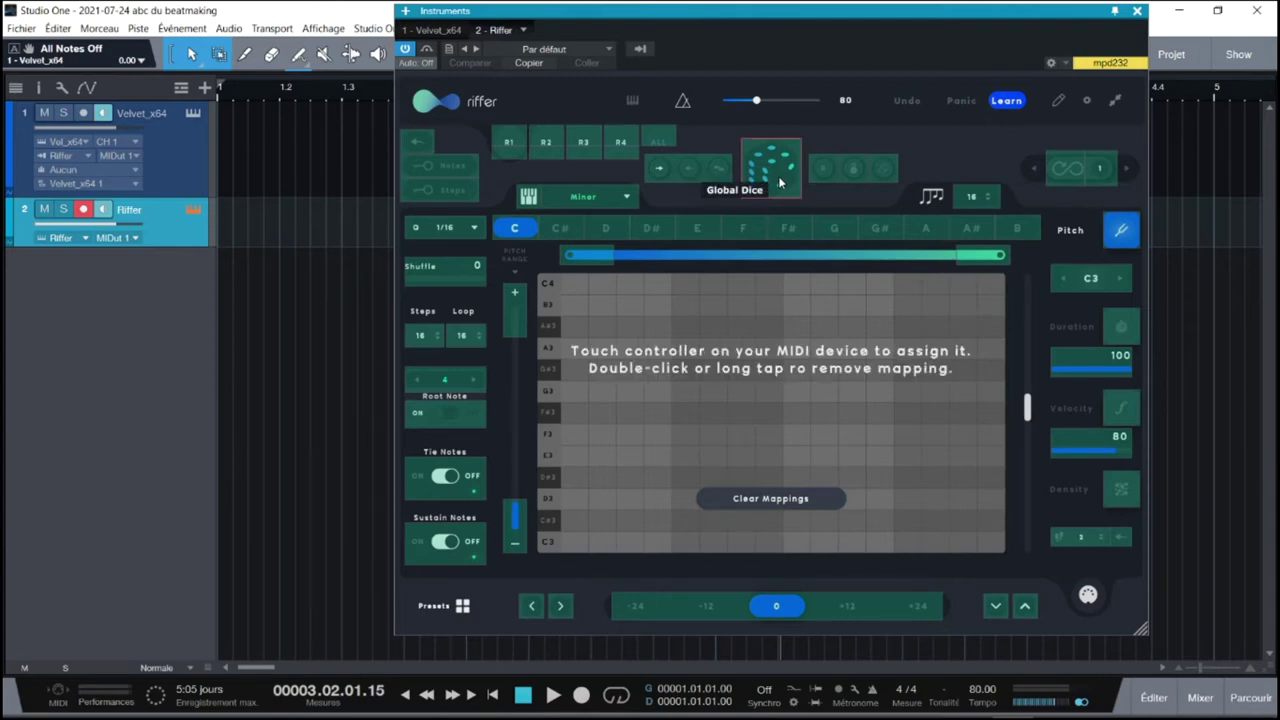
click(1007, 101)
Step: Examine Riffer's presets and its MIDI settings, closing each when done
click(1059, 101)
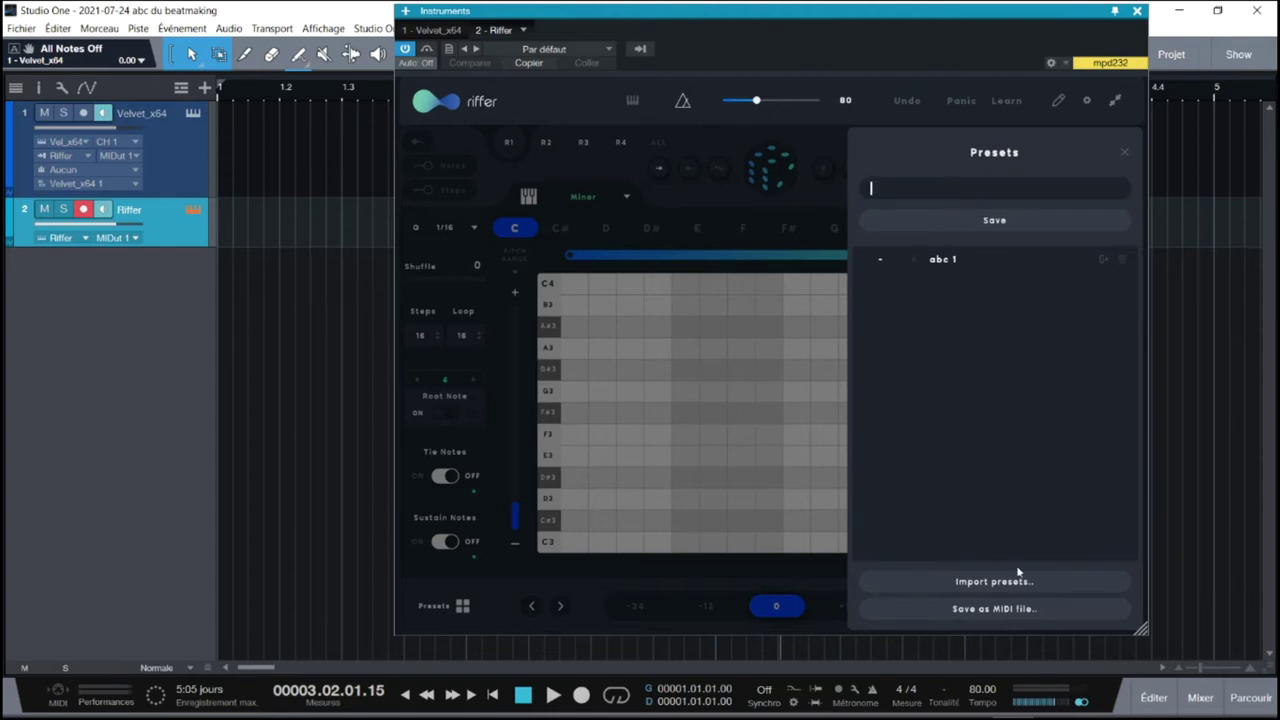
click(1124, 152)
click(1087, 101)
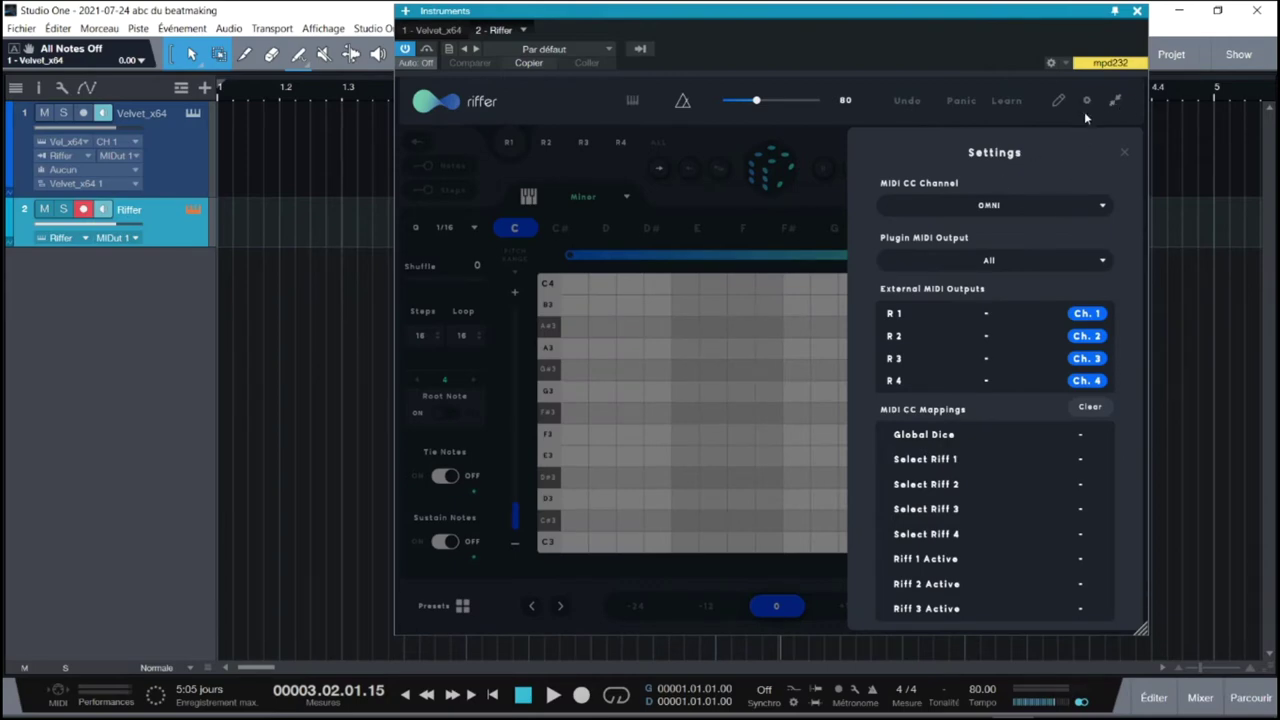
click(1124, 152)
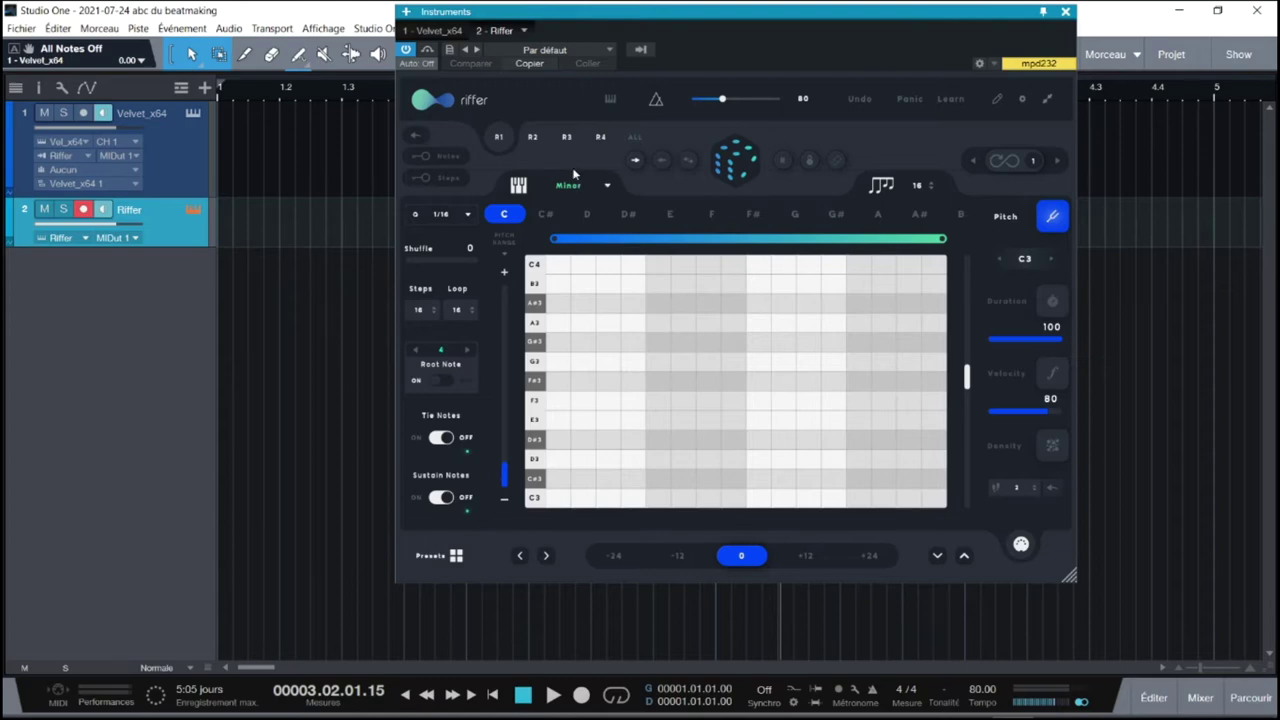
Step: Generate a random riff, set its root key to A, and view the available scales while keeping Minor
click(731, 165)
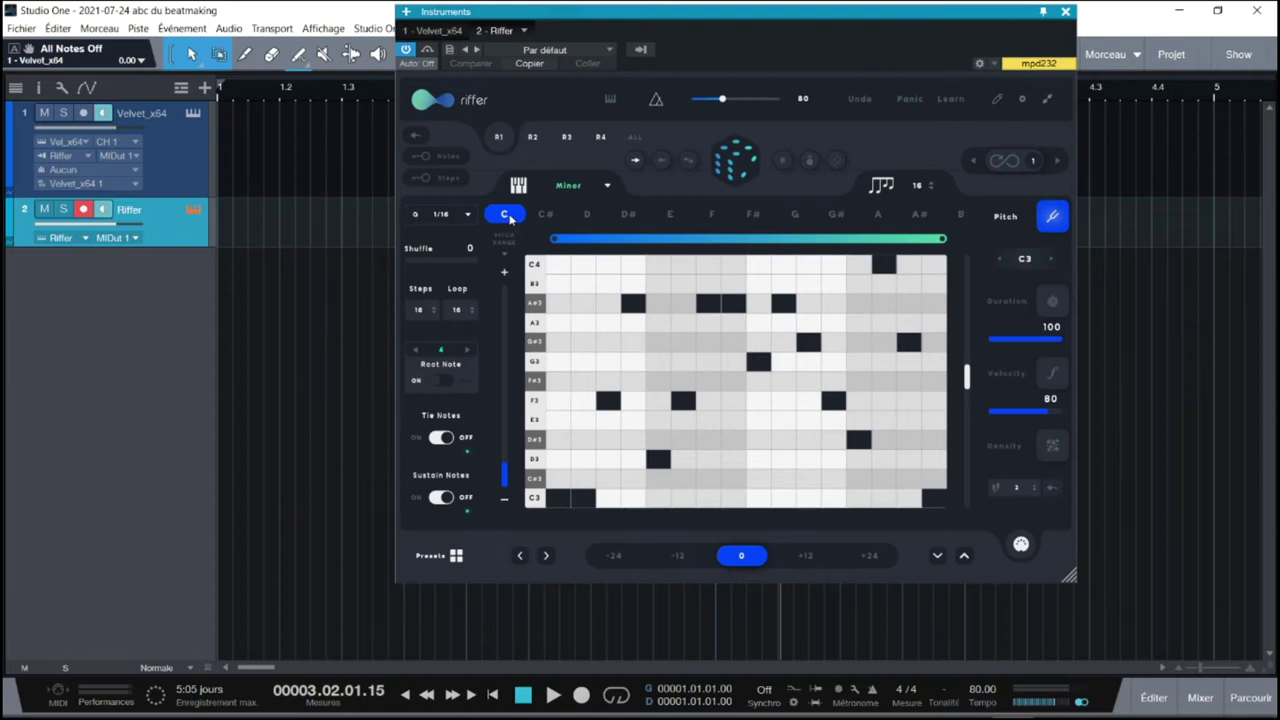
click(878, 214)
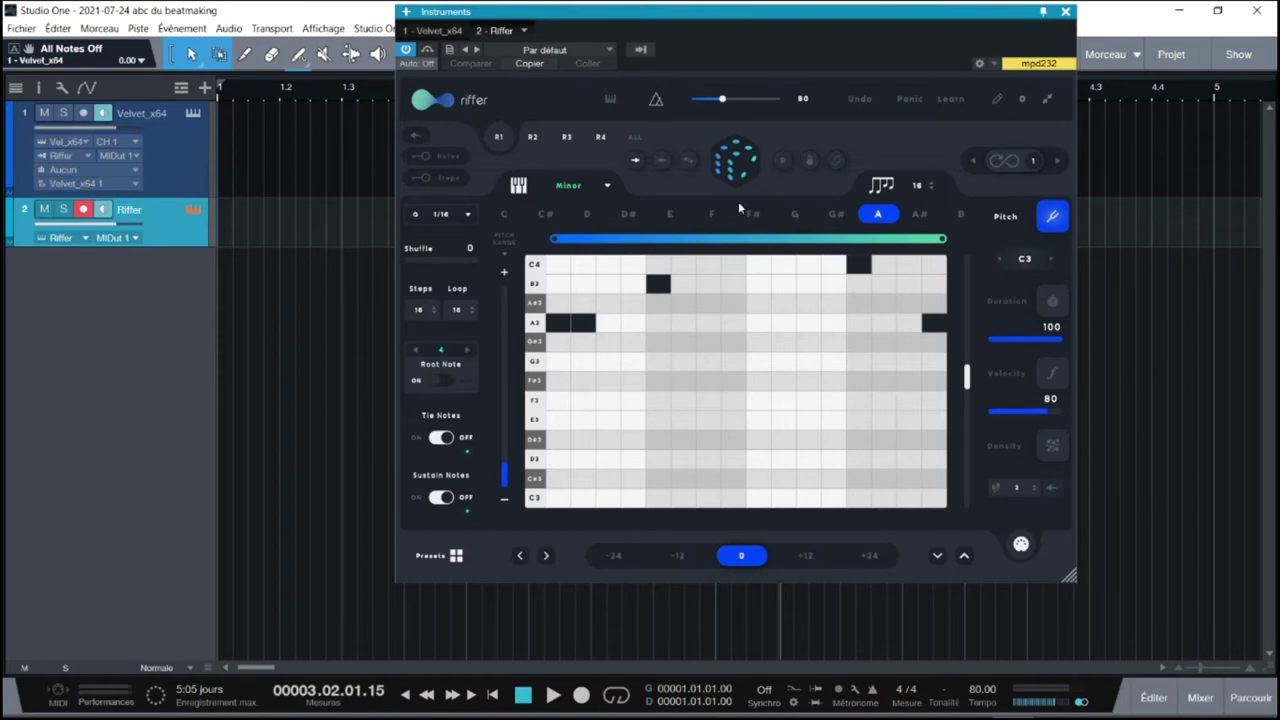
click(588, 192)
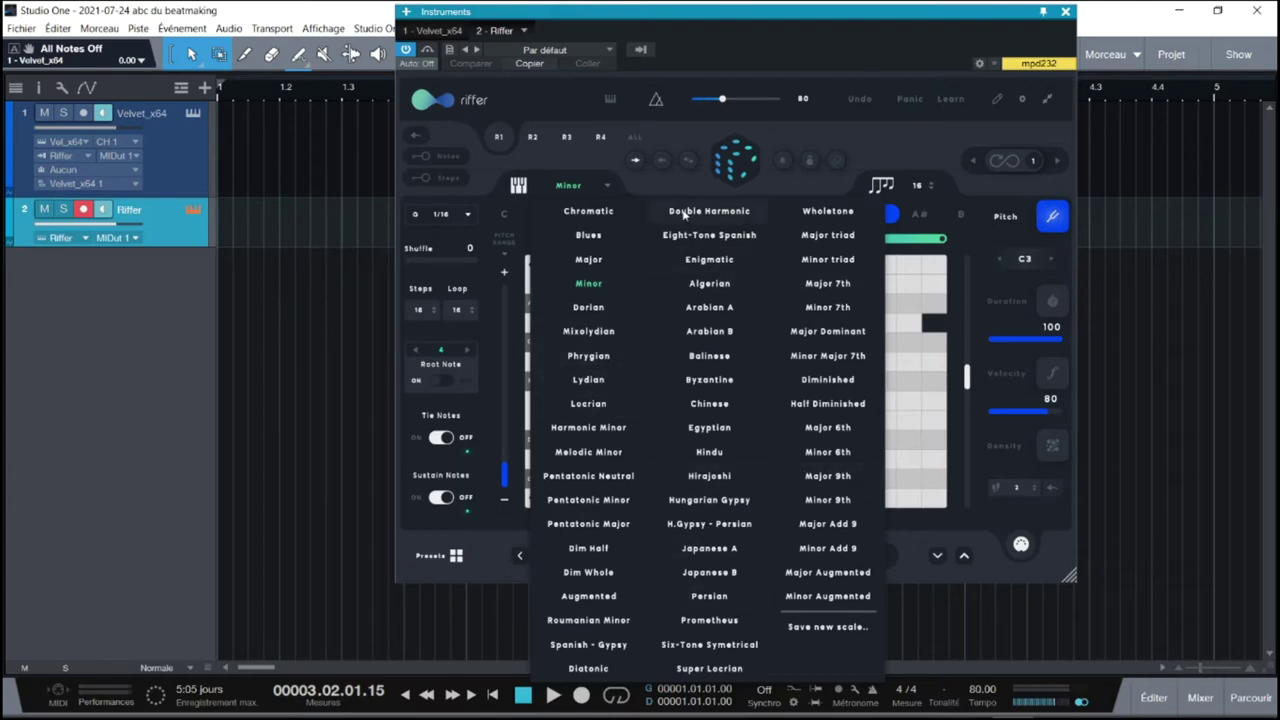
click(630, 181)
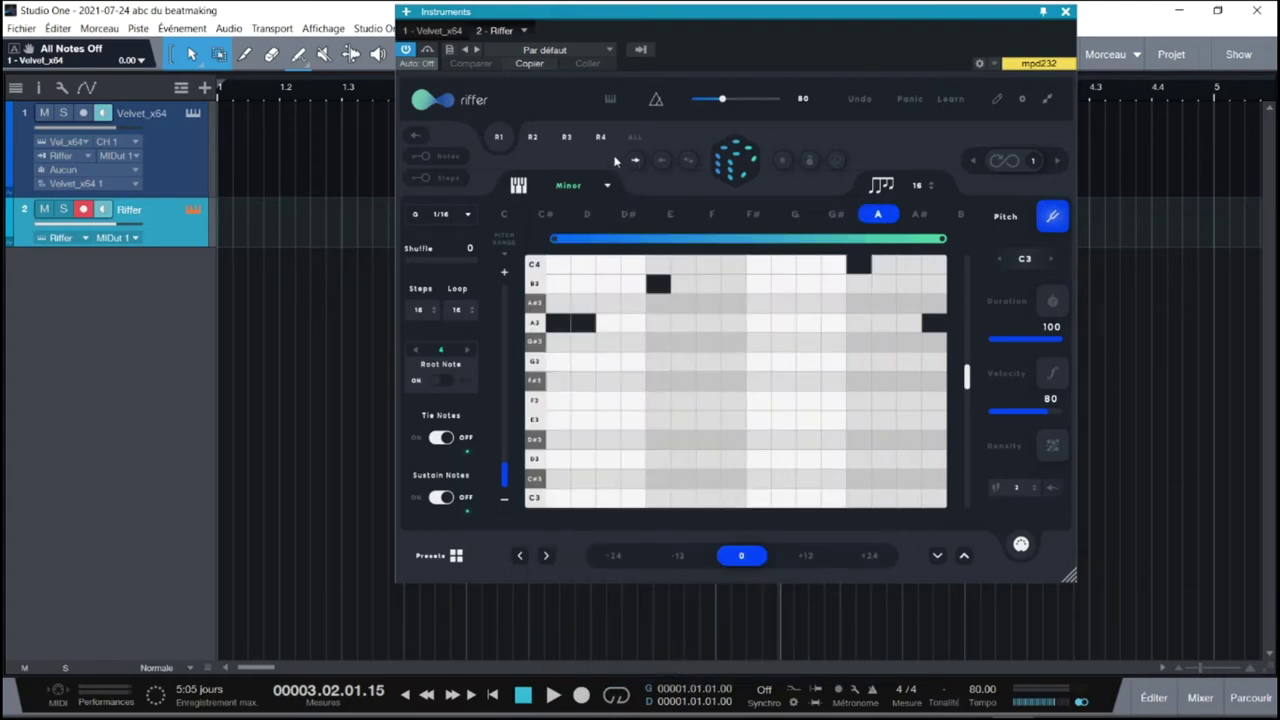
Step: Try Riffer's three playback direction modes in order and leave the third one selected
click(635, 163)
click(664, 162)
click(688, 160)
Step: Clear the current riff from the grid and generate a new random one
click(835, 164)
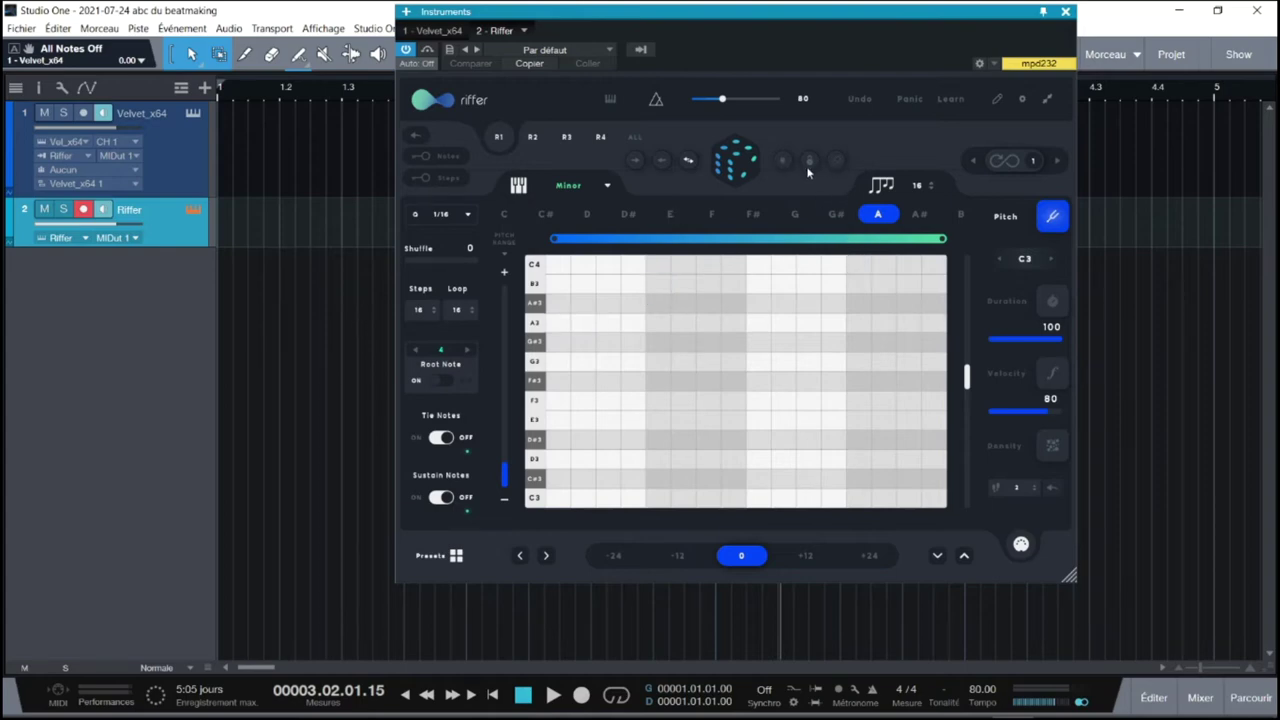
click(810, 161)
click(740, 165)
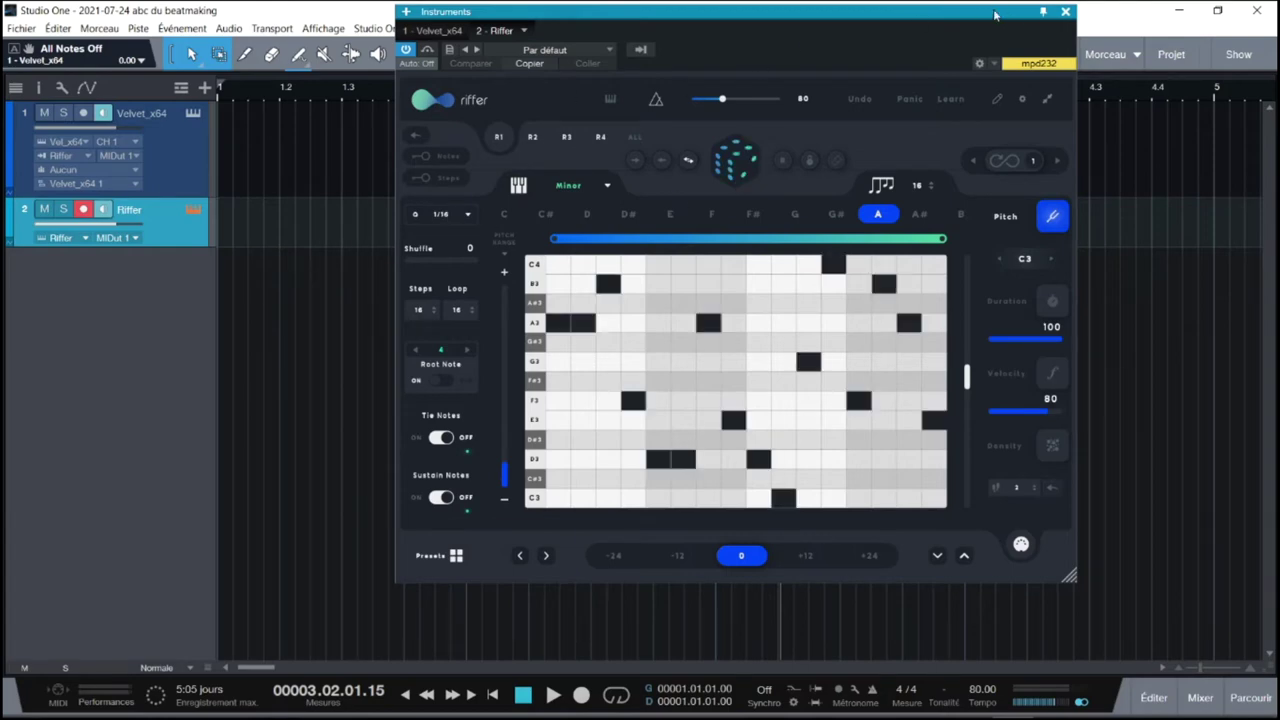
Step: Close the Riffer window and set an active loop range covering bars 1 to 5 of the arrangement
click(1066, 11)
scroll(306, 94, down, 5)
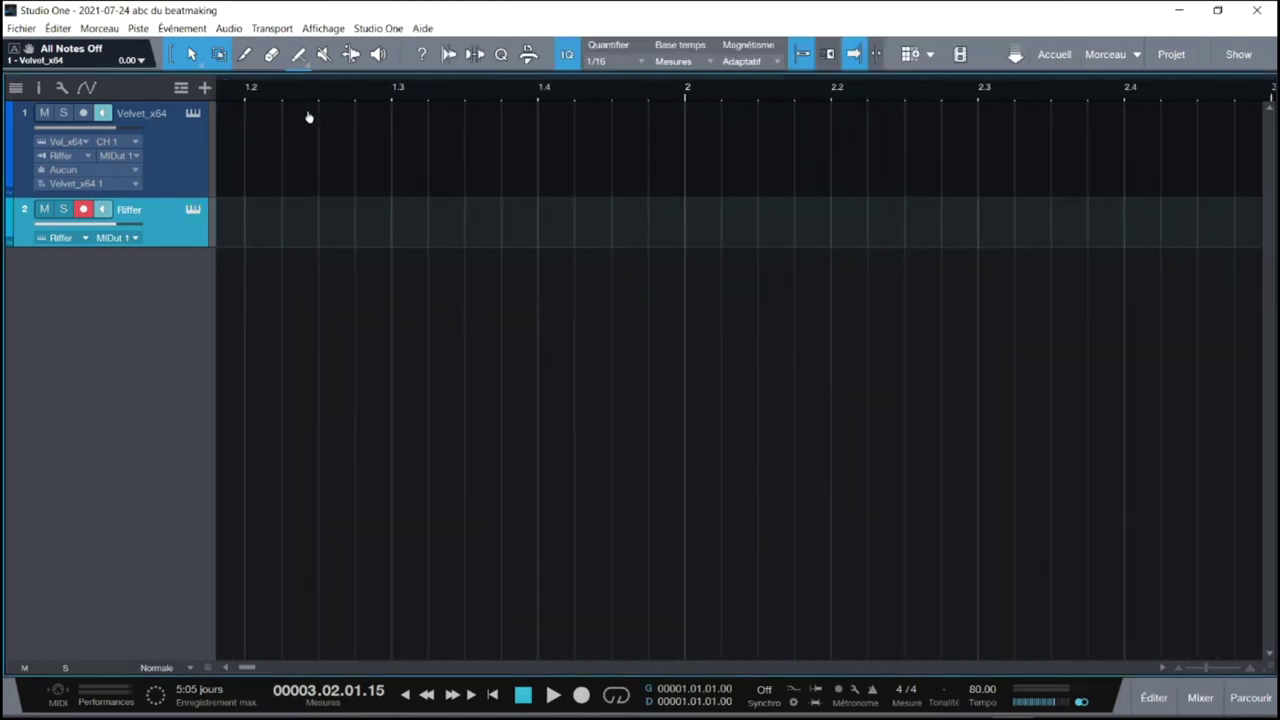
drag(222, 86, 688, 87)
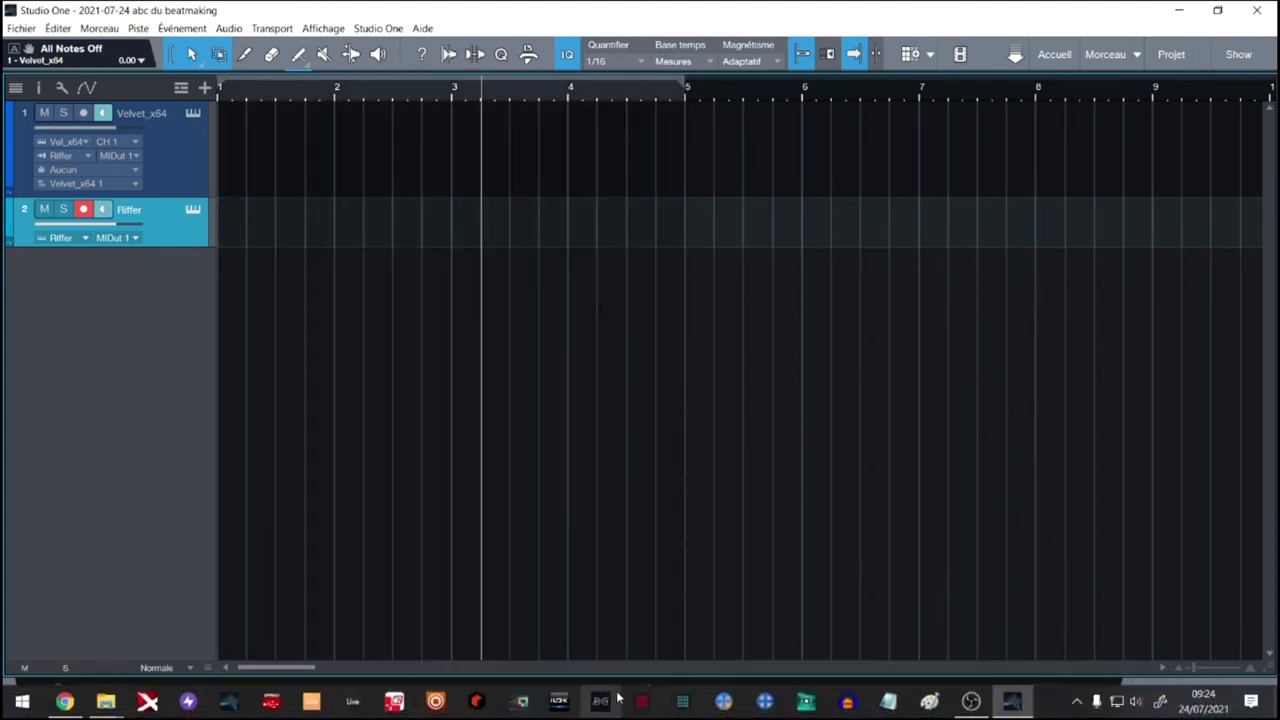
click(616, 696)
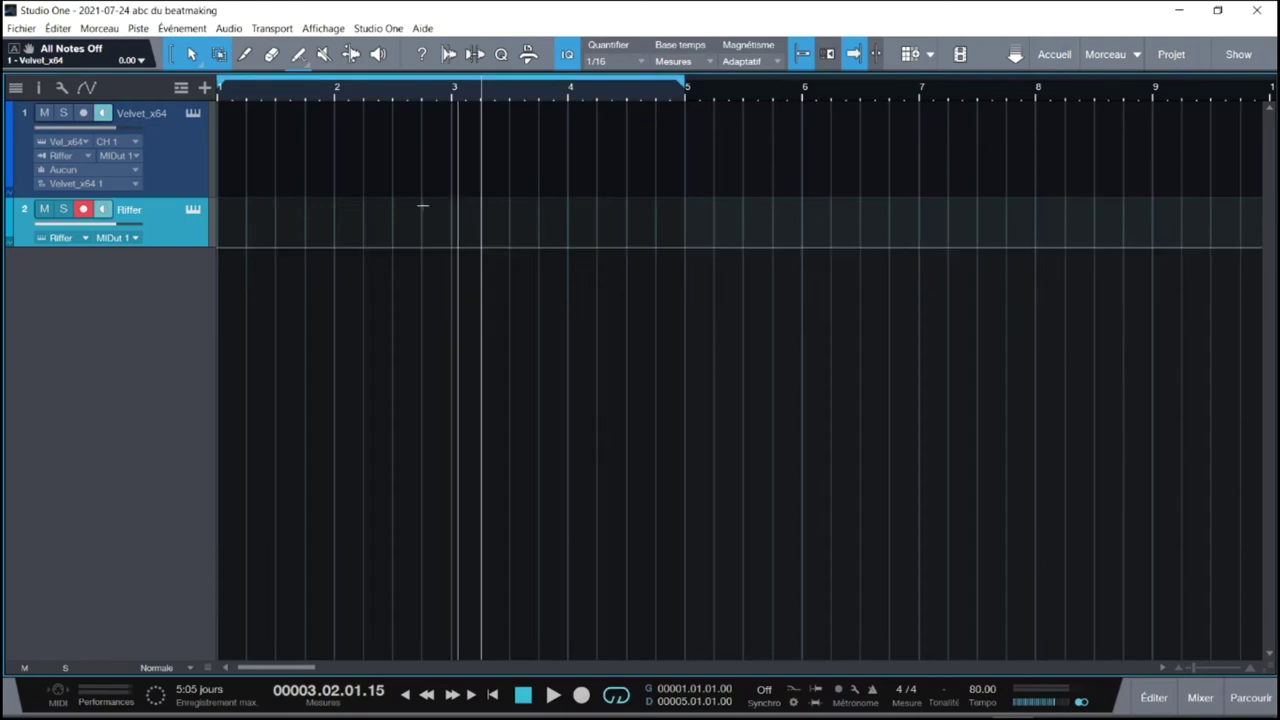
Step: Reopen Riffer and audition the riff from the song start in the first playback direction mode
click(193, 209)
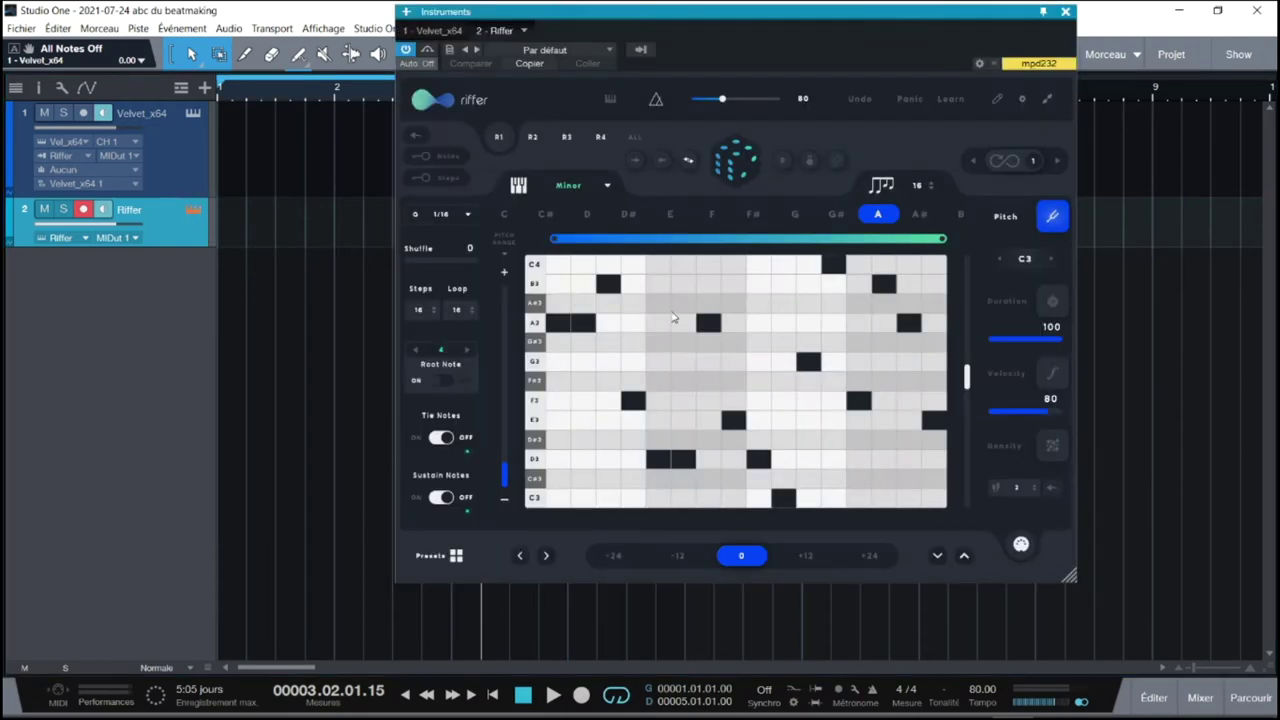
key(Home)
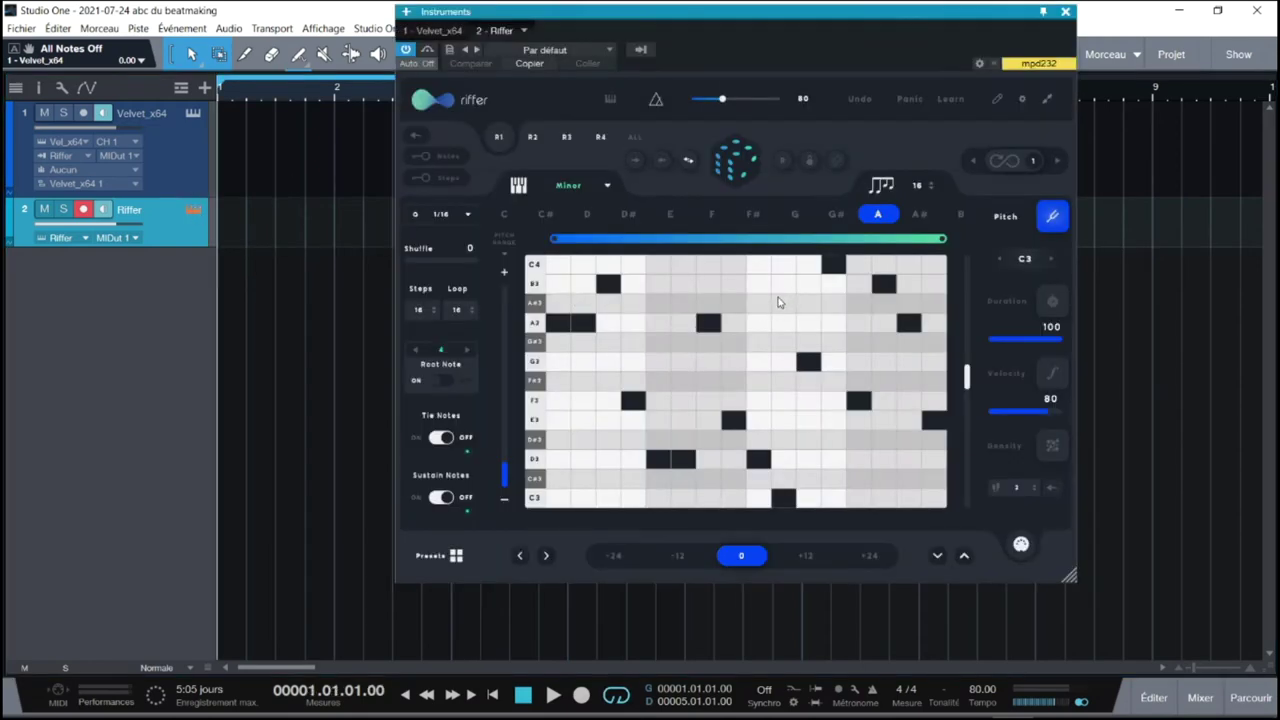
key(space)
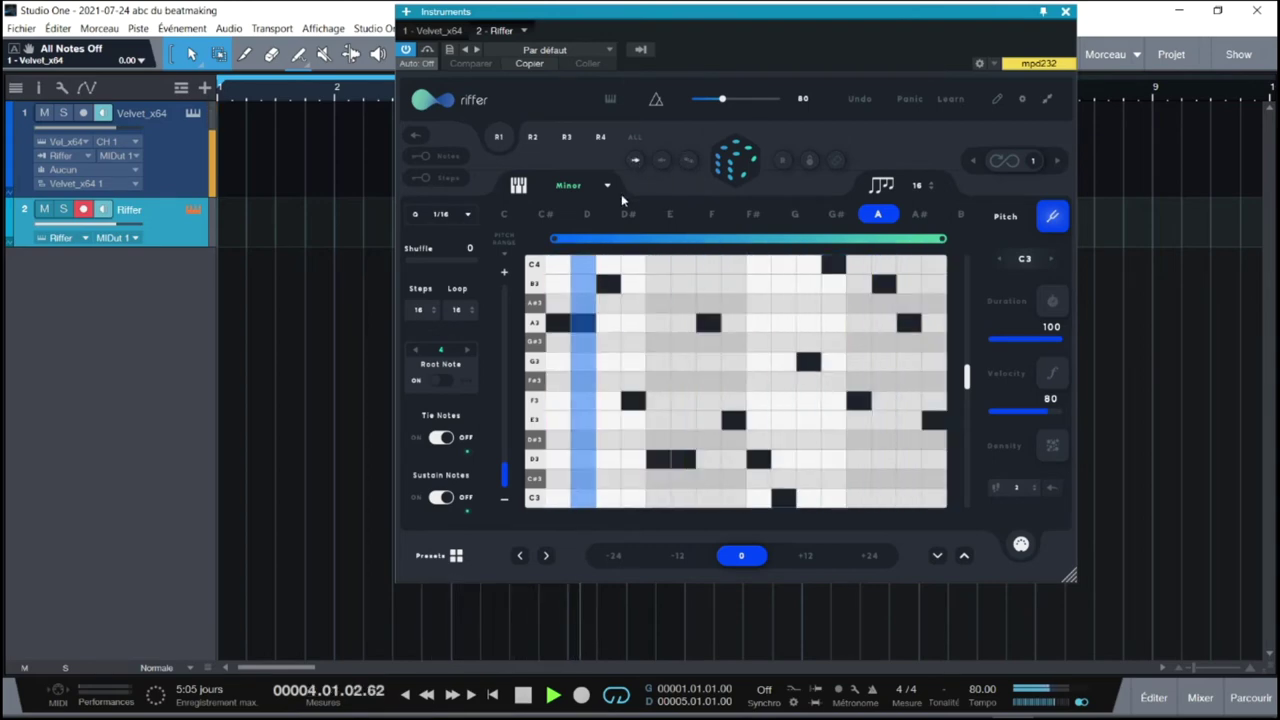
key(space)
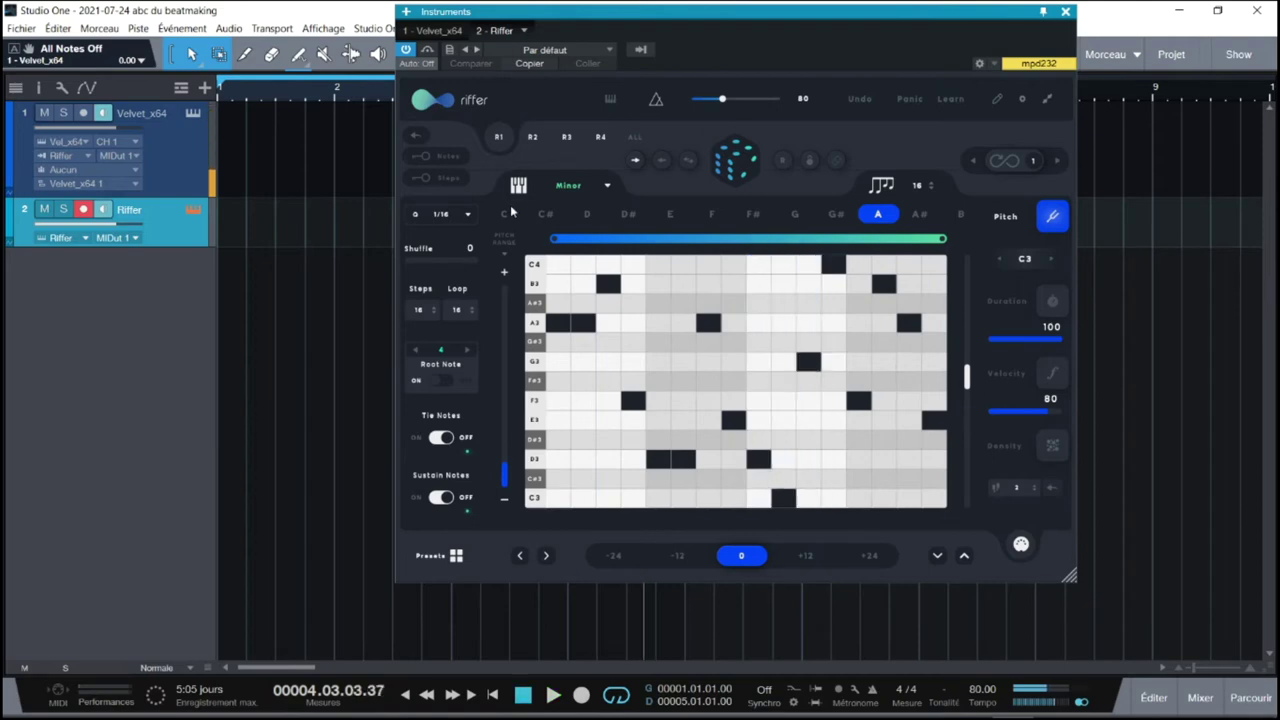
Step: Set Riffer's step rate to 1/8 and audition the riff from the song start
click(469, 216)
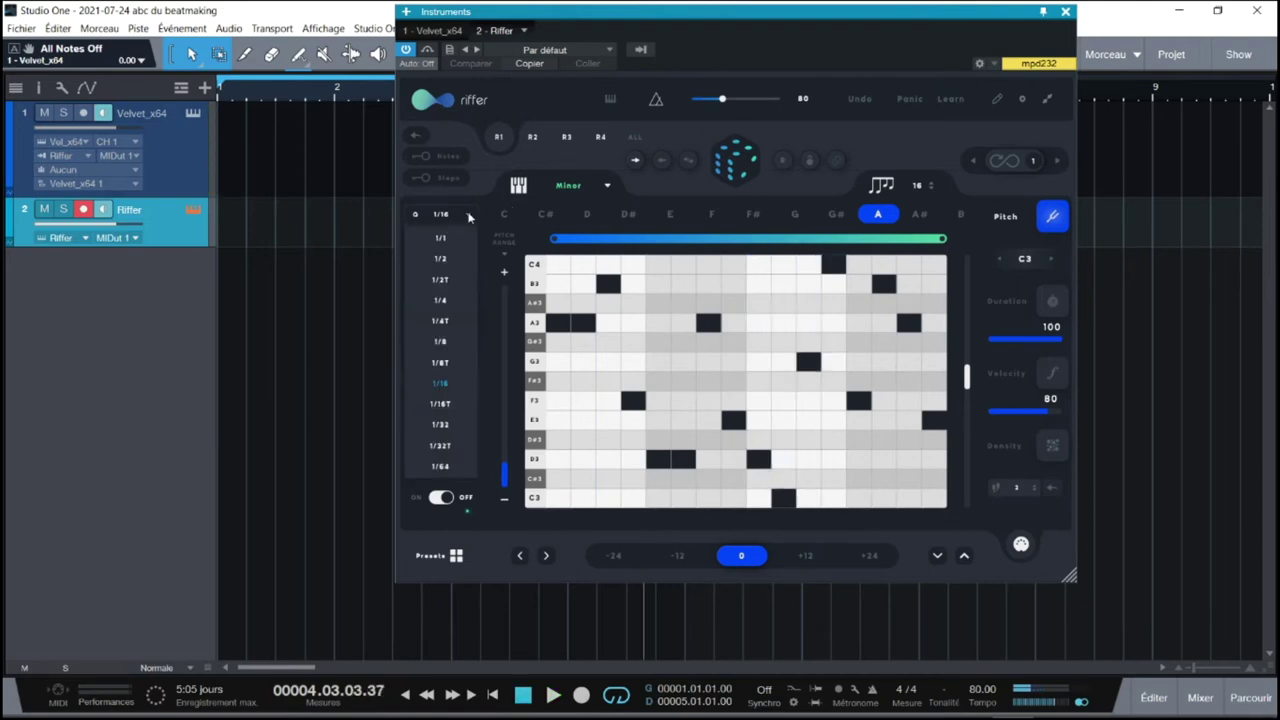
click(441, 342)
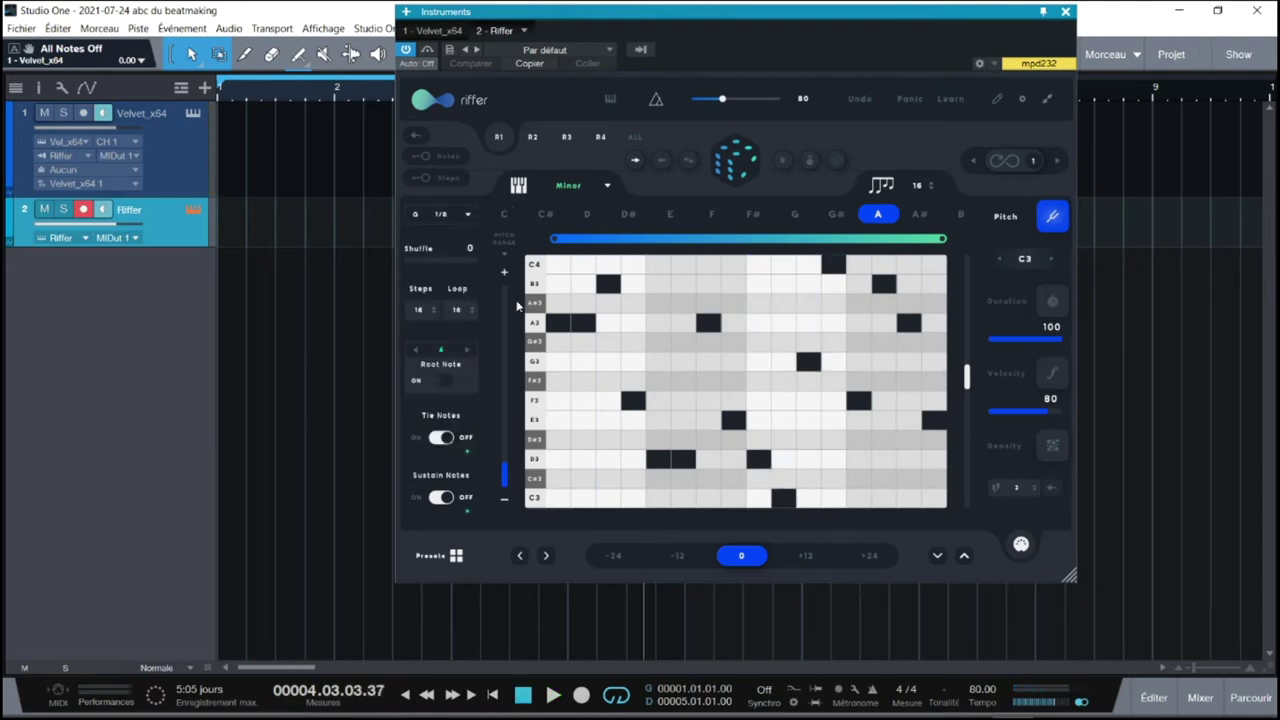
key(Home)
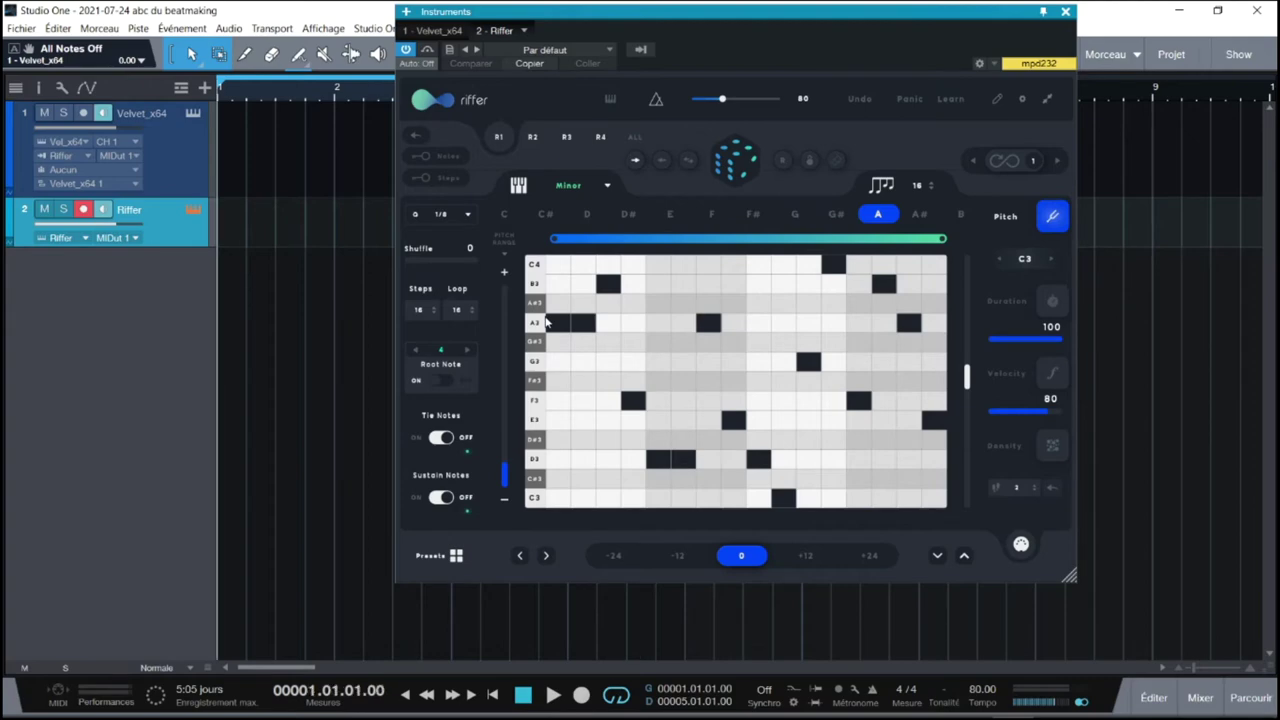
key(space)
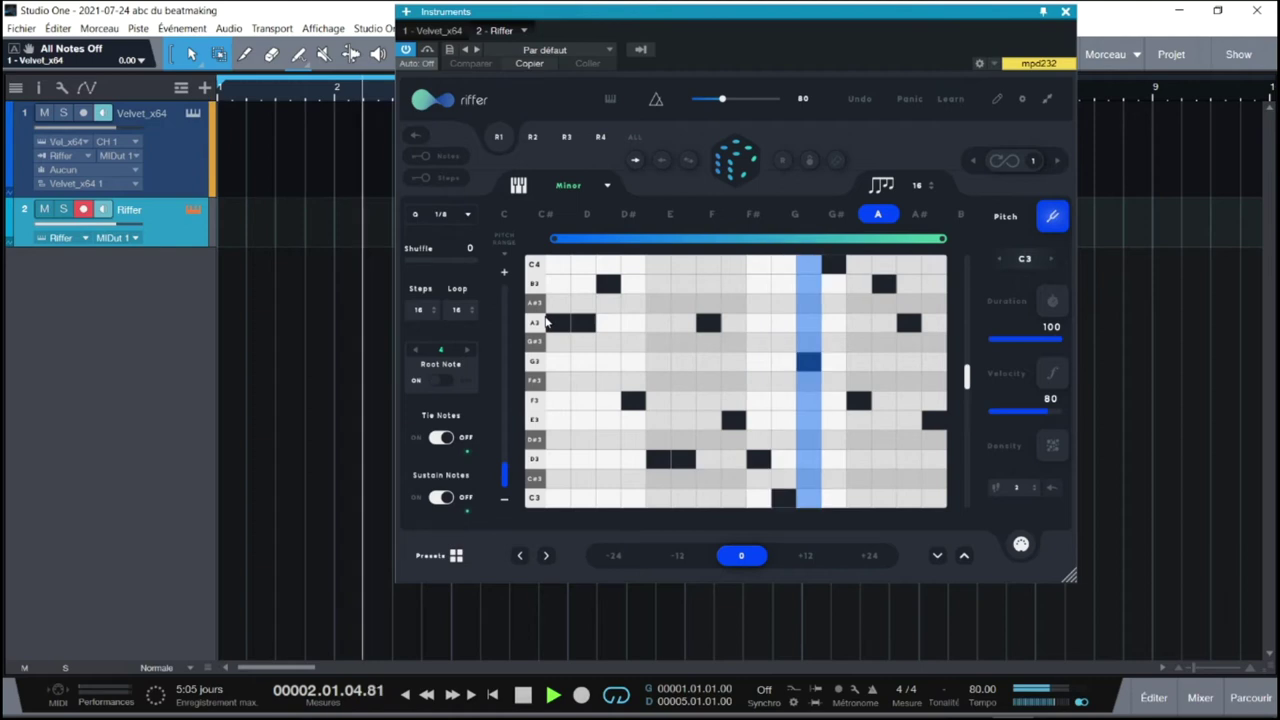
click(550, 322)
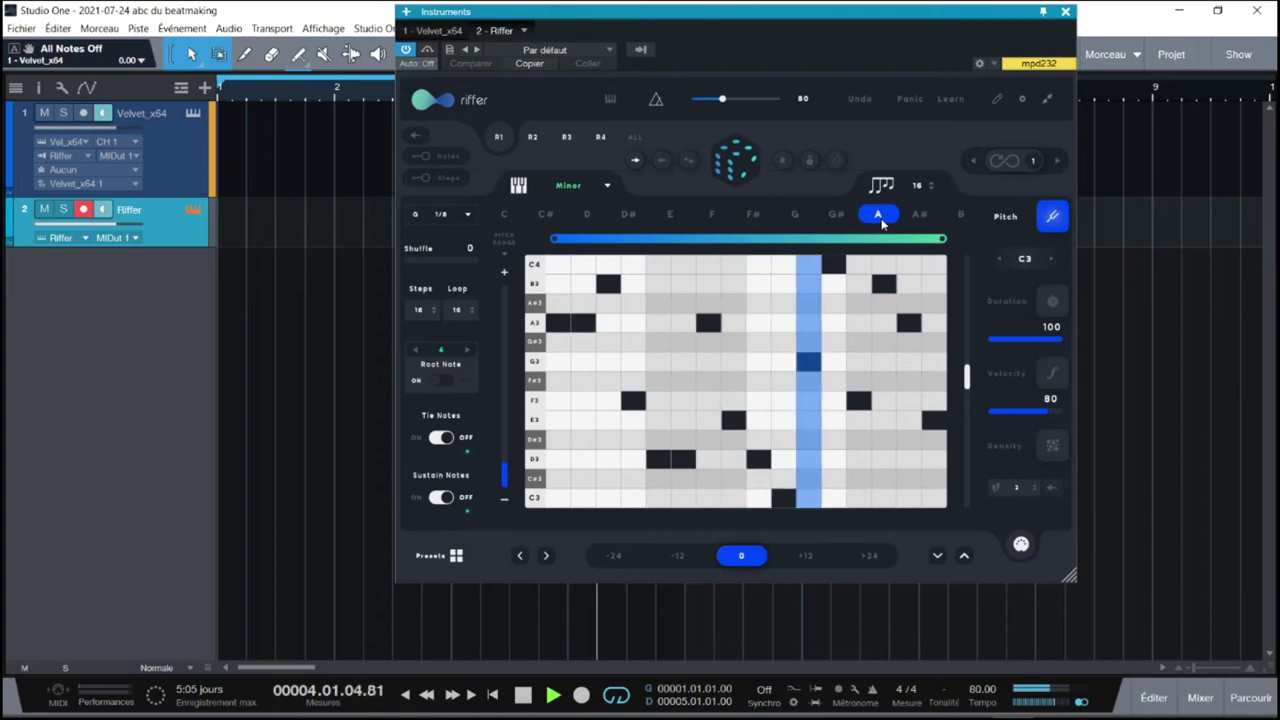
key(space)
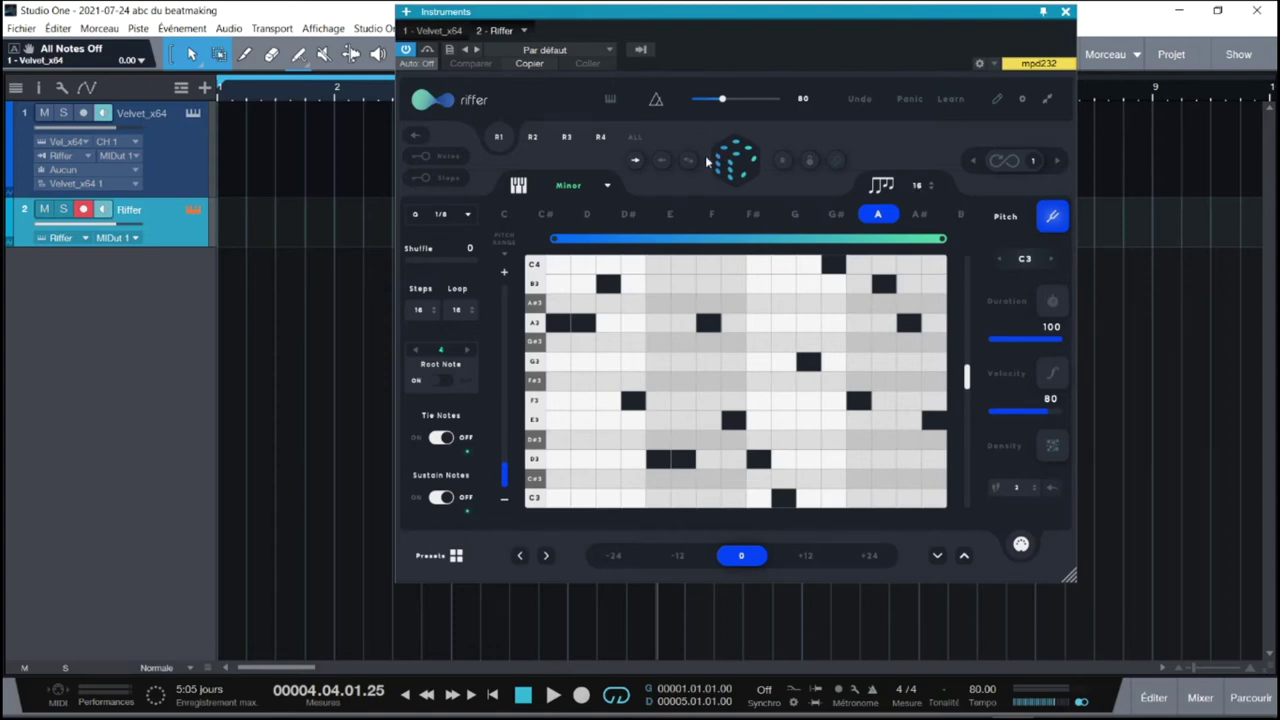
Step: Replace the riff with a new random one using a note count of 8, and audition it
click(917, 188)
mouse_move(880, 173)
click(837, 161)
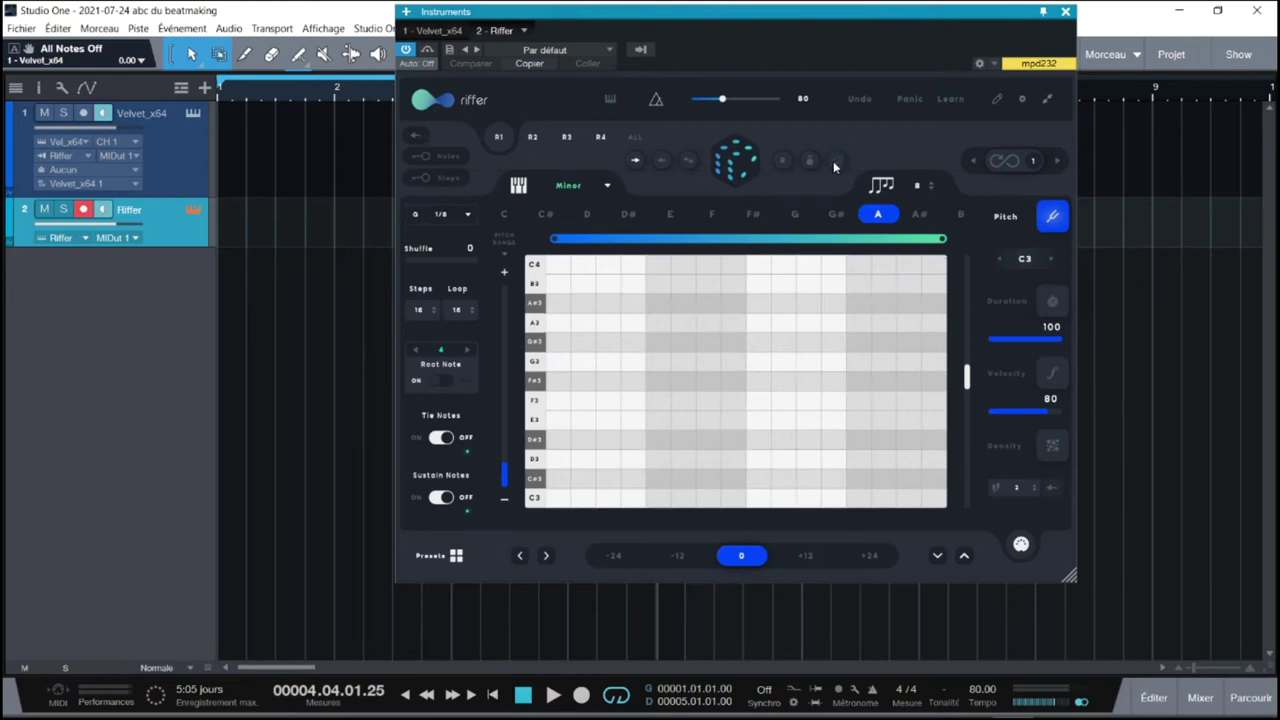
click(731, 161)
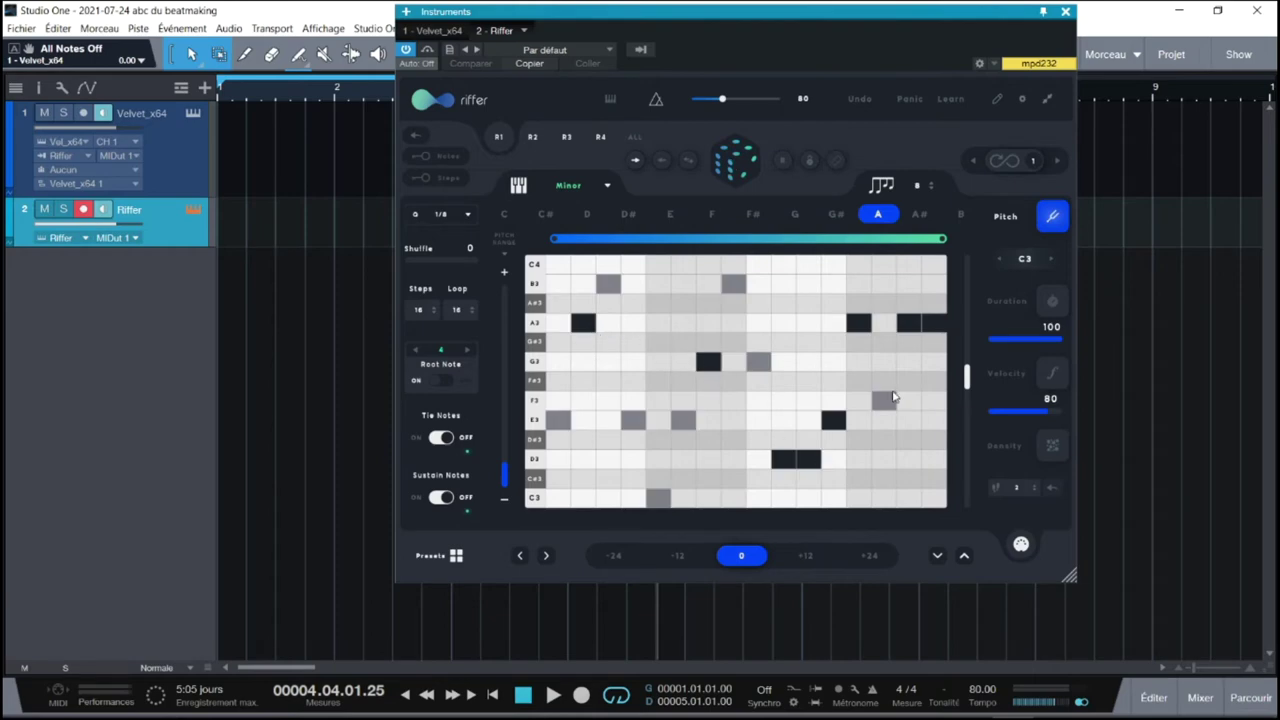
key(space)
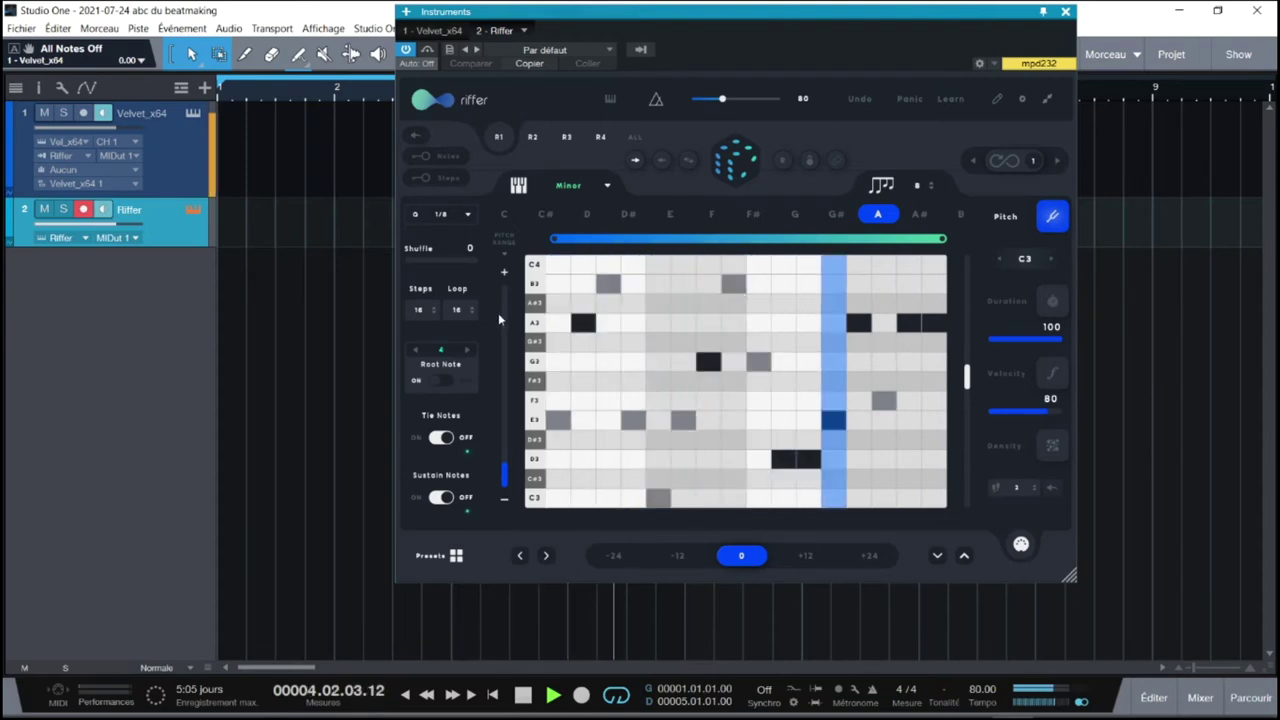
key(space)
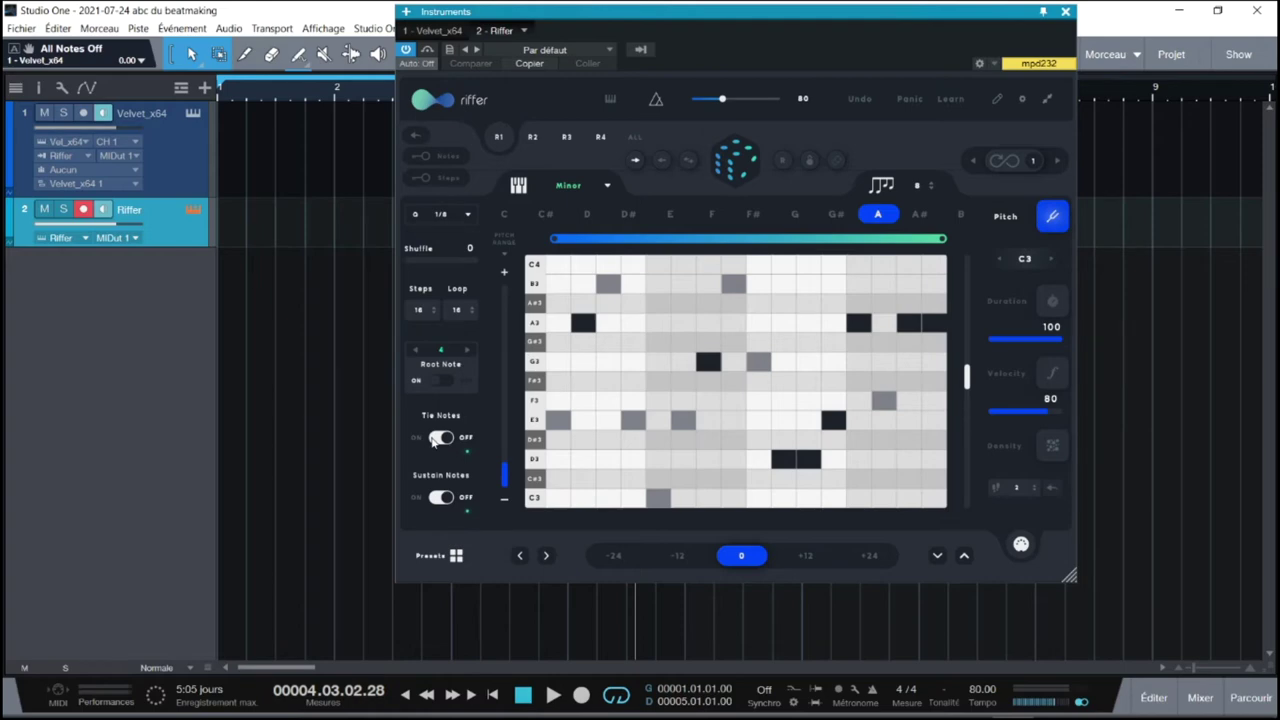
Step: Turn on Sustain Notes and audition the riff from the song start
click(440, 497)
key(comma)
key(space)
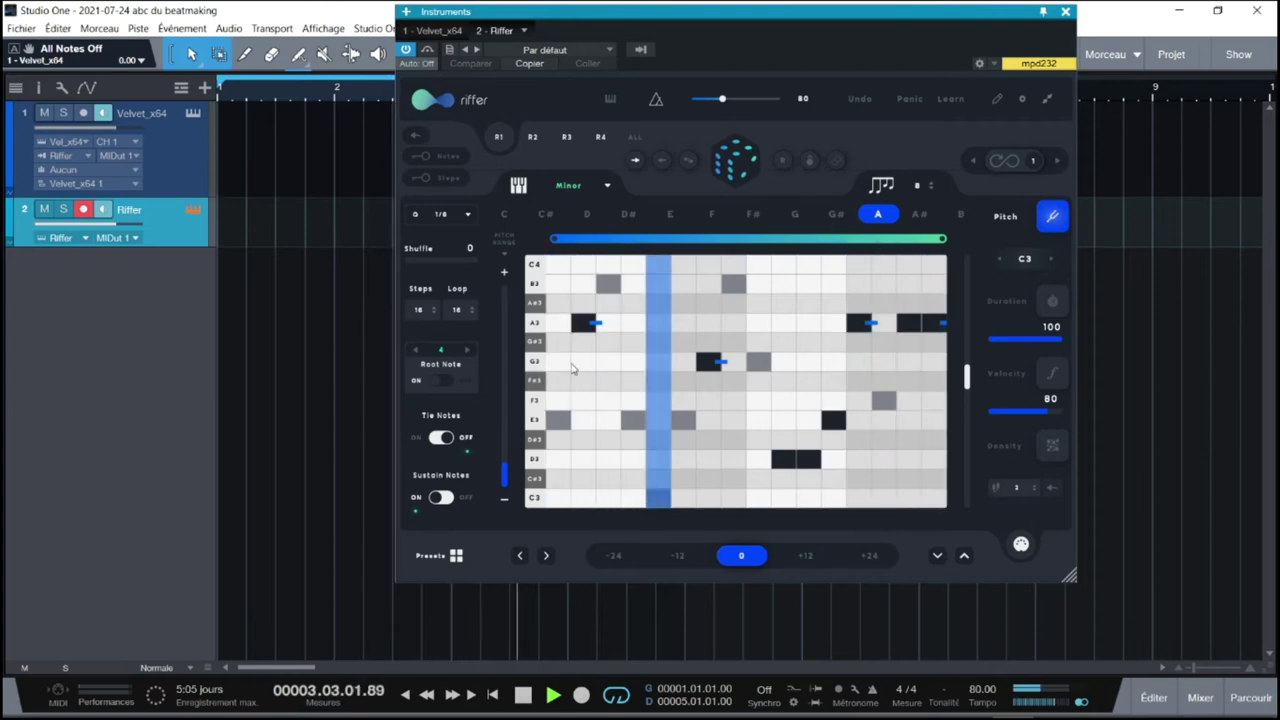
key(space)
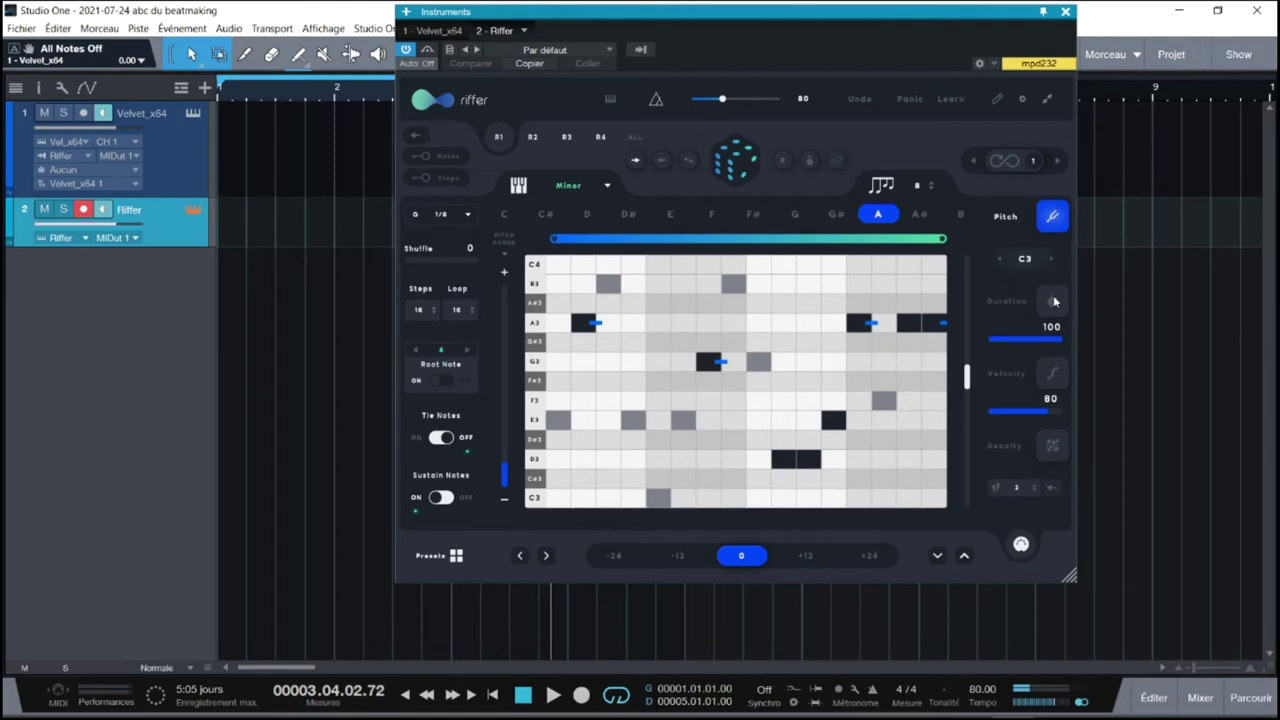
Step: Examine the riff's per-step duration values and its per-step velocity values
click(1053, 301)
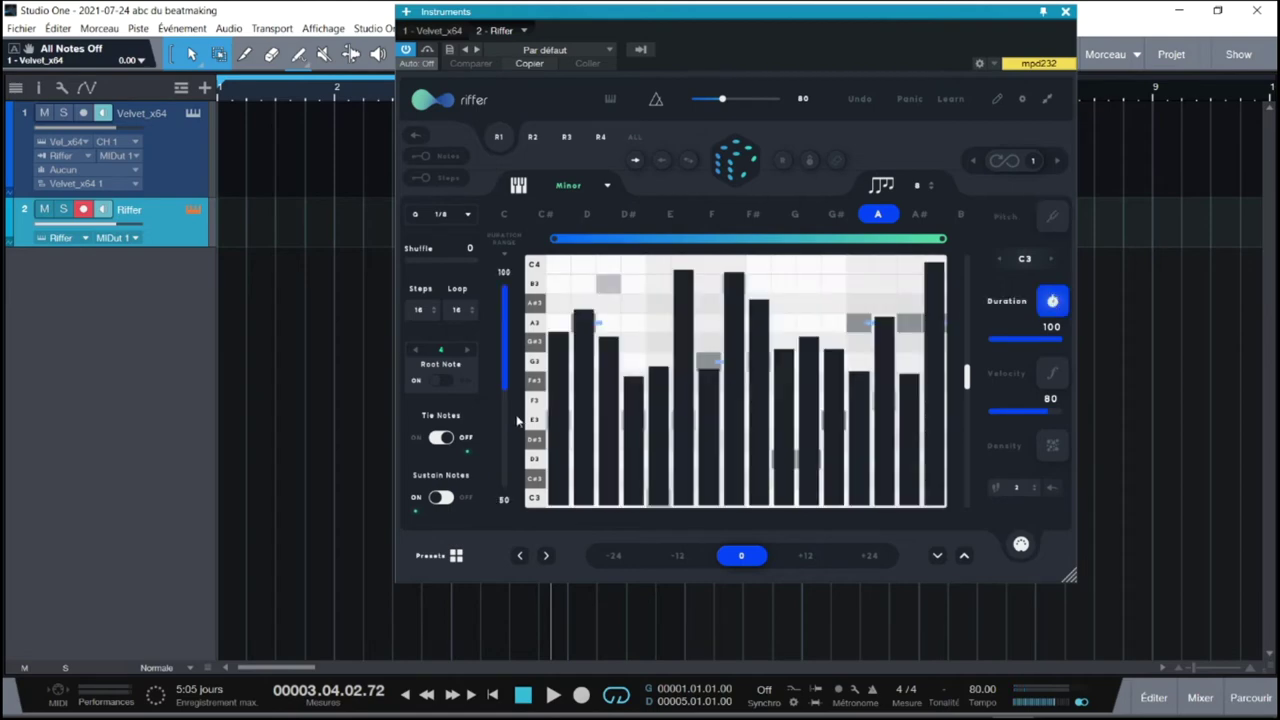
mouse_move(563, 410)
mouse_down()
mouse_move(704, 407)
mouse_move(717, 370)
mouse_move(803, 330)
mouse_move(945, 398)
mouse_up()
click(1053, 373)
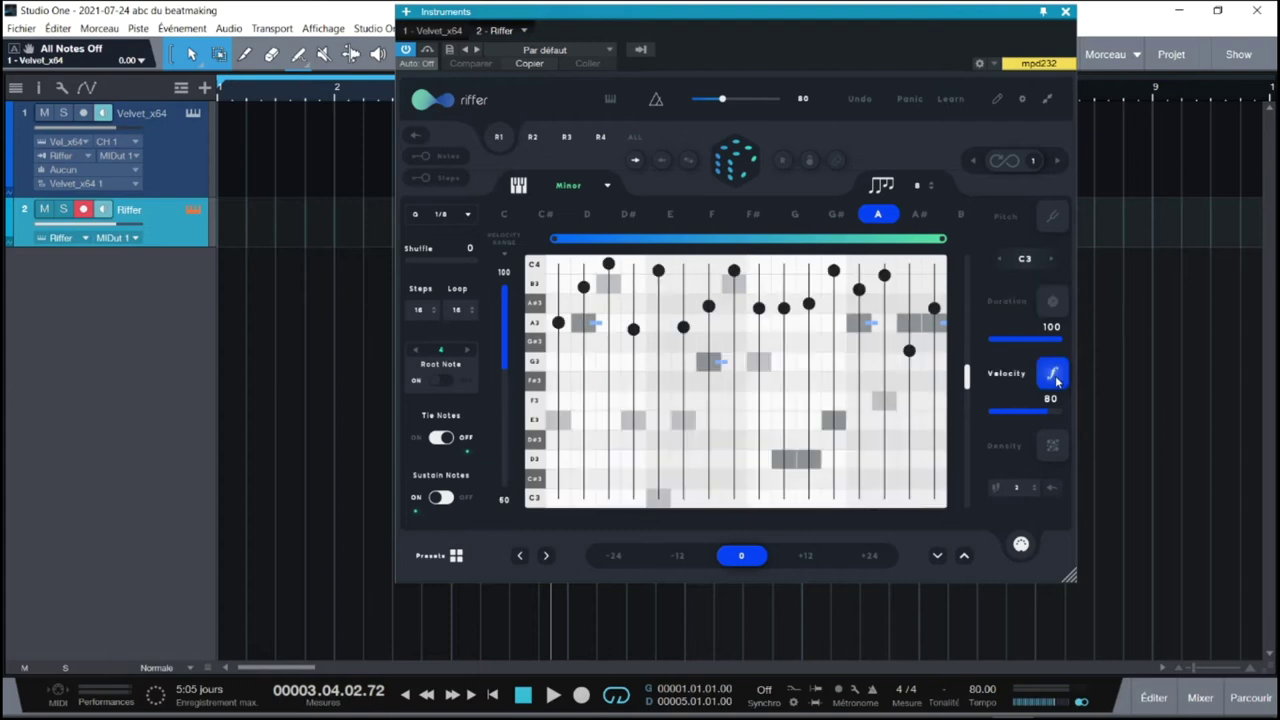
mouse_move(559, 372)
mouse_down()
mouse_move(561, 386)
mouse_move(738, 357)
mouse_move(808, 378)
mouse_move(948, 344)
mouse_up()
Step: Reset the ninth step's density to 1 and set the seventh step's density to 2
click(1054, 449)
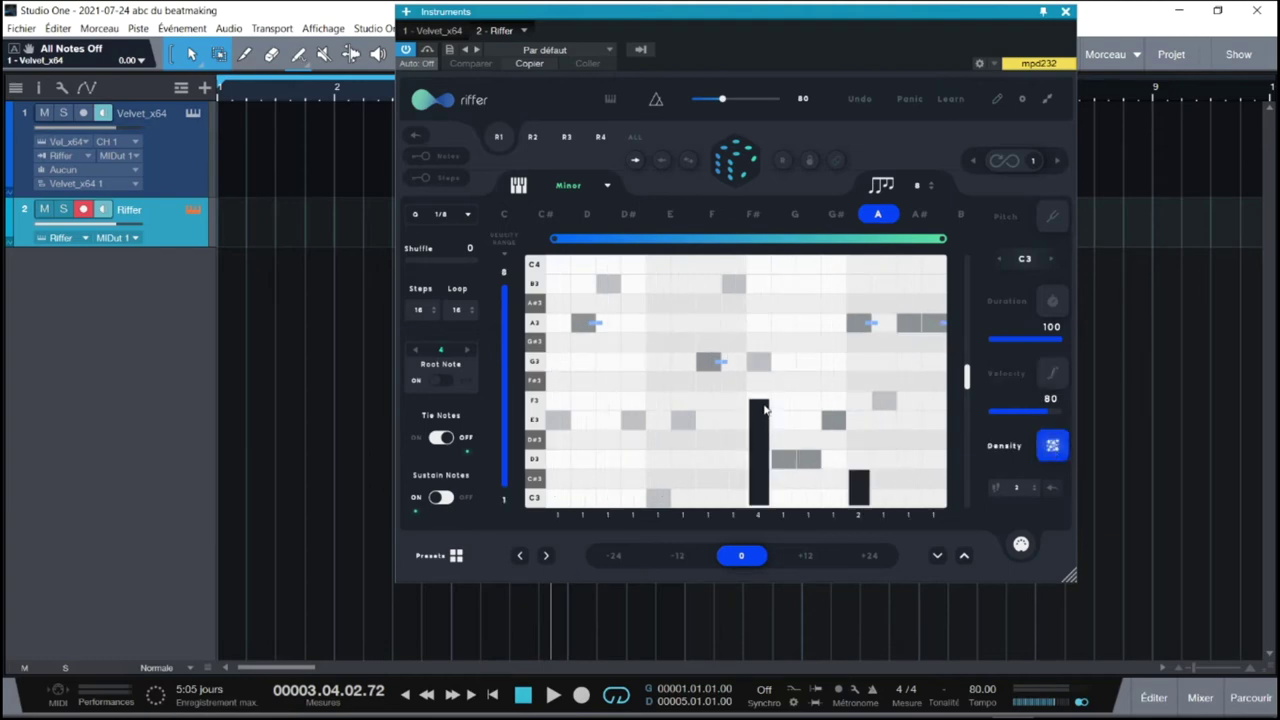
drag(768, 421, 758, 519)
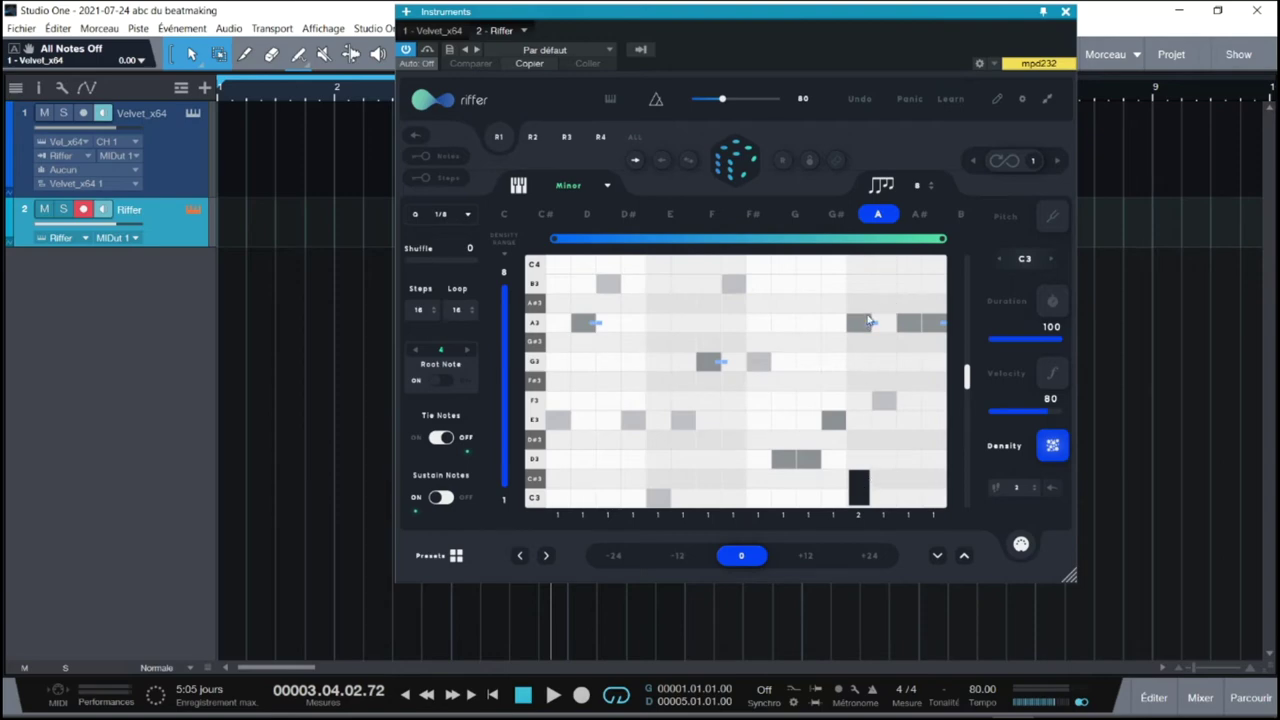
click(708, 424)
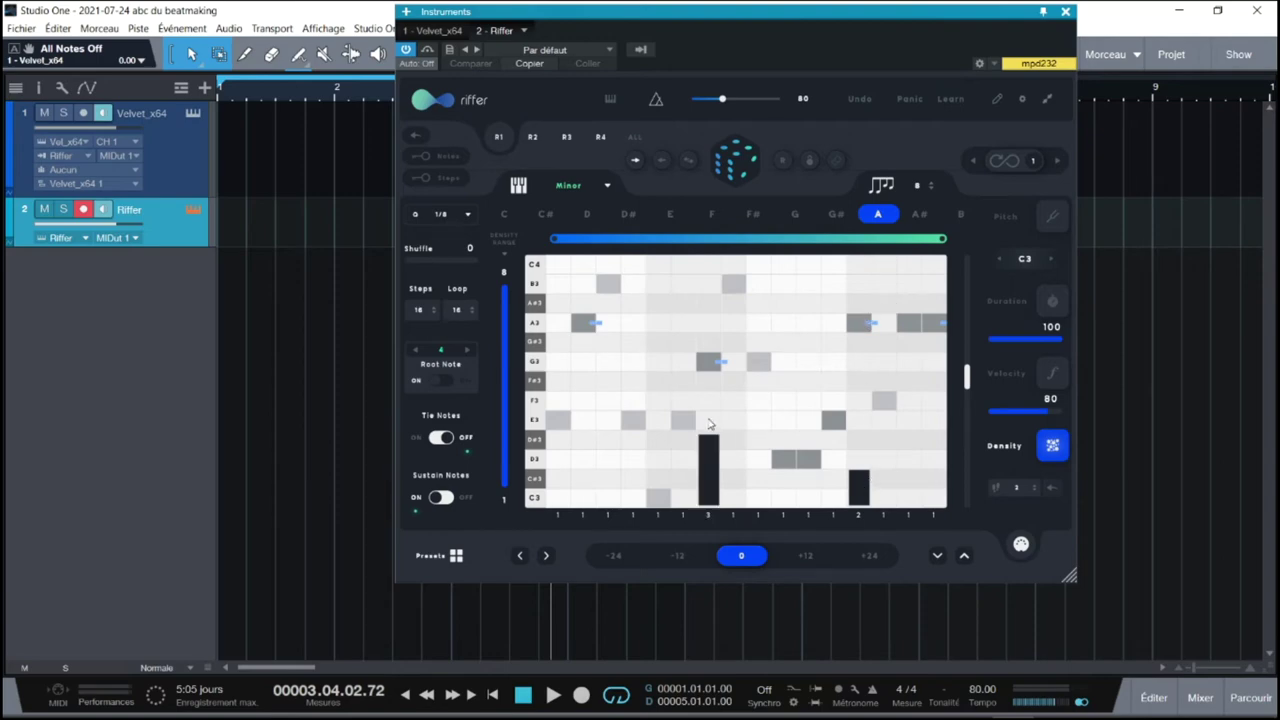
click(711, 473)
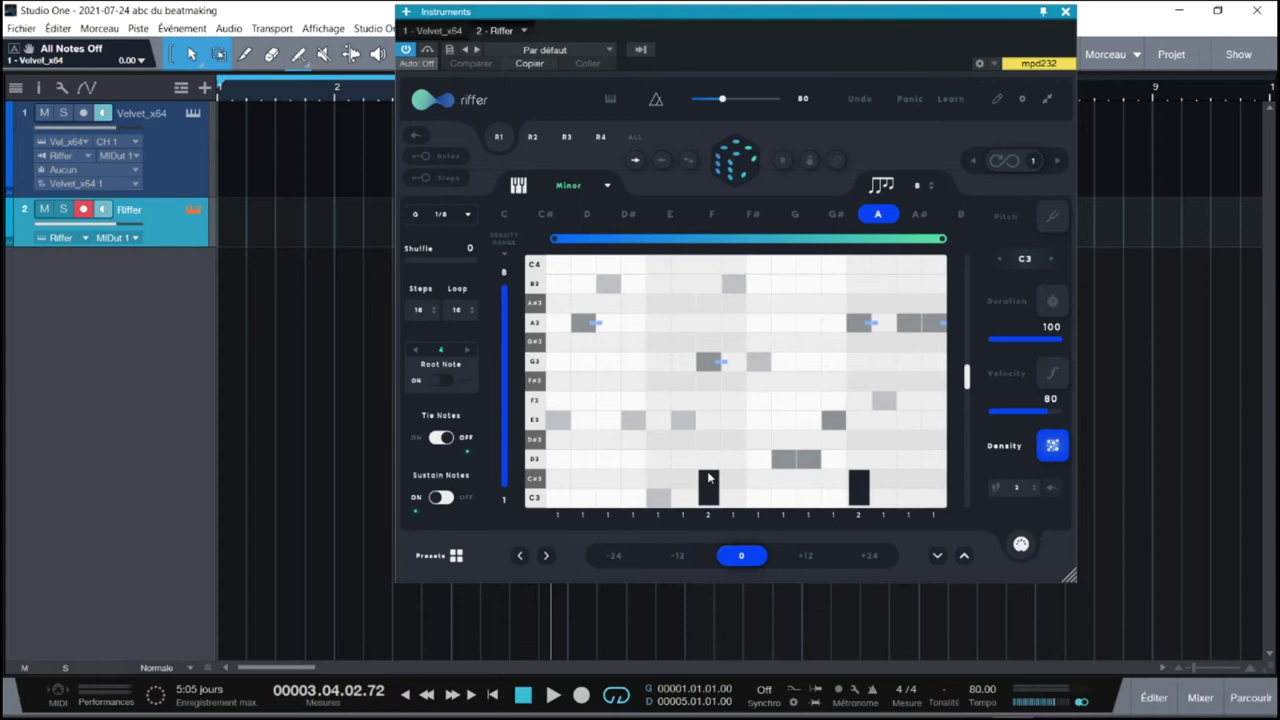
Step: Play back the riff with its edited densities while returning to the pitch view
key(space)
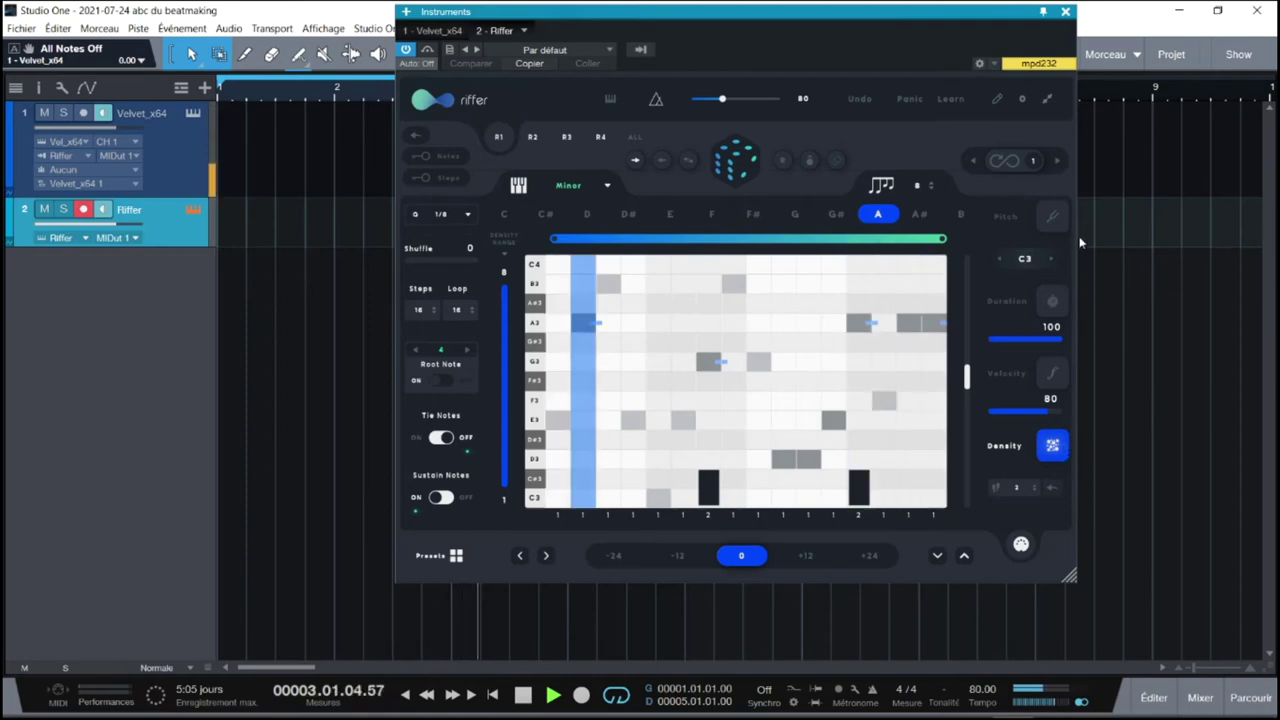
click(1052, 216)
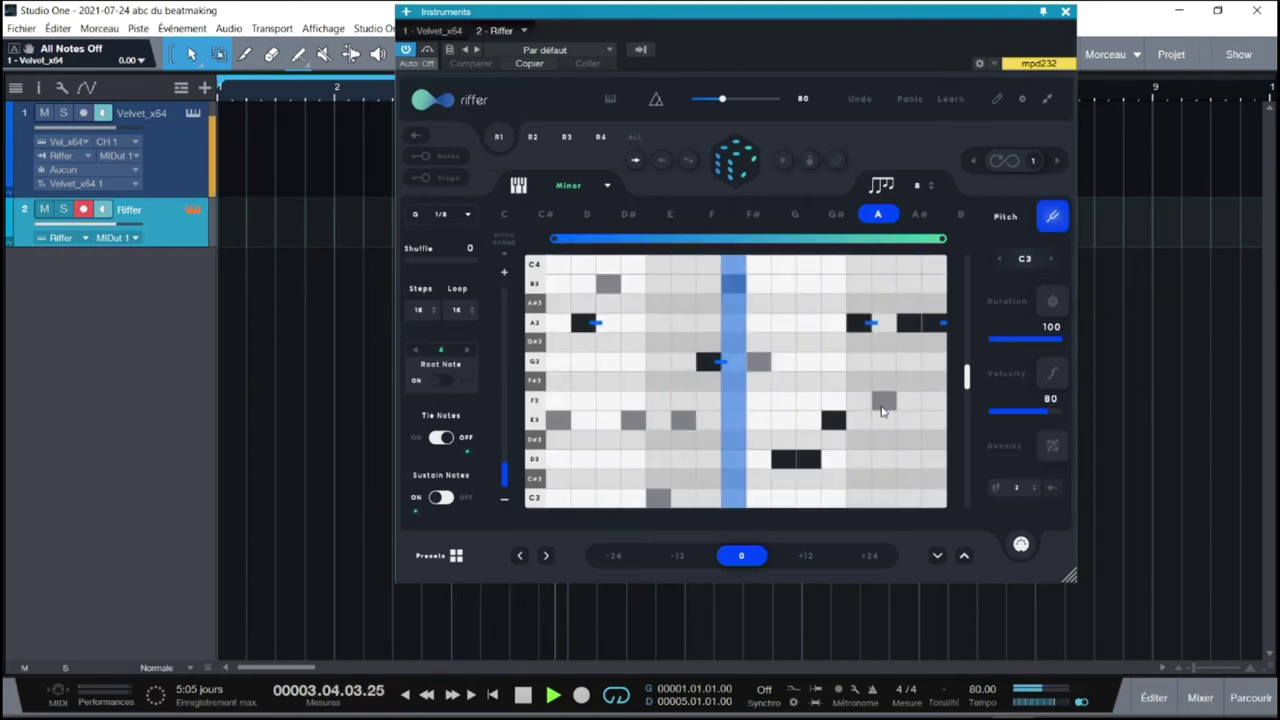
key(space)
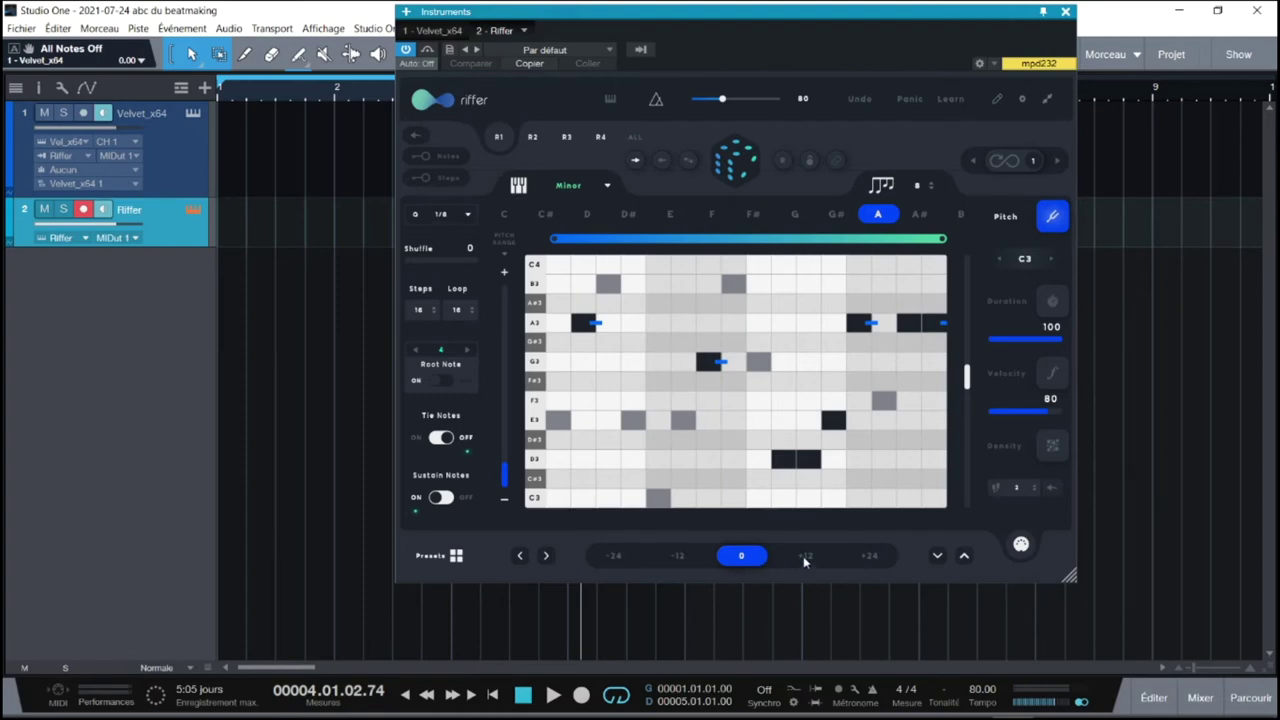
Step: Audition the riff transposed by +12, +24, -12 and -24 semitones, and return the transposition to 0
click(805, 557)
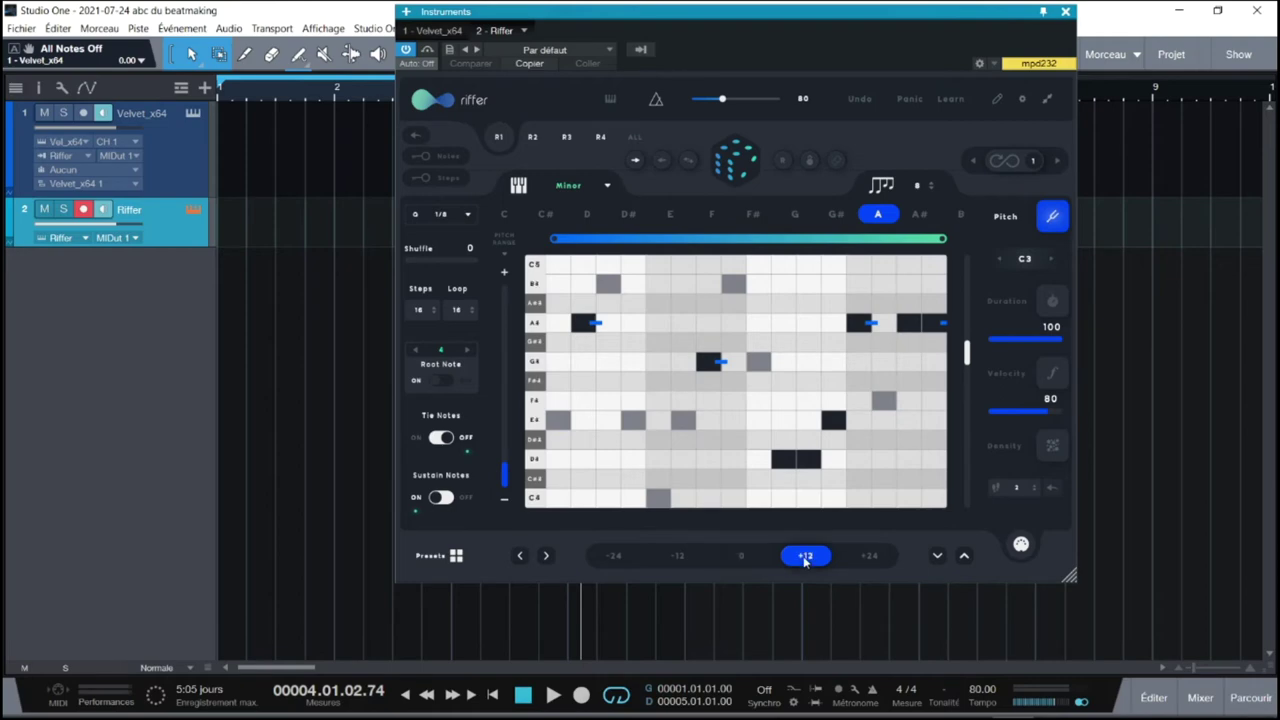
key(space)
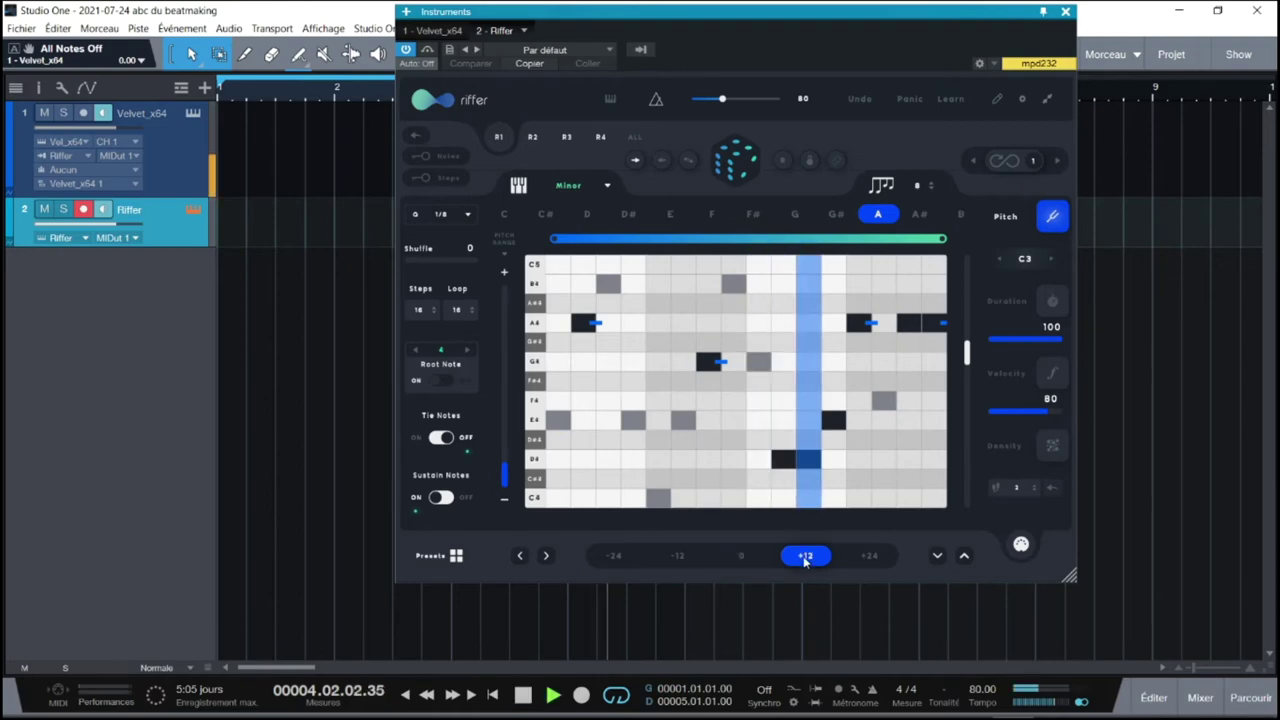
click(871, 556)
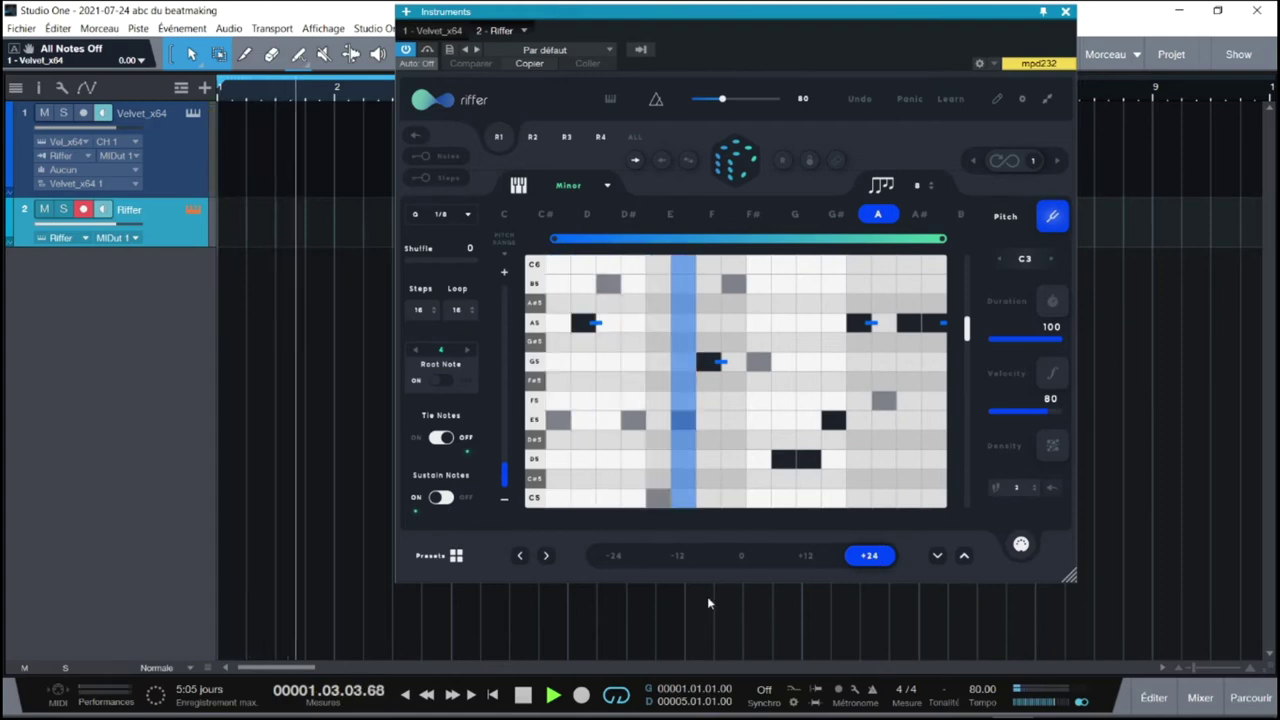
click(681, 556)
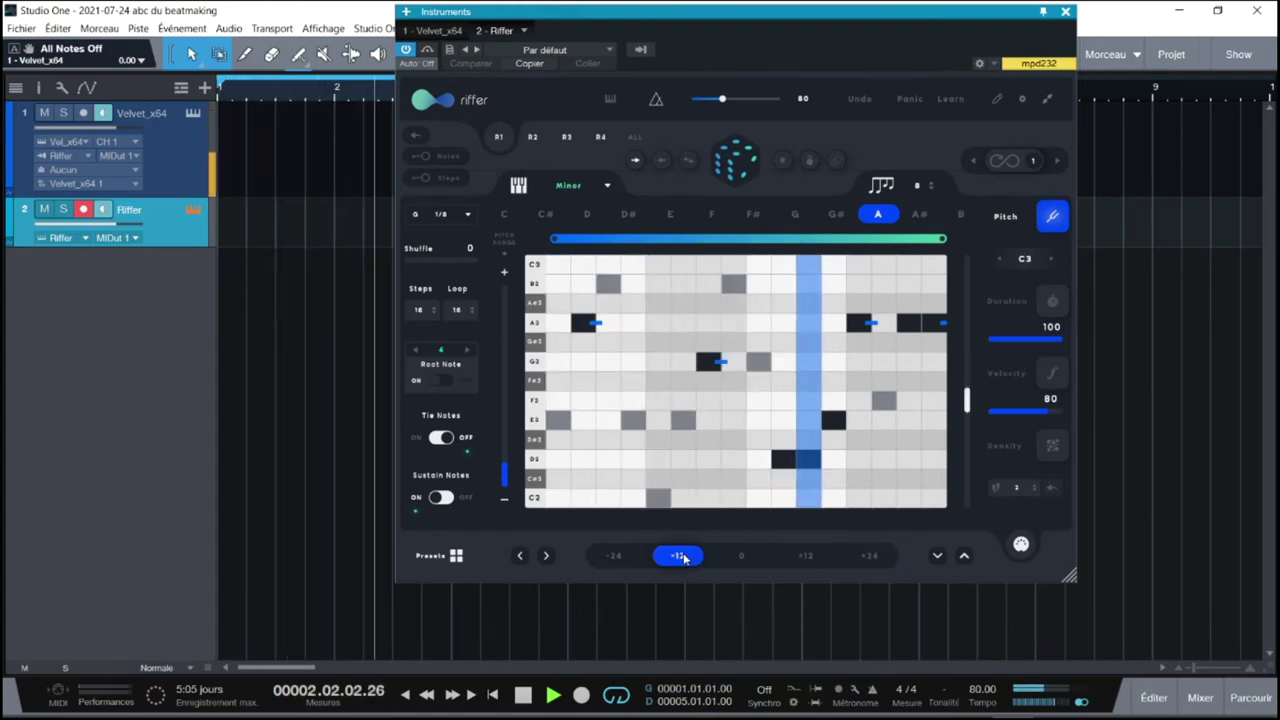
click(614, 556)
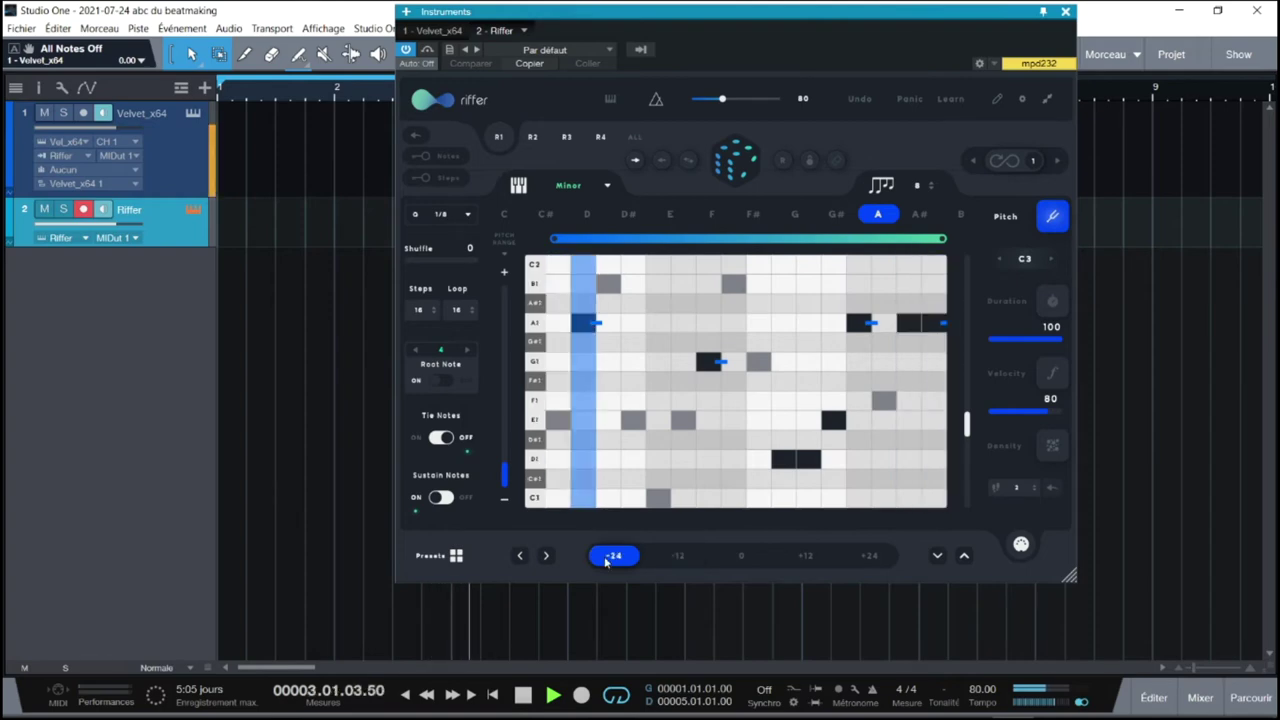
click(741, 556)
key(space)
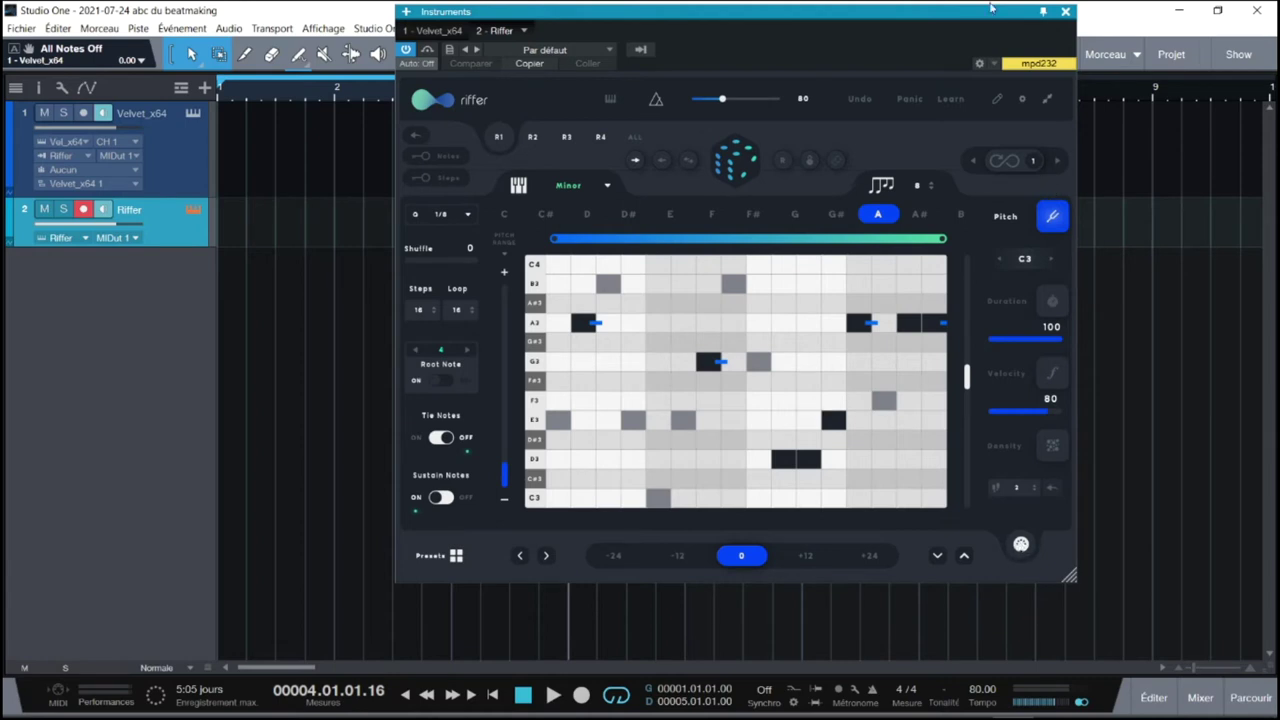
Step: Move the Riffer window aside to uncover more of the arrangement
drag(948, 13, 682, 7)
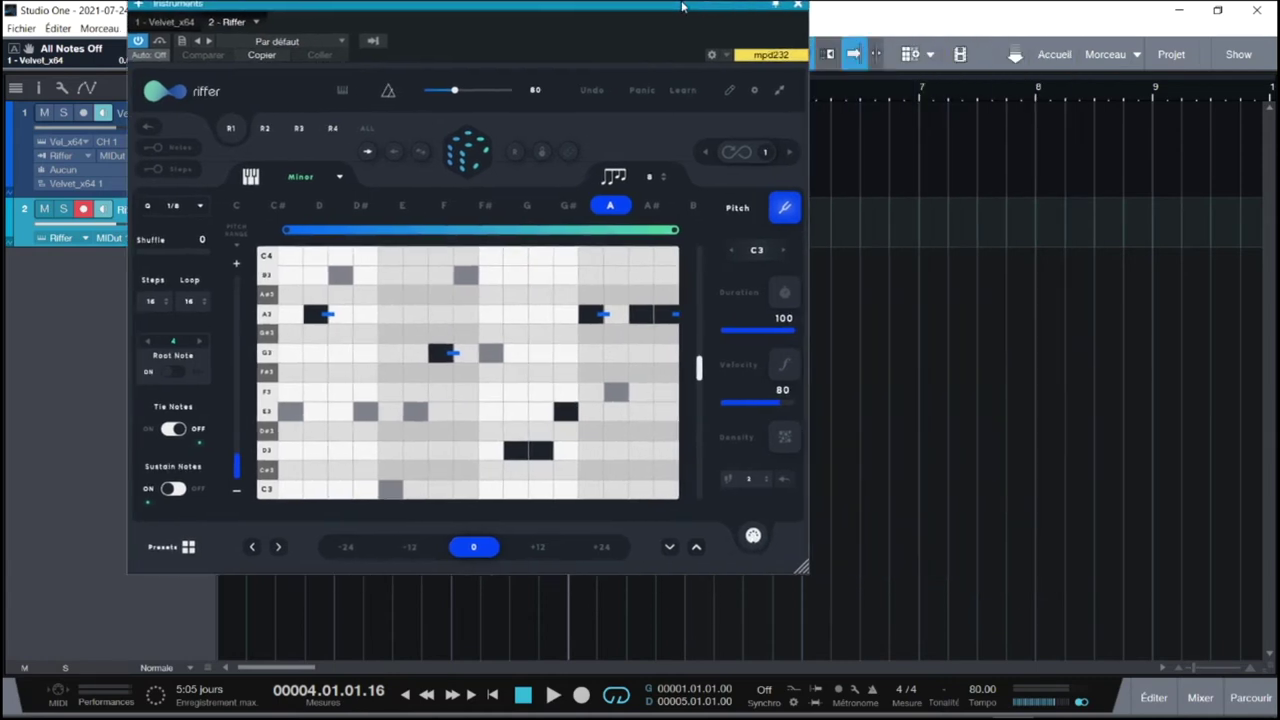
Step: Export the riff as a MIDI clip onto the Riffer track around bar 8, inspect its notes in the editor, and delete the clip
drag(753, 537, 1012, 227)
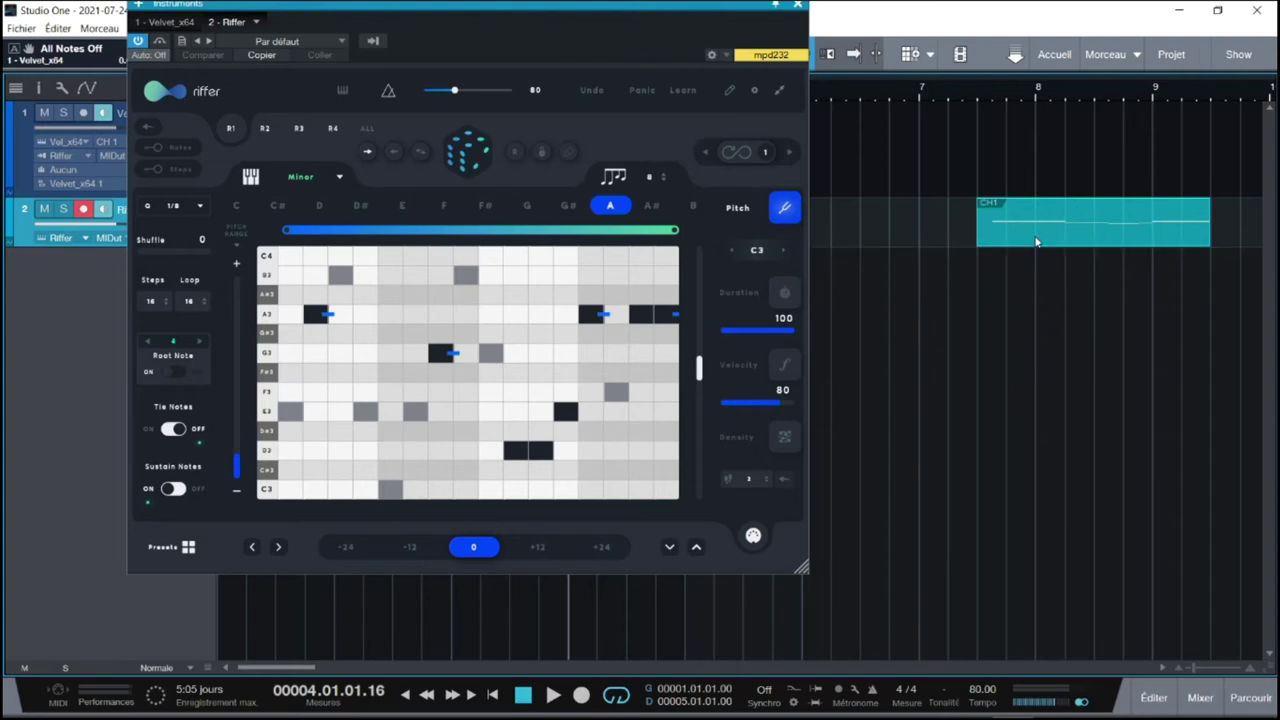
double_click(1032, 224)
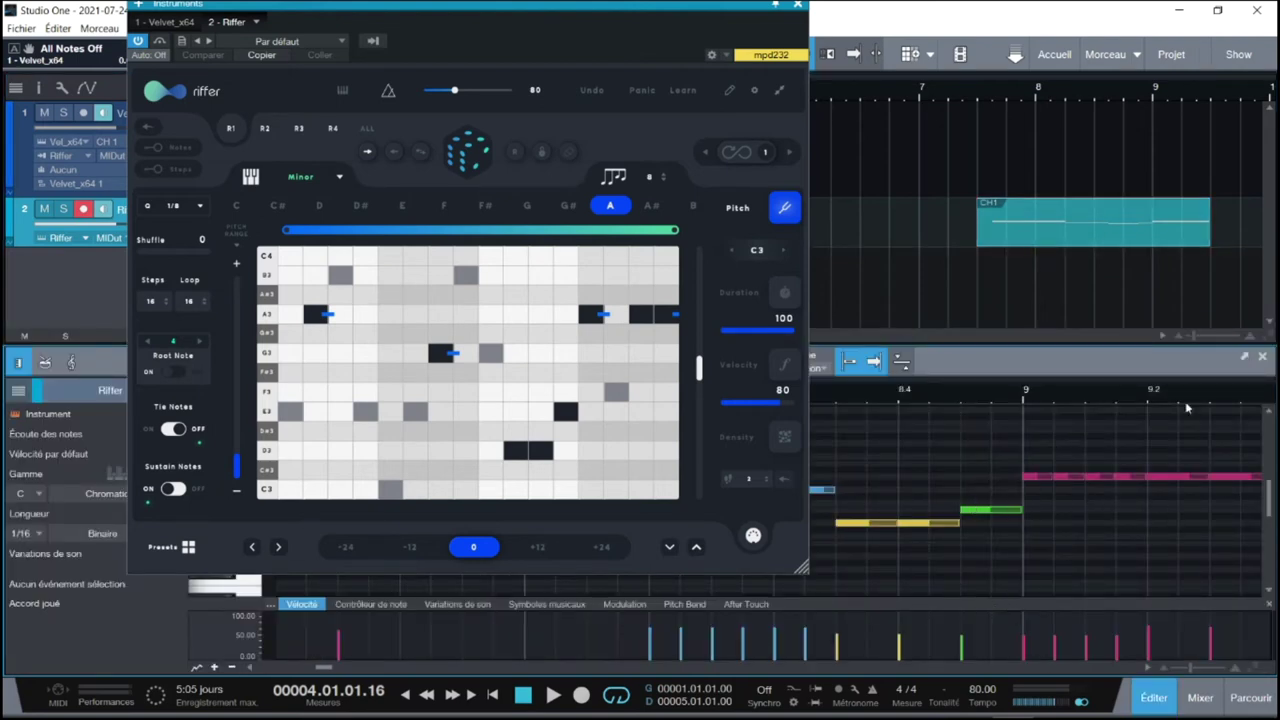
click(1262, 357)
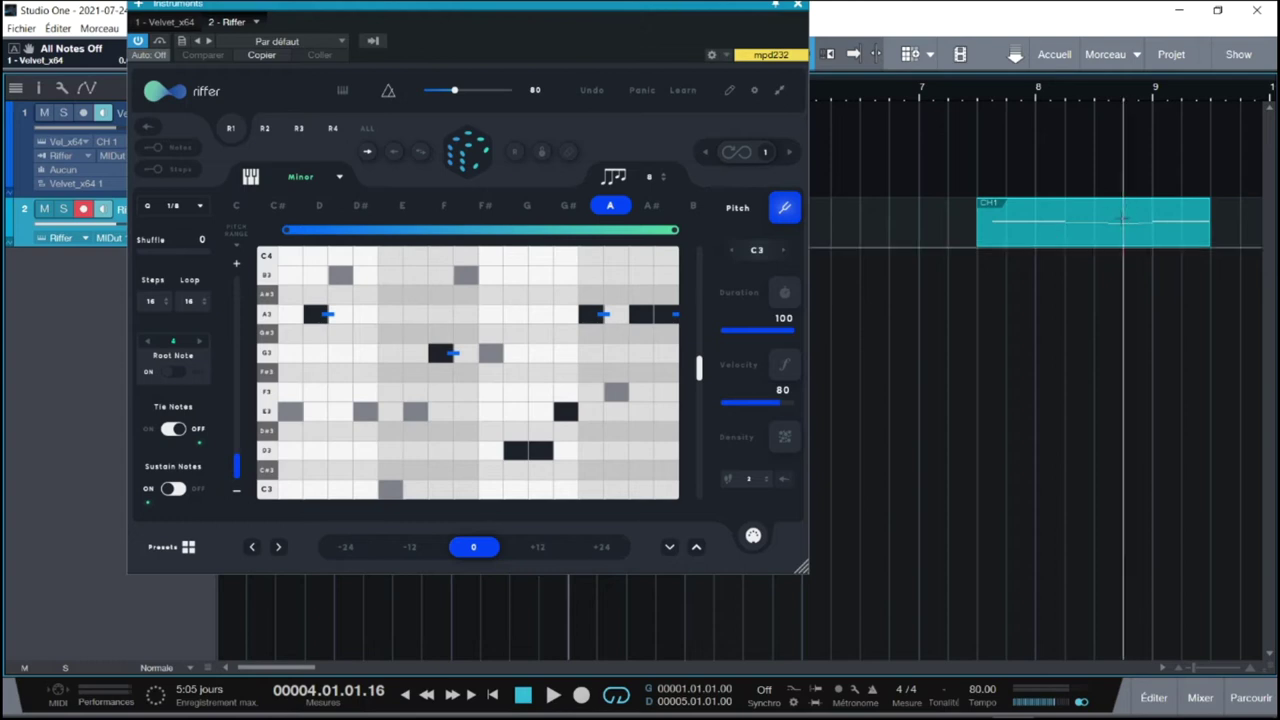
key(Delete)
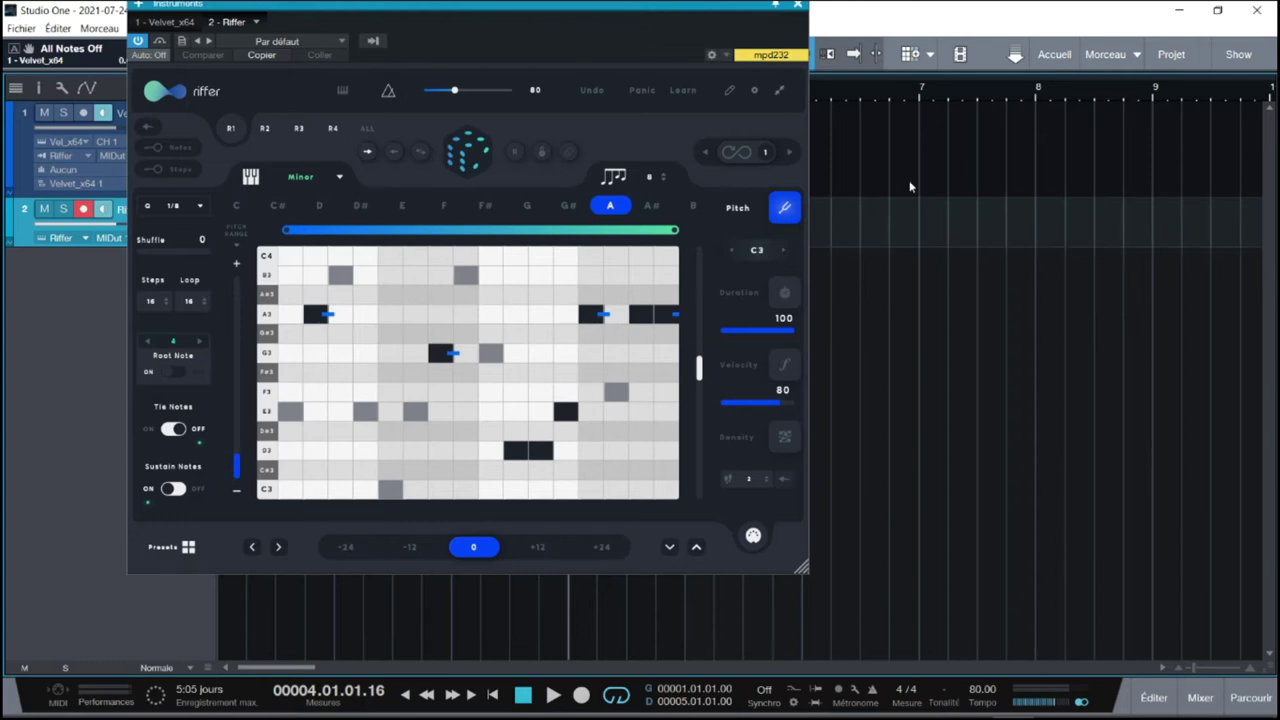
Step: Move the Riffer window back over the arrangement and audition the riff with infinity mode set to 1, turning the mode off again
drag(652, 10, 901, 56)
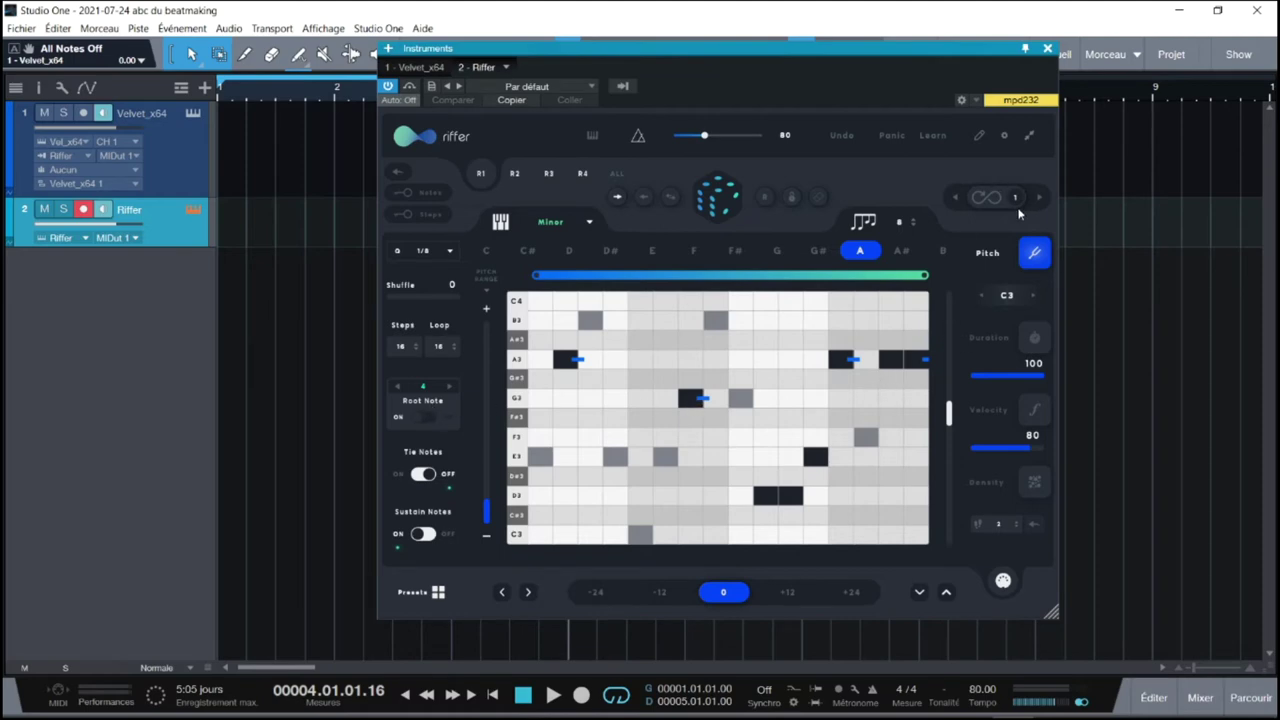
click(986, 198)
key(space)
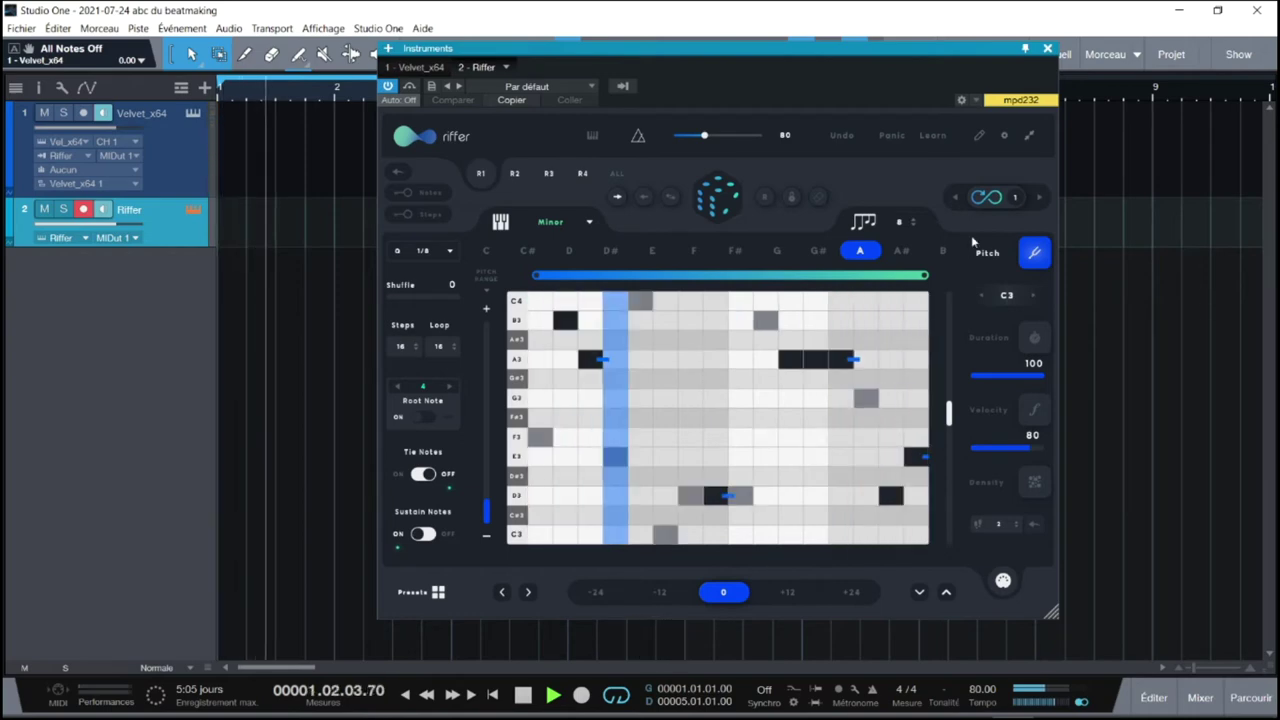
click(987, 198)
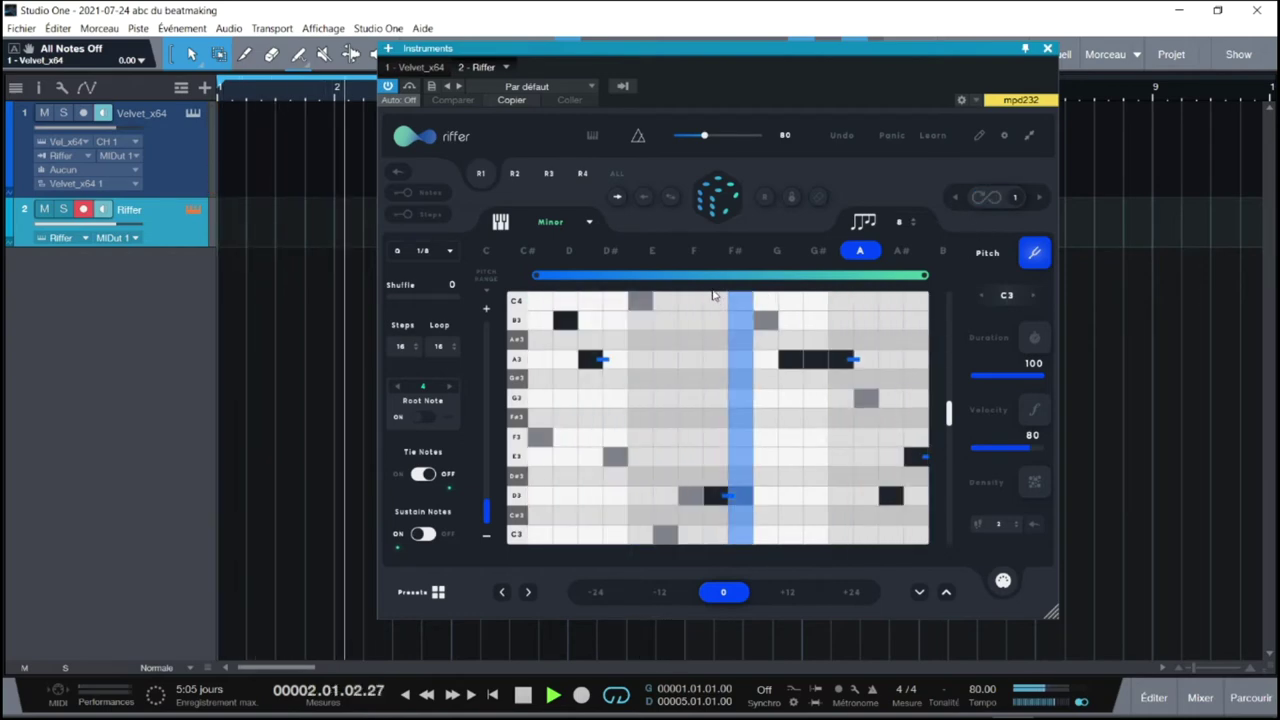
key(space)
Step: Clear the riff, set its root key to D, generate a new random riff and play it back
click(820, 199)
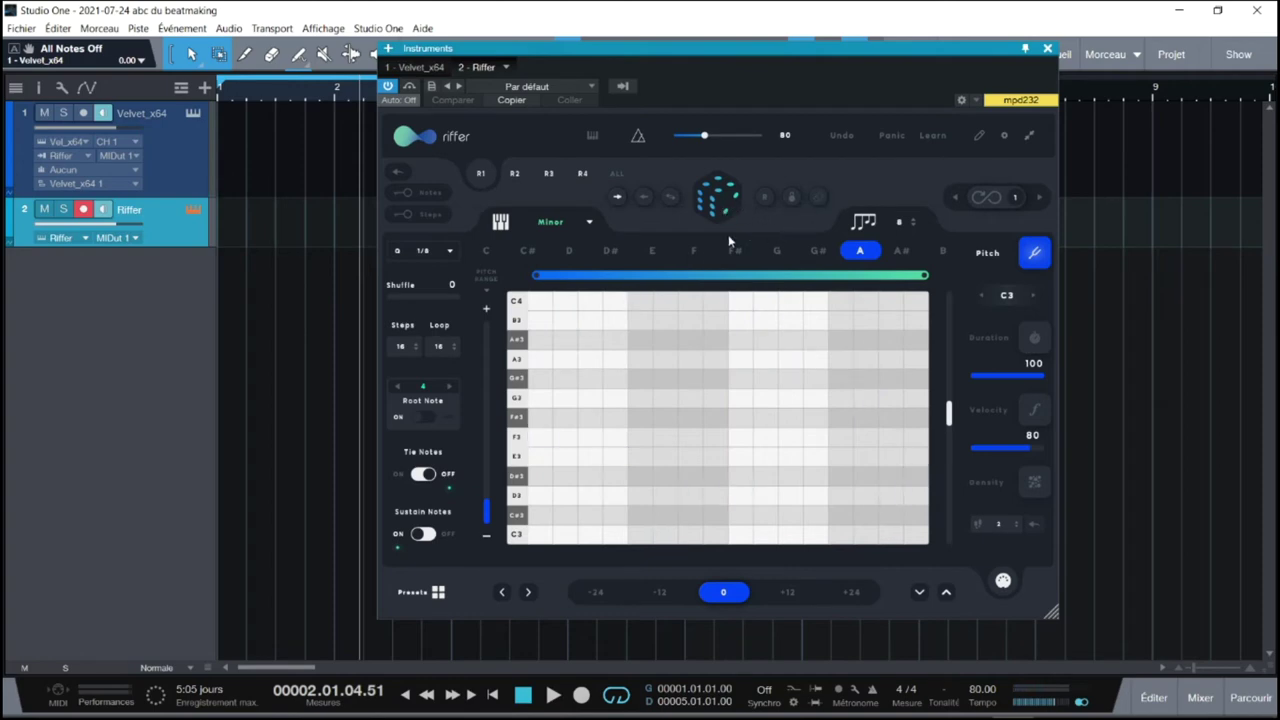
click(569, 251)
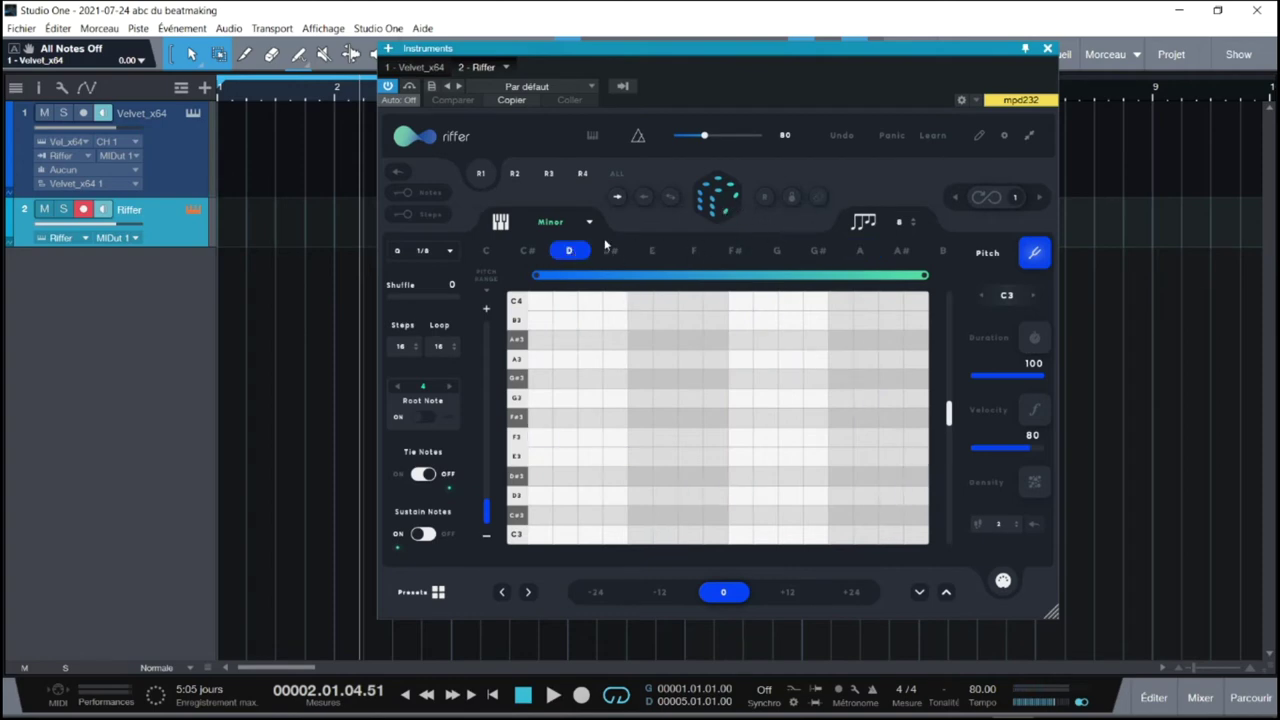
click(728, 196)
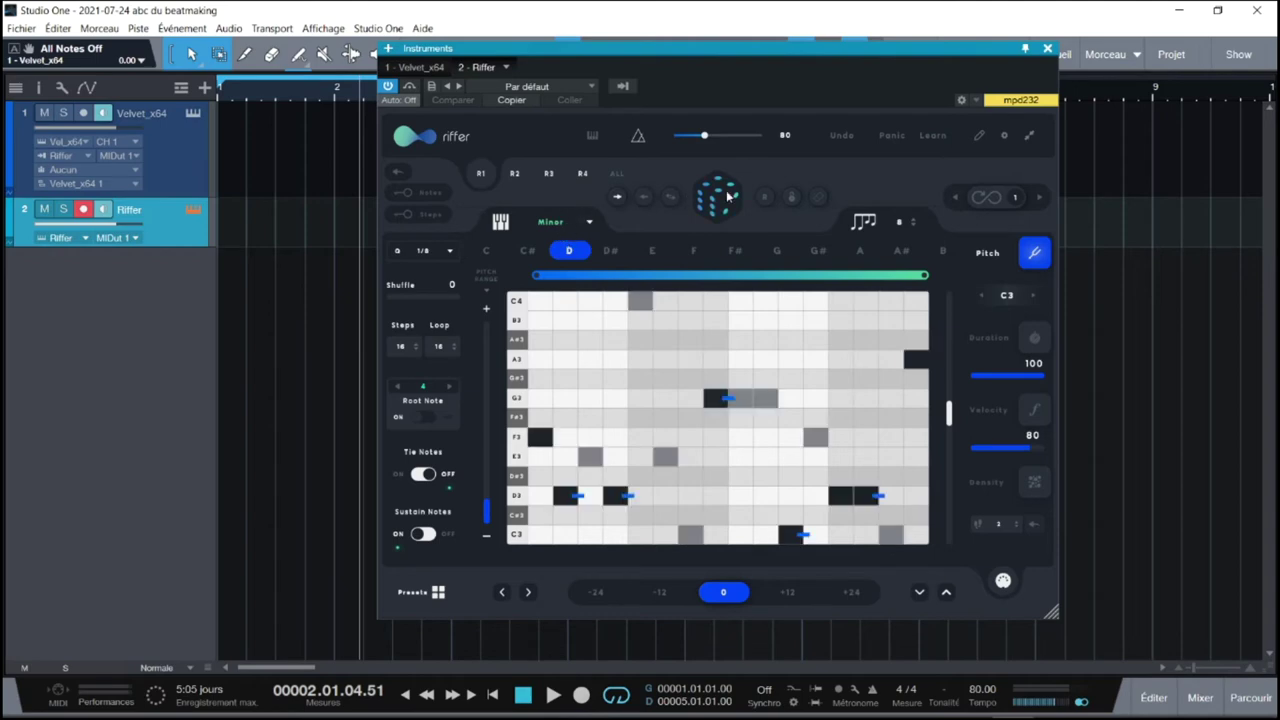
key(space)
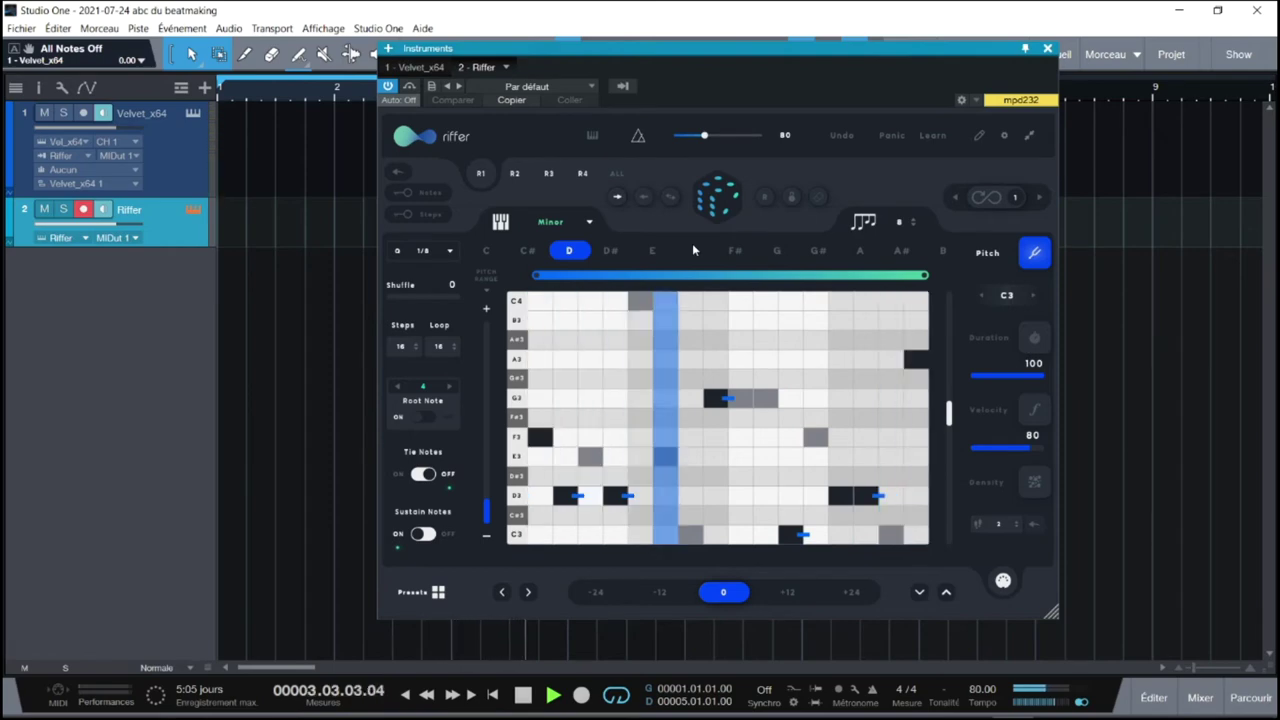
key(space)
Step: Set the density of the second and third steps to 2 and audition the riff
click(1035, 481)
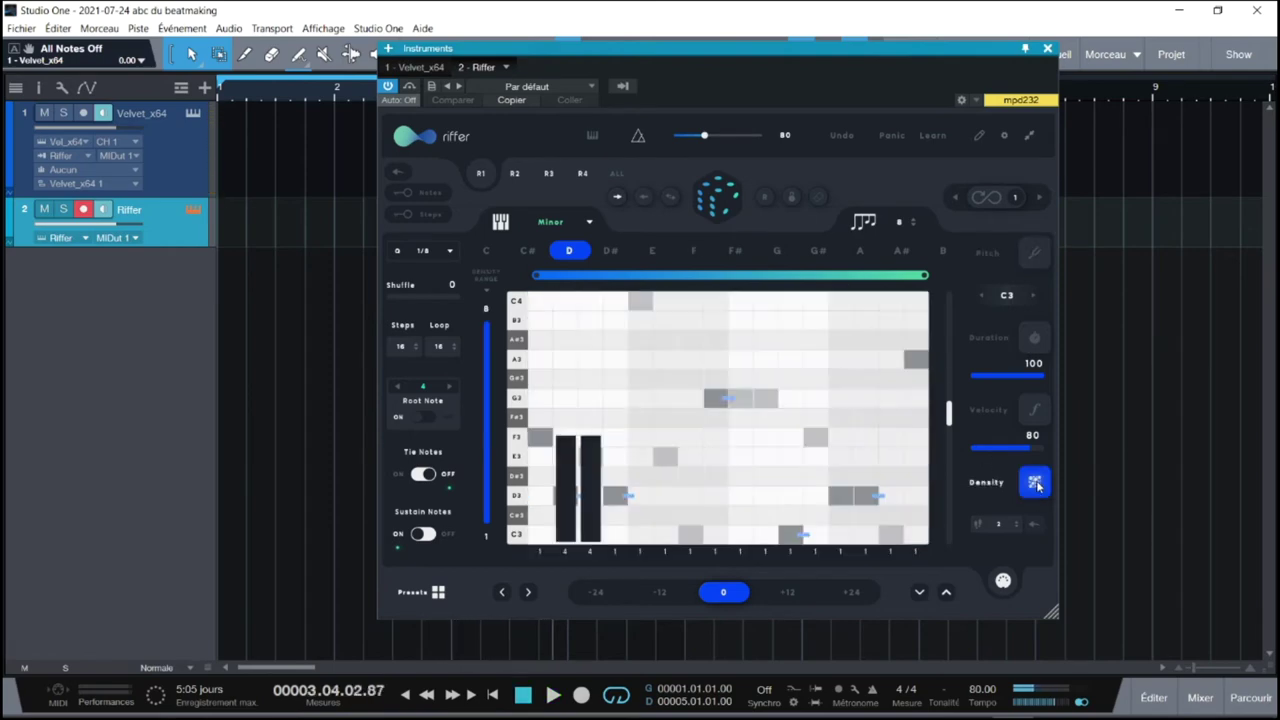
drag(598, 483, 598, 505)
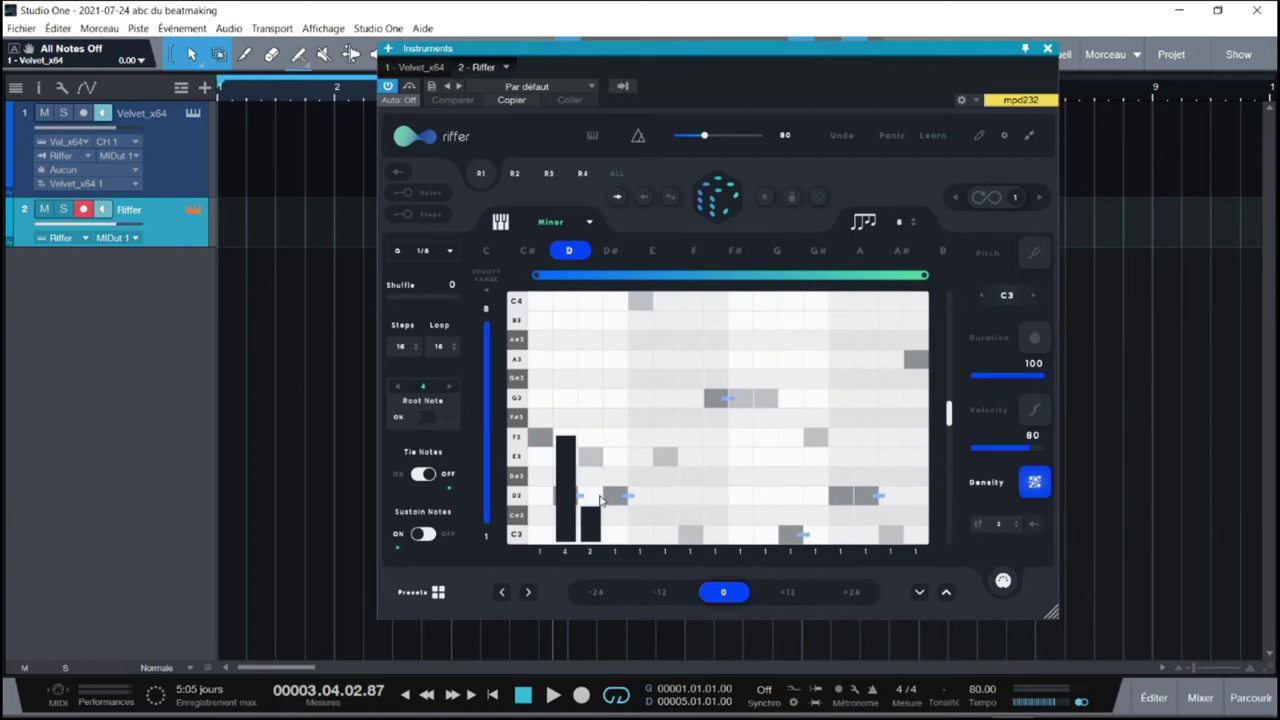
click(571, 502)
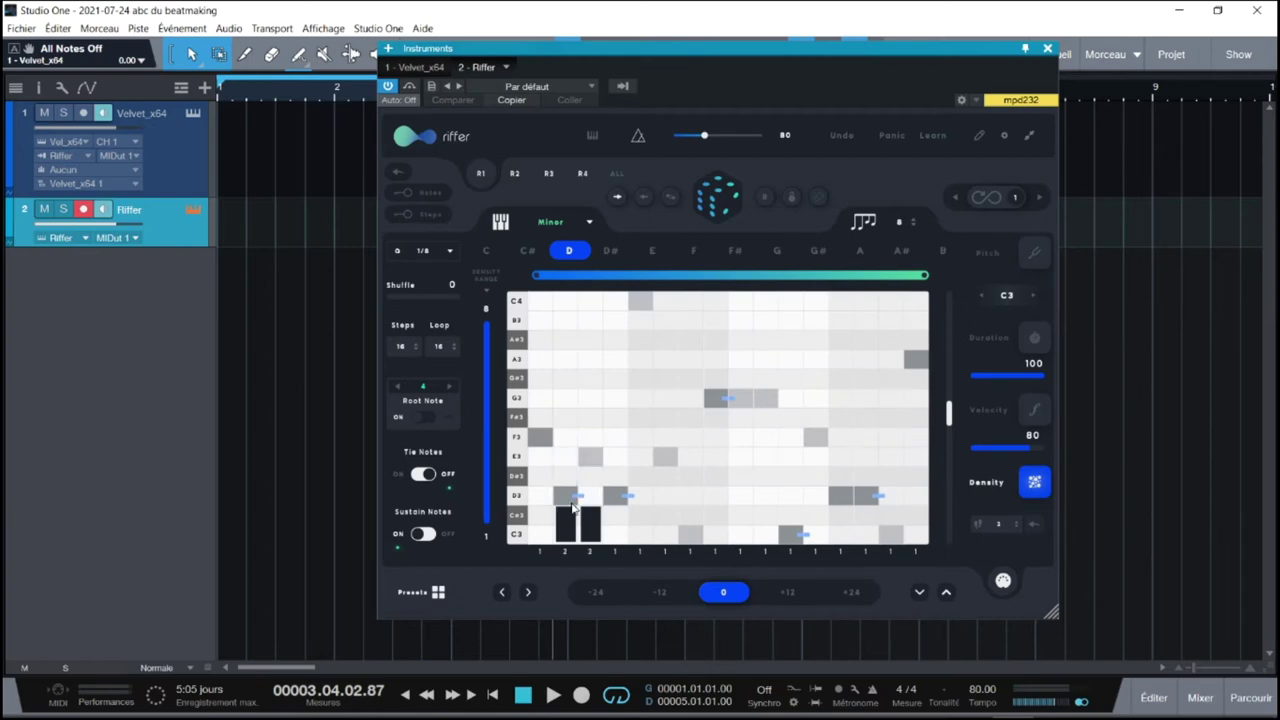
key(space)
key(space)
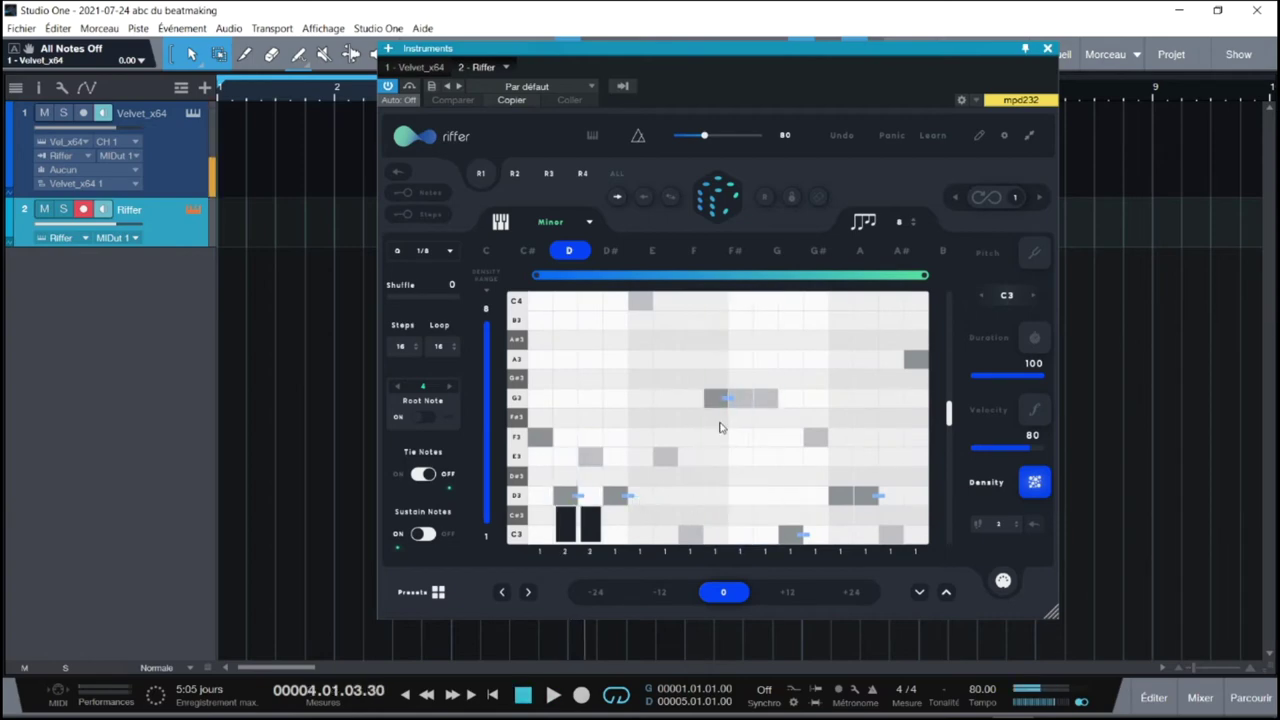
key(space)
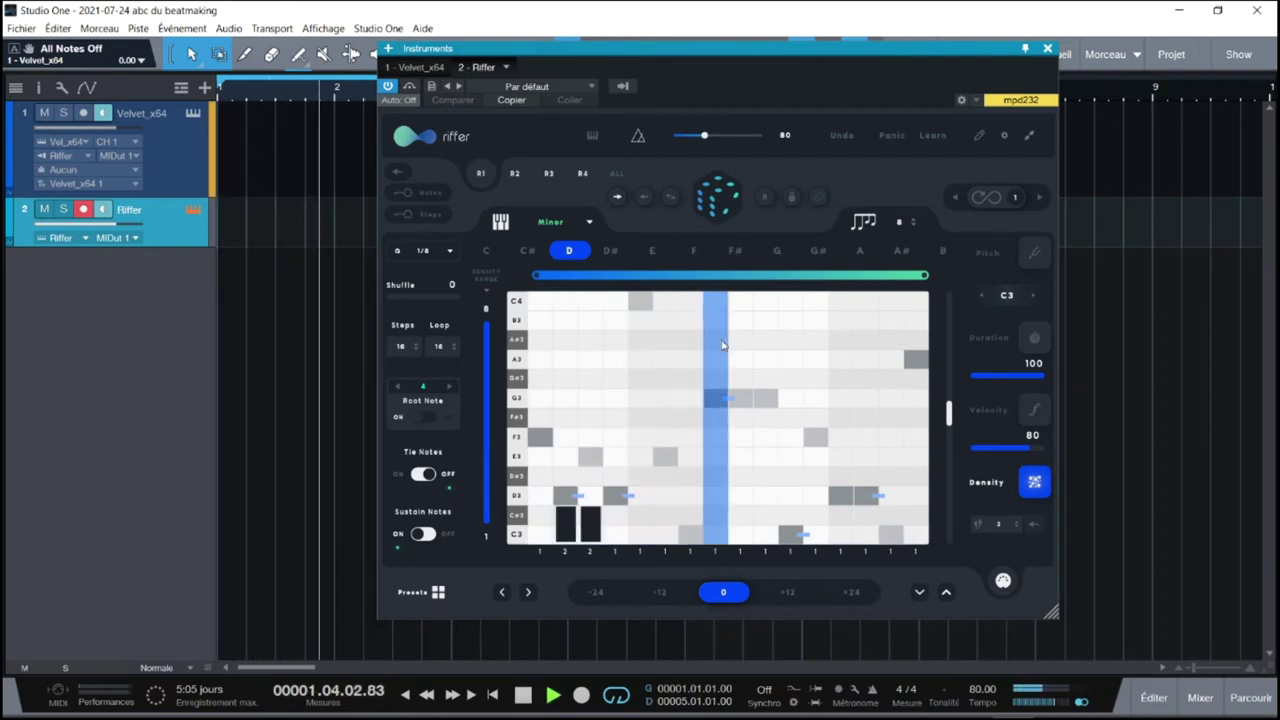
key(space)
Step: Set the density of the fourteenth and fourth steps to 2, reset the second and third to 1, and play back the riff
click(867, 524)
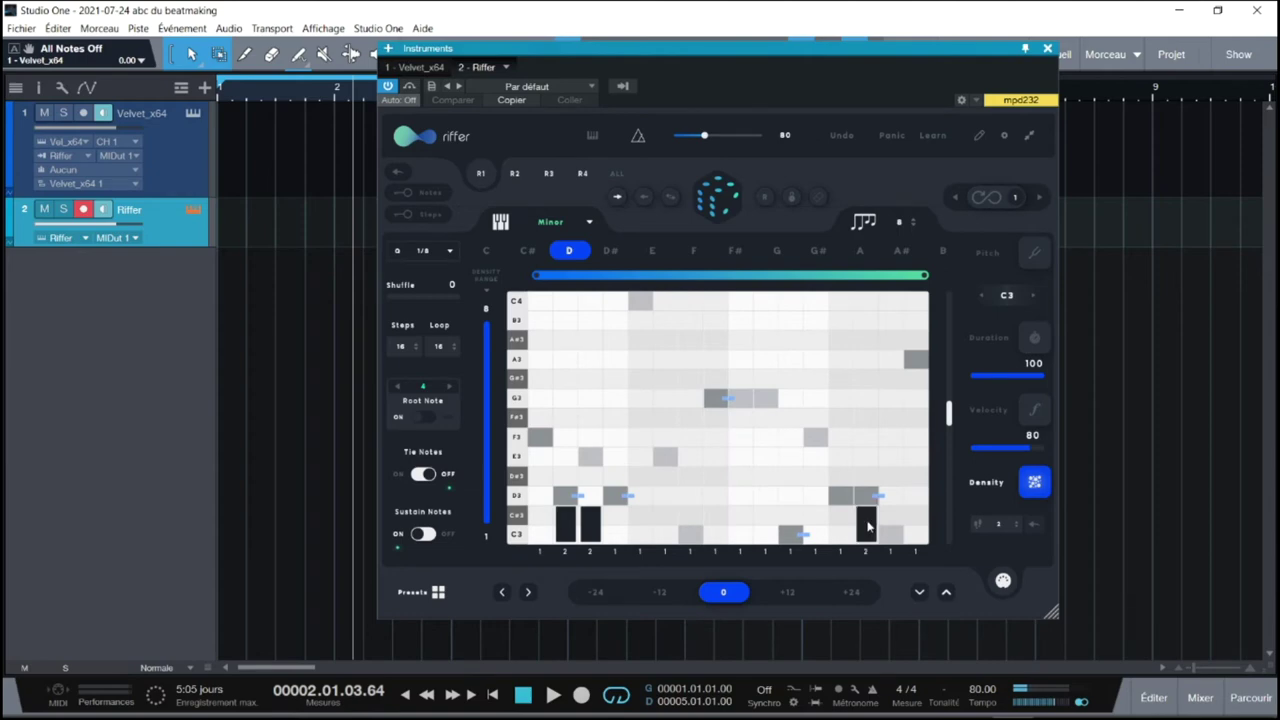
key(space)
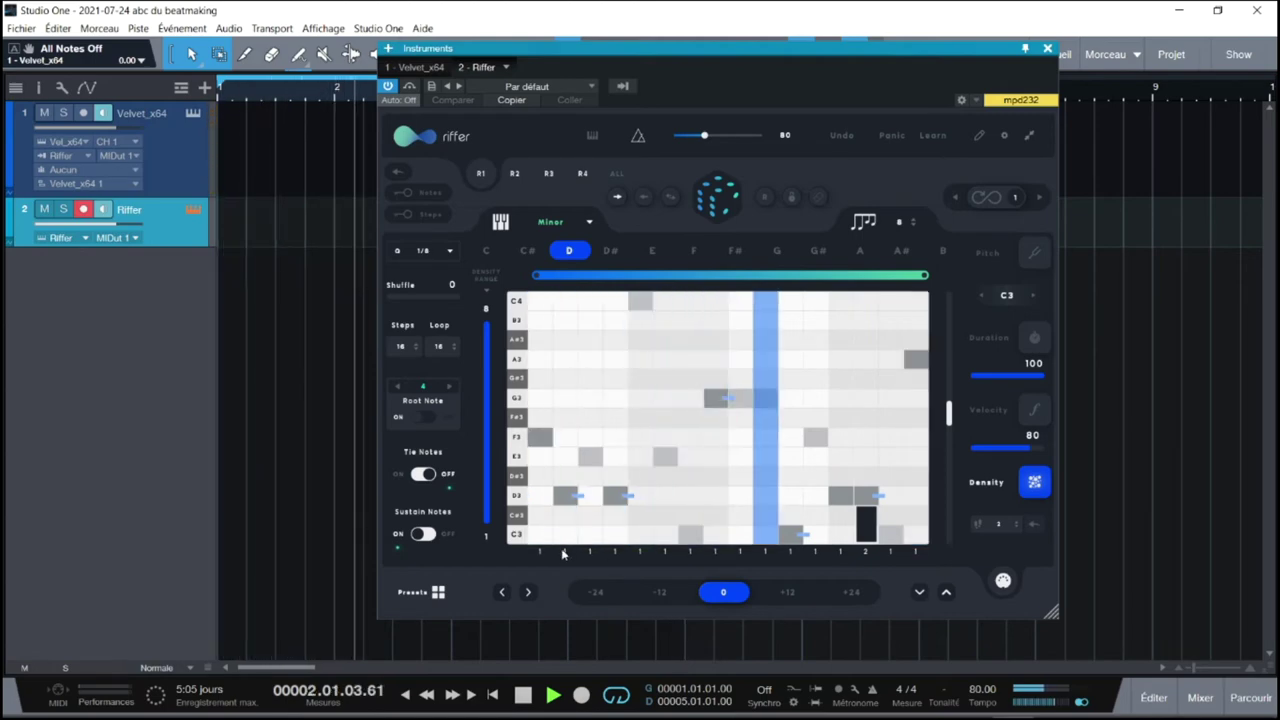
click(617, 533)
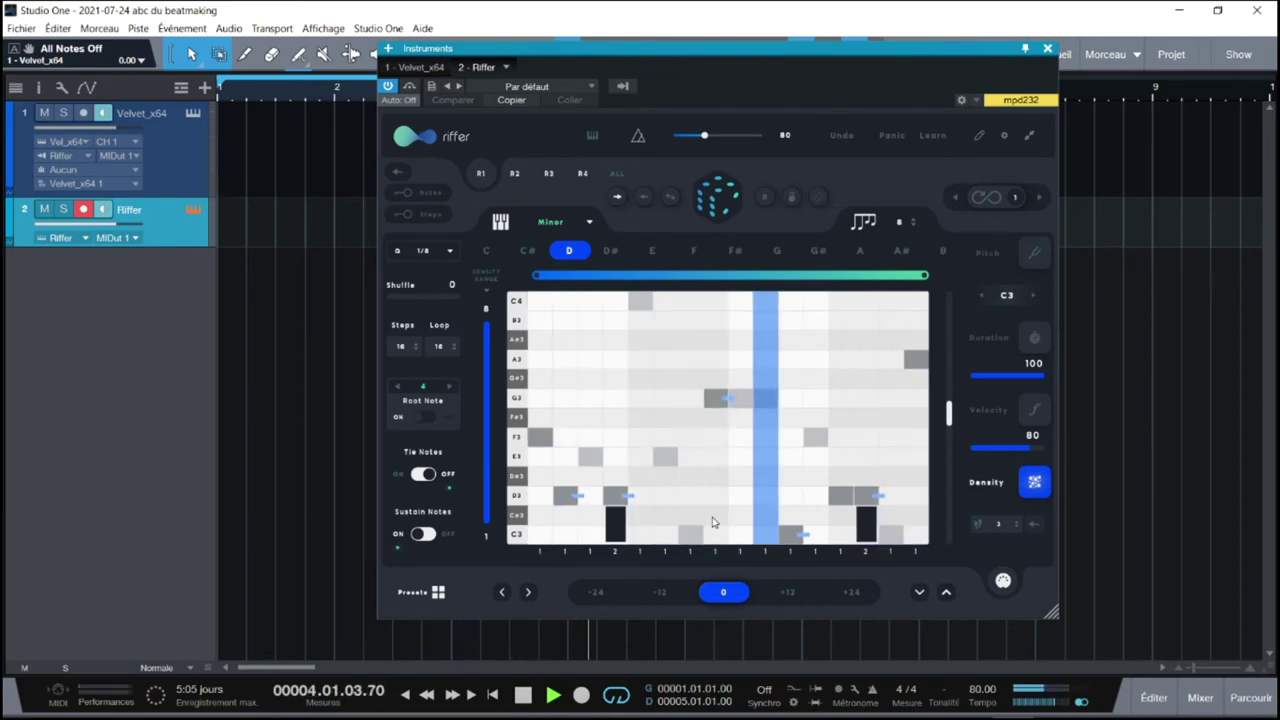
key(space)
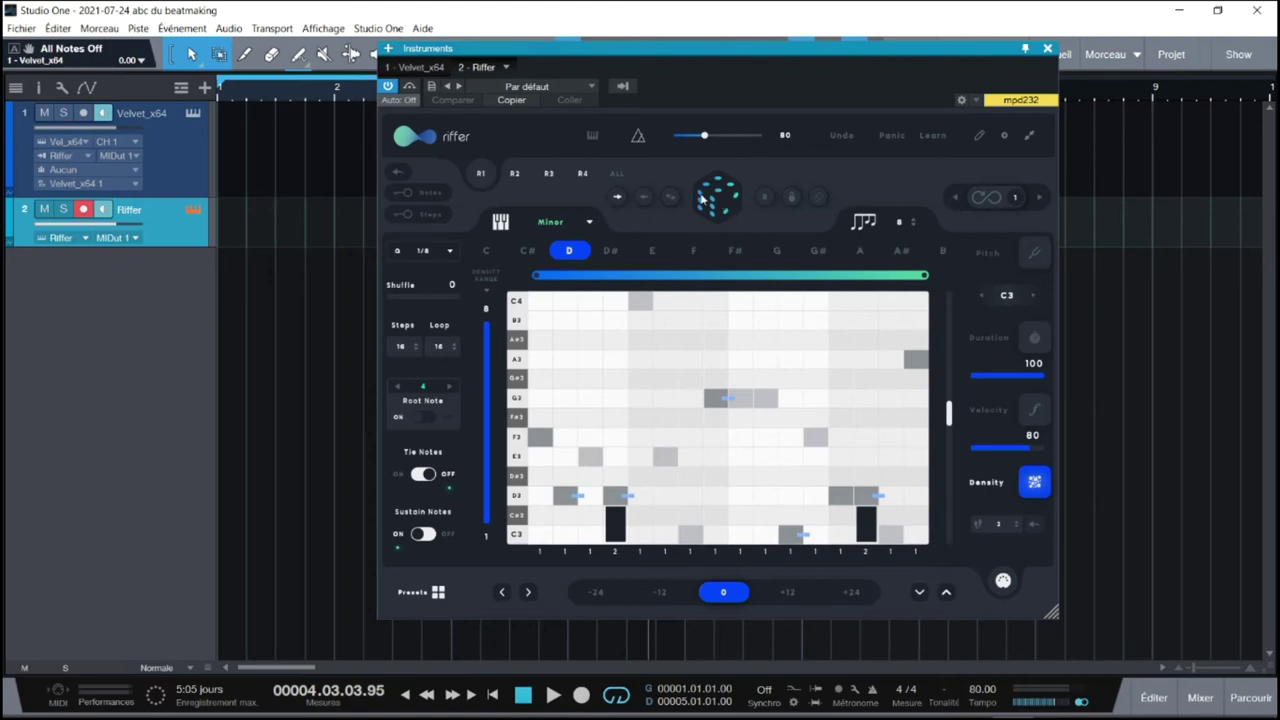
Step: Switch to the empty riff R2 and set its root key to D, checking it against riff R1
click(515, 177)
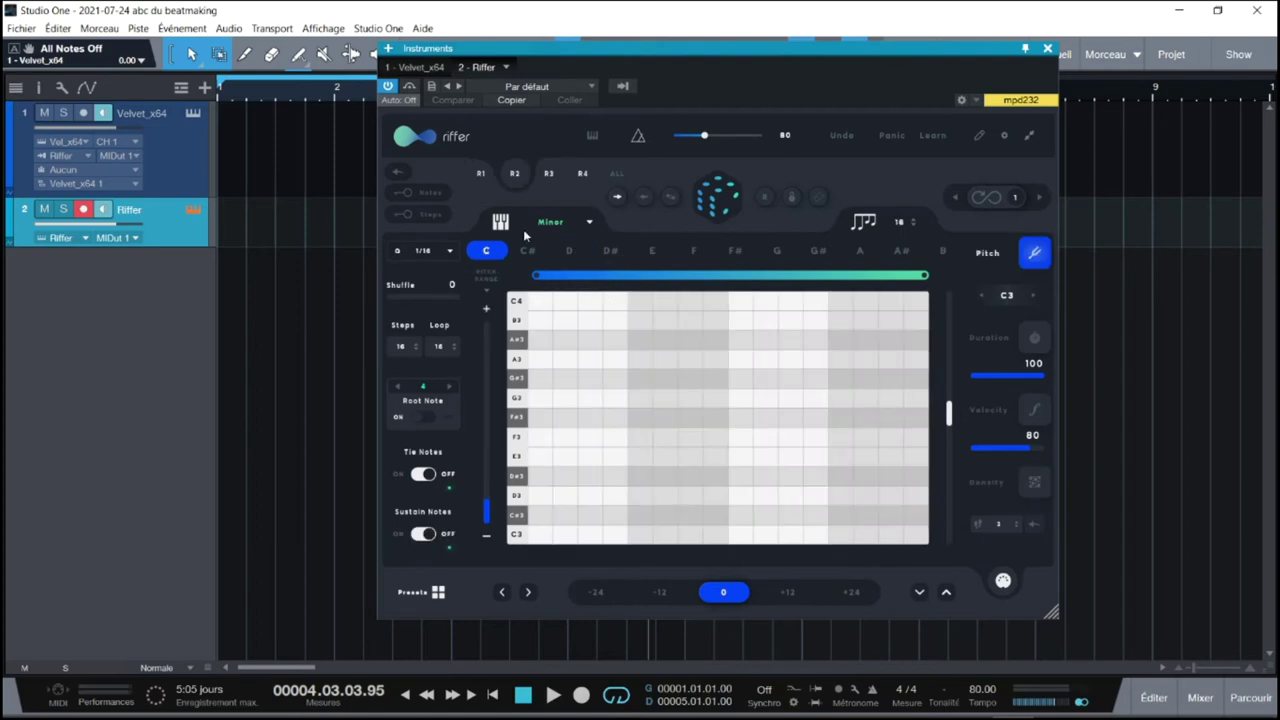
click(480, 175)
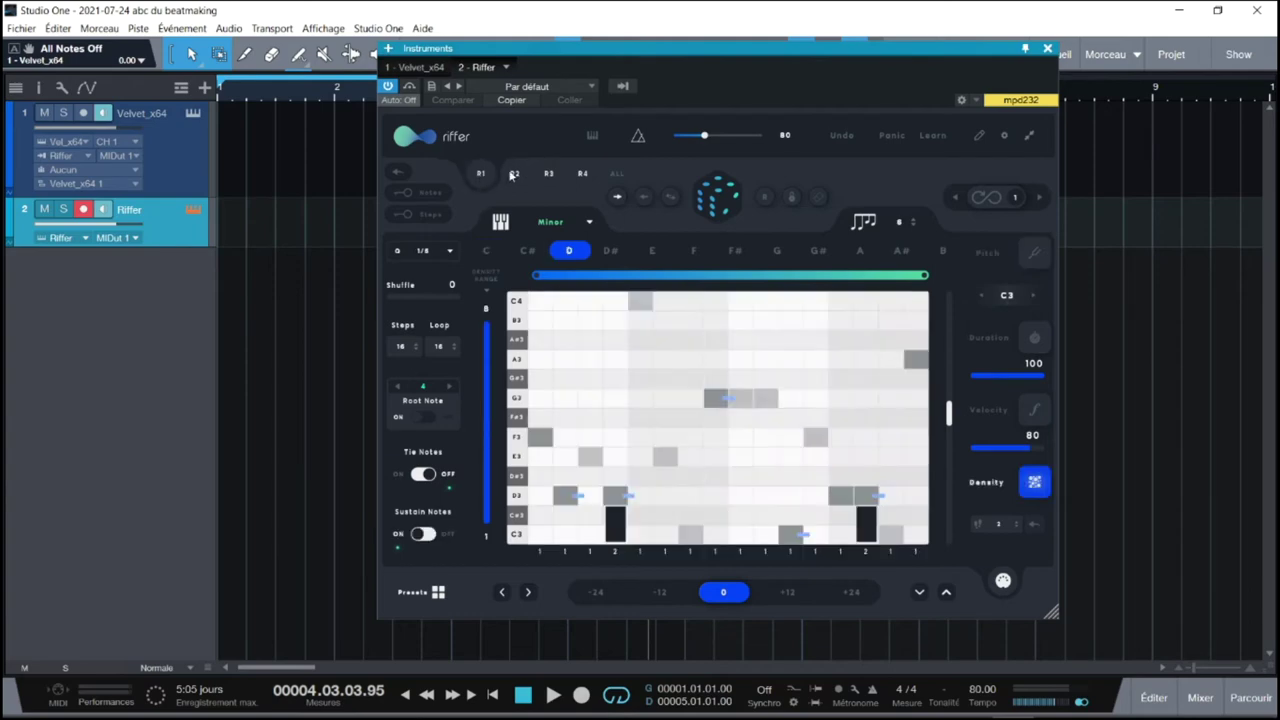
click(514, 175)
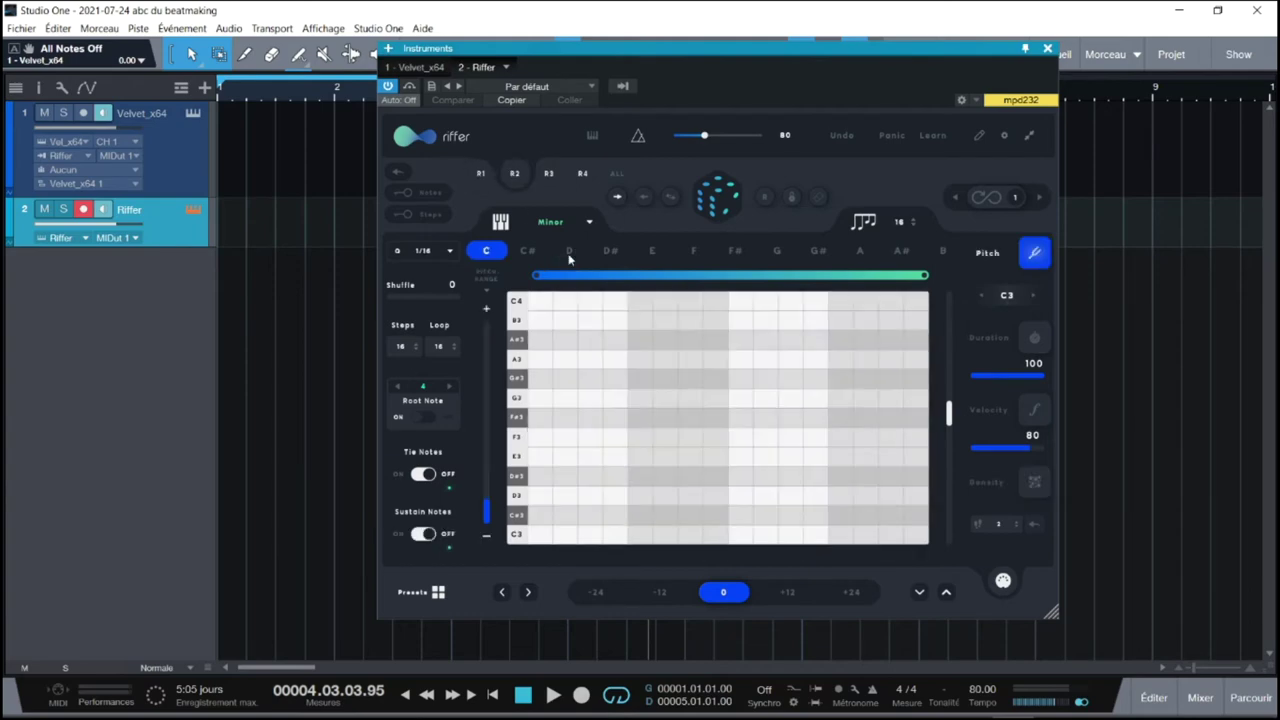
click(569, 251)
click(480, 174)
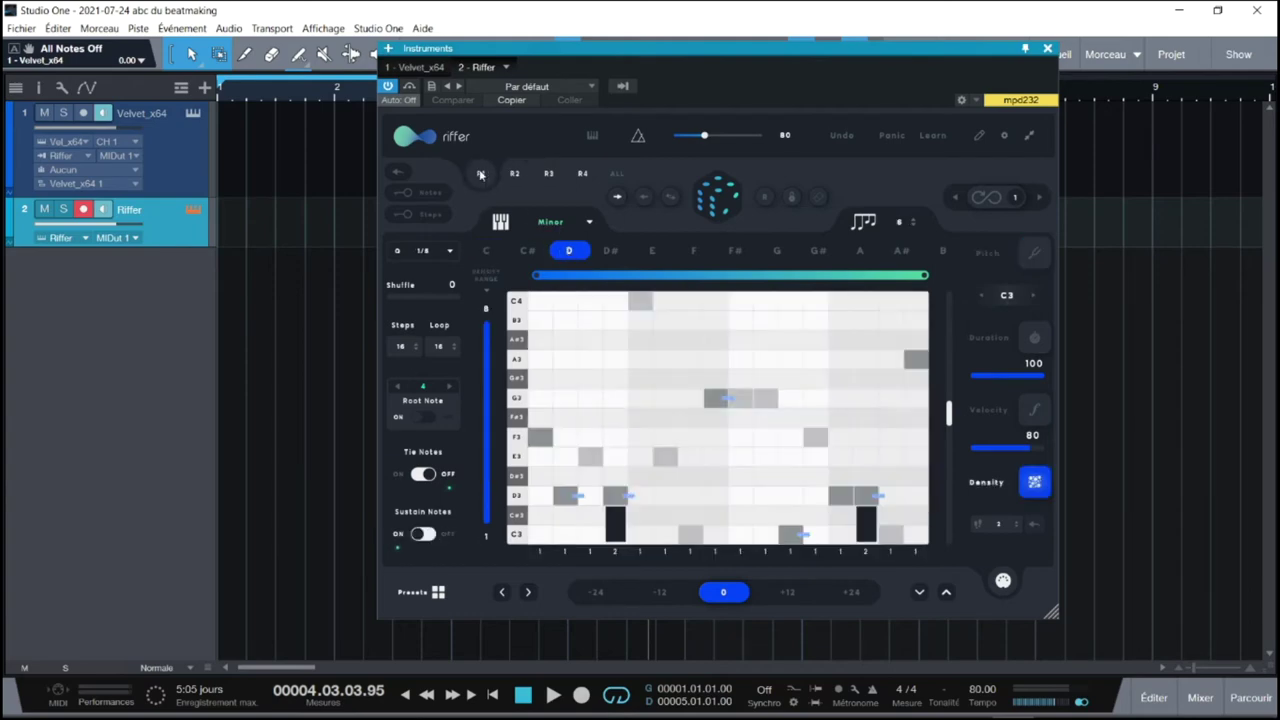
click(507, 174)
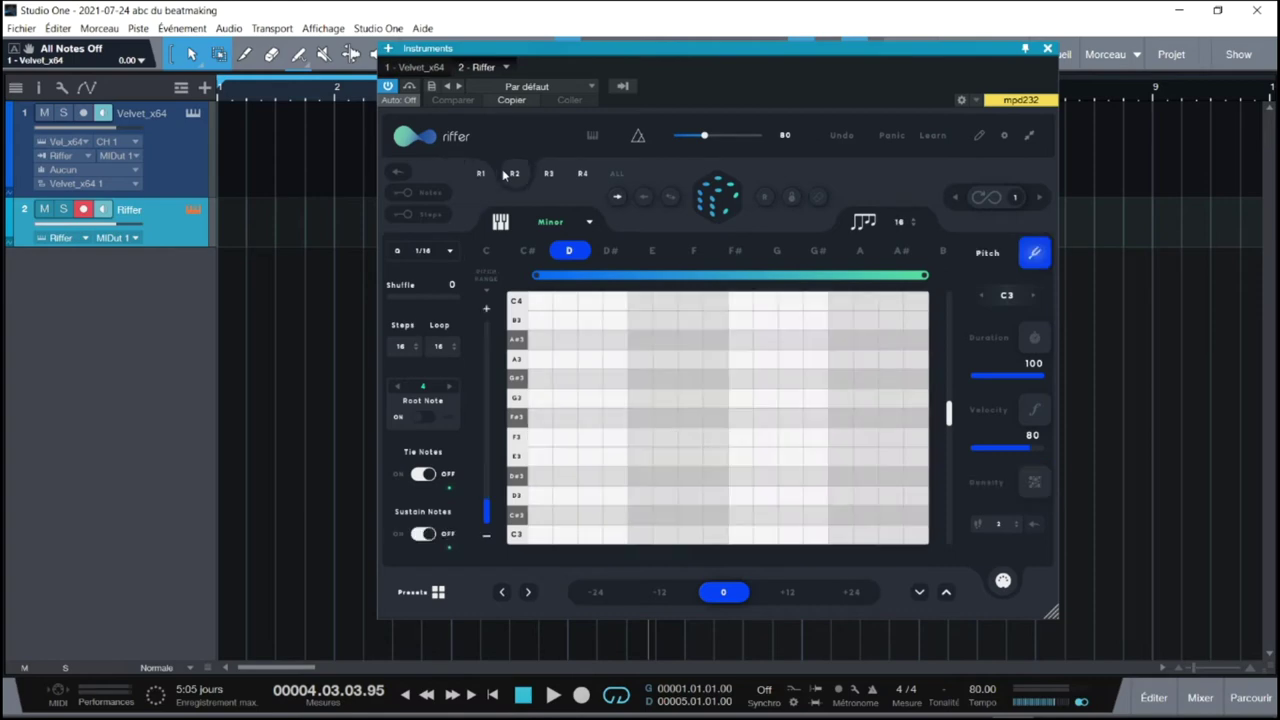
Step: Set R2's note count to 8, compare it with R1 and return to R2
click(899, 228)
text(8)
key(Return)
click(482, 174)
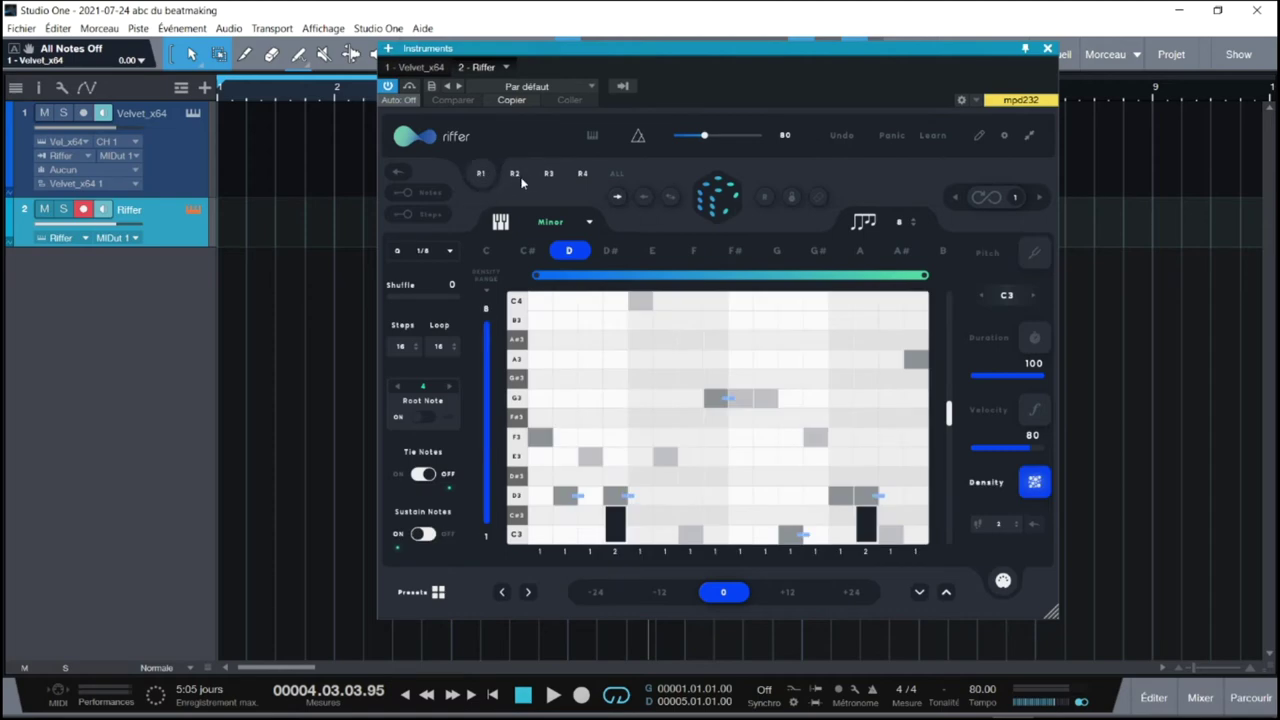
click(514, 174)
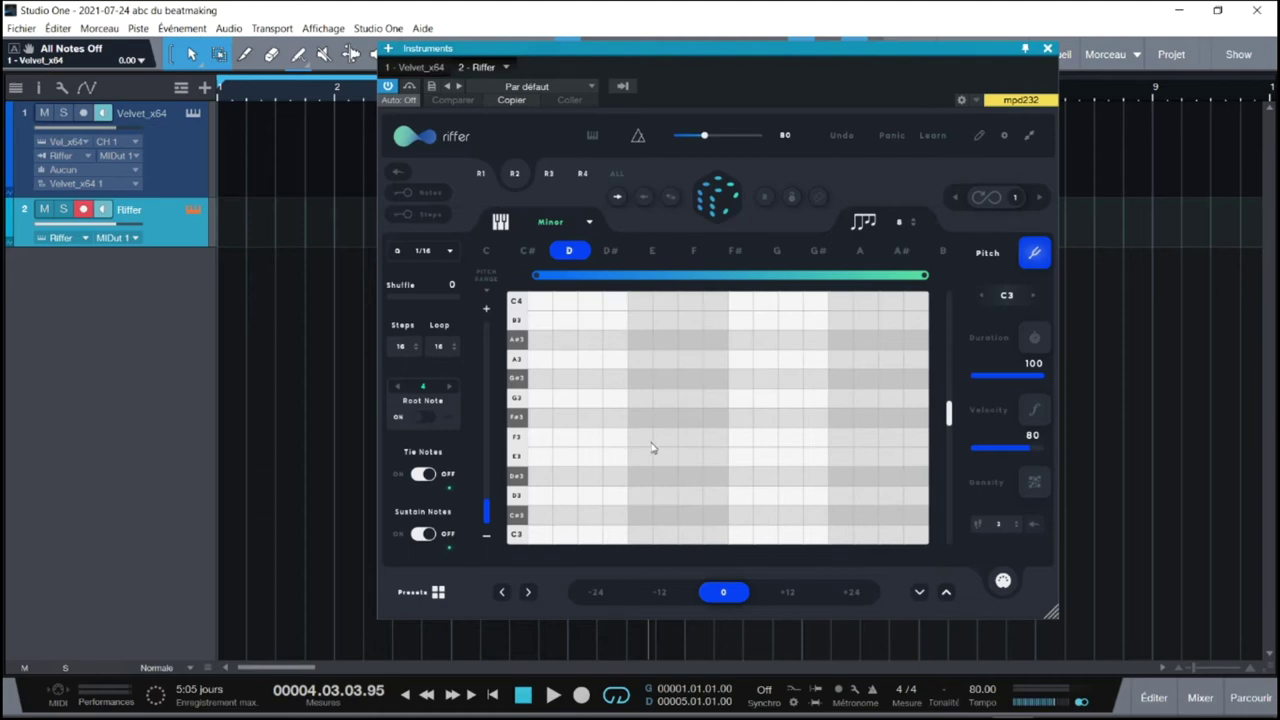
Step: Narrow R2's pitch range to the four notes from G2 to A#2 and generate a random riff within it
mouse_move(489, 512)
mouse_down()
mouse_move(490, 493)
mouse_move(489, 518)
mouse_up()
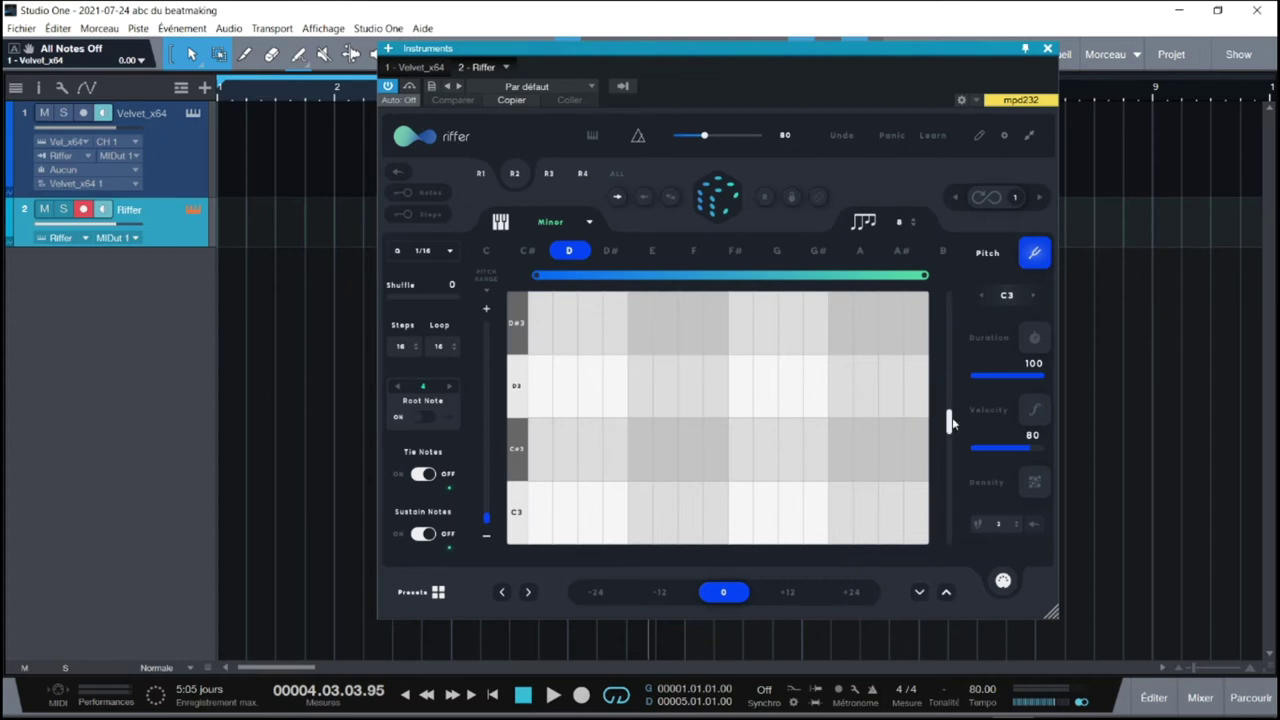
scroll(949, 424, down, 3)
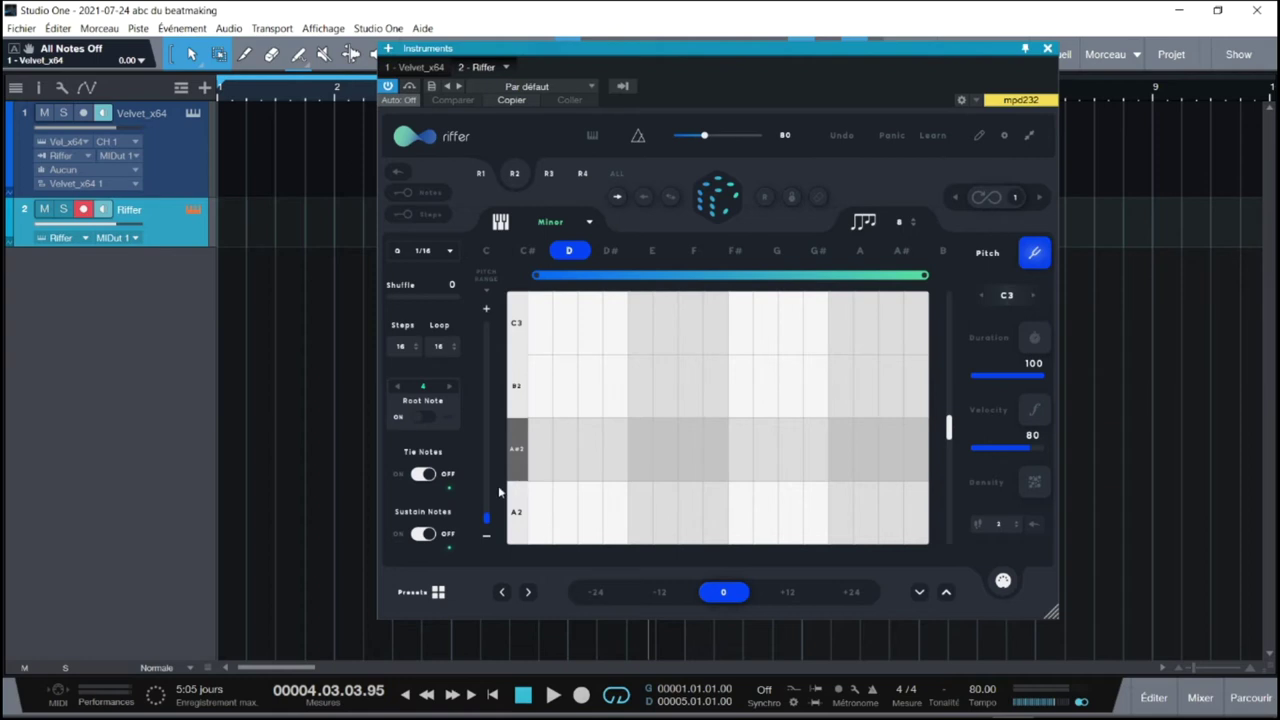
scroll(952, 432, down, 2)
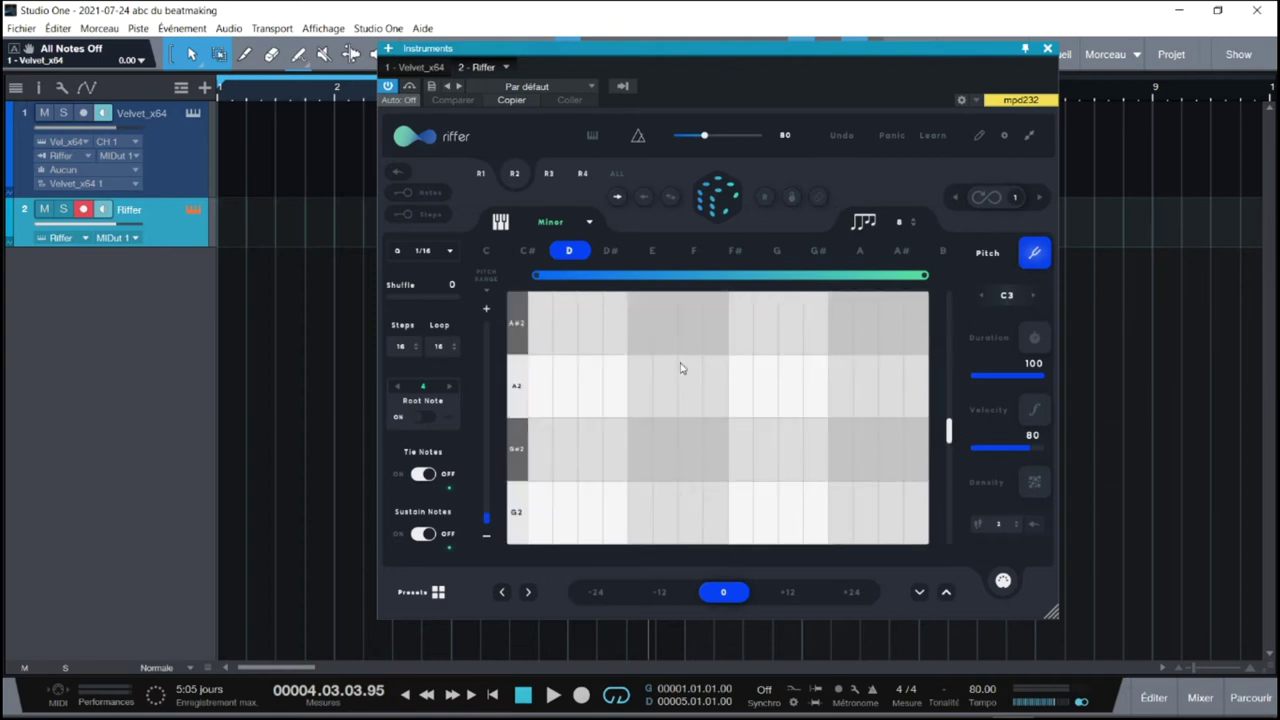
click(706, 211)
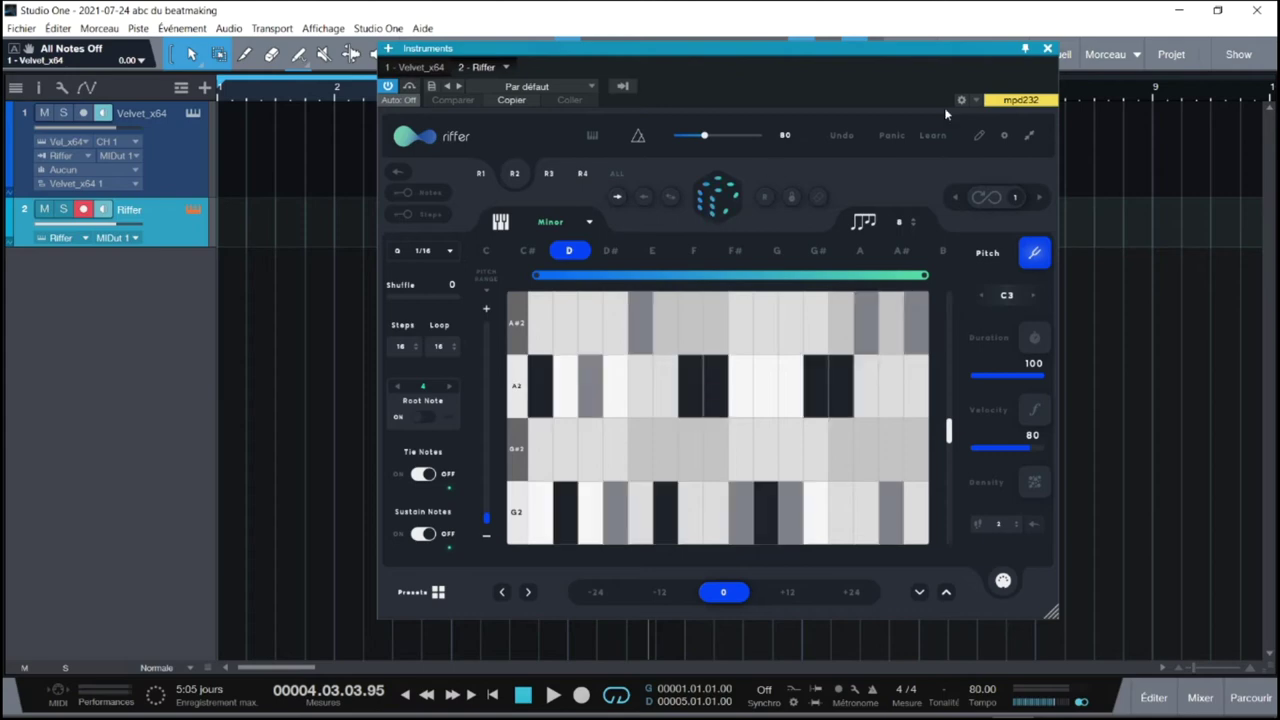
Step: Show the instrument browser, close the Riffer window and add Xpand!2_x64 as a new instrument track
click(1238, 55)
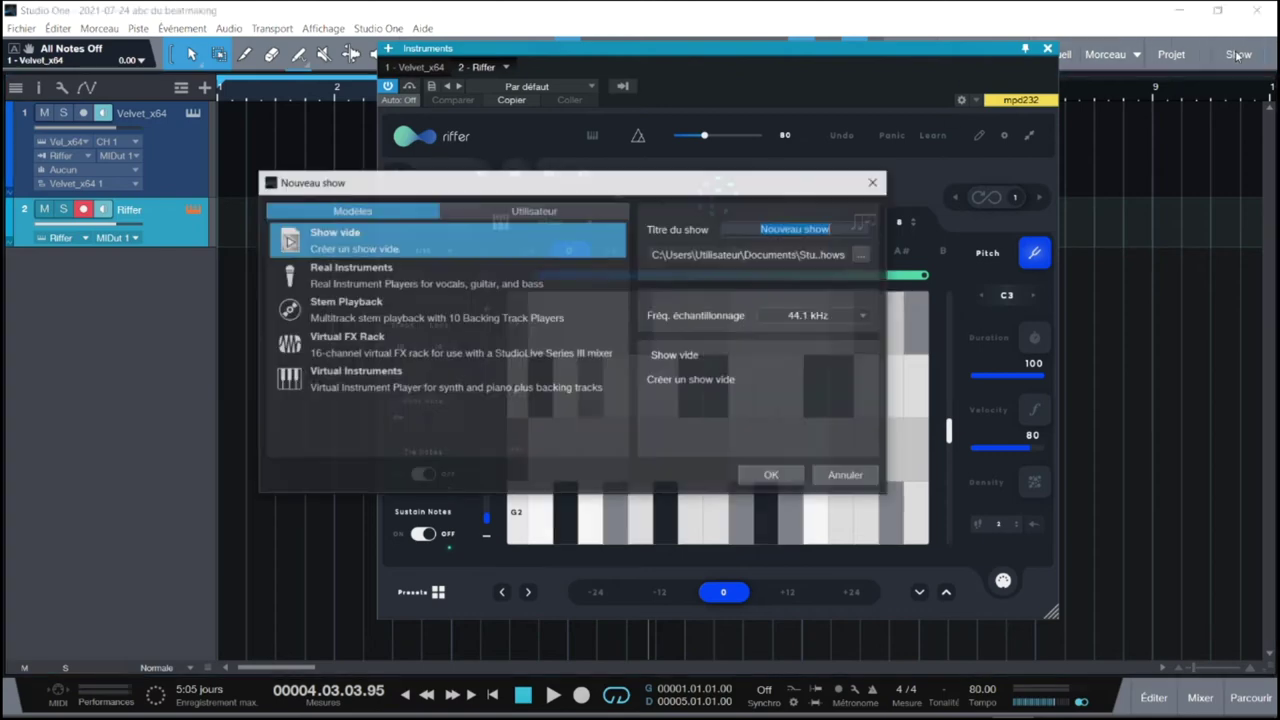
click(875, 181)
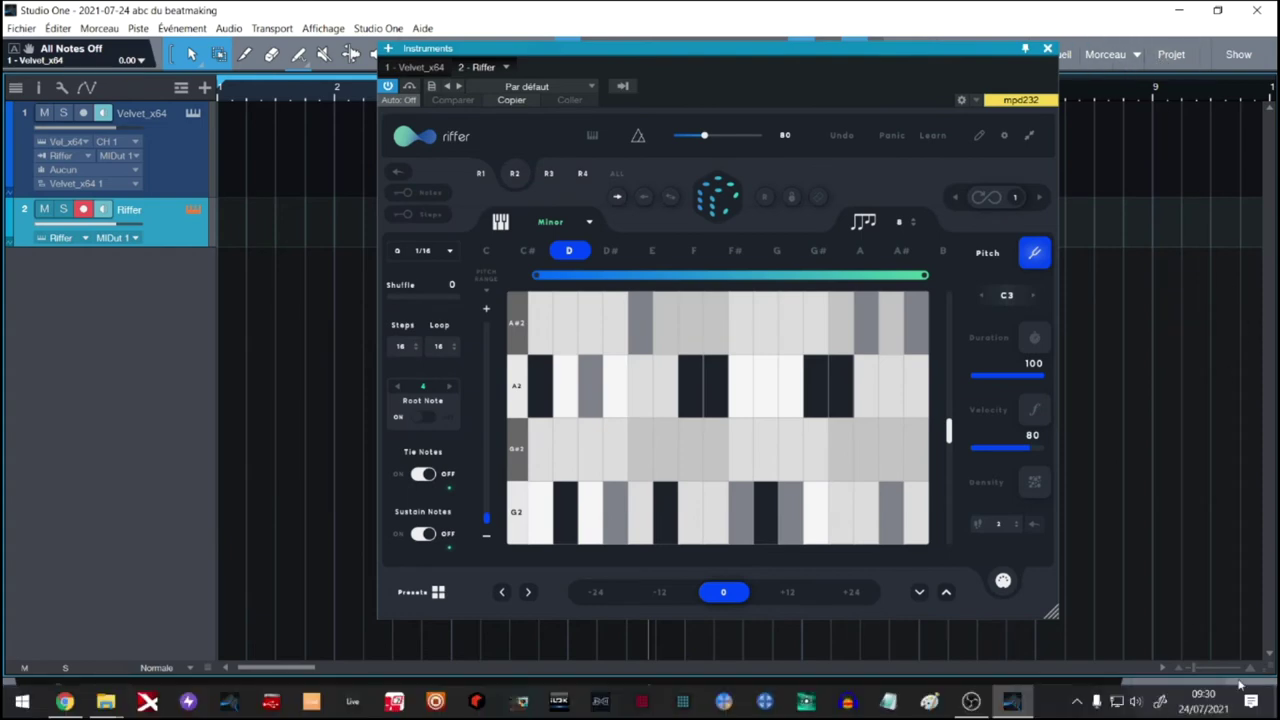
click(1246, 697)
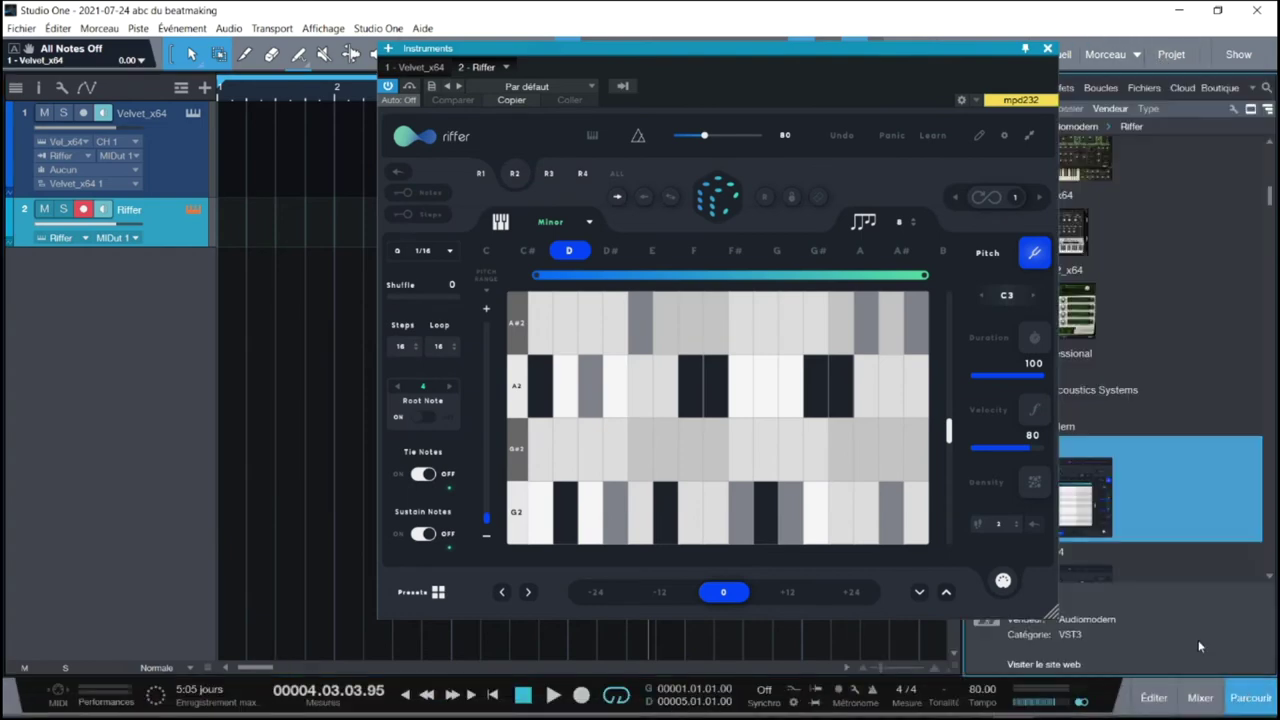
click(1047, 49)
drag(1063, 313, 421, 357)
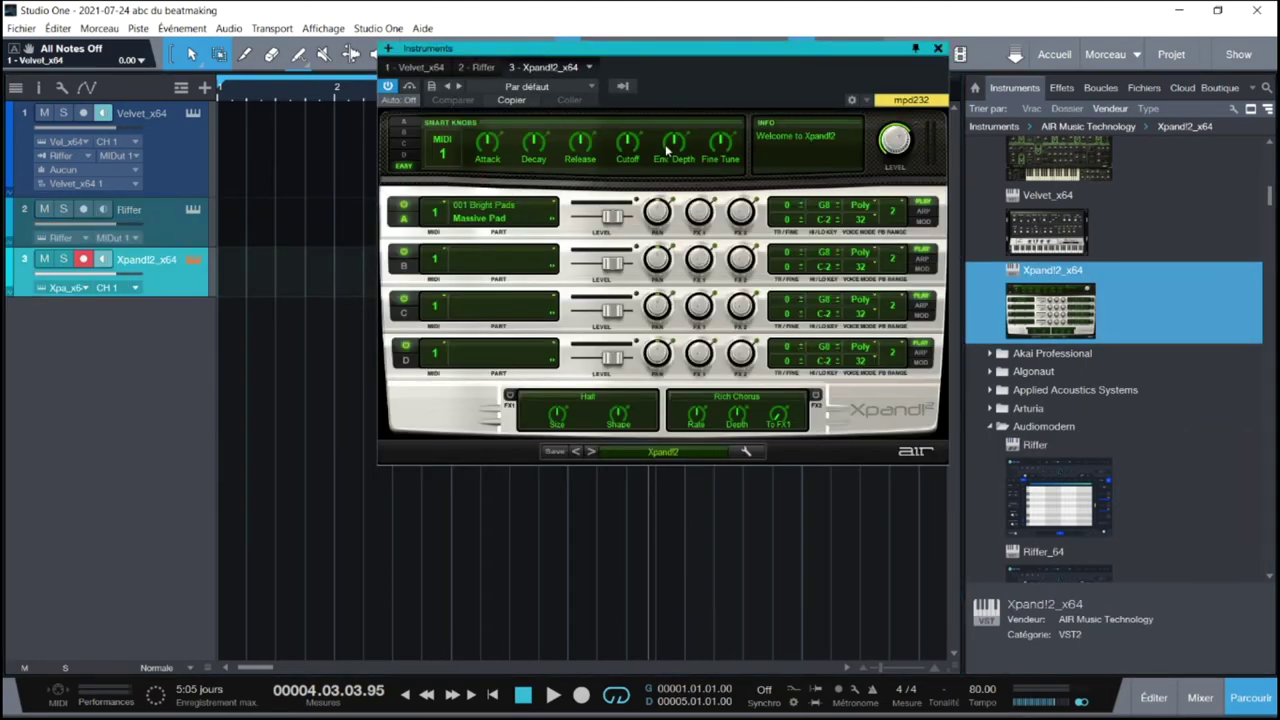
Step: Load a preset from the Strings category in Xpand!2 and close the instrument window
click(656, 455)
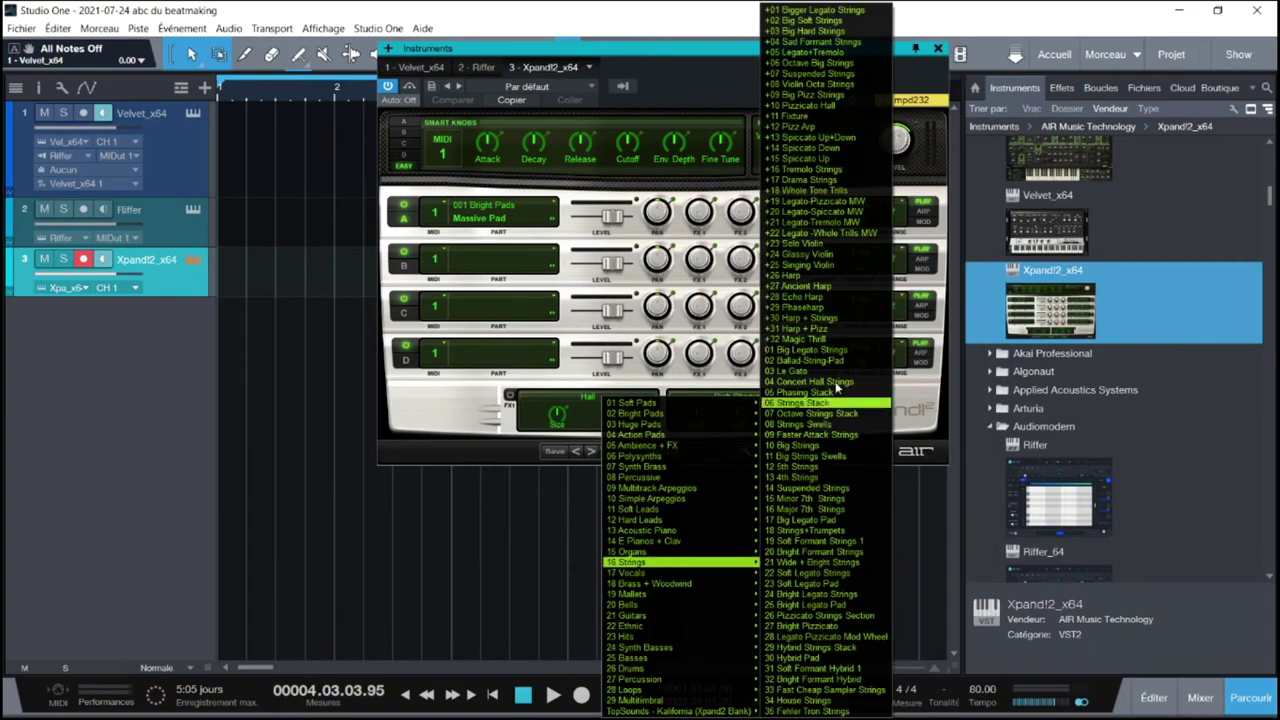
click(800, 158)
click(940, 48)
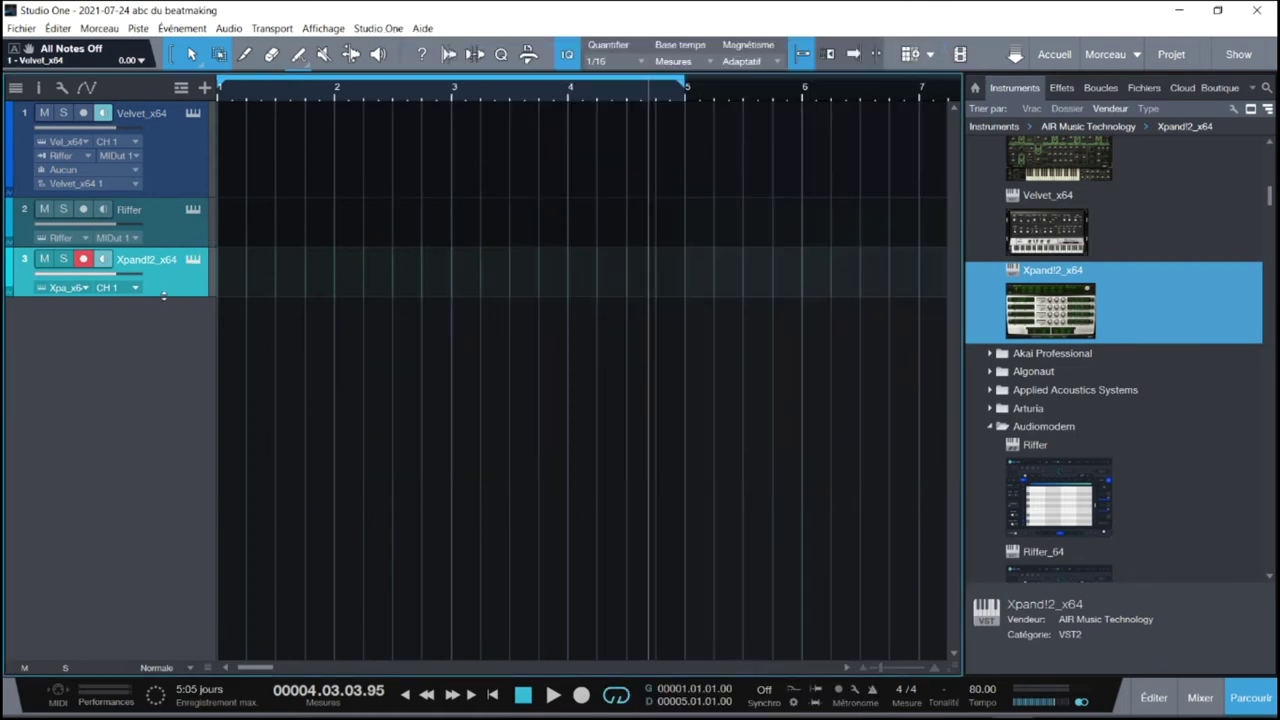
Step: Expand the Xpand!2_x64 track and set its MIDI input to Riffer on MIDI Output 2
drag(164, 303, 157, 345)
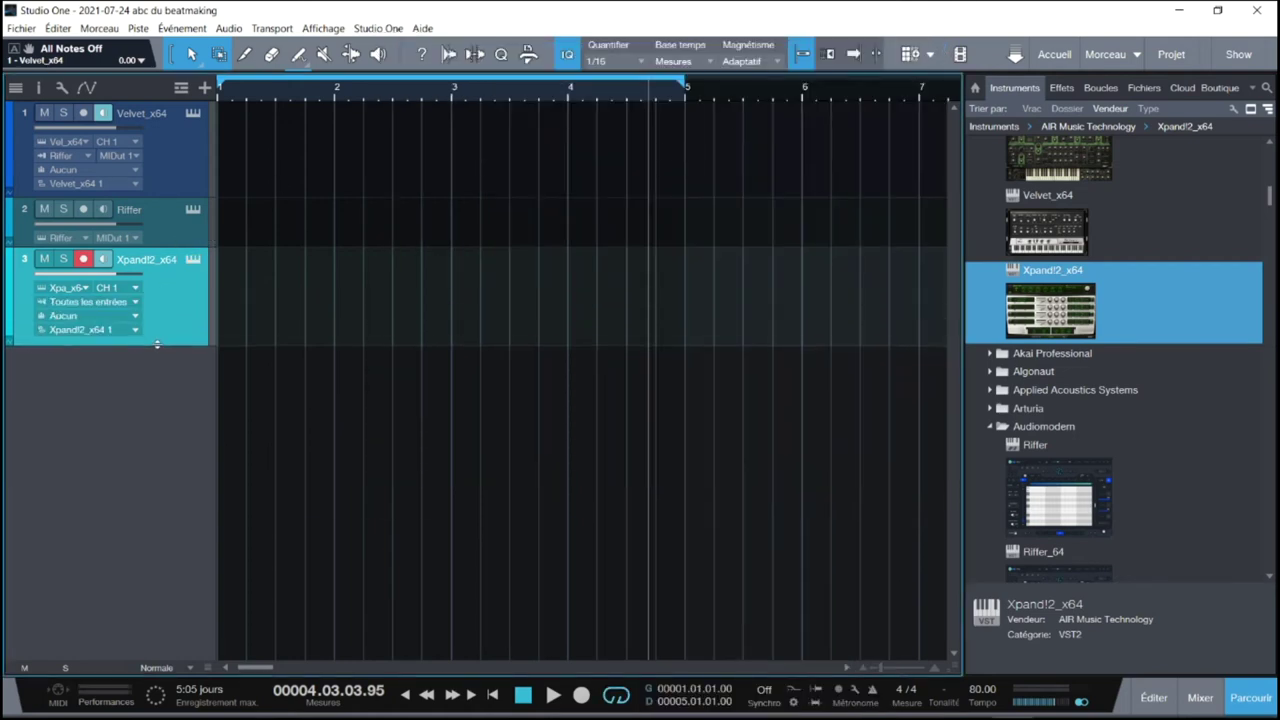
click(110, 302)
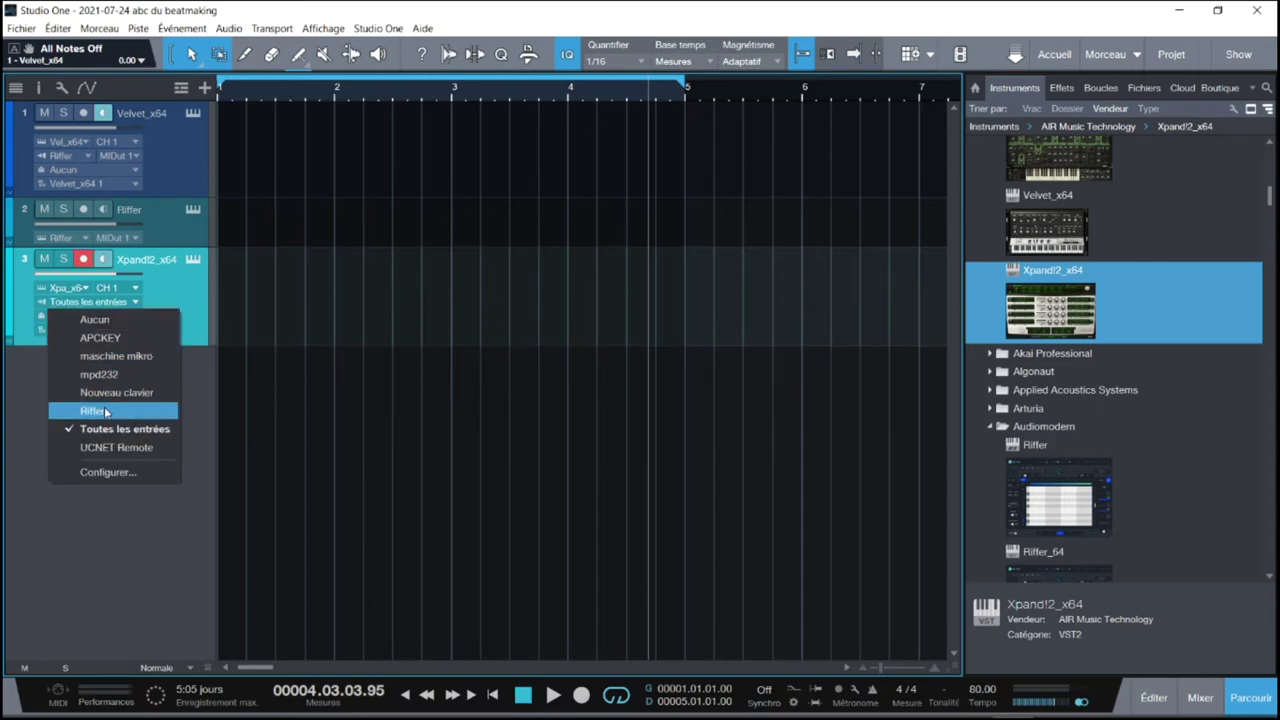
click(105, 412)
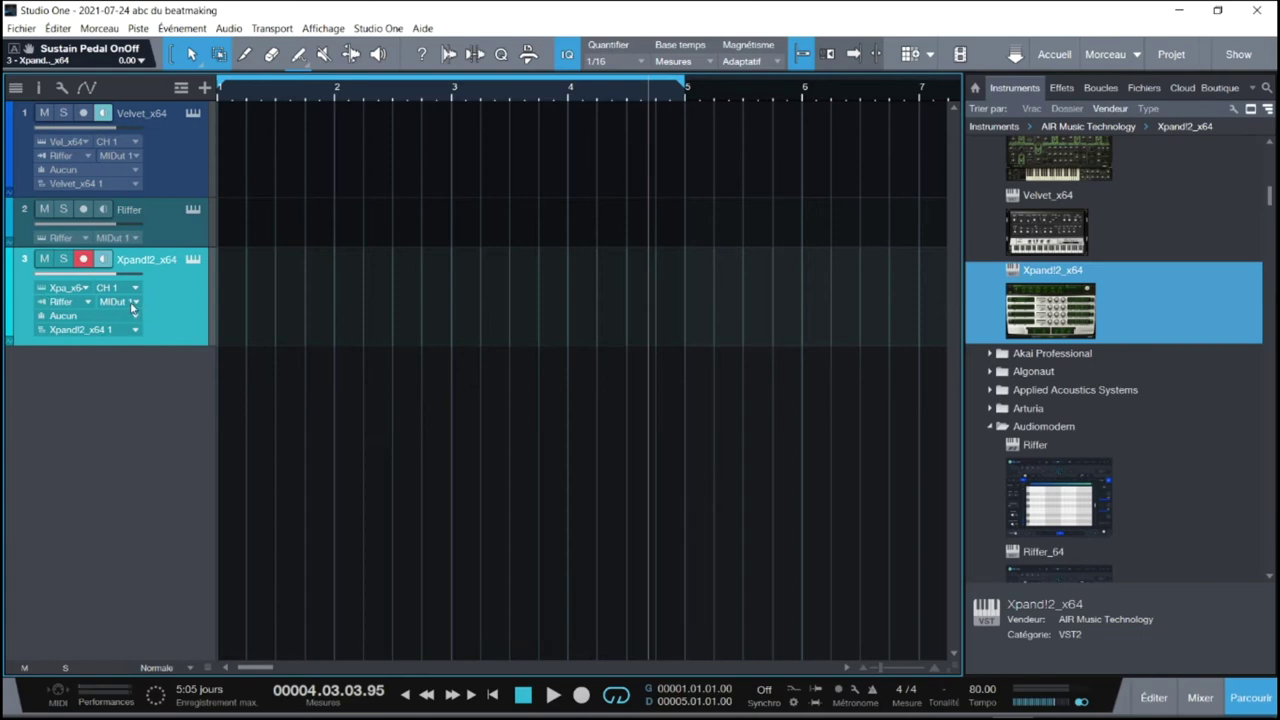
click(138, 302)
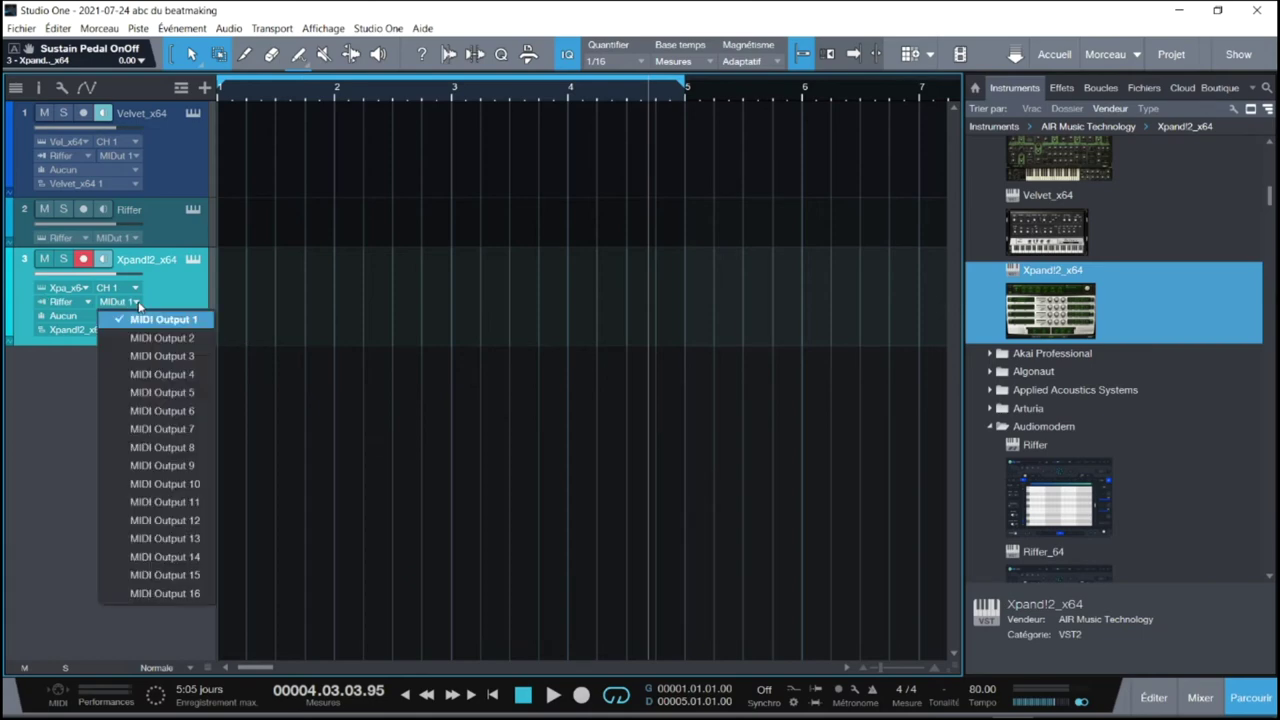
click(187, 340)
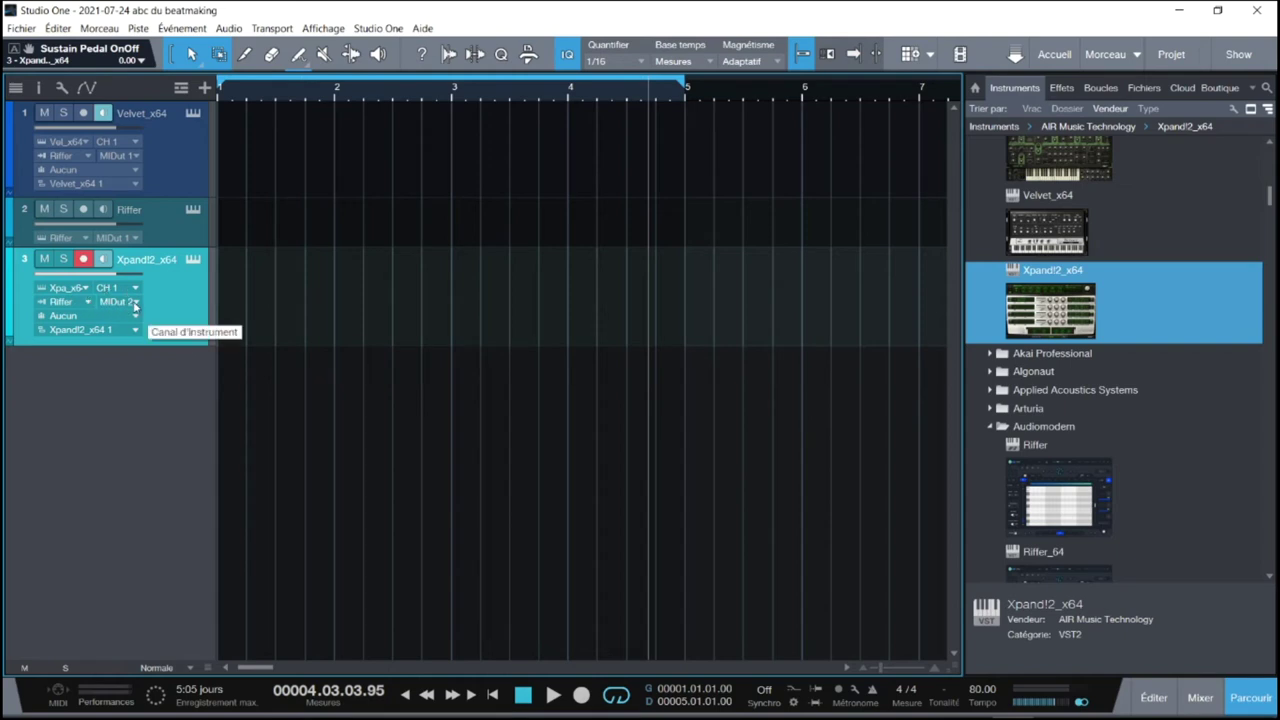
Step: Disarm recording on the Xpand!2 track, audition the session from the start with the Riffer window reopened, and stop playback
click(84, 259)
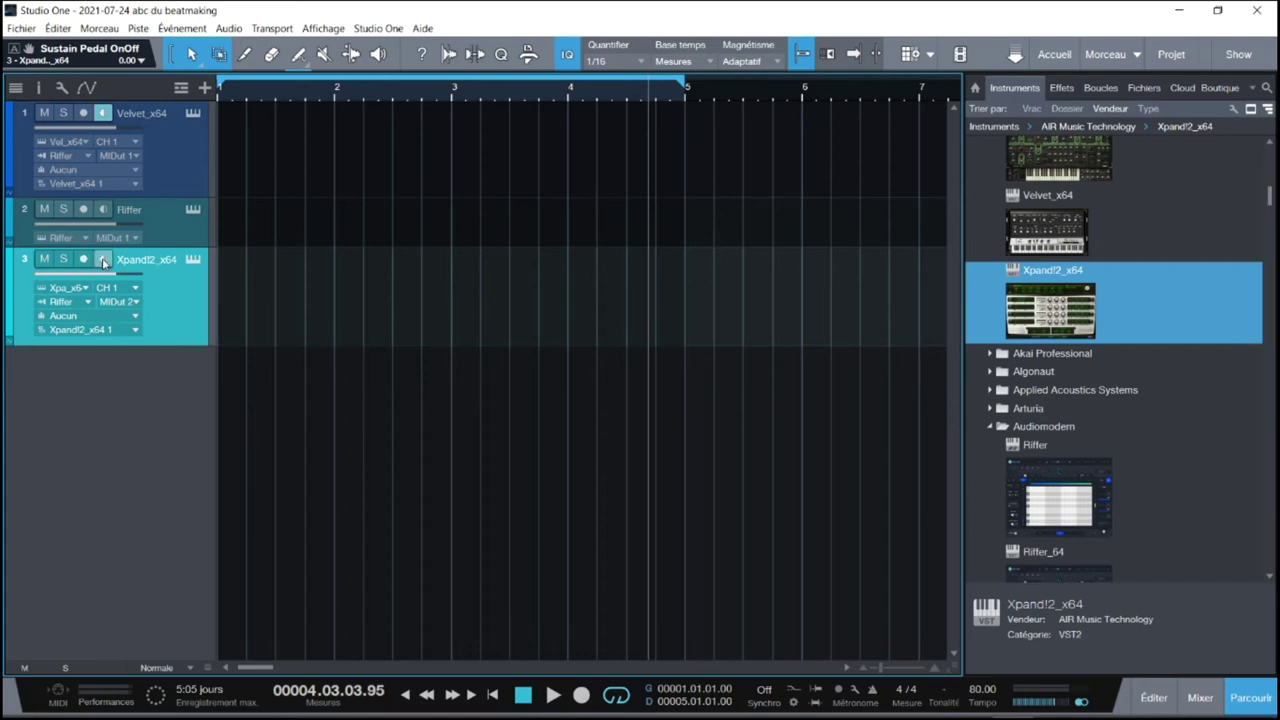
key(Home)
key(space)
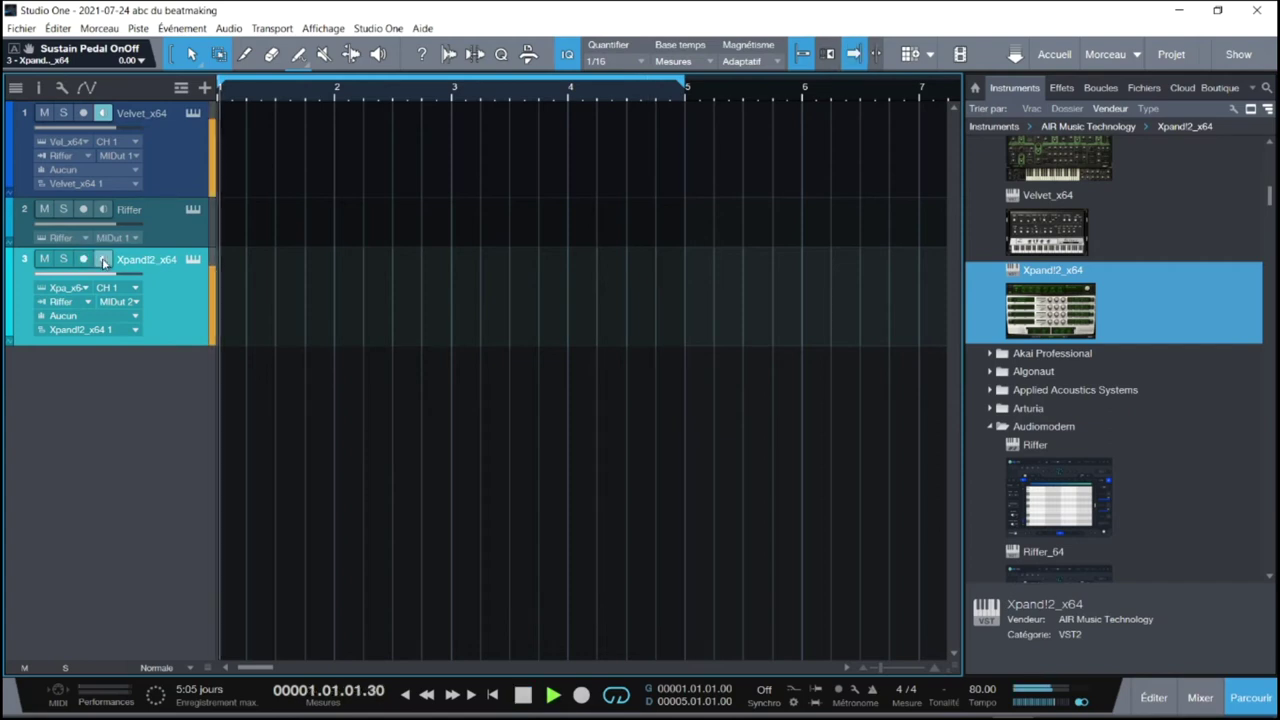
click(190, 209)
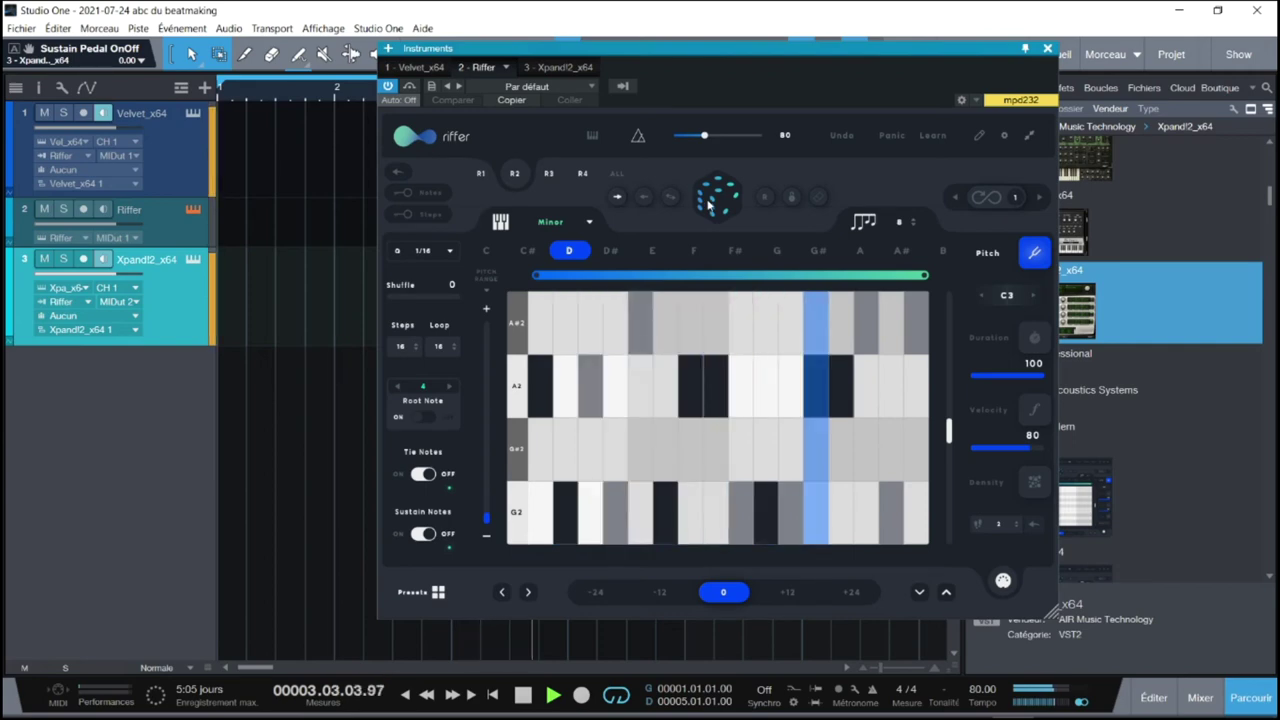
key(space)
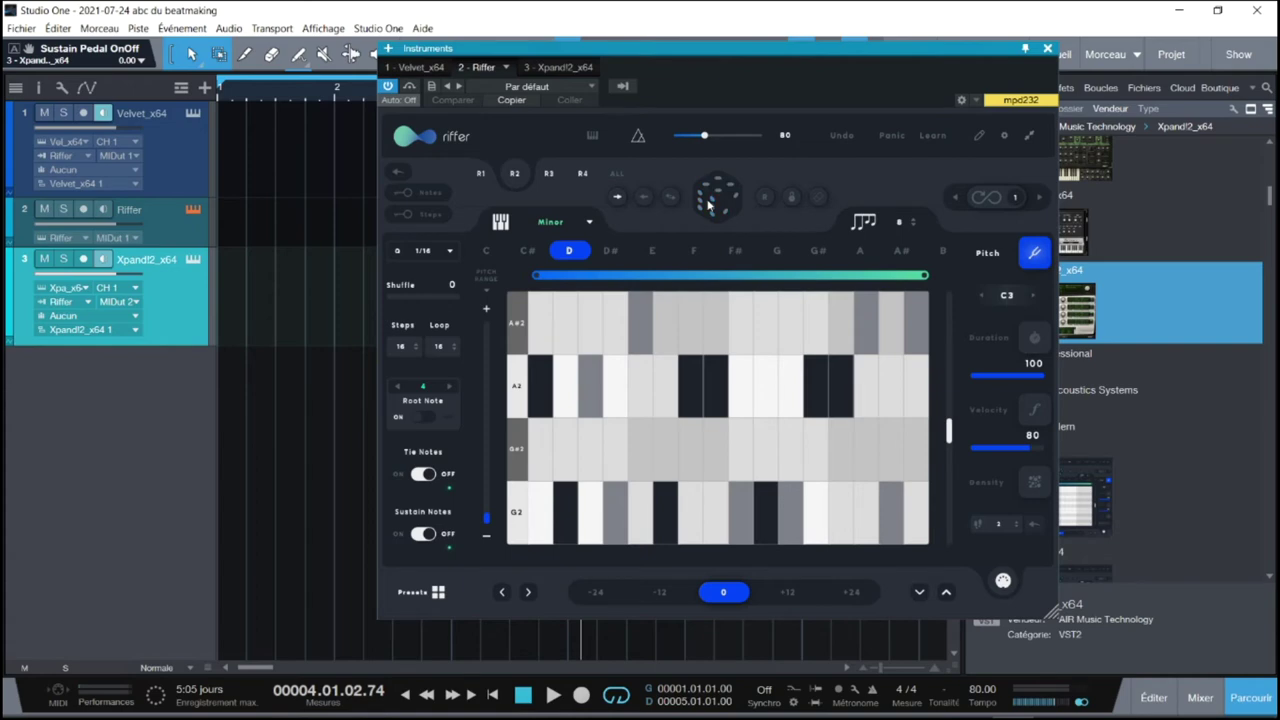
Step: Generate a new random pattern for riff R2 and audition it with Sustain Notes turned on
click(708, 204)
key(space)
click(708, 204)
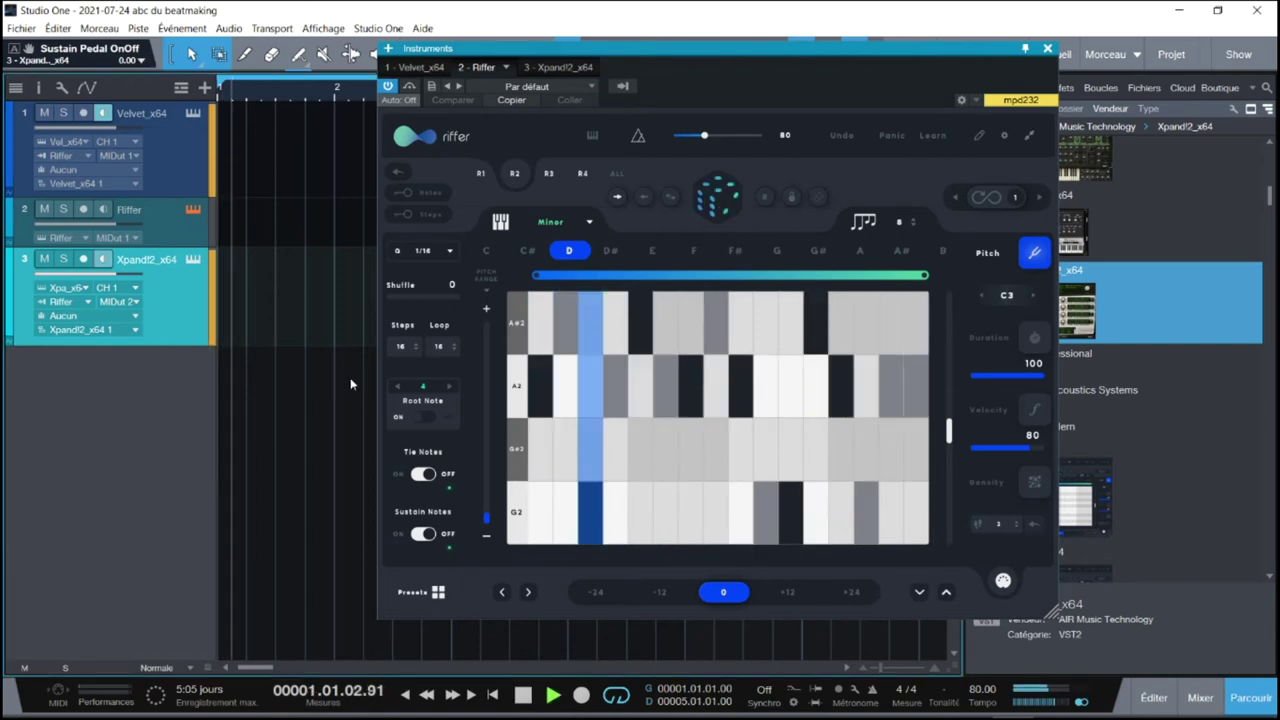
click(418, 536)
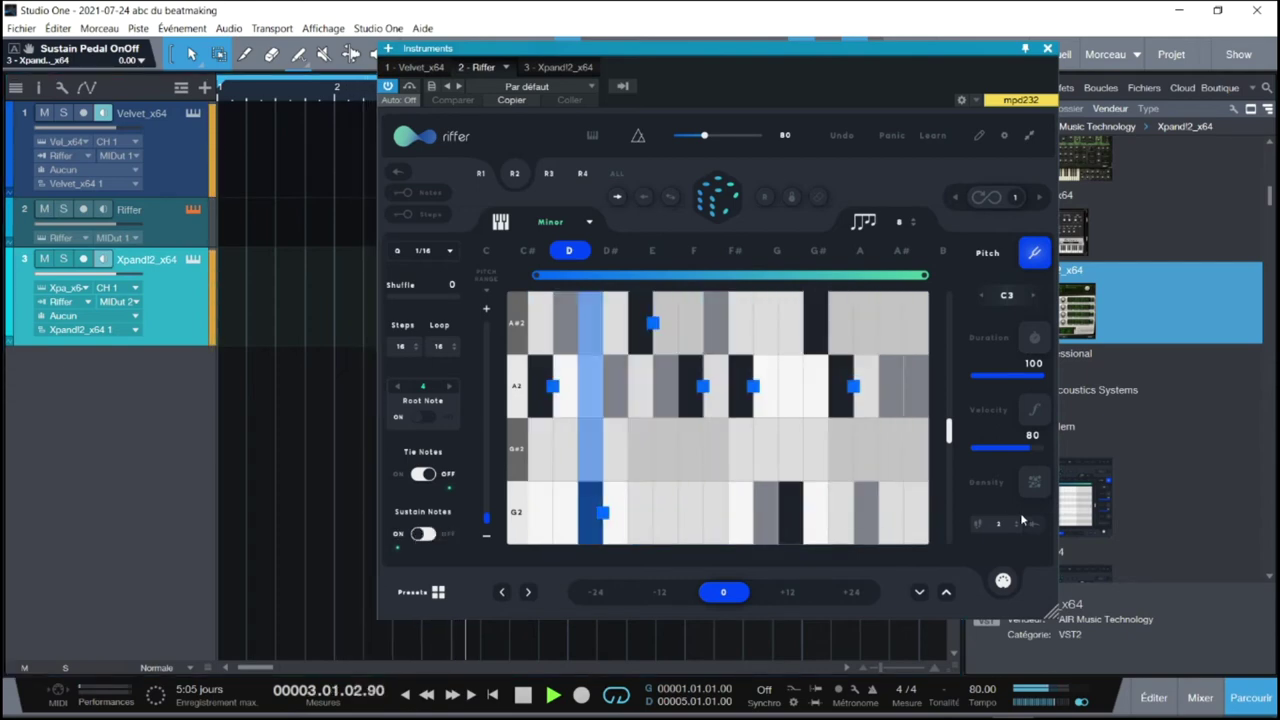
key(space)
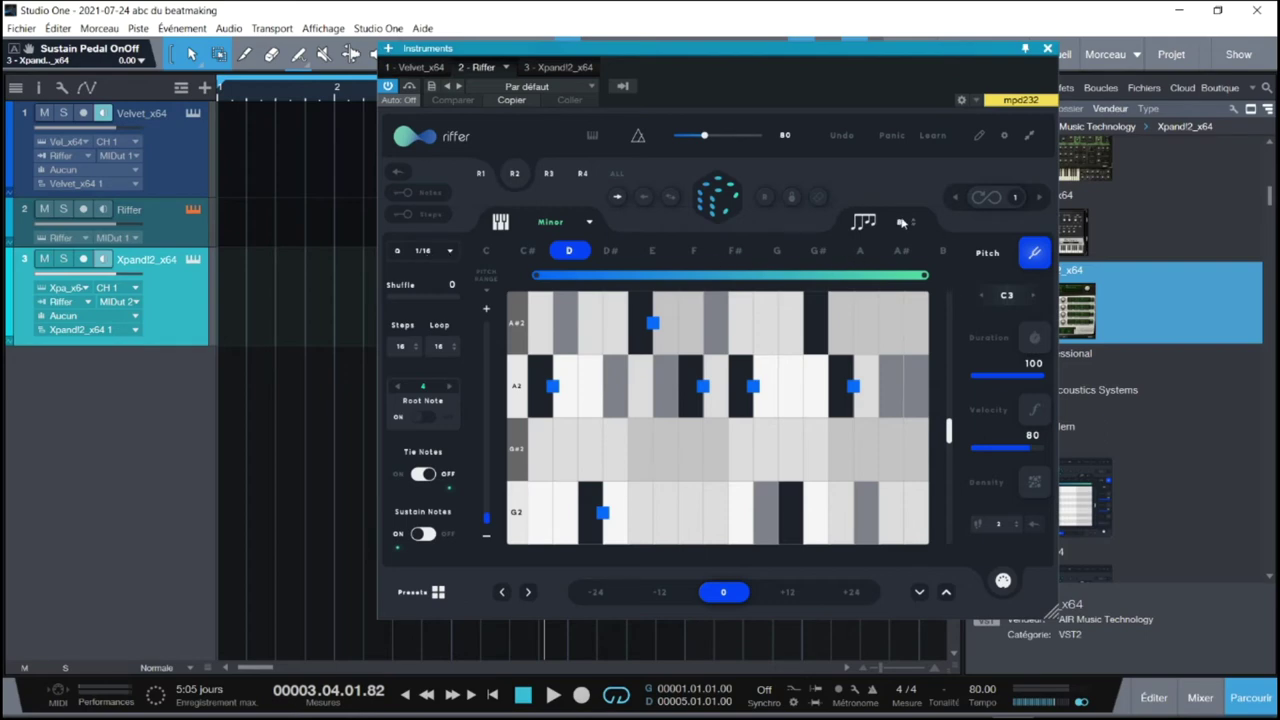
Step: Set riff R2's note count to 16, generate a new random pattern and start playback
click(905, 224)
click(728, 205)
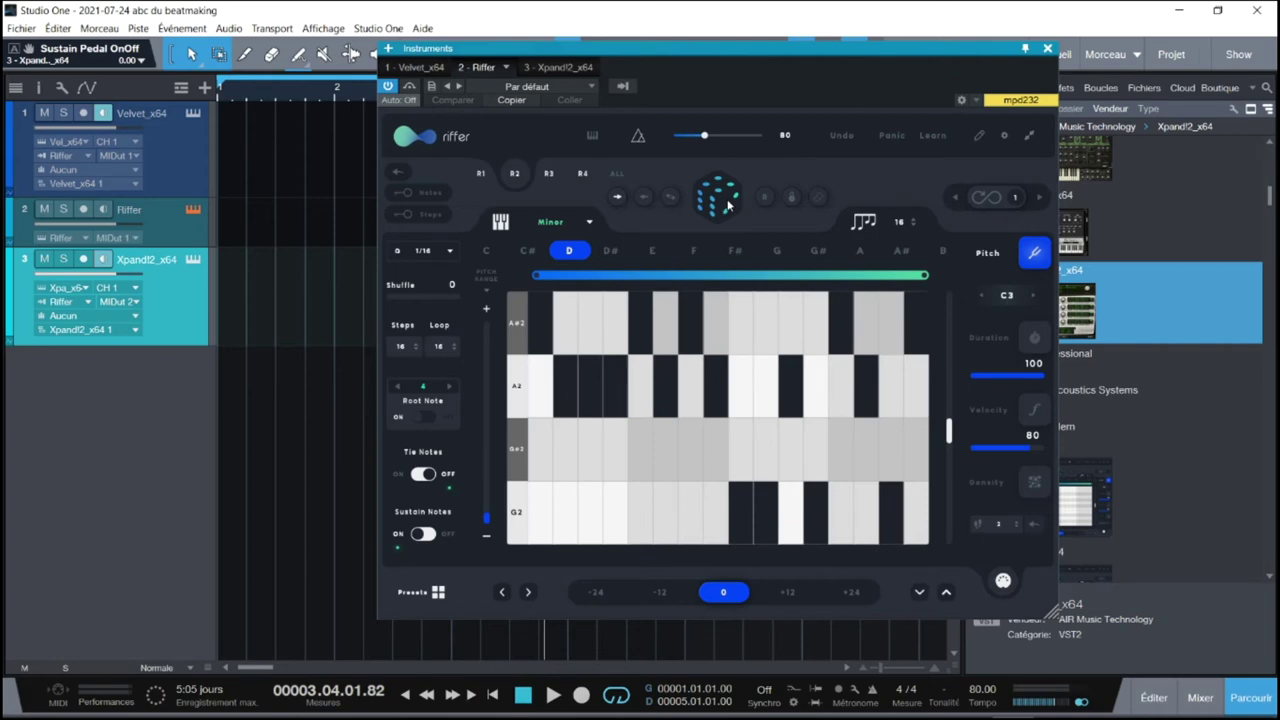
key(space)
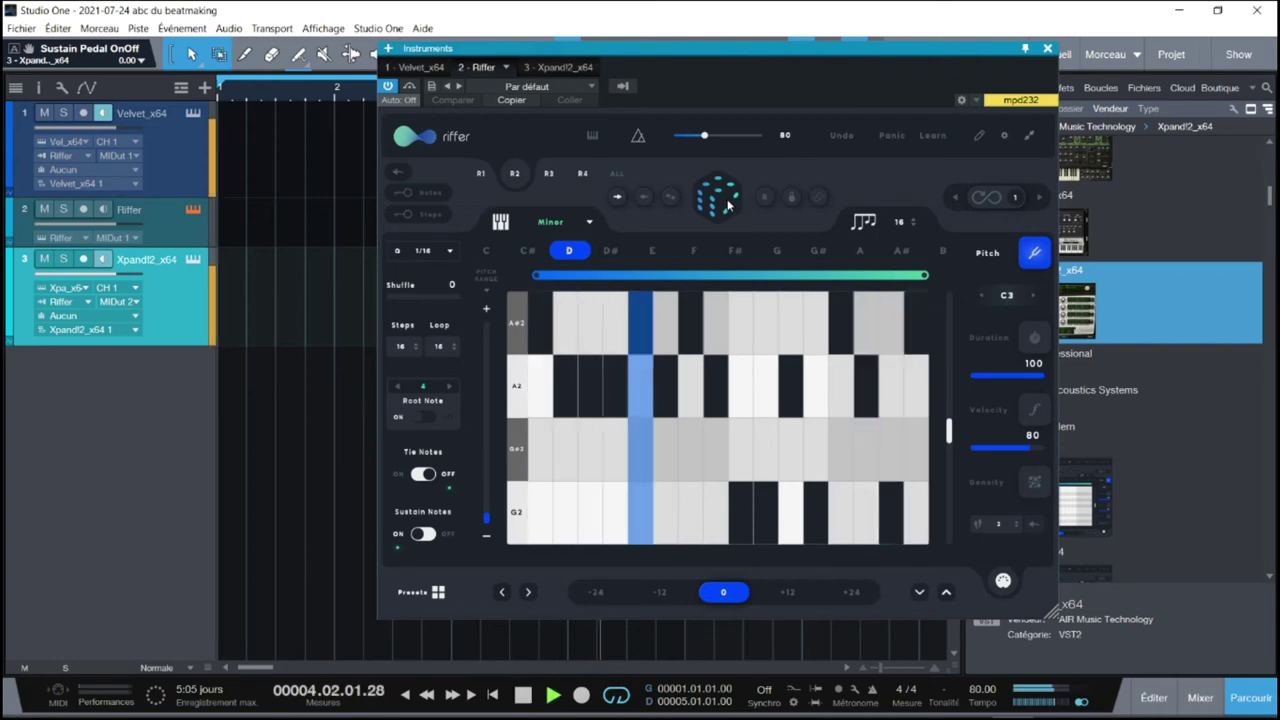
Step: Compare riff R2 with Sustain Notes off and back on, and stop playback
click(423, 533)
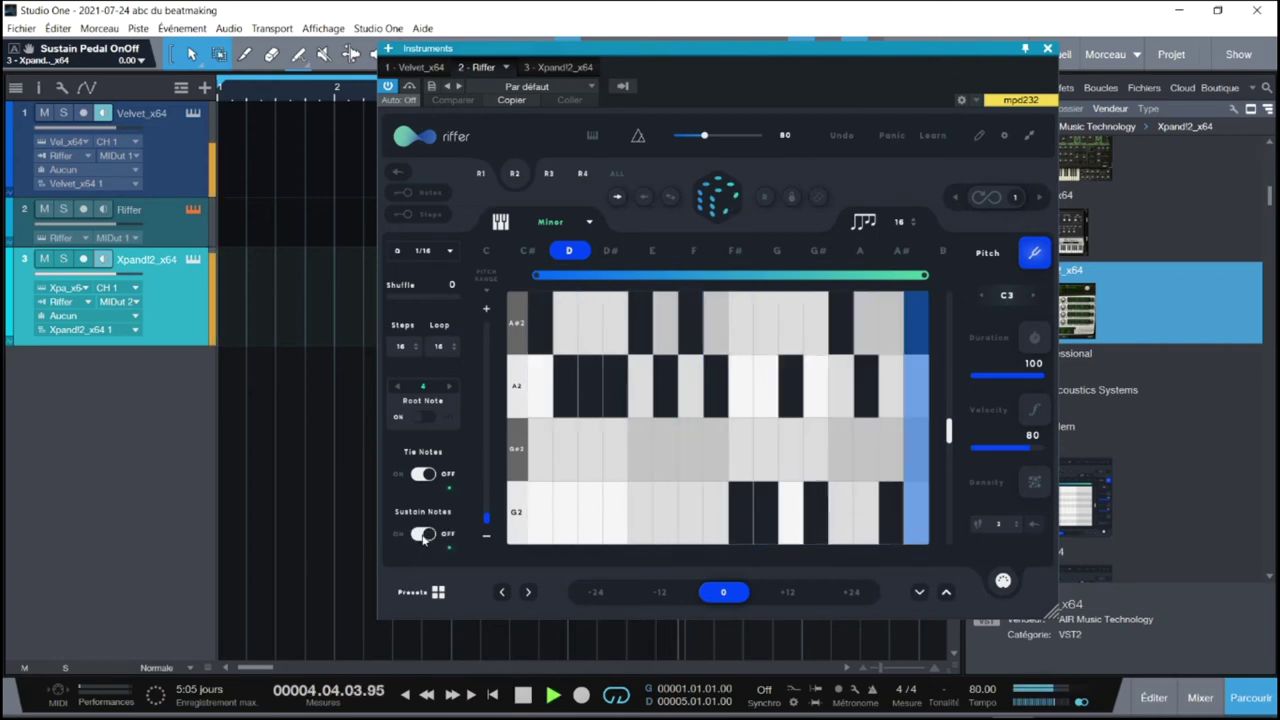
click(420, 534)
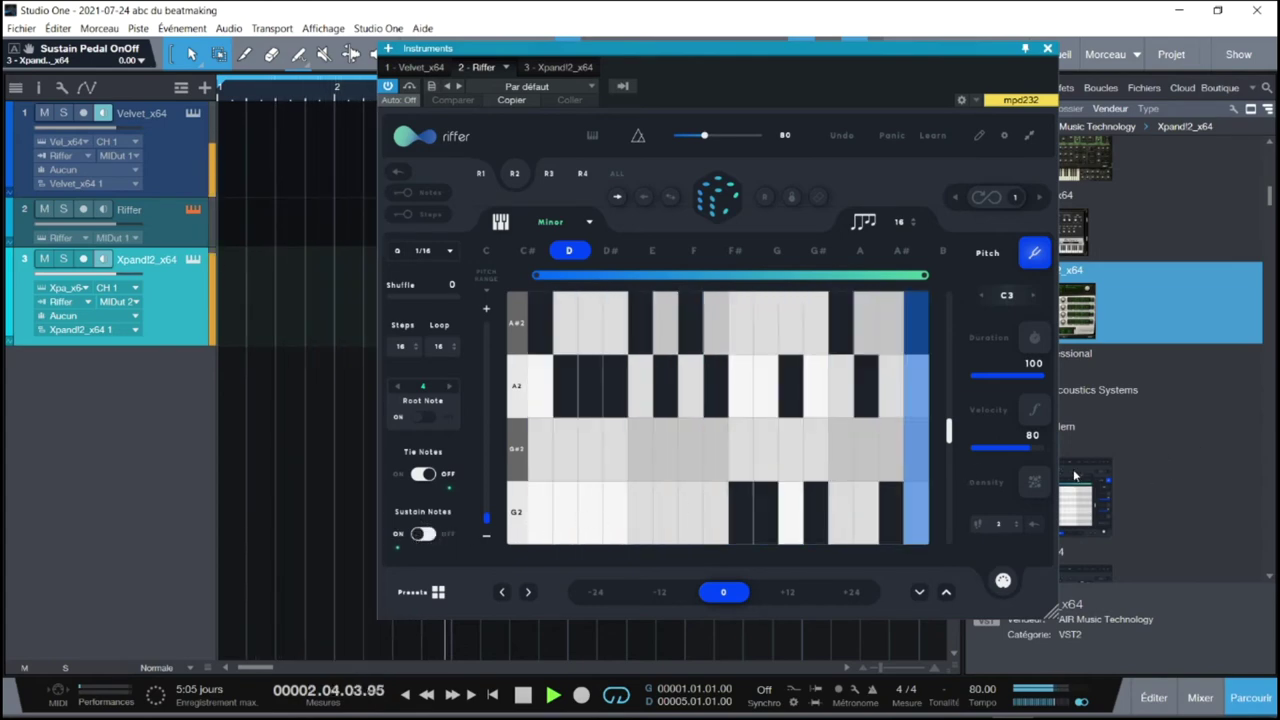
key(space)
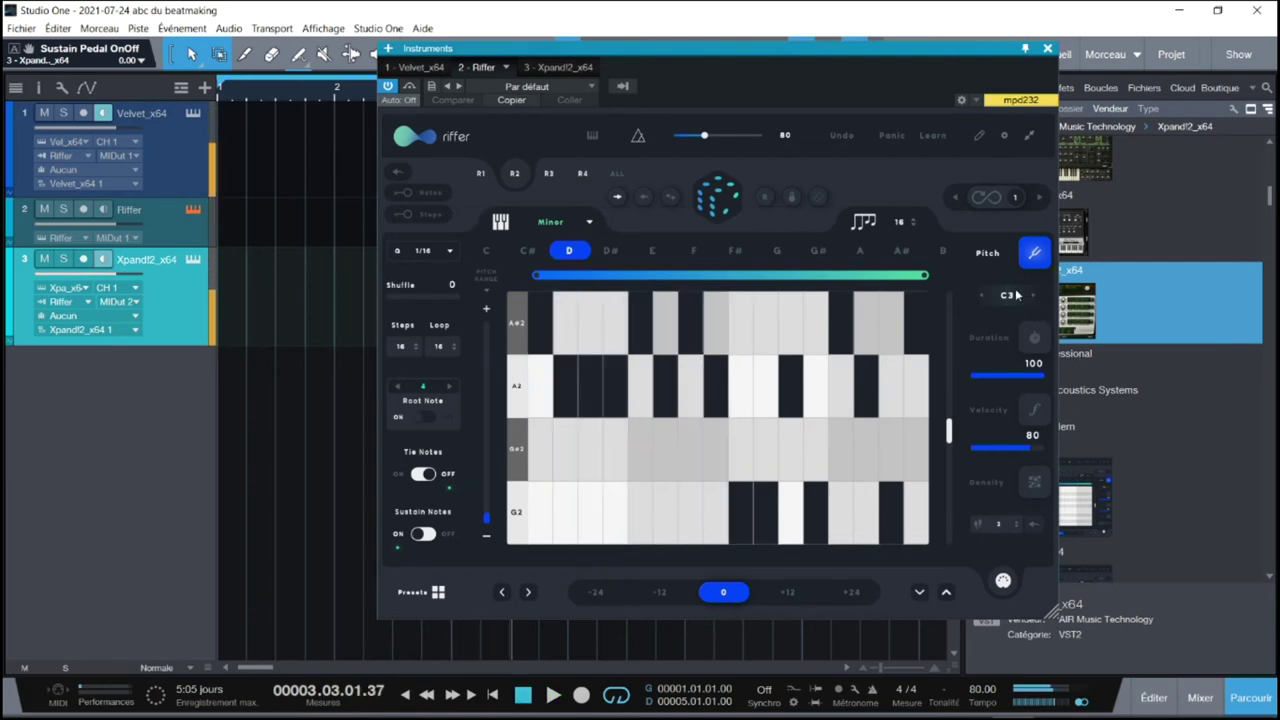
Step: Generate a new random pattern for riff R1, show its Pitch view and audition it
click(480, 174)
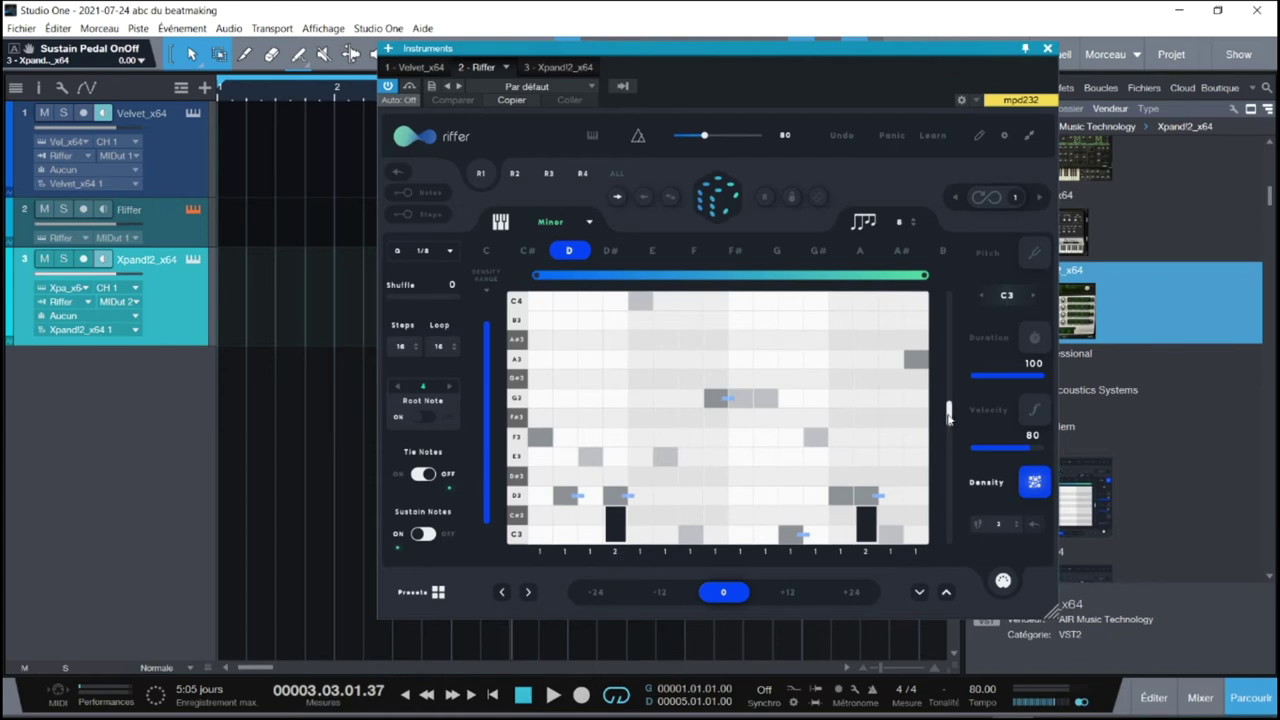
drag(953, 413, 950, 419)
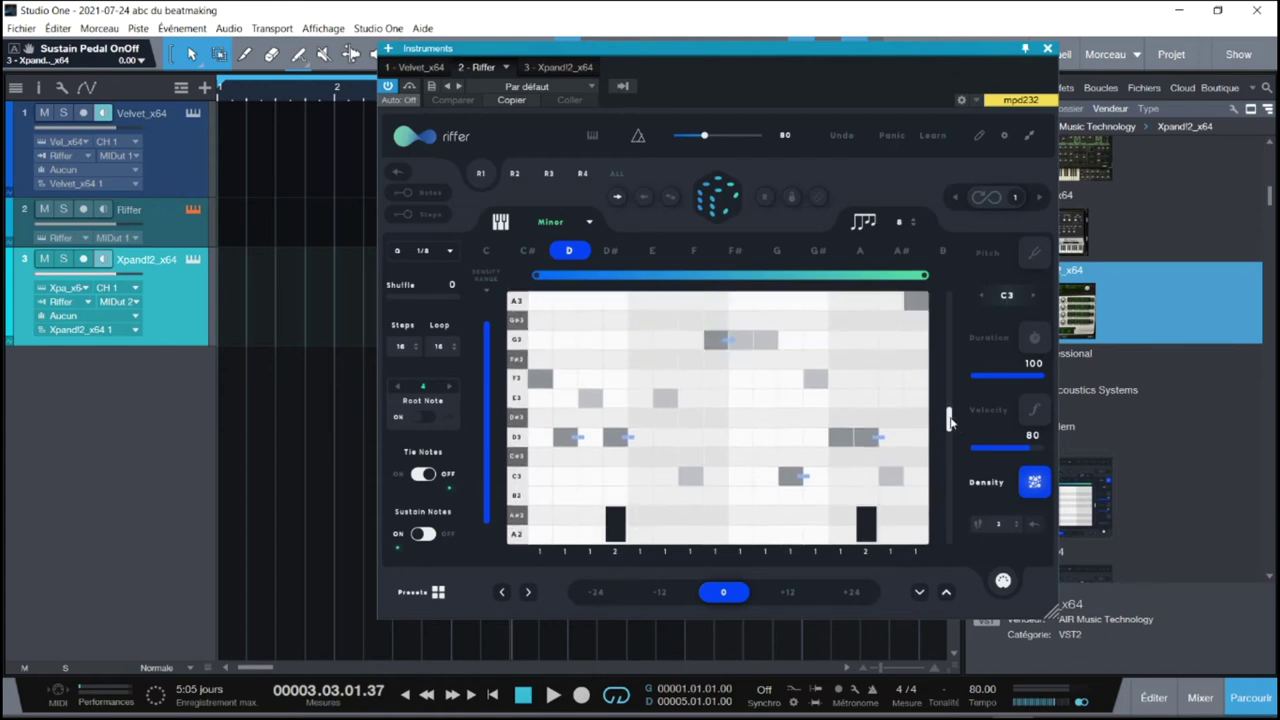
click(727, 206)
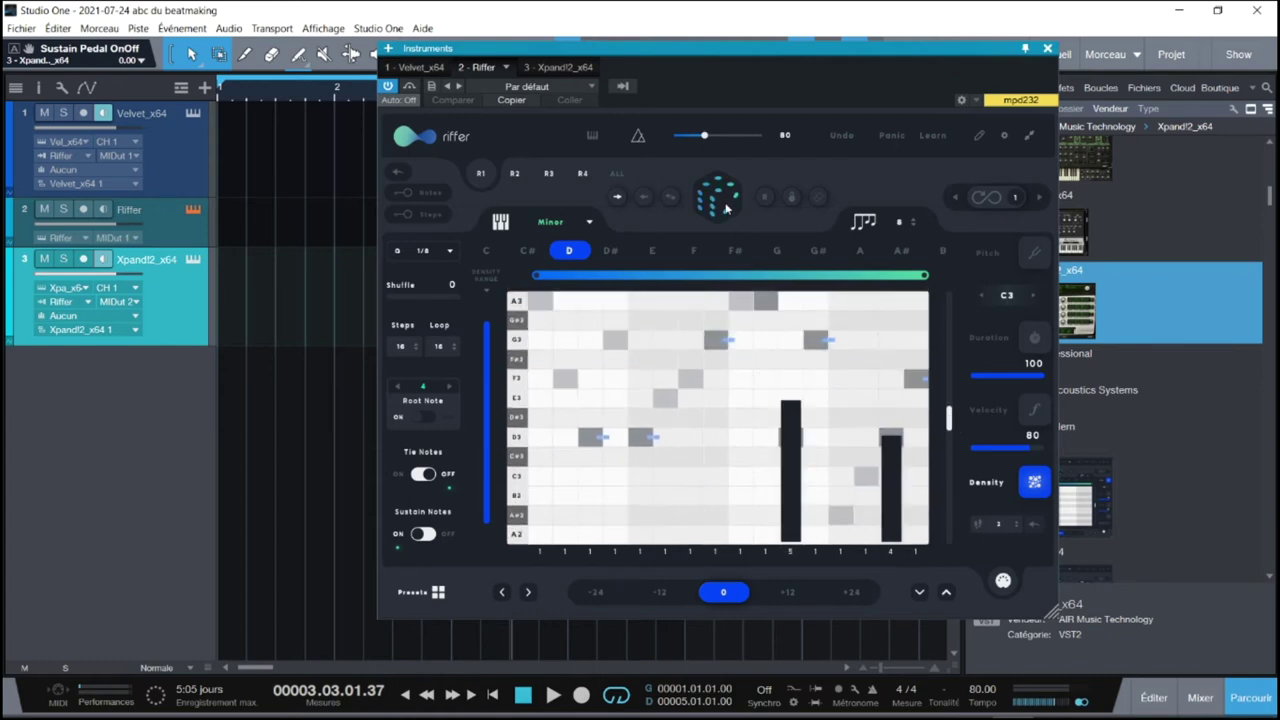
click(1040, 255)
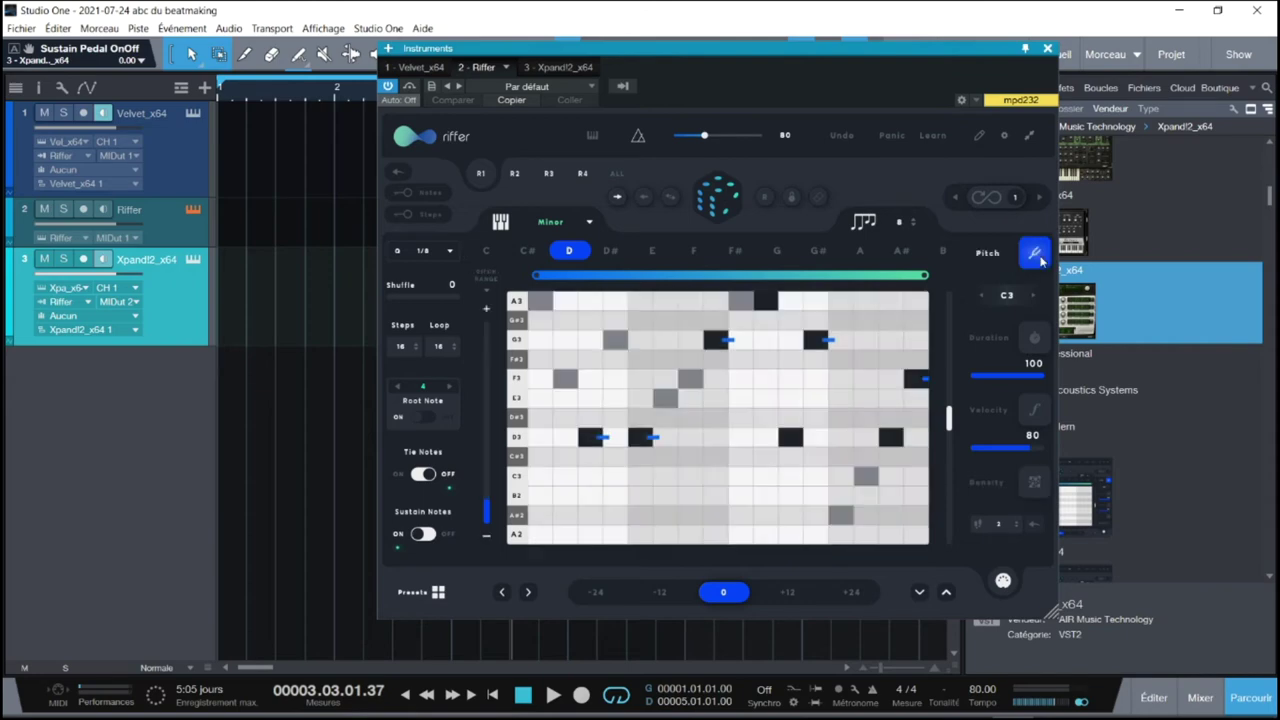
key(space)
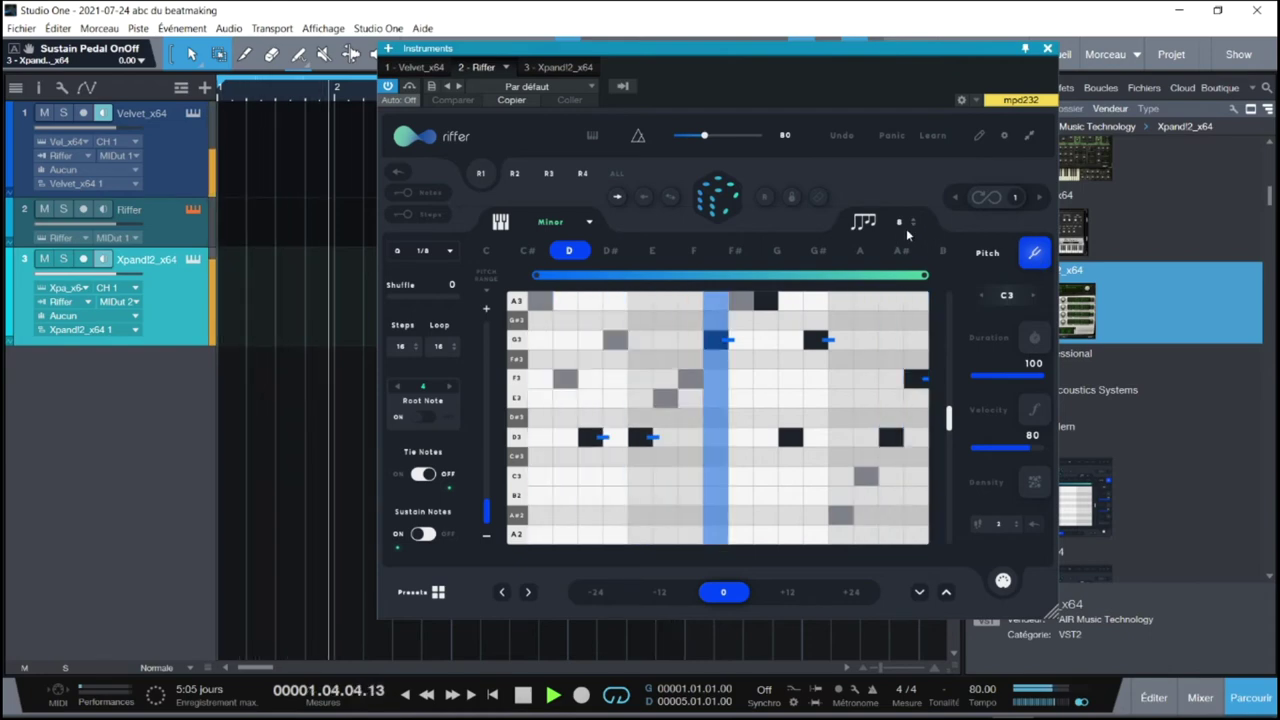
key(space)
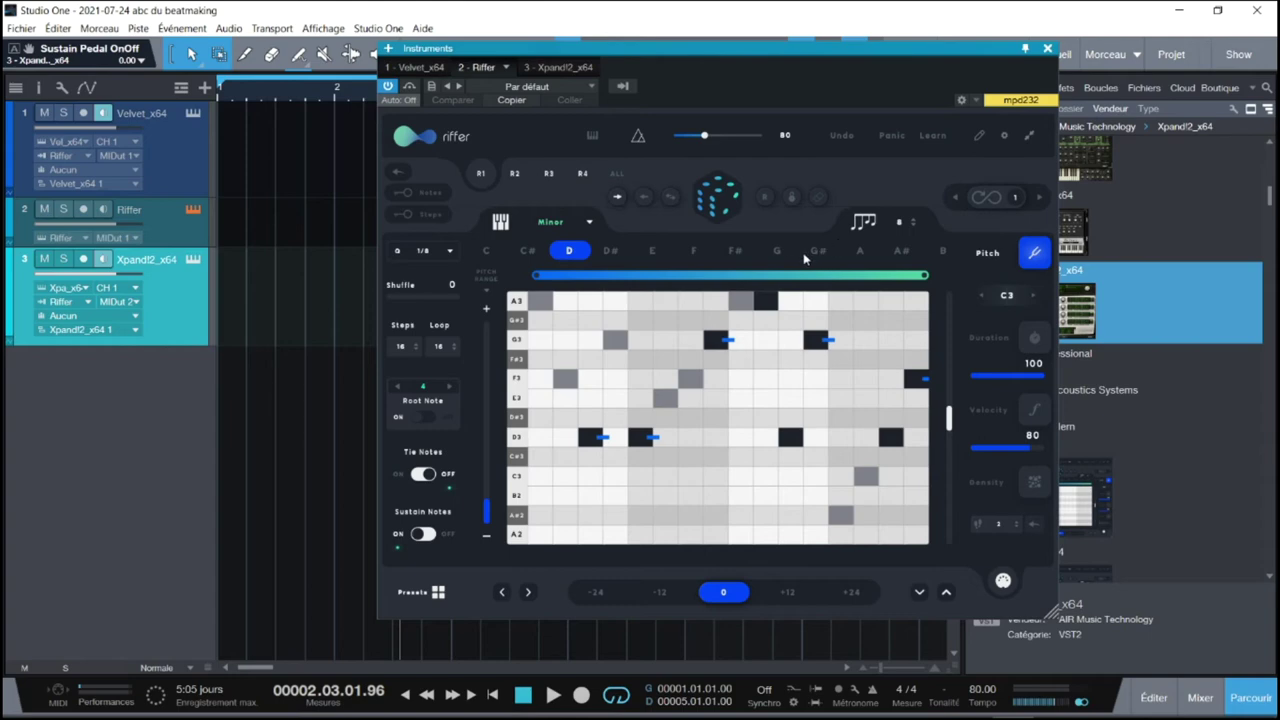
Step: Edit riff R1 by placing active notes at G3 on step 6, D#3 on step 7 and G3 on step 9
click(662, 342)
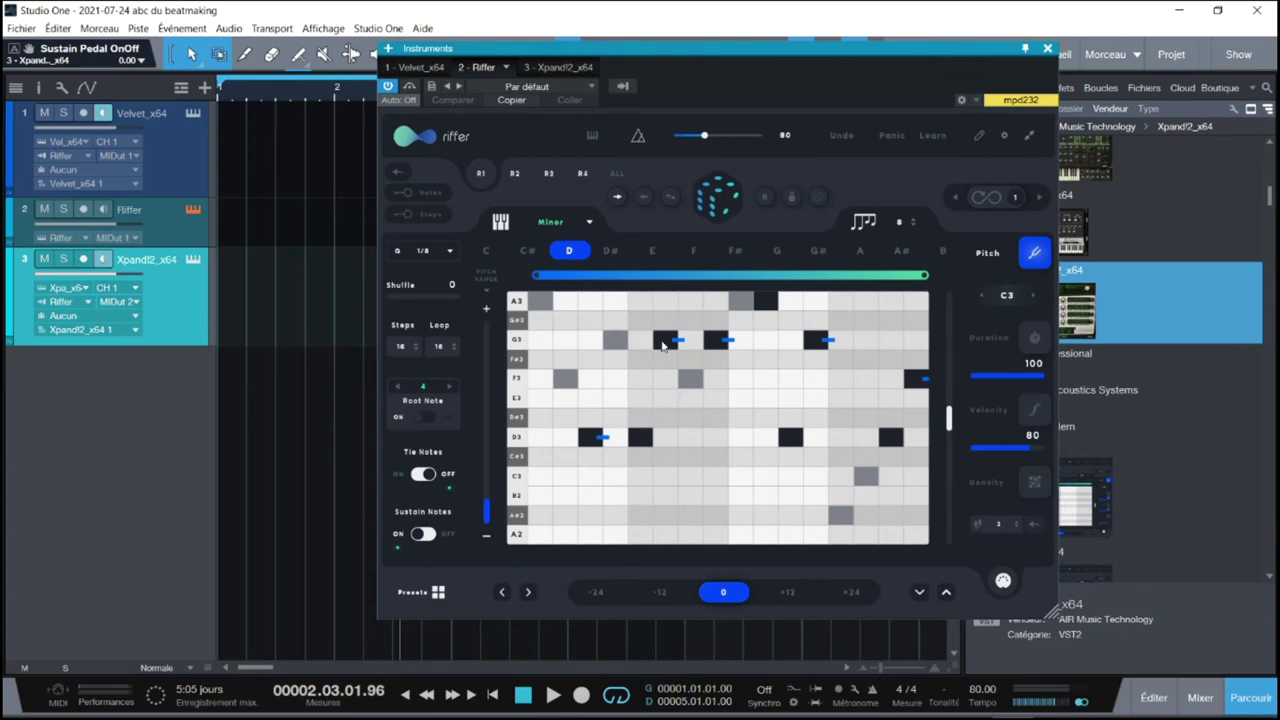
click(697, 420)
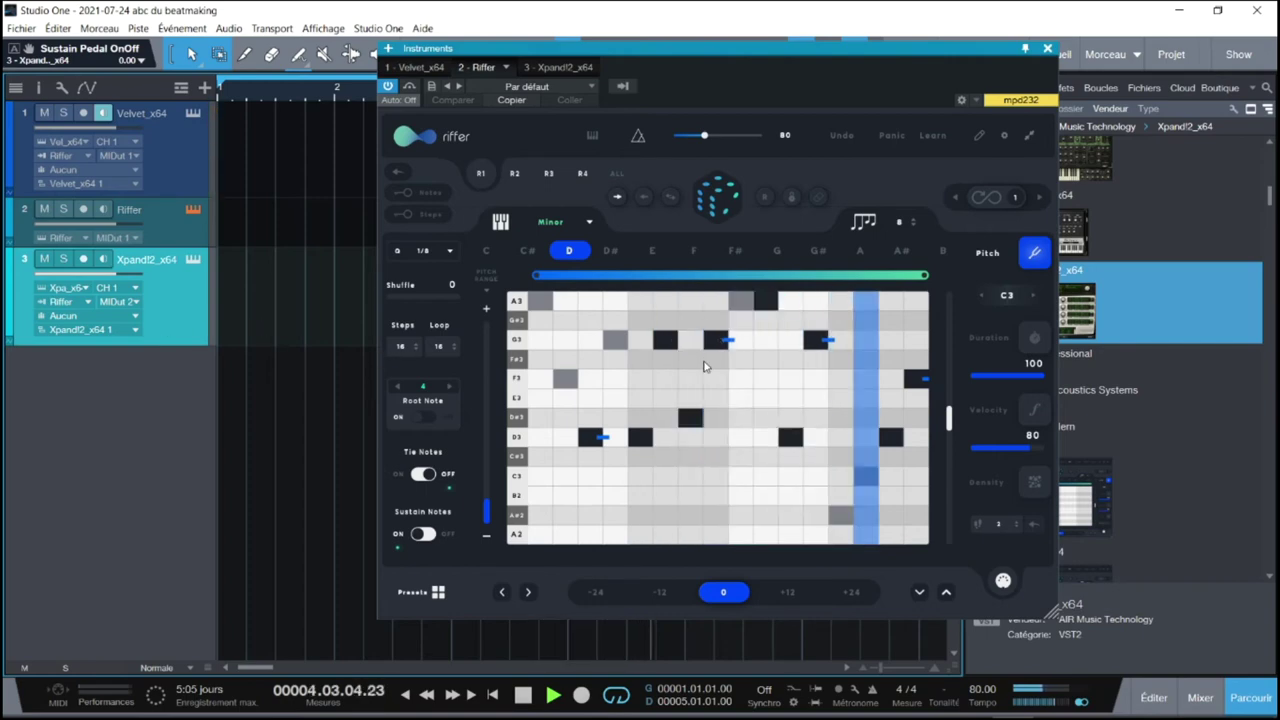
click(745, 401)
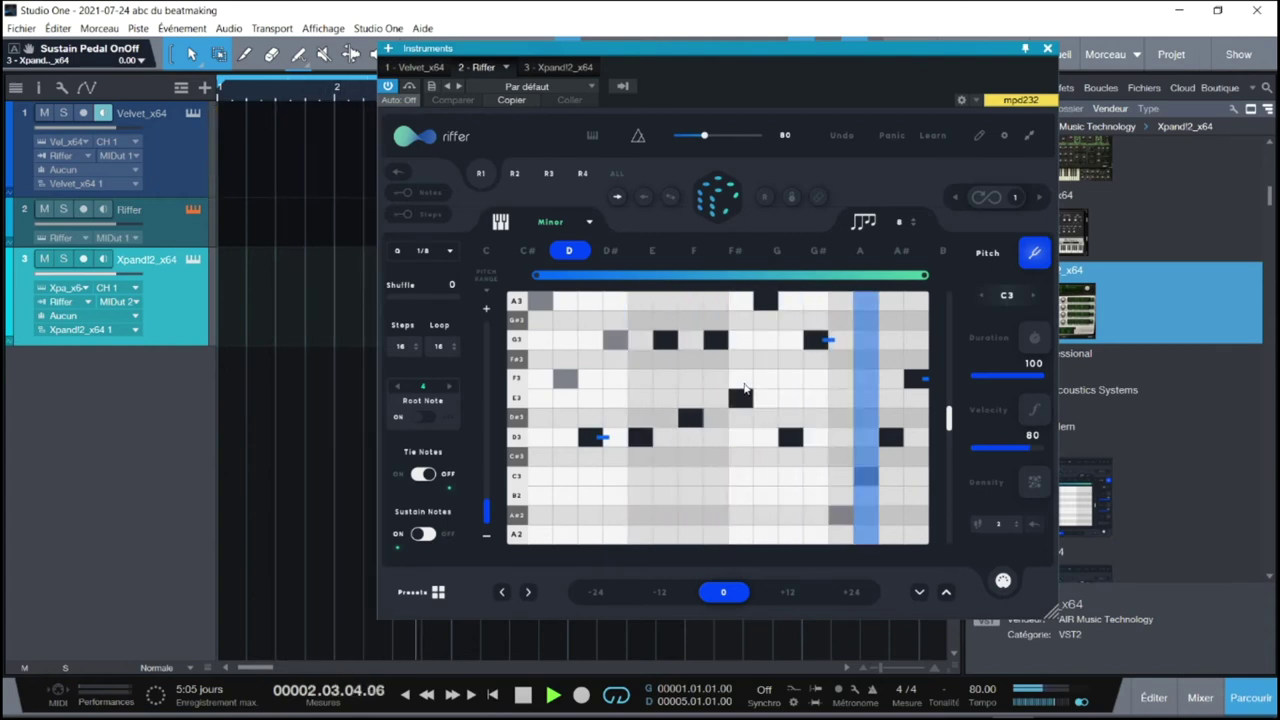
click(745, 388)
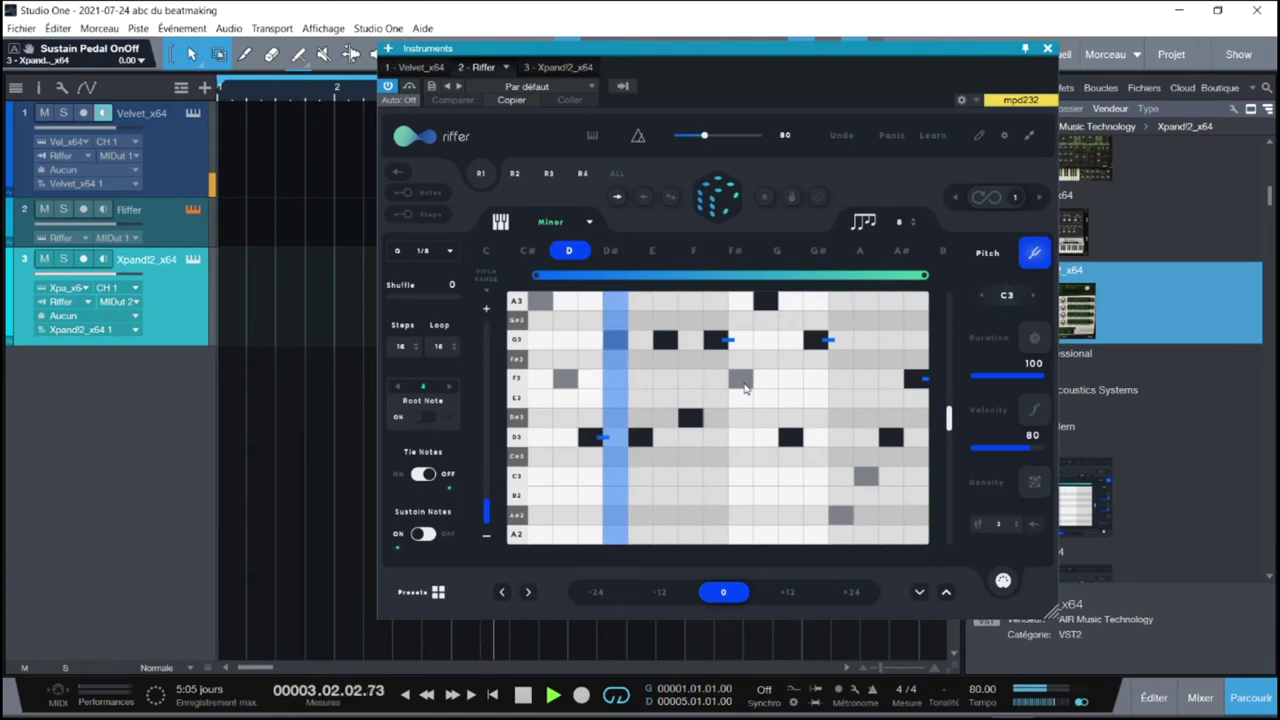
click(745, 388)
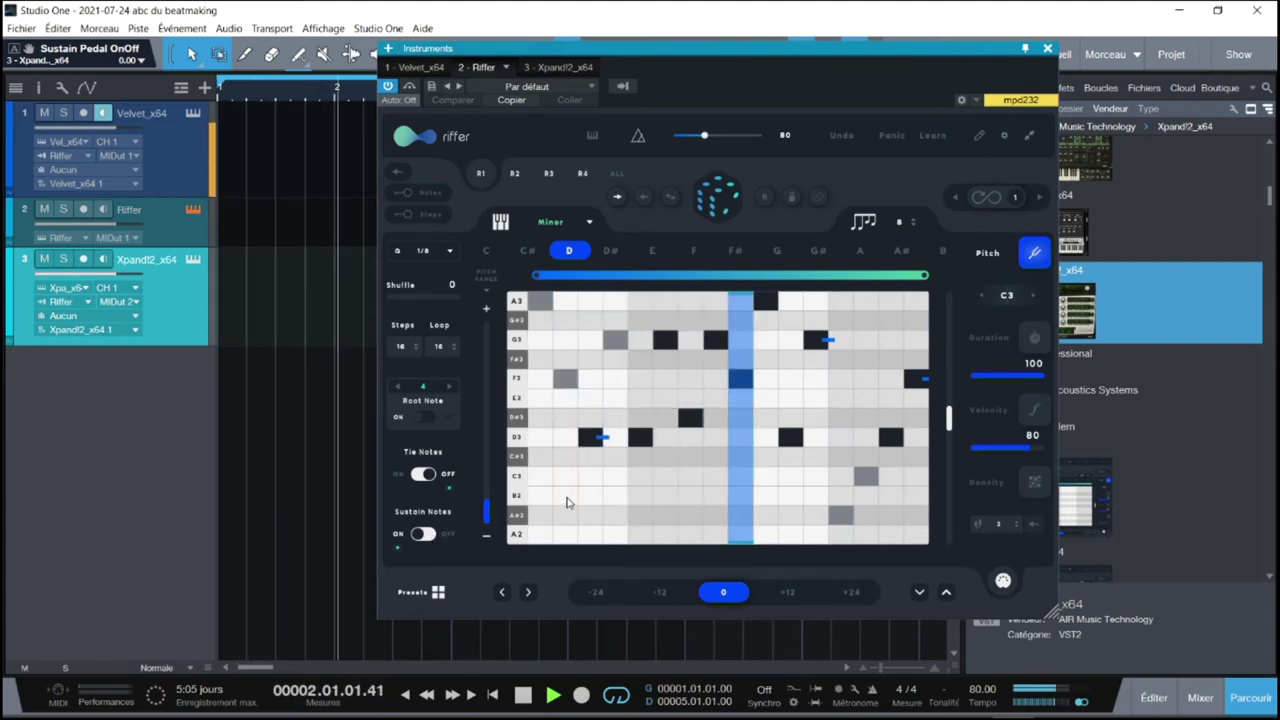
click(742, 335)
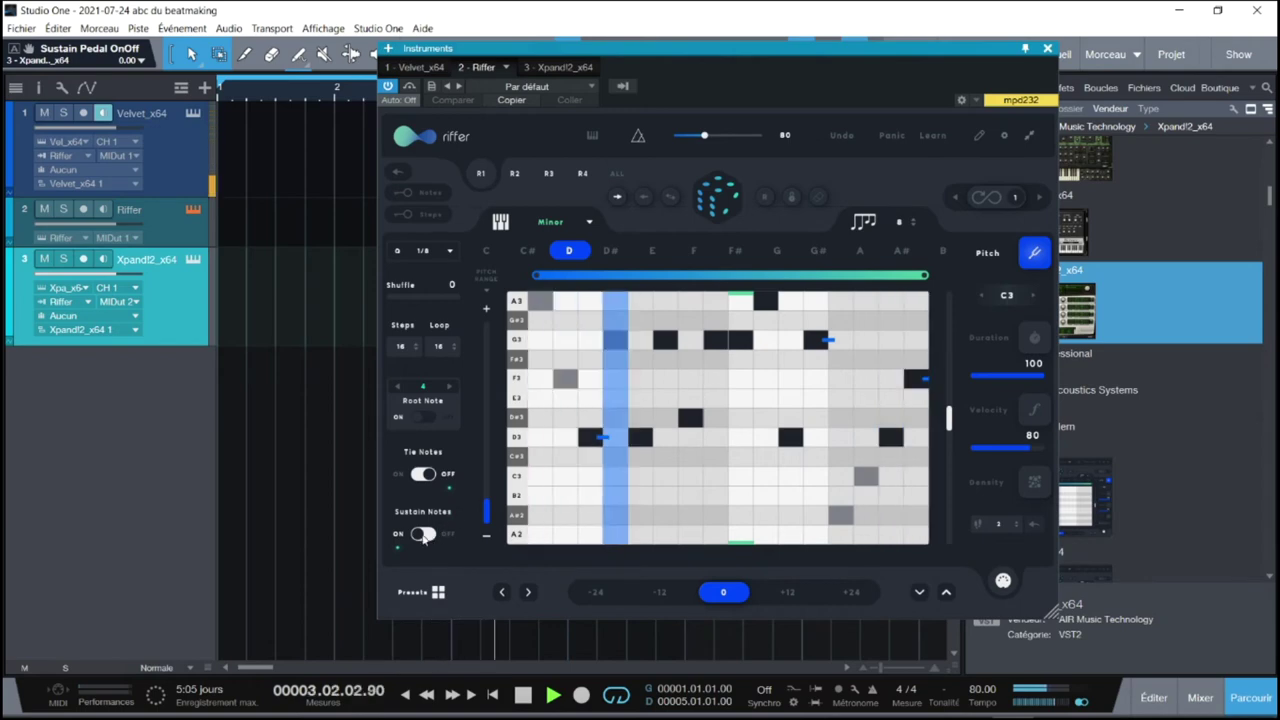
Step: Compare riff R1 with Sustain Notes off and back on, and enable monitoring on the Xpand!2 track
click(420, 535)
click(420, 535)
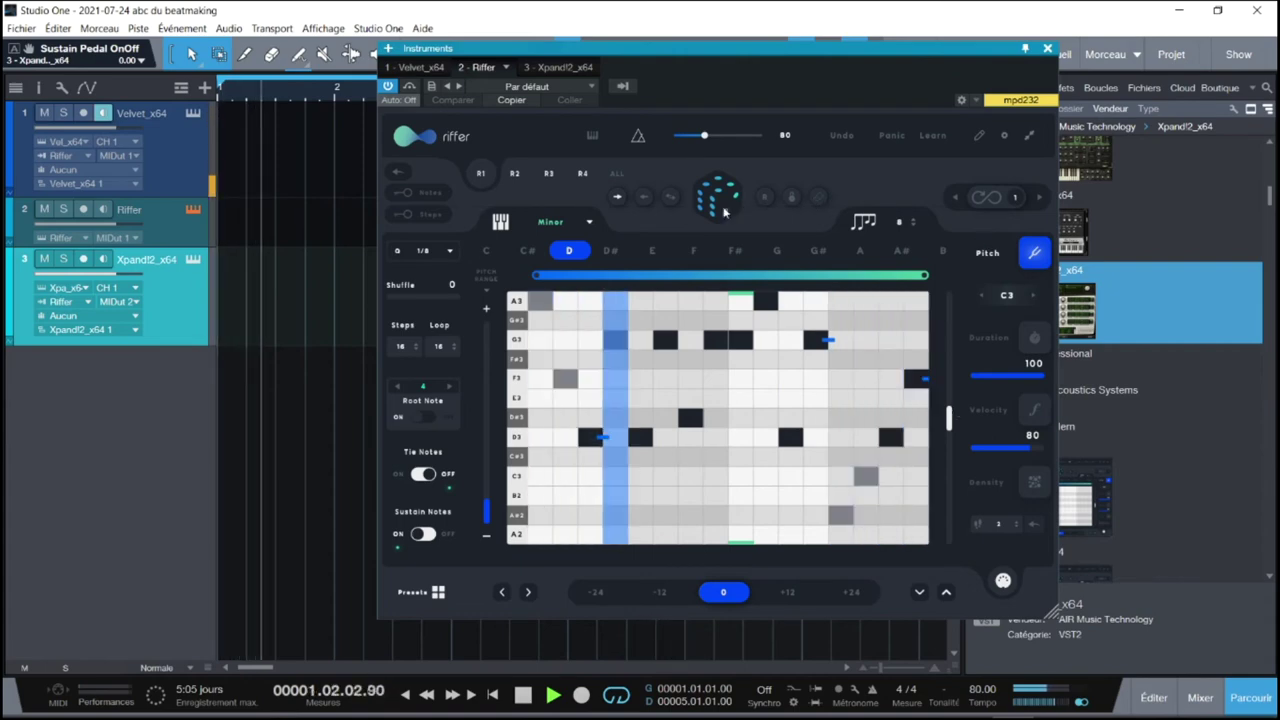
click(101, 259)
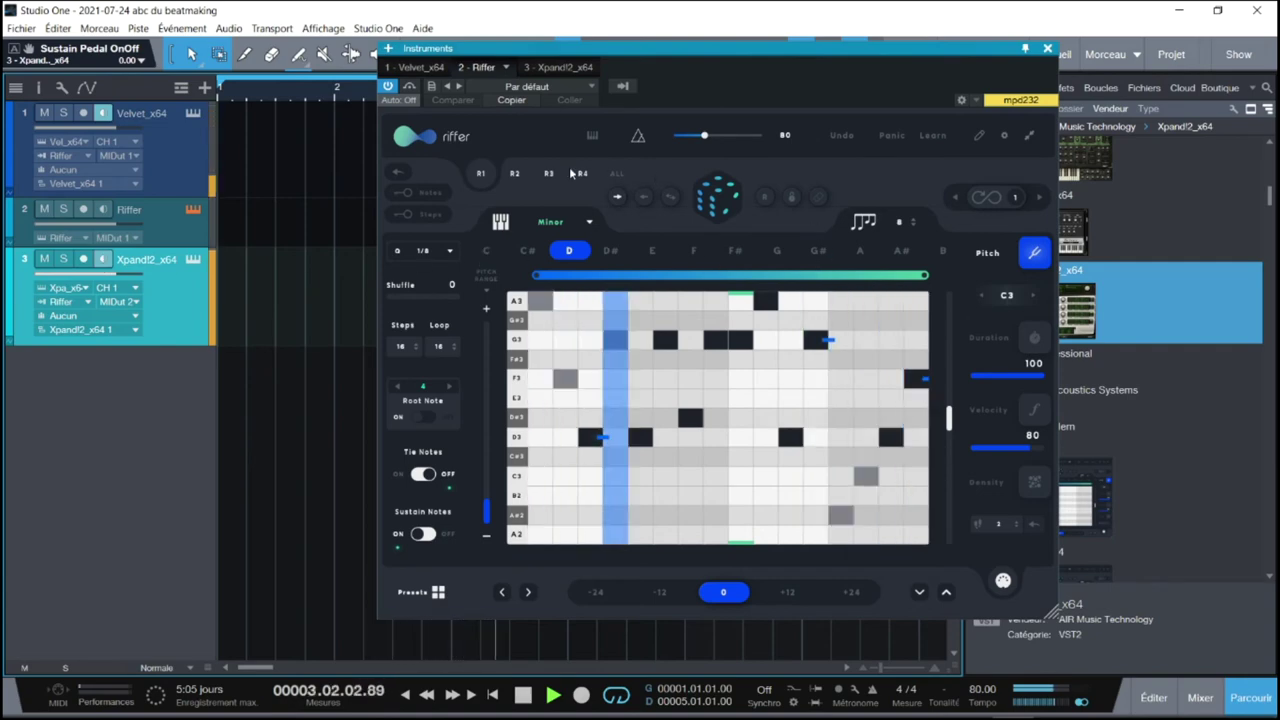
Step: Switch to riff R2, set its rate to 1/8, generate a new random pattern and play it
click(1042, 198)
key(space)
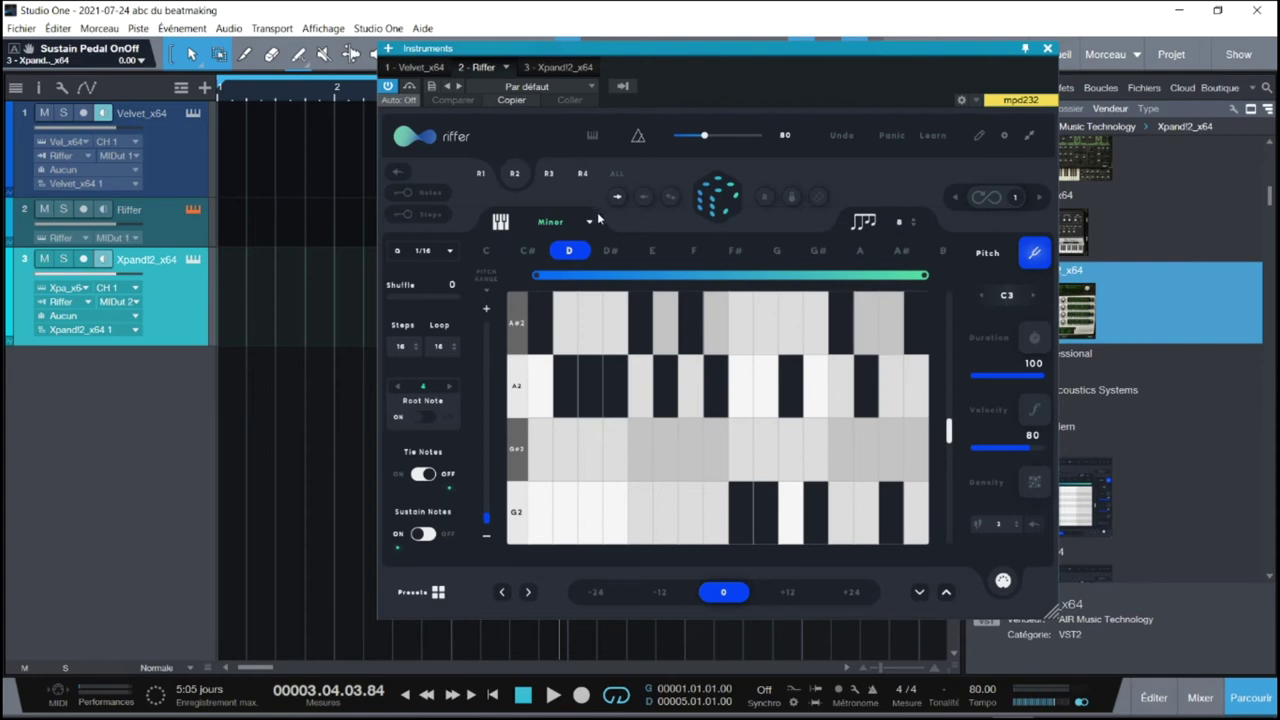
click(452, 250)
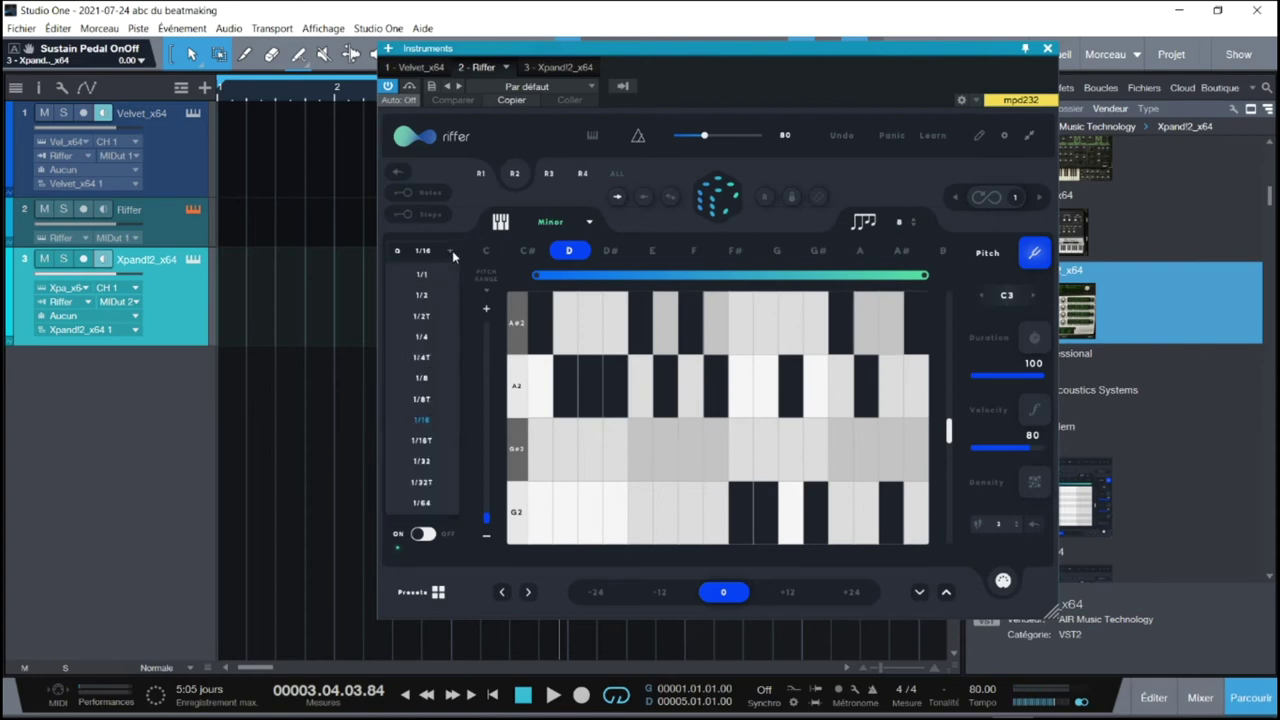
click(422, 378)
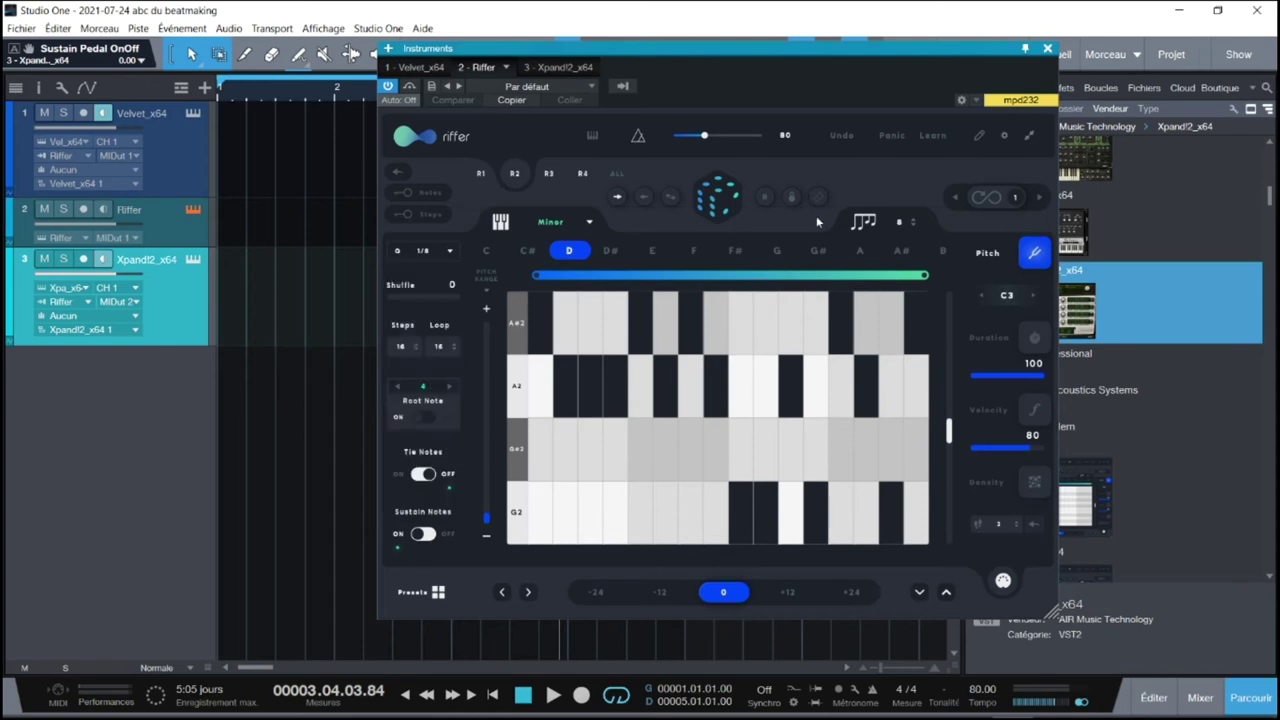
click(725, 198)
key(space)
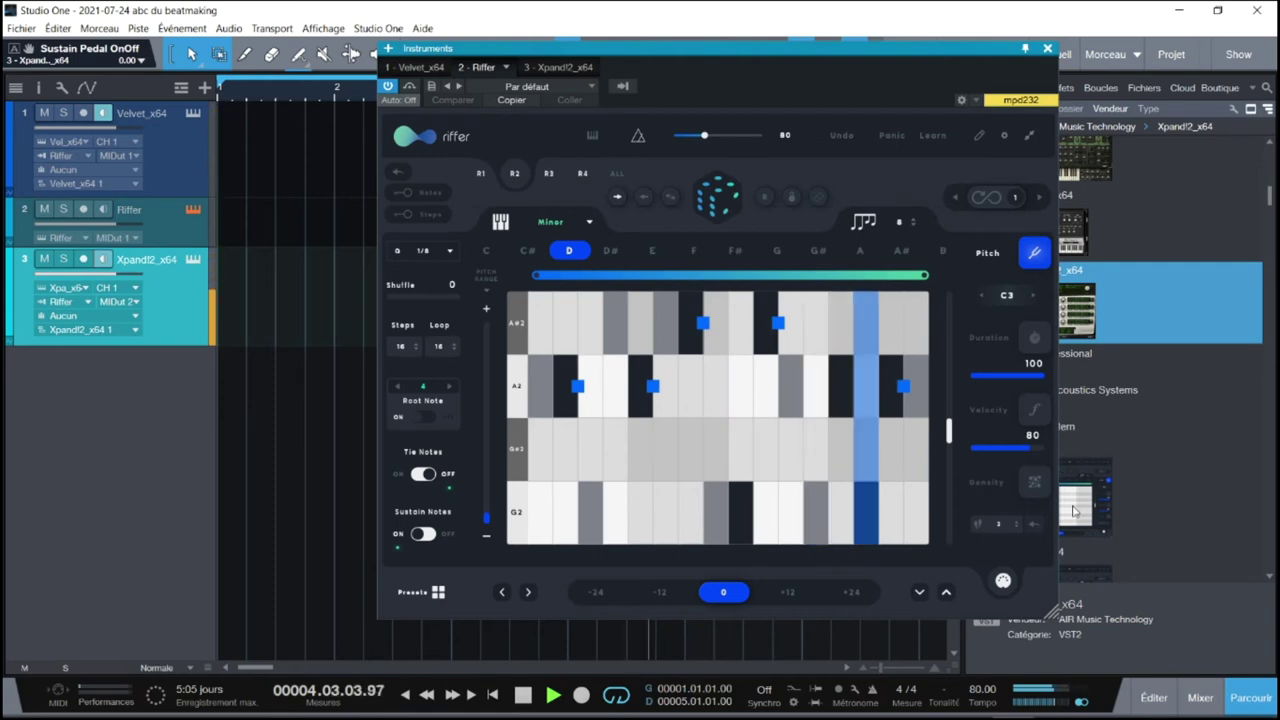
Step: Set riff R2's density to 2 on steps 2 and 10, audition it and stop playback
click(1034, 482)
click(768, 325)
drag(767, 320, 767, 465)
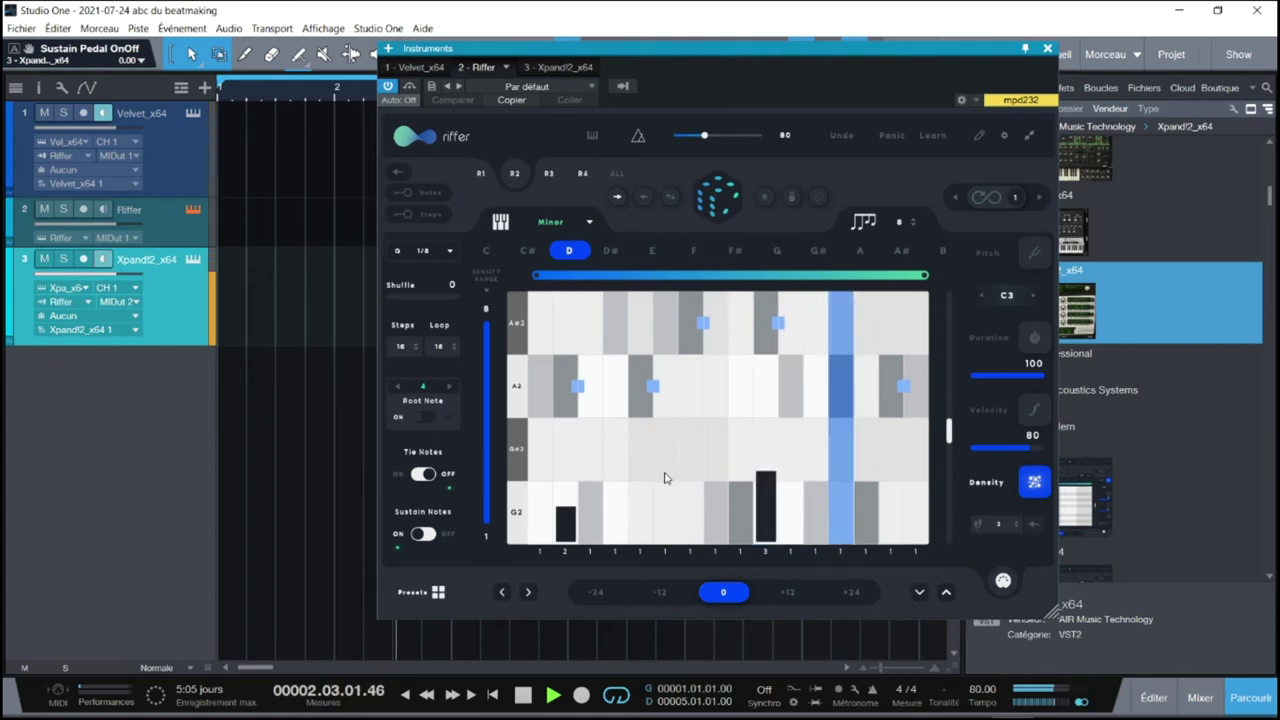
click(766, 508)
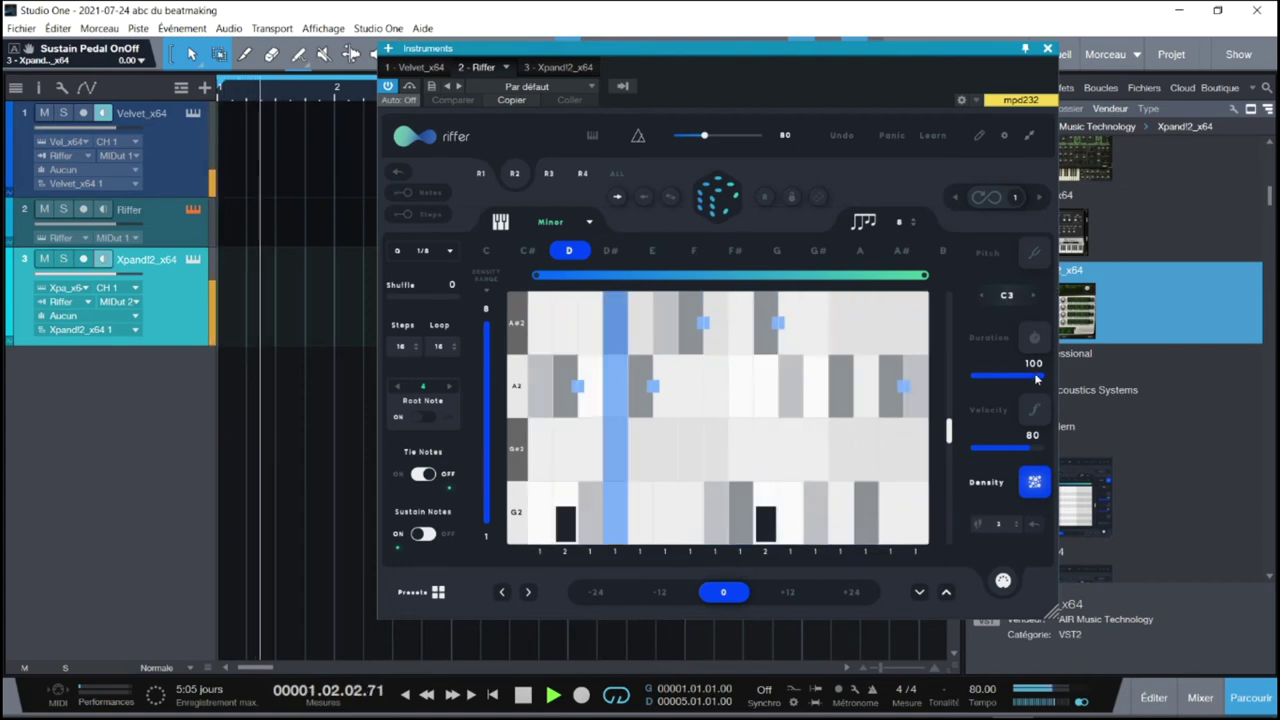
key(space)
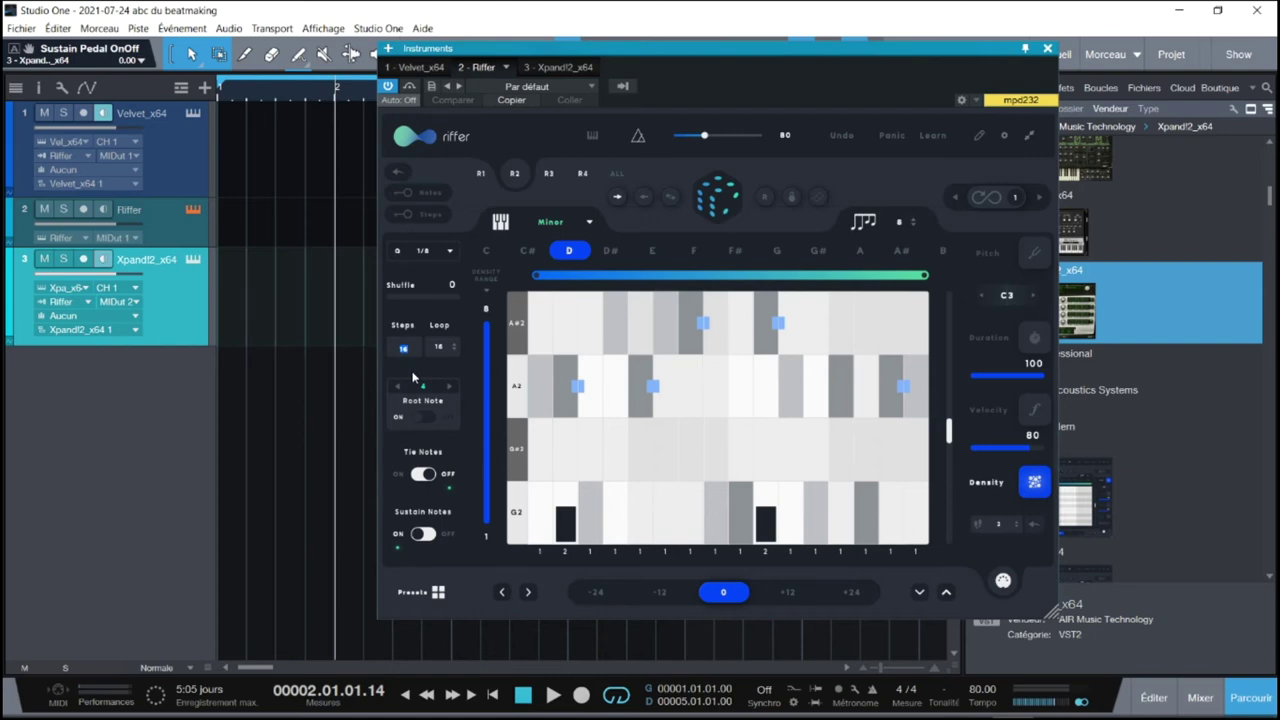
Step: Set both Steps and Loop of riff R2 to 32, and audition the longer pattern
key(Tab)
text(3)
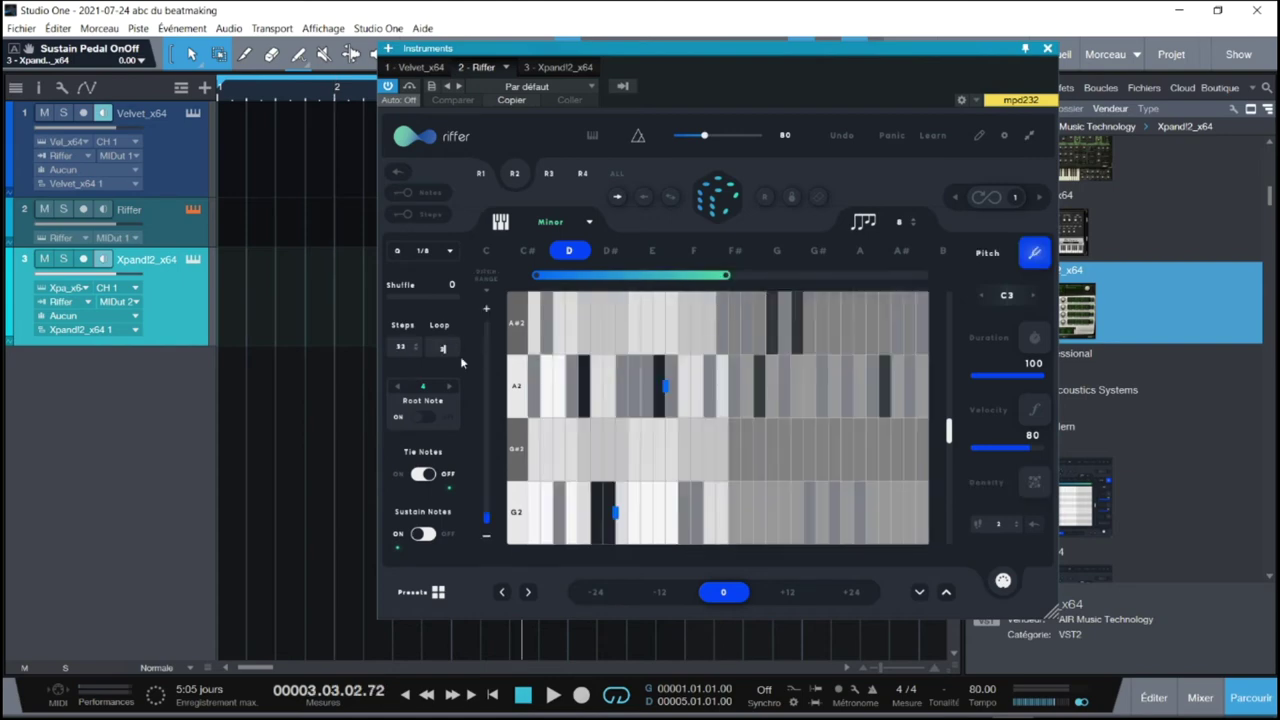
key(Return)
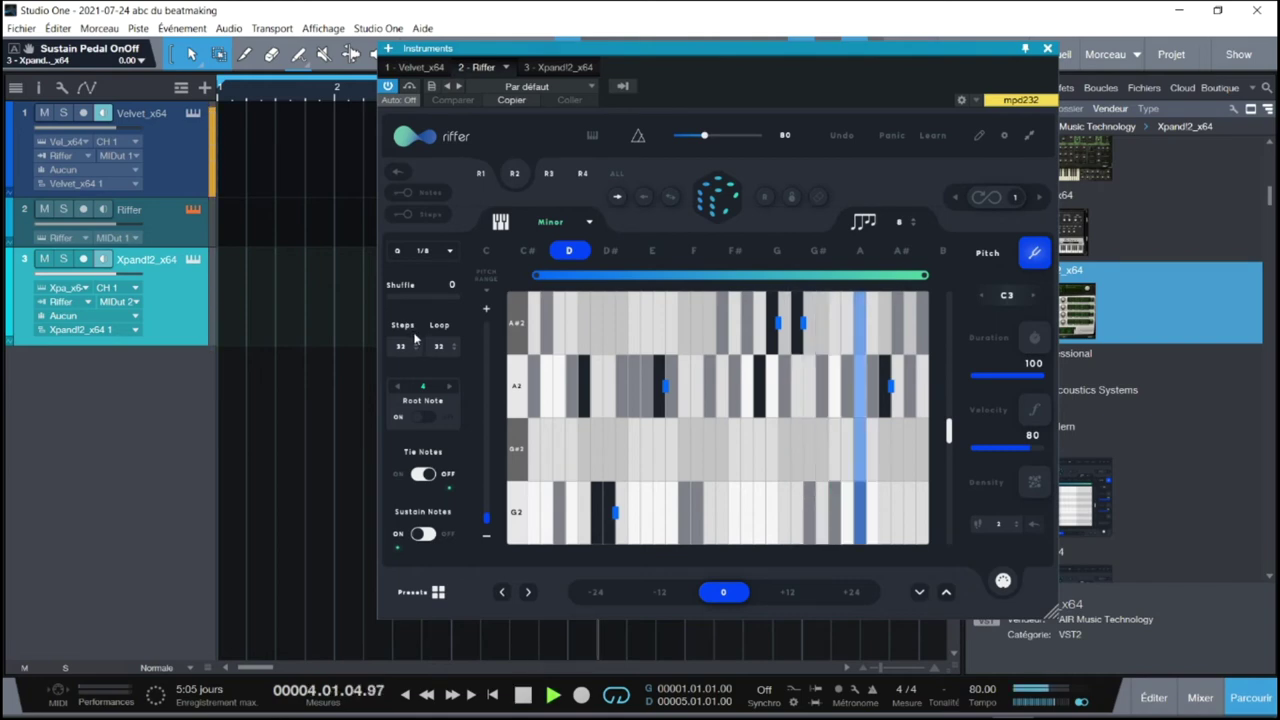
key(space)
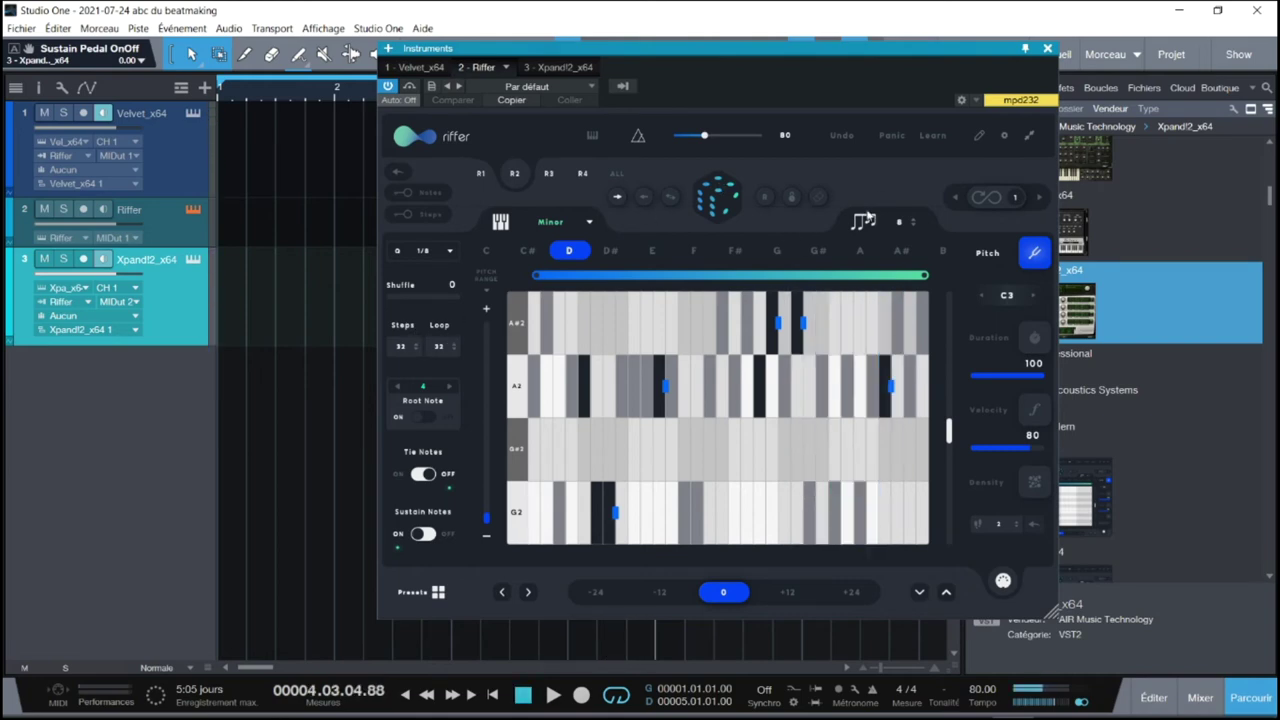
Step: Set riff R2's note count to 16, generate a new random pattern and audition it from the start of the song
click(902, 224)
click(708, 186)
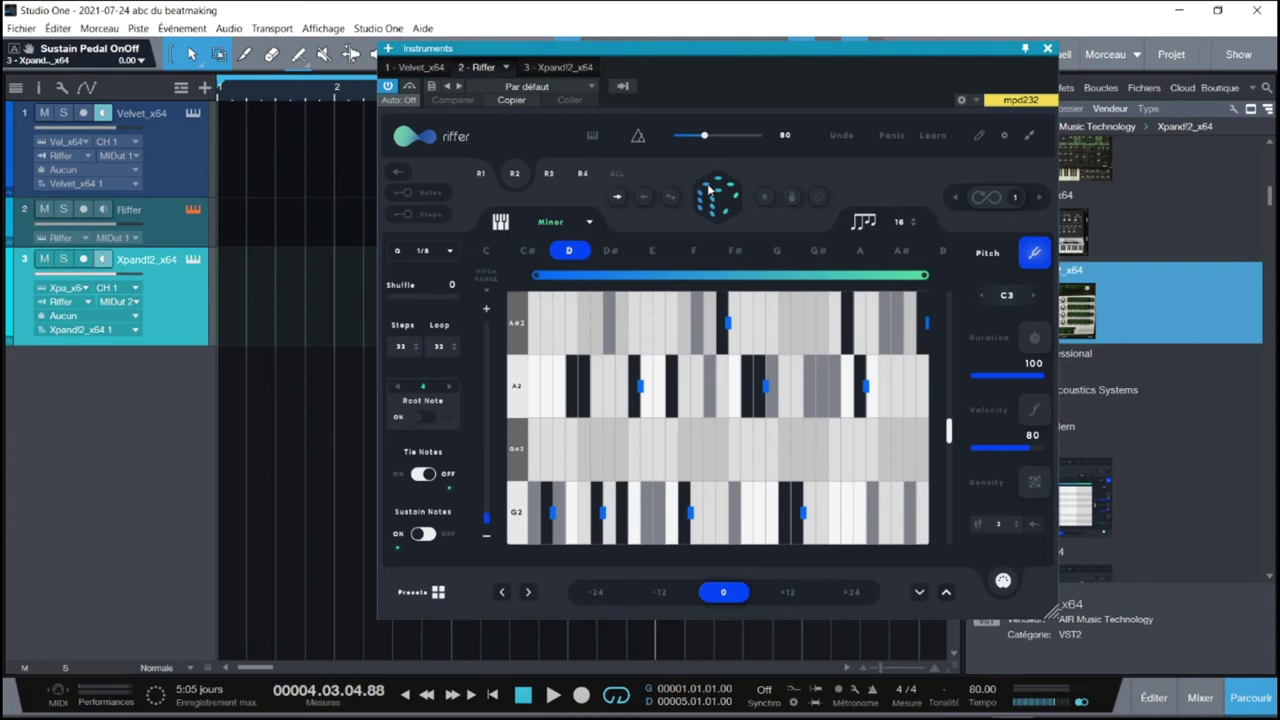
key(space)
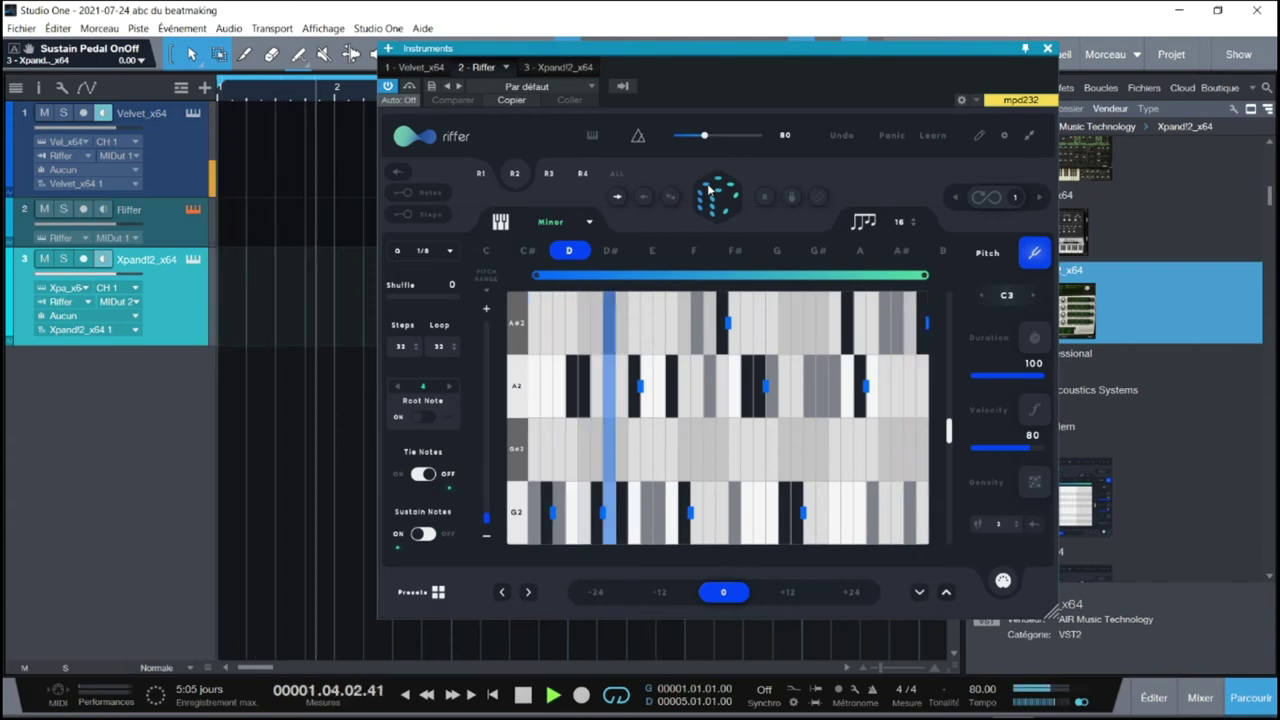
key(space)
key(comma)
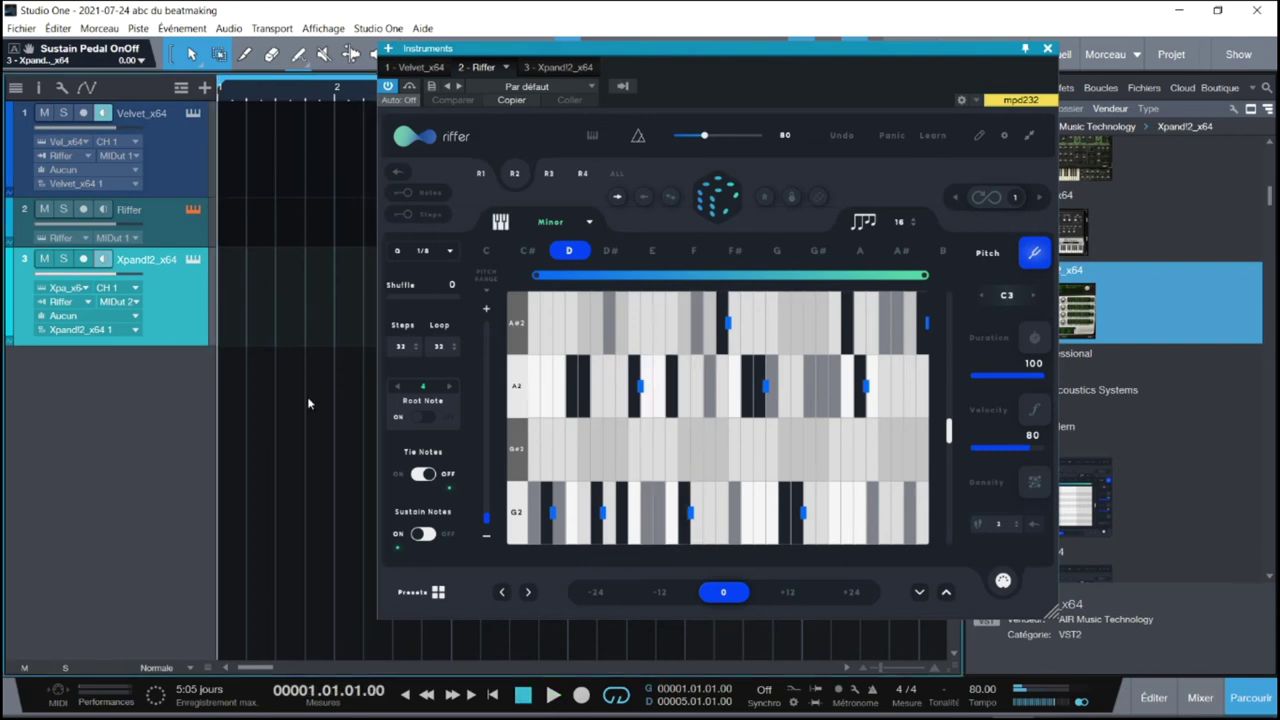
key(space)
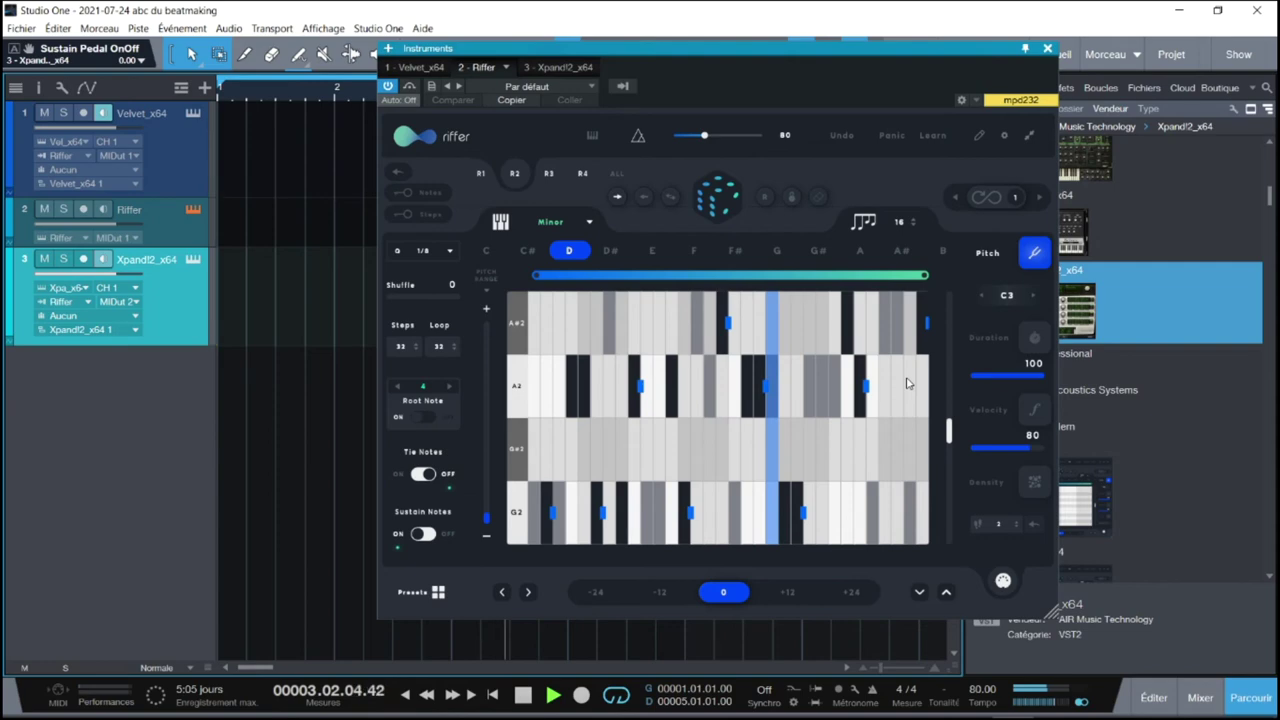
key(space)
Step: Set riff R2's density to 2 on steps 21 and 22, audition it and return to the Pitch view
click(1033, 483)
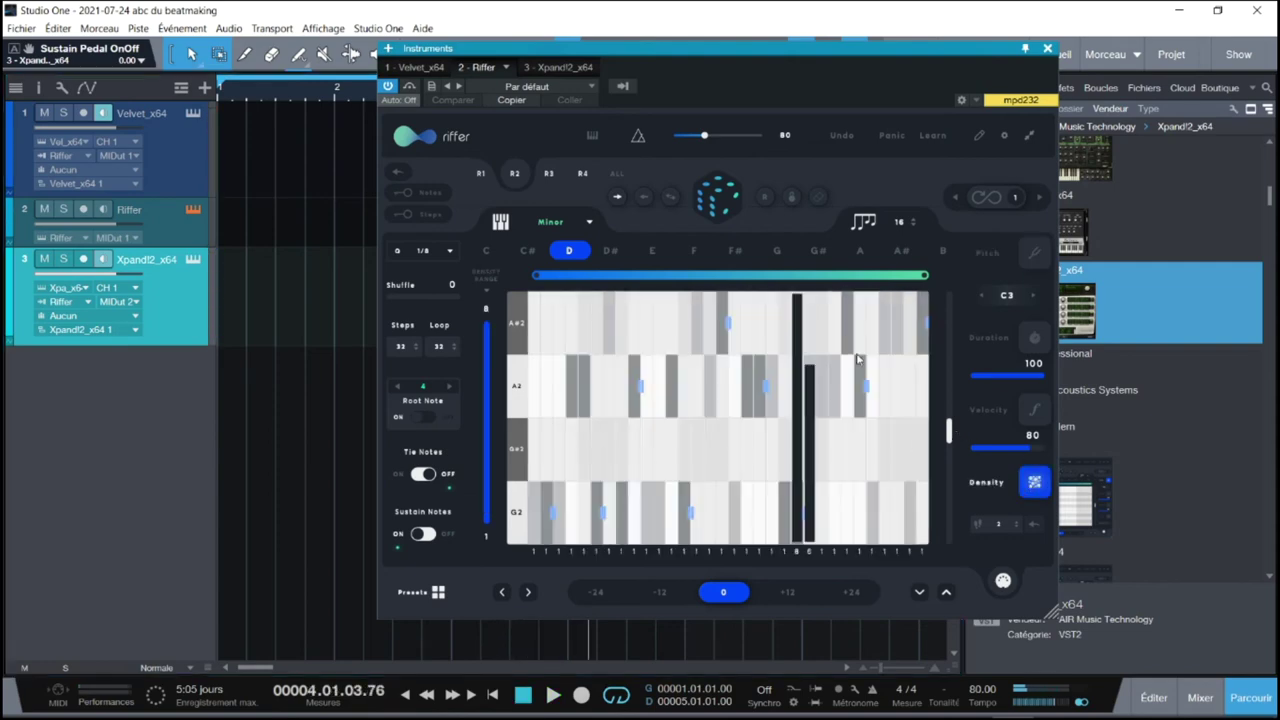
mouse_move(816, 372)
mouse_down()
mouse_move(794, 425)
mouse_move(818, 473)
mouse_move(799, 496)
mouse_move(789, 460)
mouse_move(784, 560)
mouse_up()
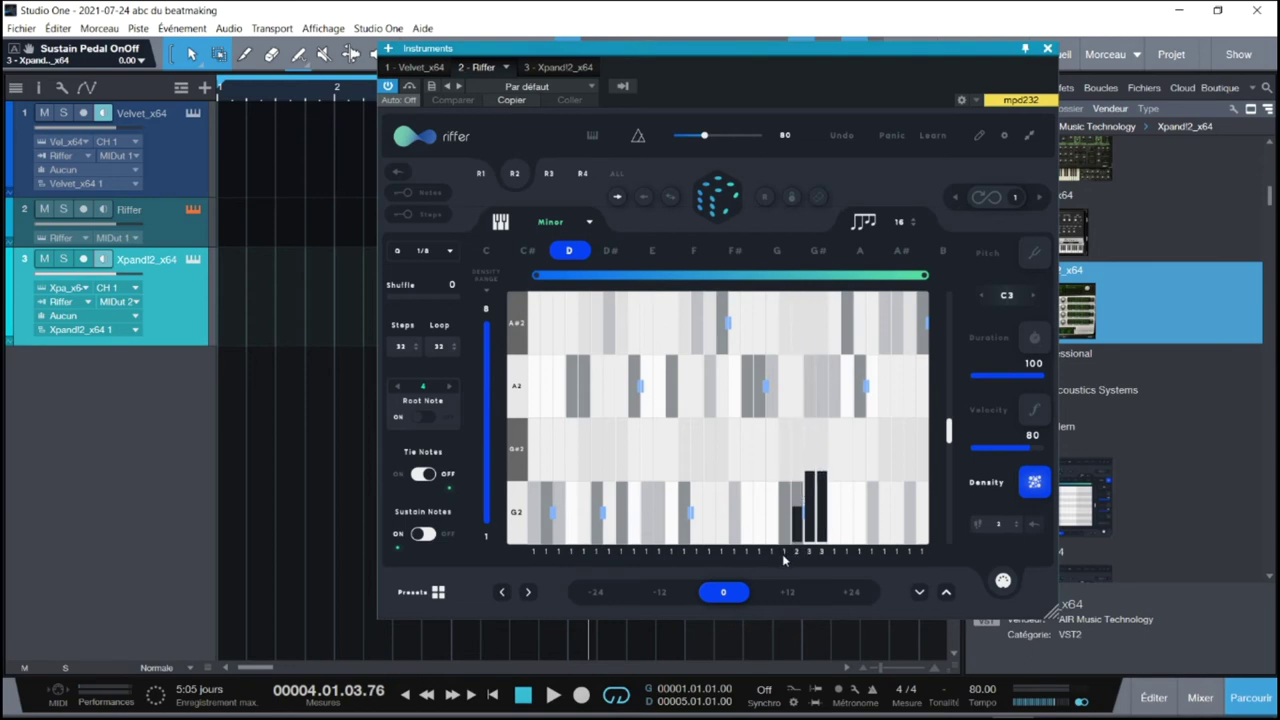
mouse_move(820, 495)
mouse_down()
mouse_move(824, 555)
mouse_move(808, 518)
mouse_up()
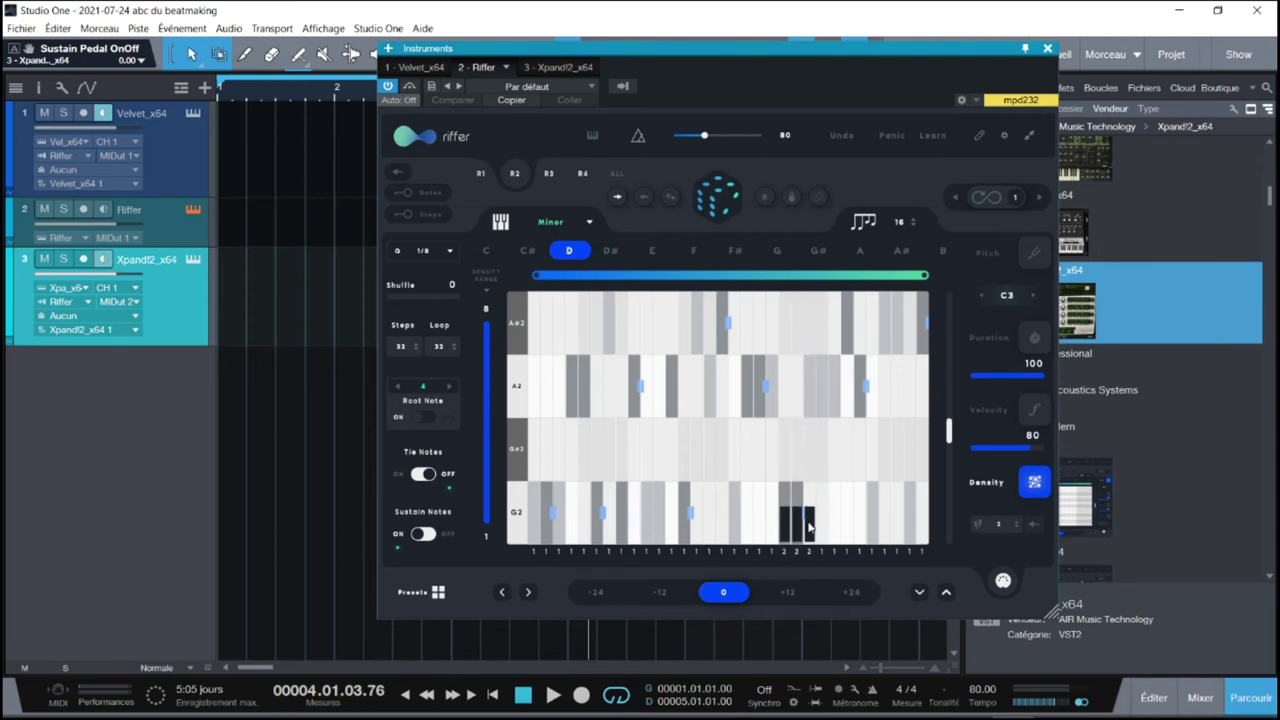
key(space)
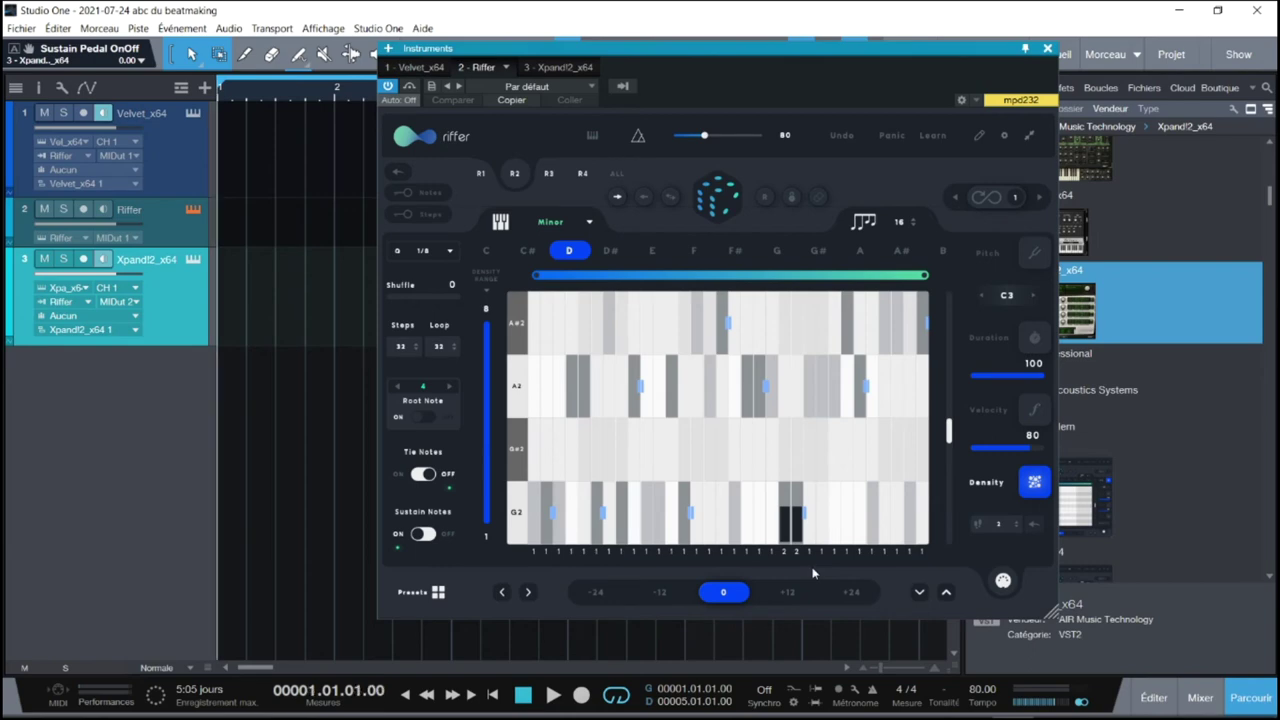
key(space)
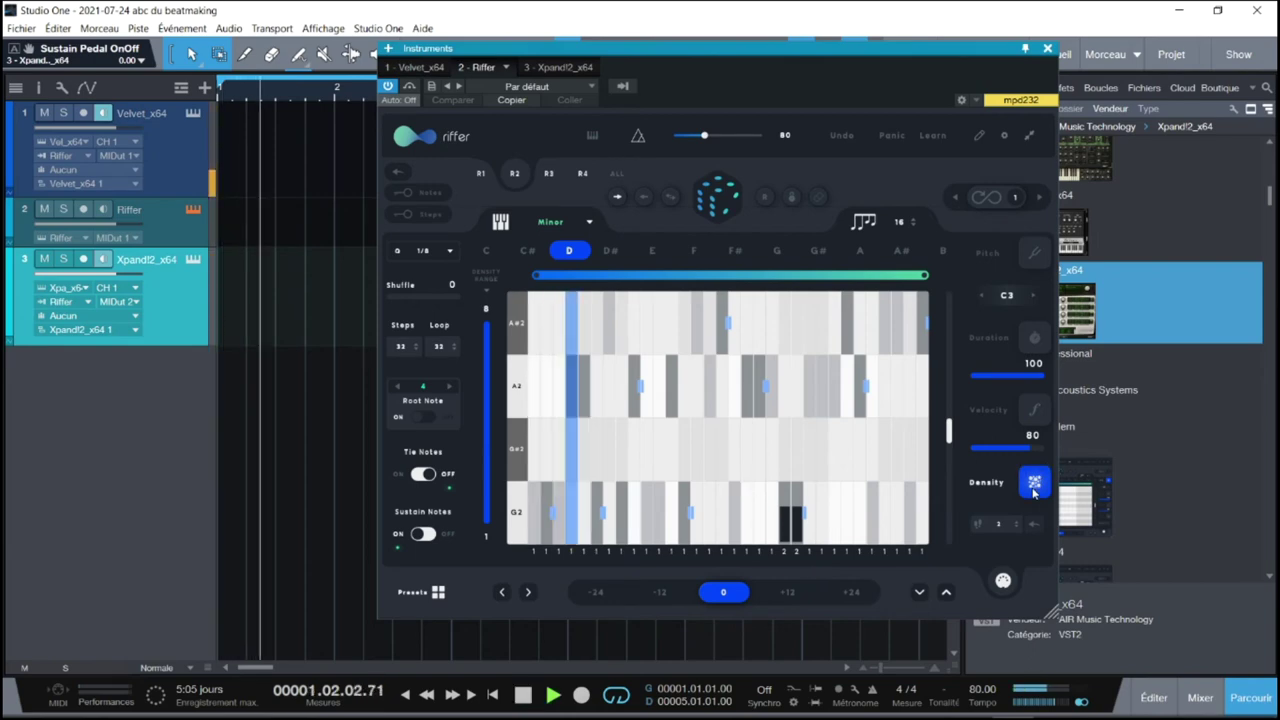
click(1034, 253)
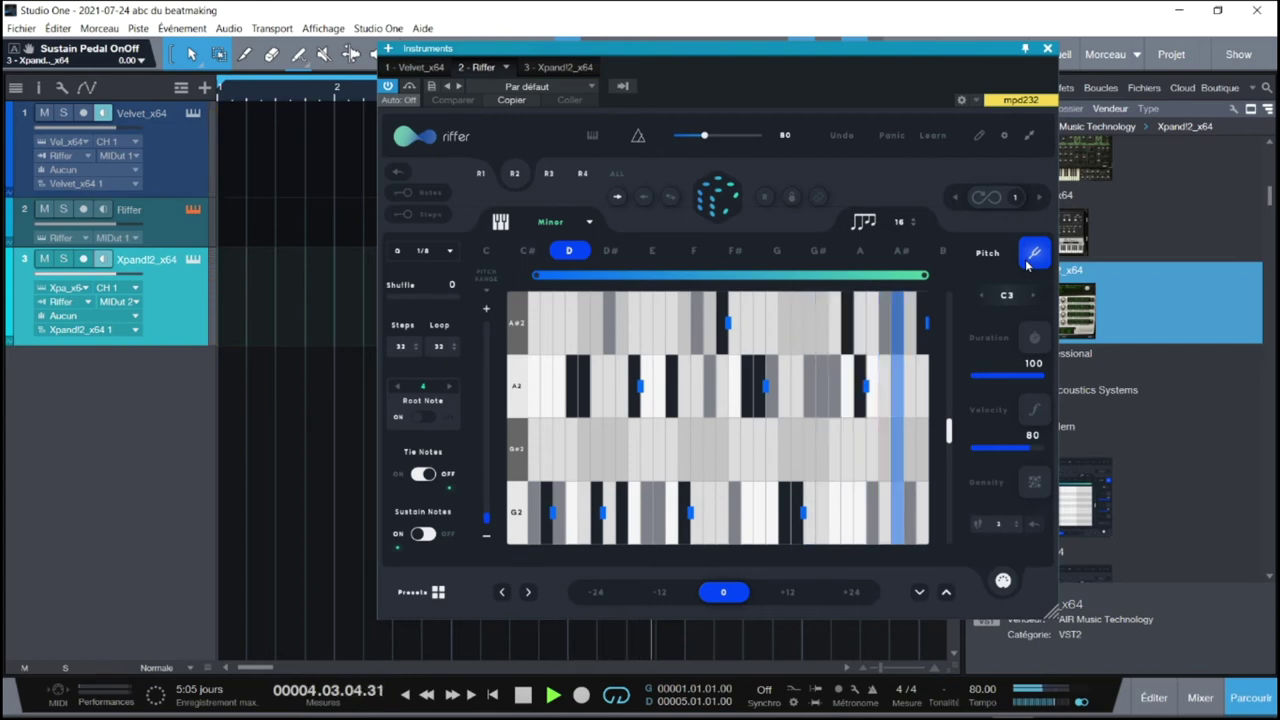
key(space)
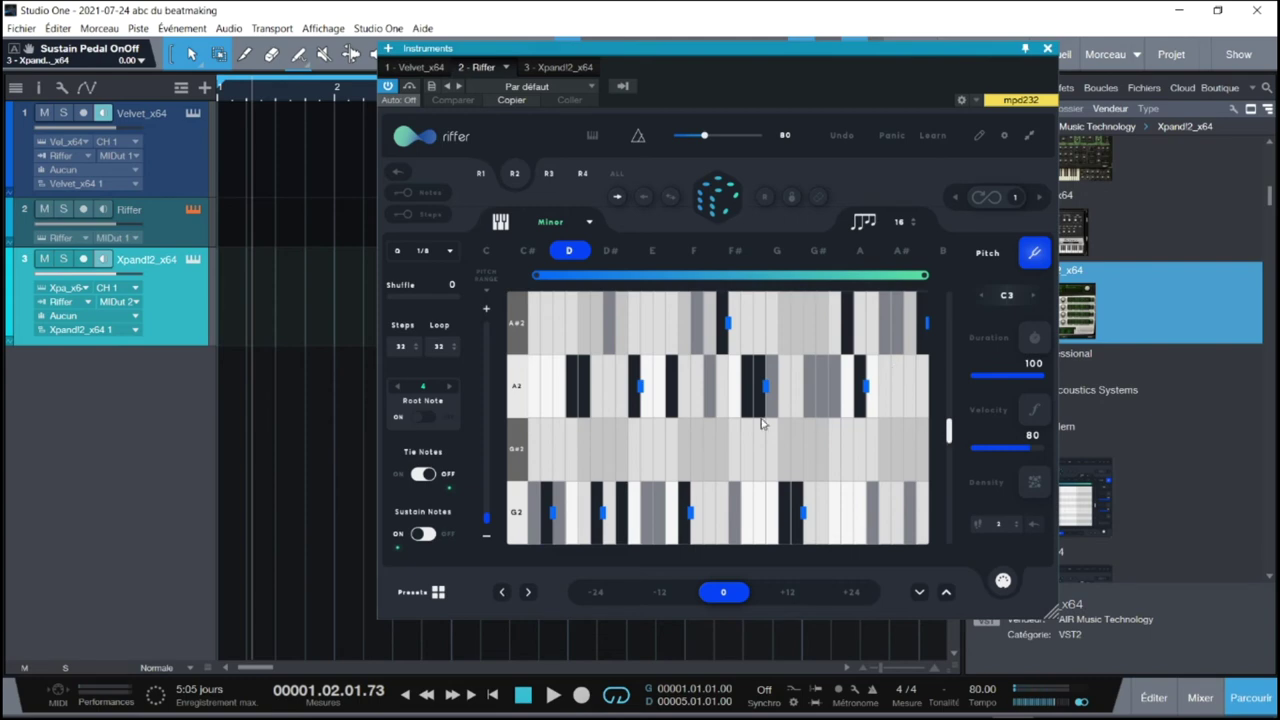
Step: Widen riff R2's pitch range to G2 through A3, generate a new random pattern and play it
drag(489, 518, 492, 507)
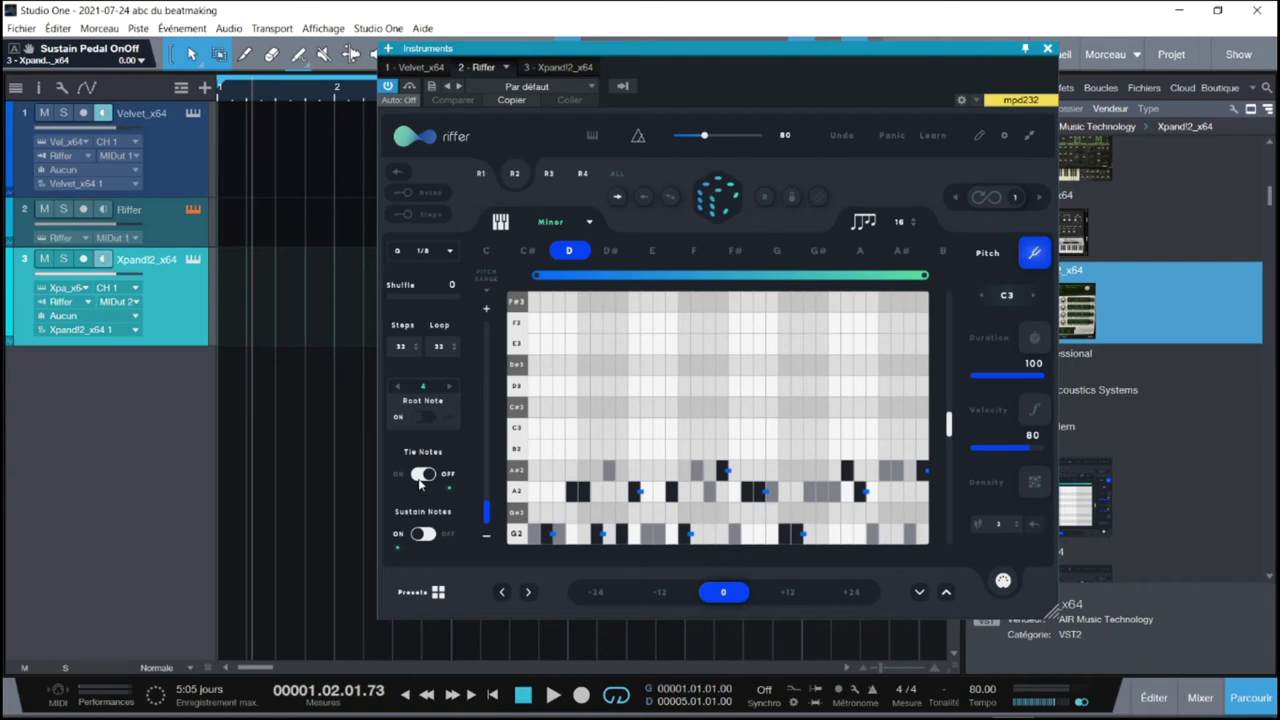
drag(492, 510, 488, 503)
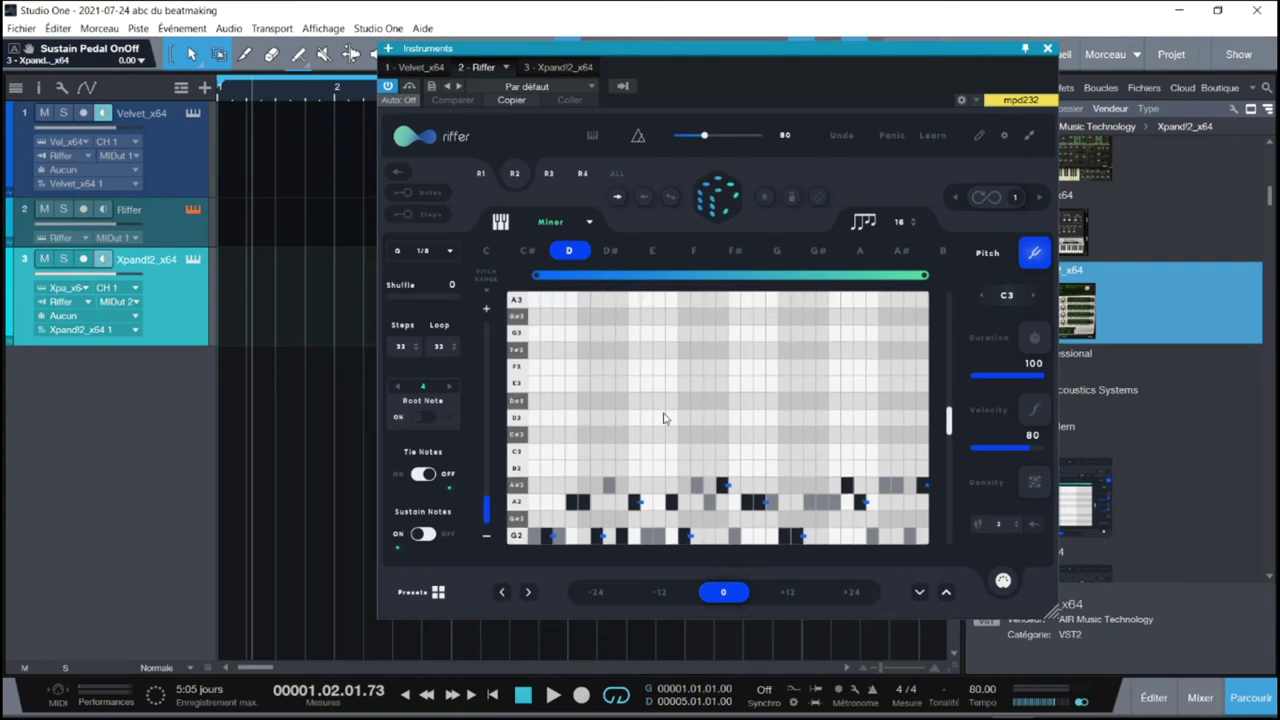
click(713, 207)
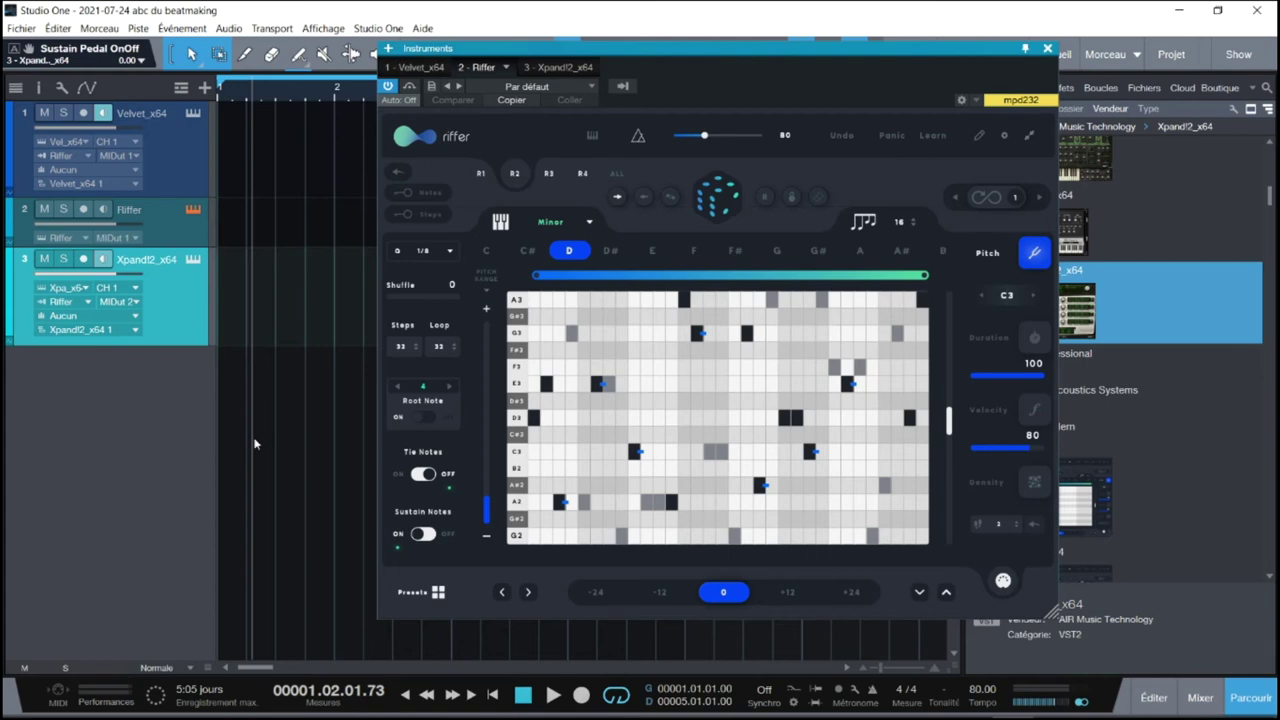
key(space)
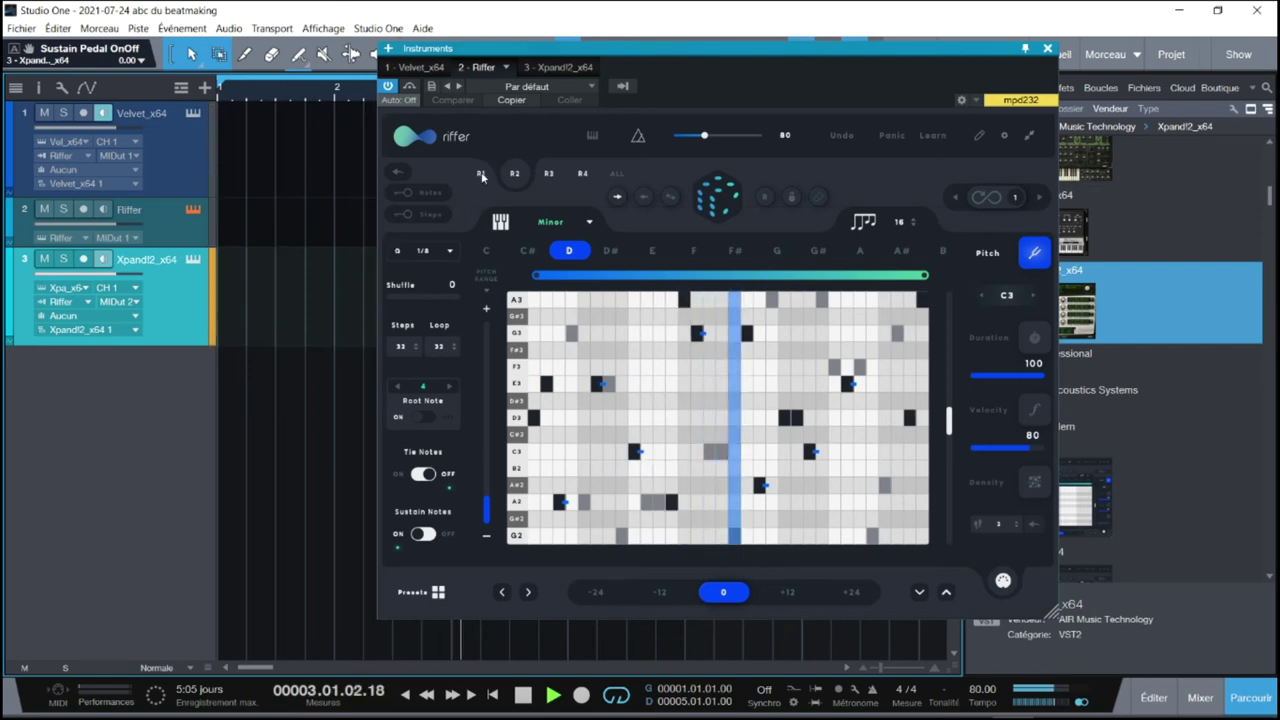
Step: Set riff R2's density to 3 on steps 14 and 17, and redraw its velocities as a smoother curve across all steps
click(1039, 489)
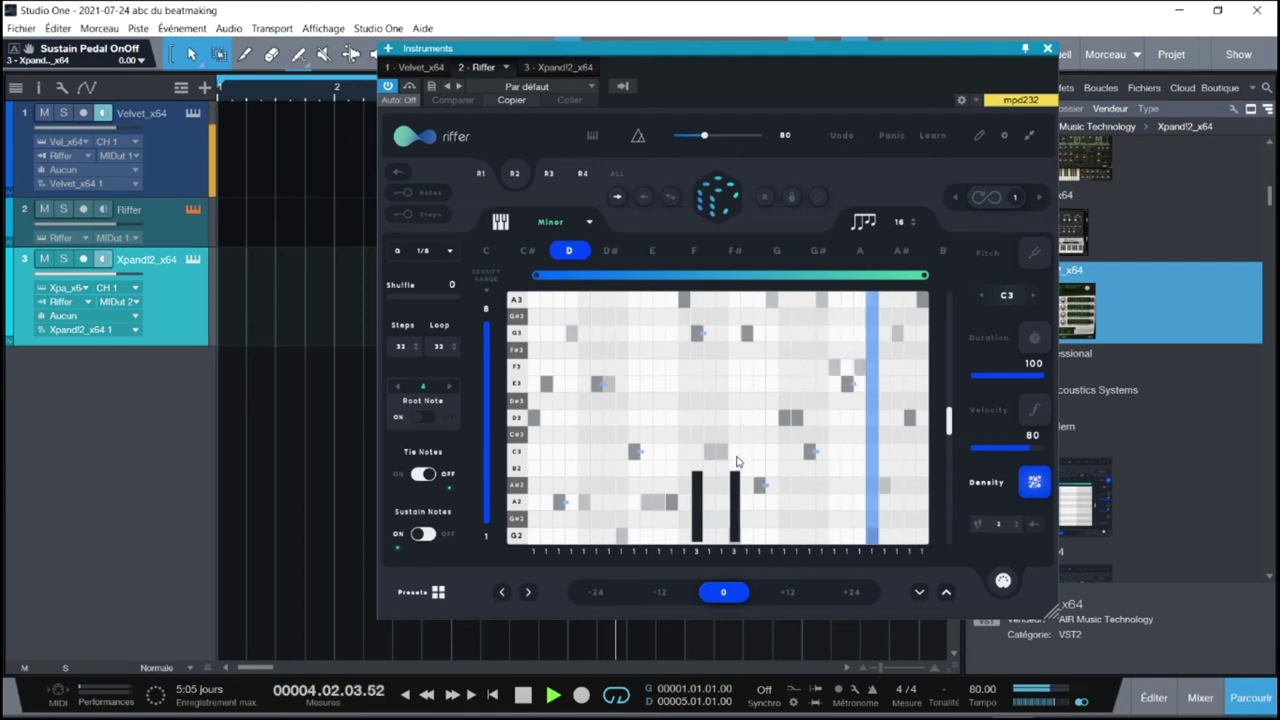
click(1037, 414)
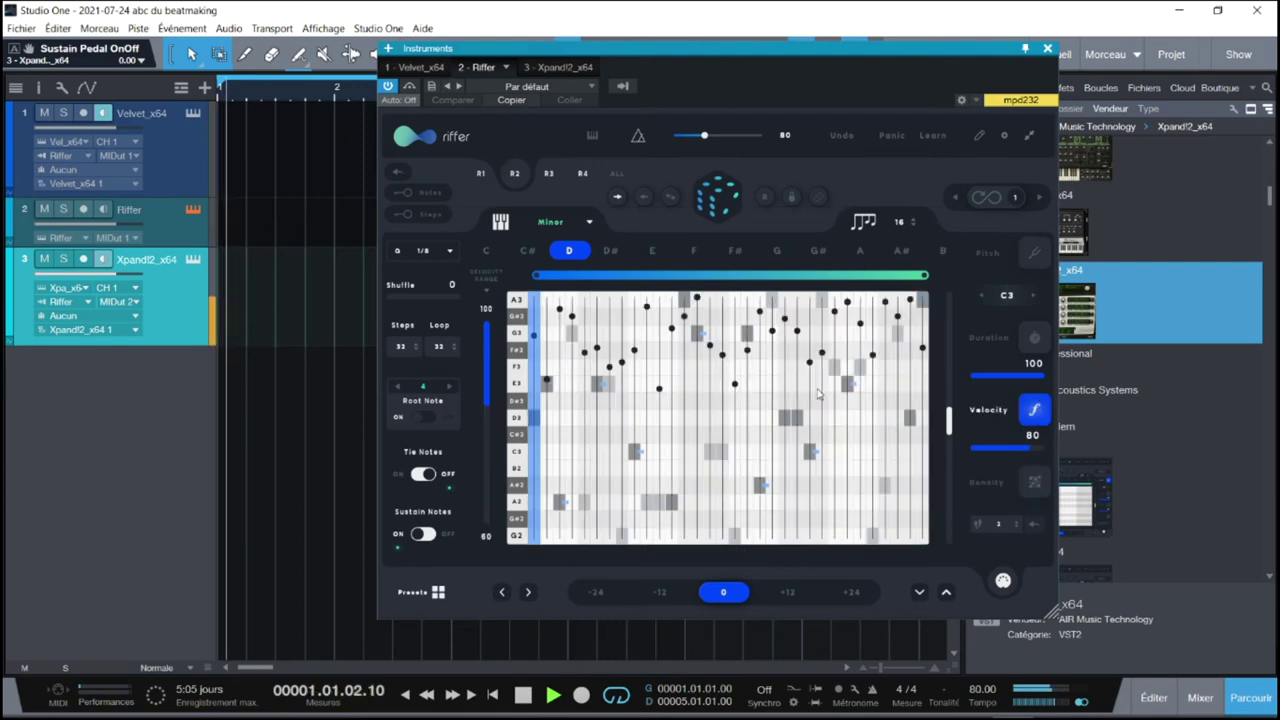
mouse_move(548, 404)
mouse_down()
mouse_move(594, 379)
mouse_move(756, 369)
mouse_move(797, 386)
mouse_move(922, 383)
mouse_up()
click(533, 388)
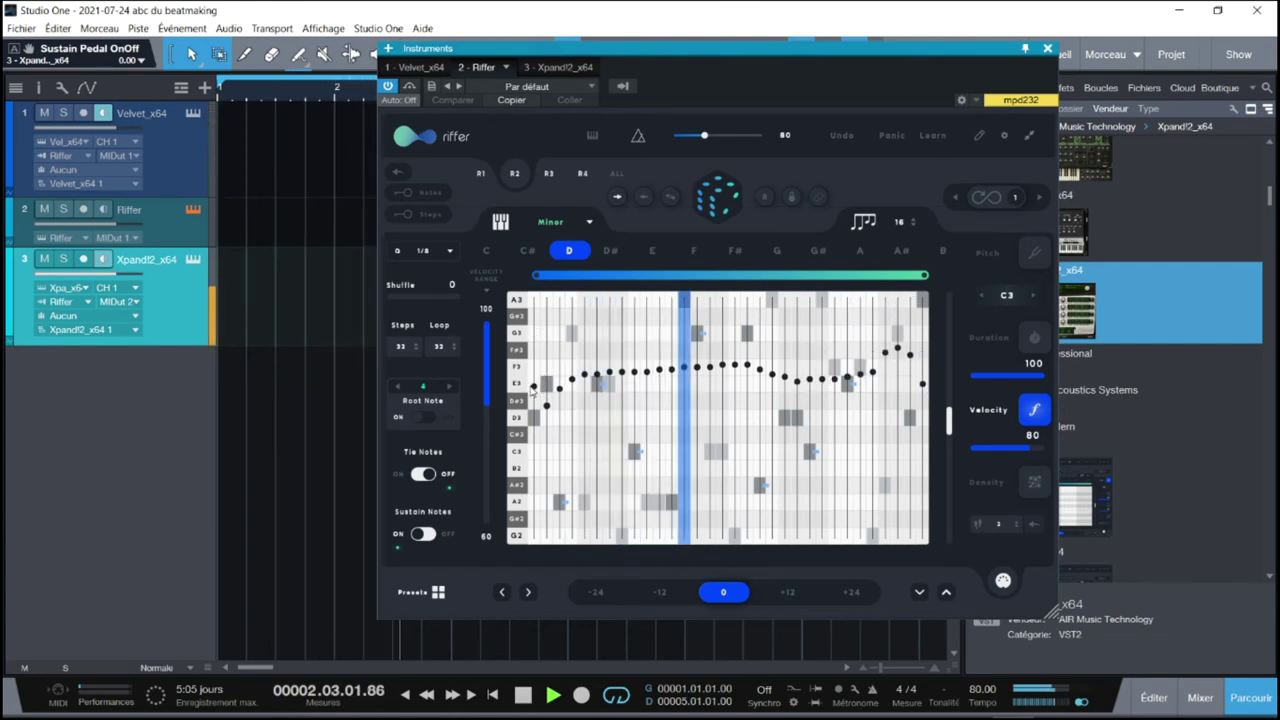
Step: Redraw riff R2's note durations from step 3 to 32, with longer notes in the middle, and return to the Pitch view
click(1034, 338)
mouse_move(680, 305)
mouse_down()
mouse_move(830, 303)
mouse_move(830, 450)
mouse_move(916, 433)
mouse_up()
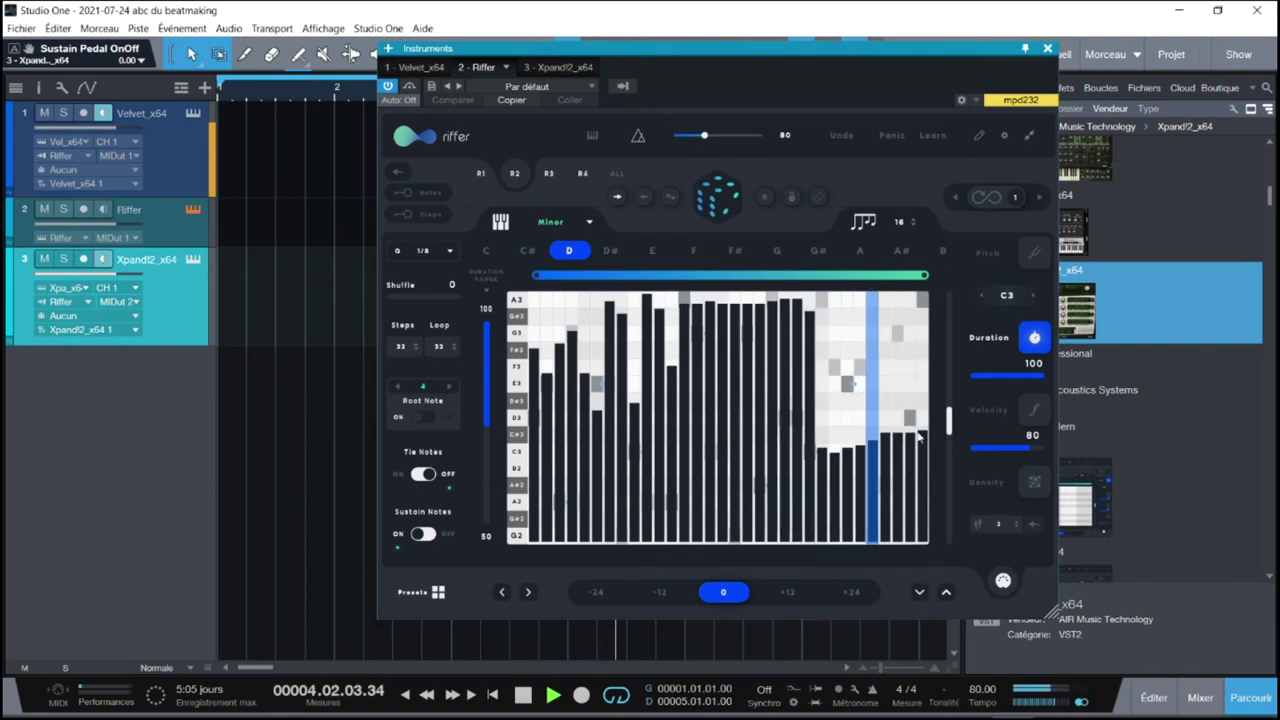
drag(558, 420, 627, 408)
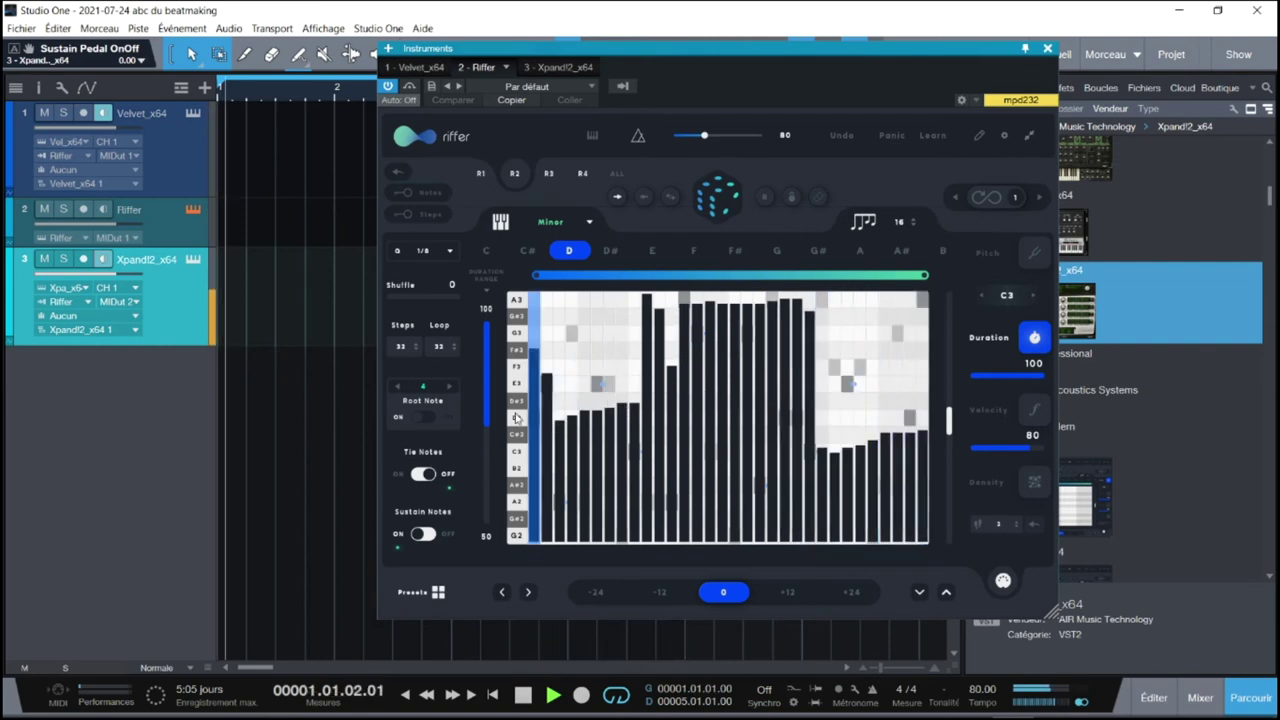
mouse_move(642, 352)
mouse_down()
mouse_move(689, 345)
mouse_move(750, 367)
mouse_move(786, 328)
mouse_move(840, 368)
mouse_up()
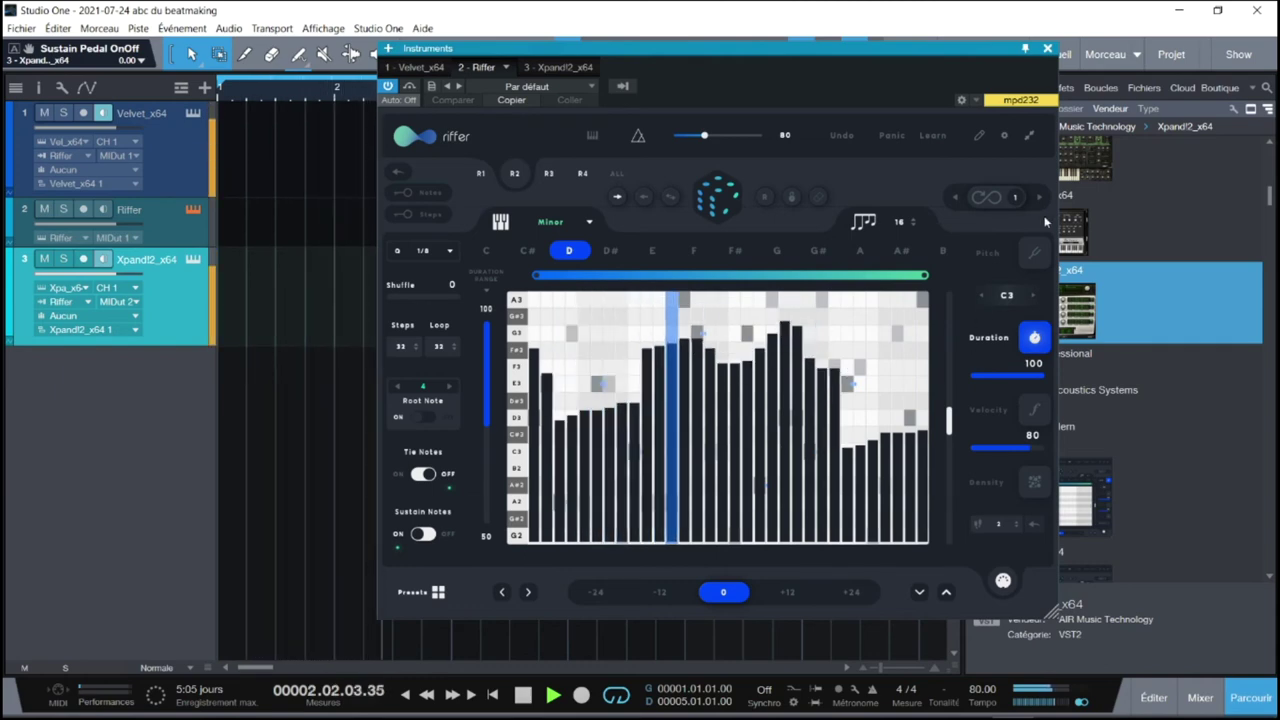
click(1038, 254)
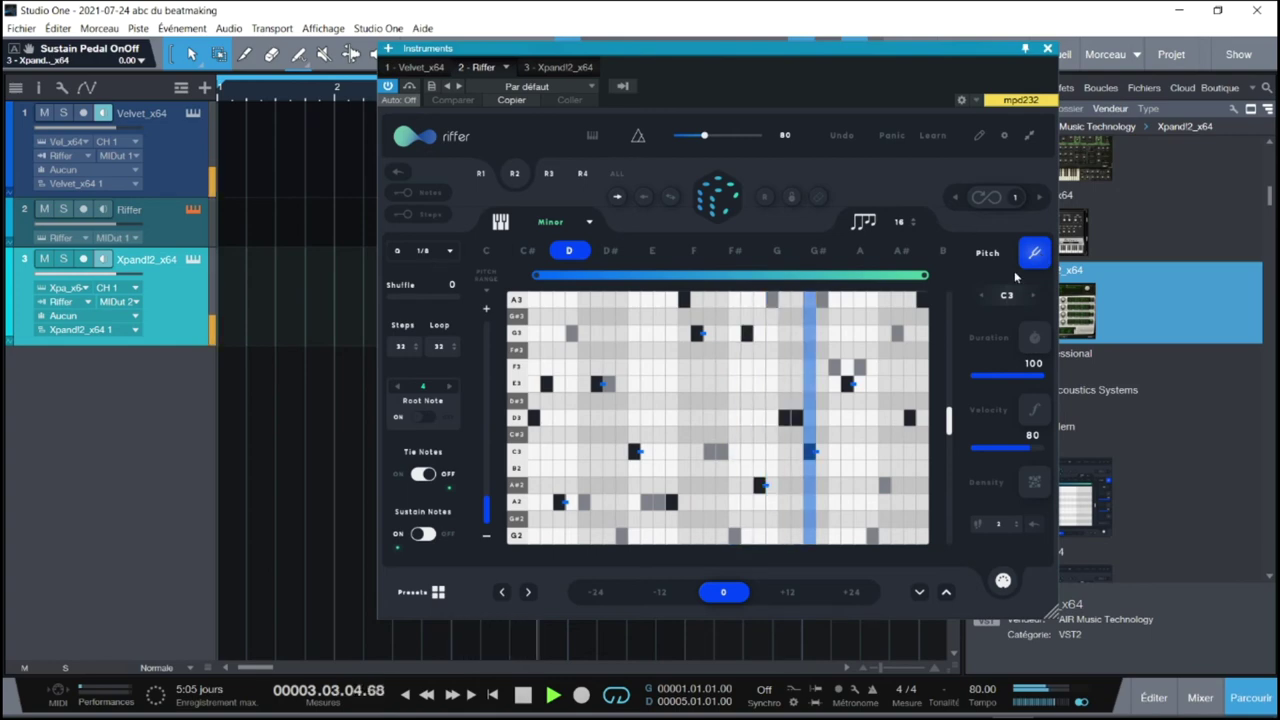
Step: Set riff R2's density to 2 on step 14 and 1 on steps 15 to 18
click(1030, 480)
drag(700, 505, 748, 507)
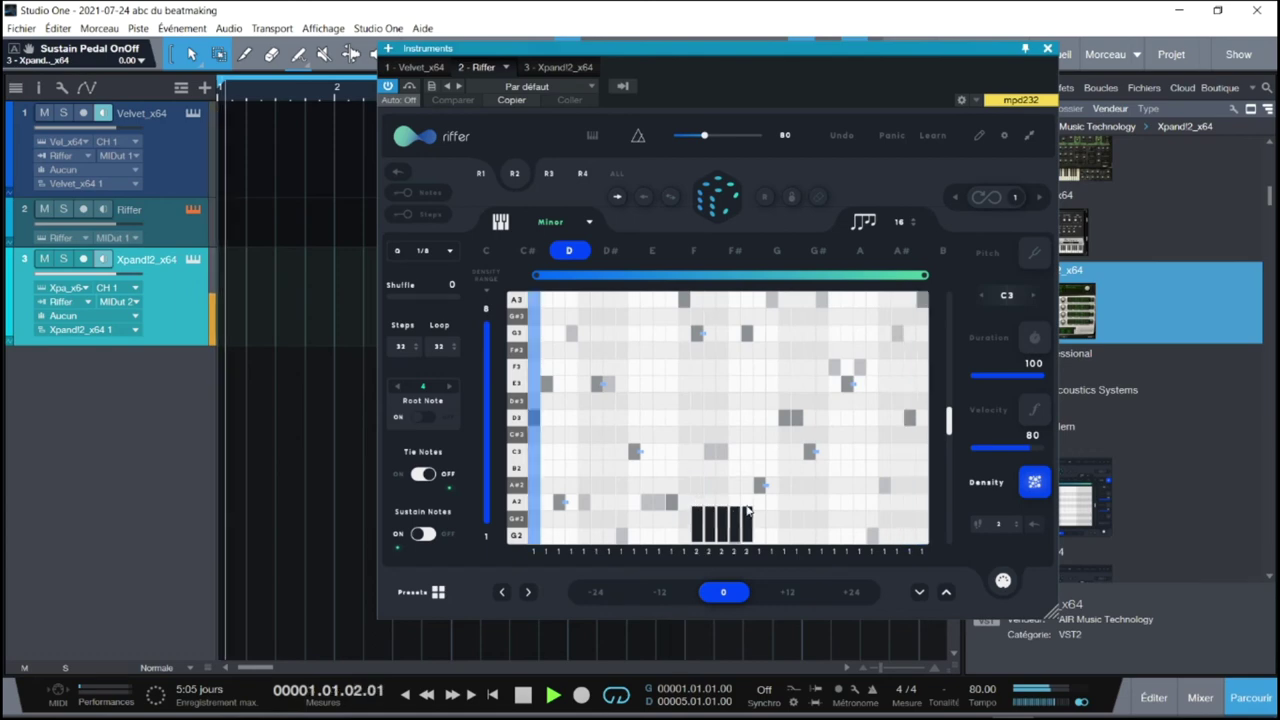
click(720, 545)
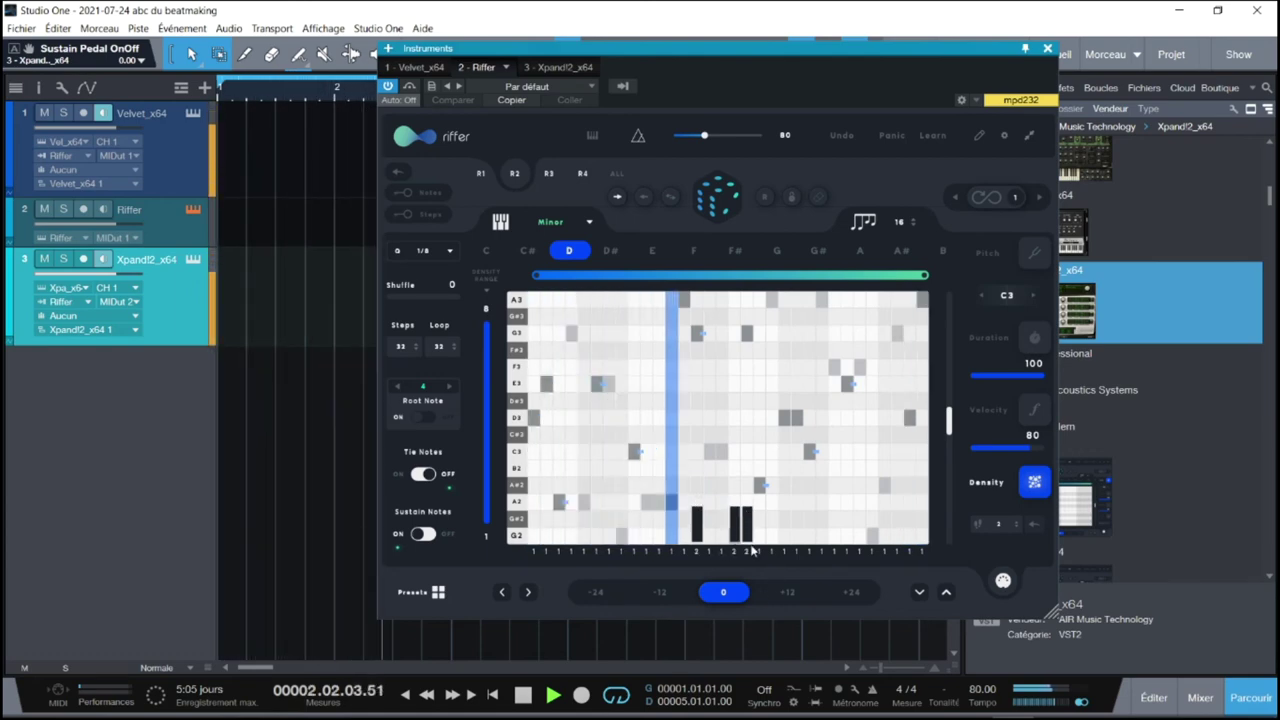
drag(750, 545, 733, 546)
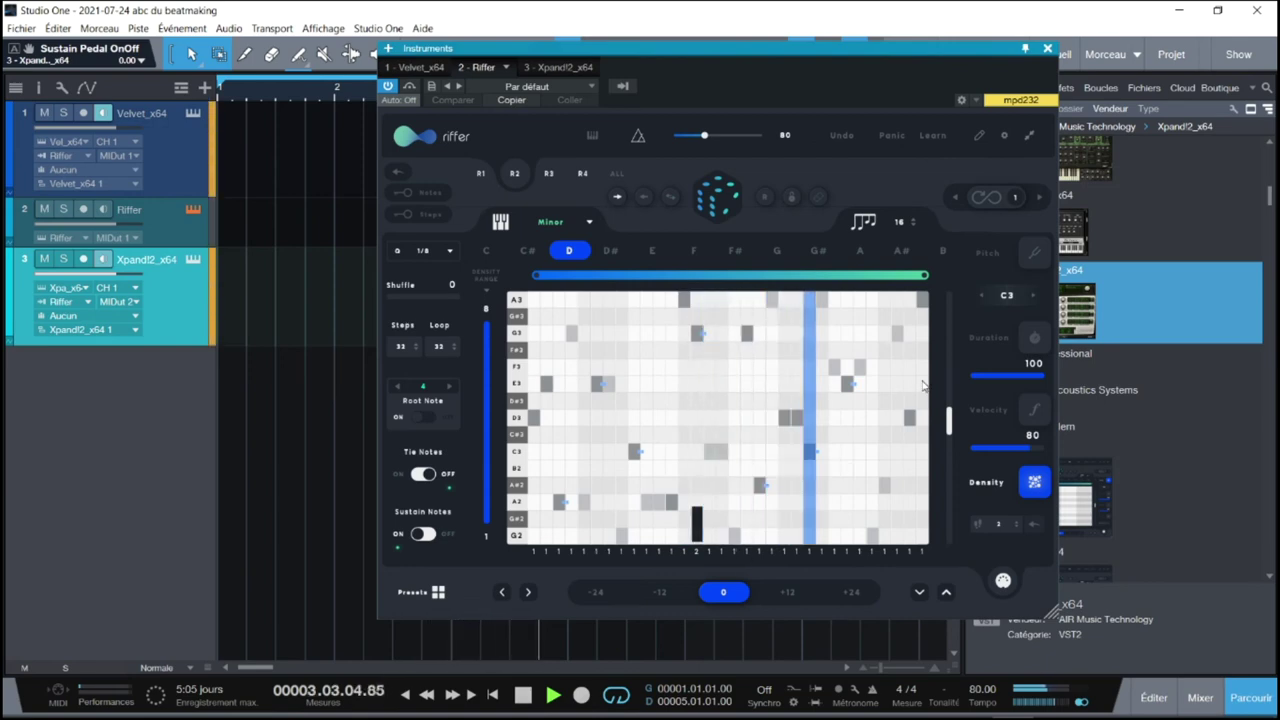
Step: Stop playback and return riff R2 to the Pitch view
key(space)
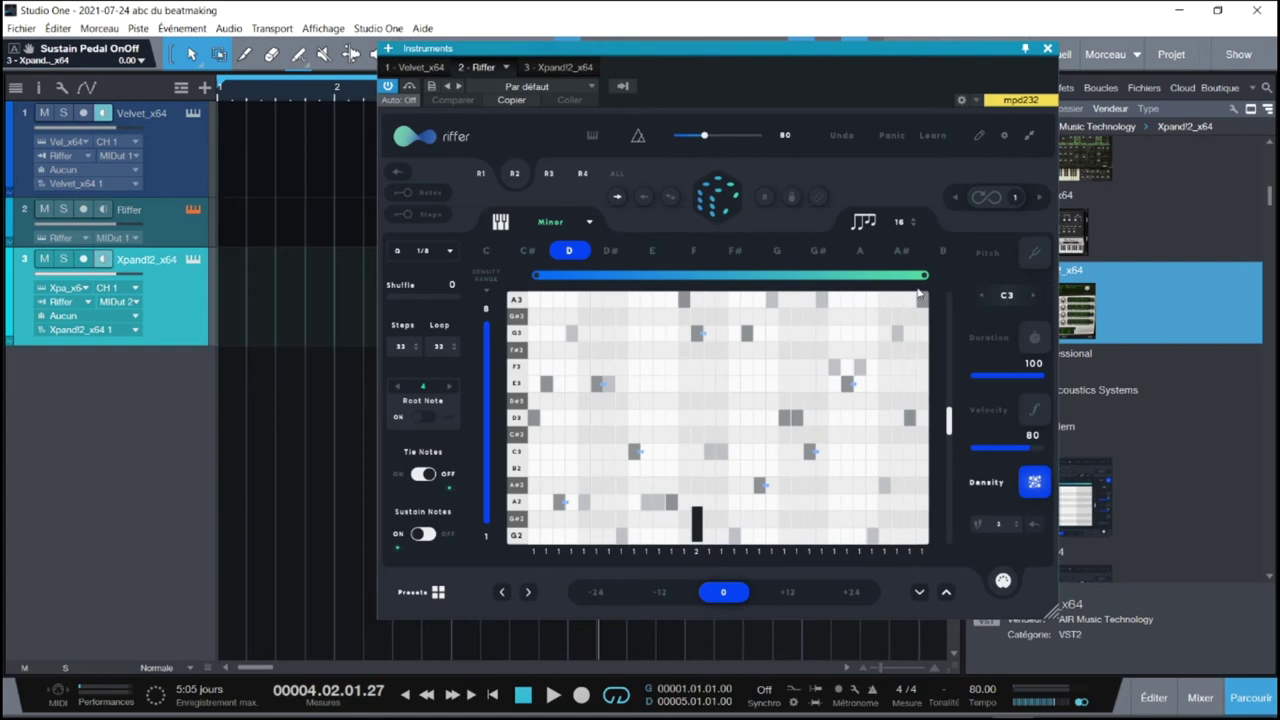
click(1037, 252)
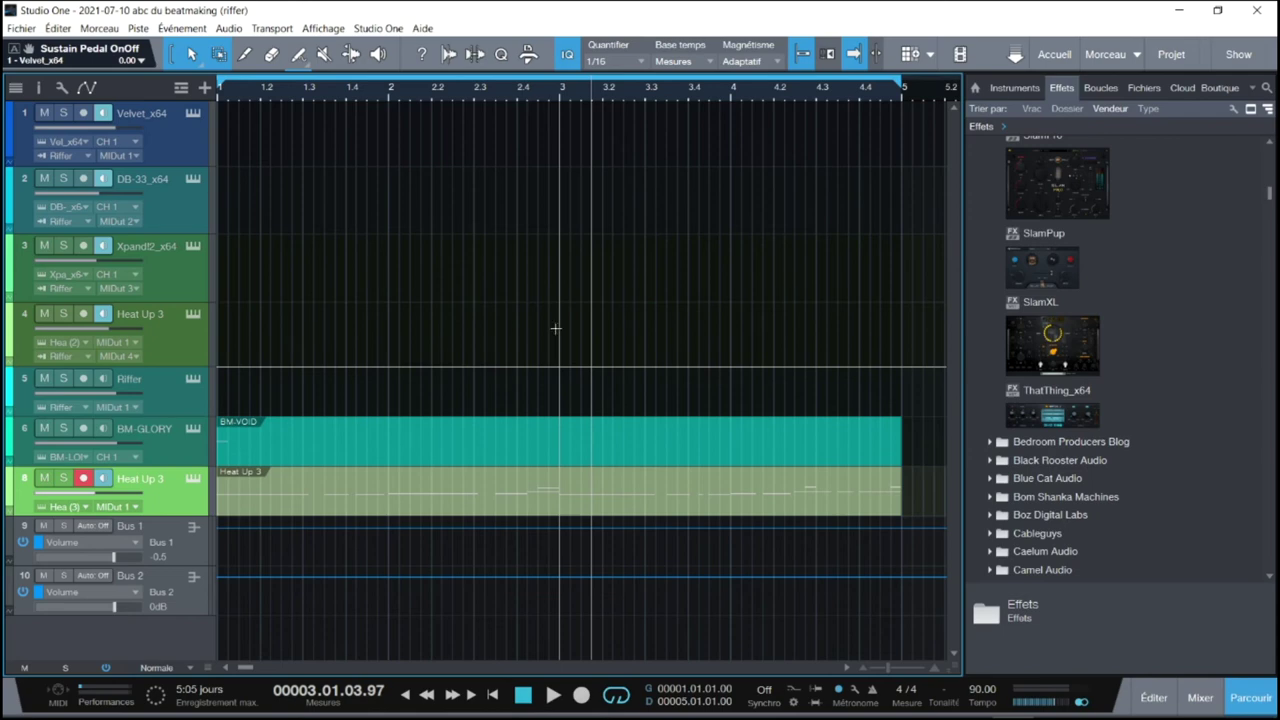
Step: In the 2021-07-10 abc du beatmaking (riffer) song, inspect the Velvet, DB-33, Xpand!2 and track 4 Heat Up 3 instruments and the mixer channels
click(193, 113)
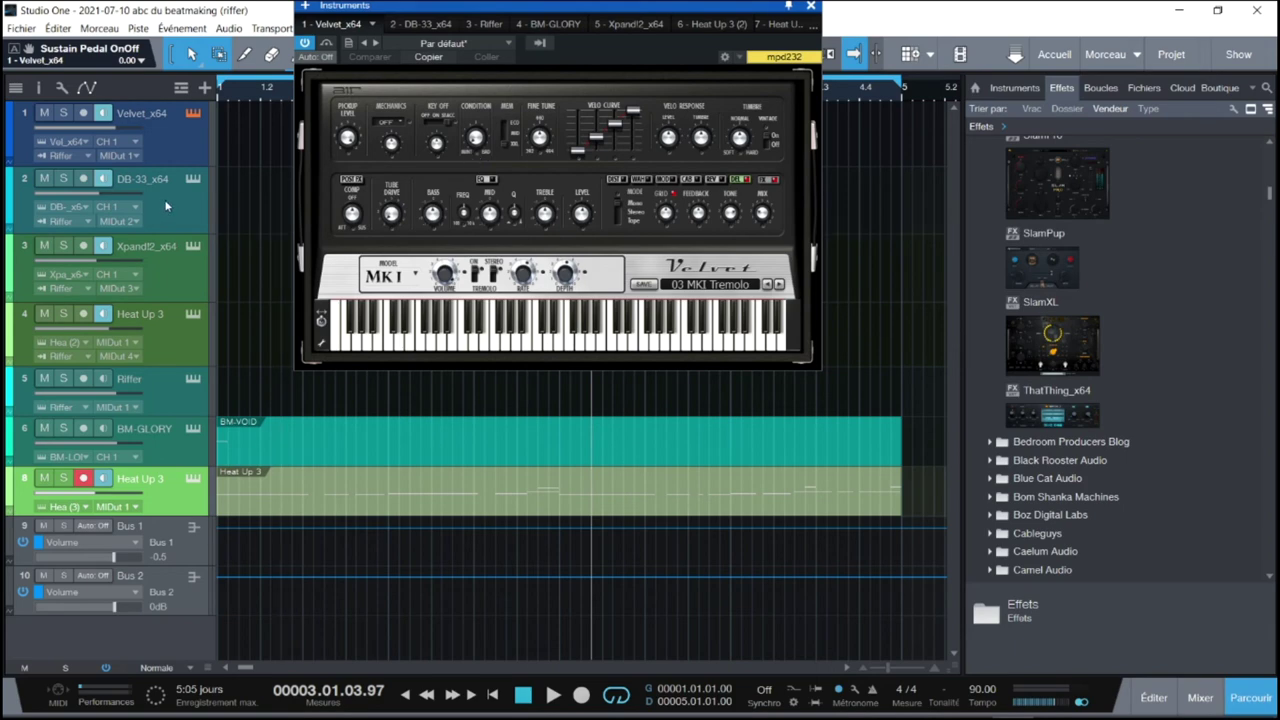
click(192, 179)
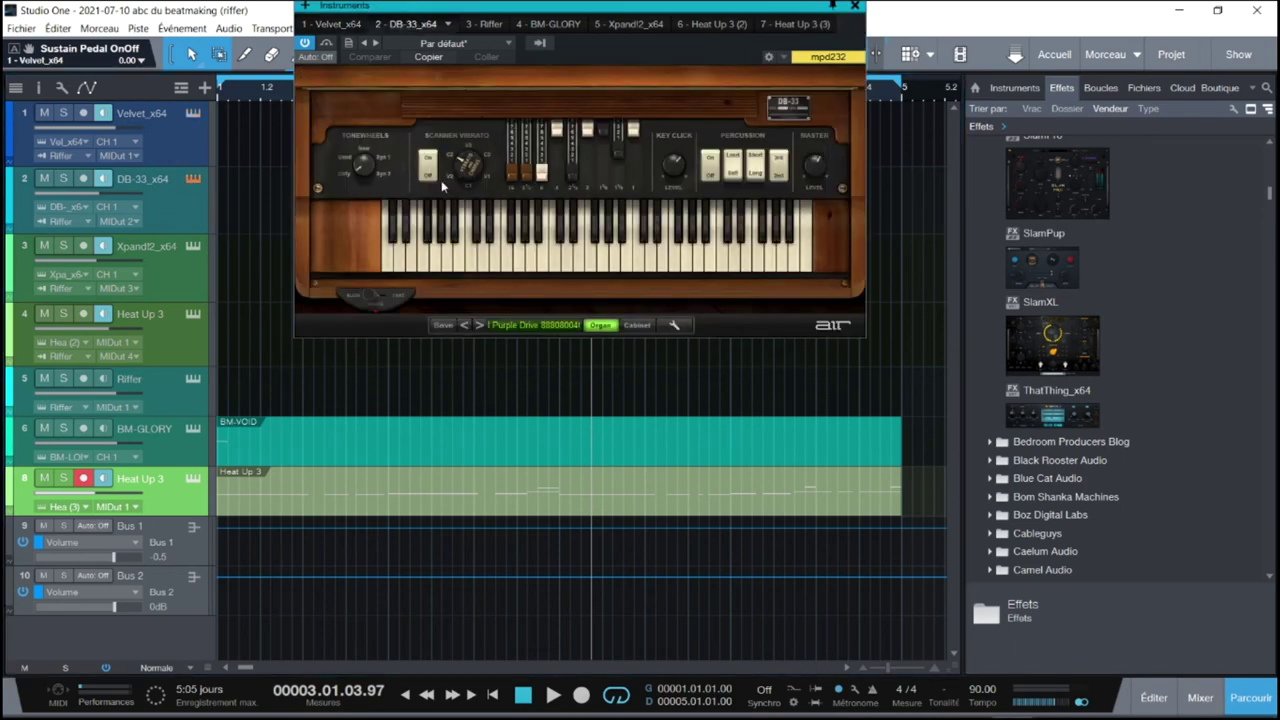
click(193, 246)
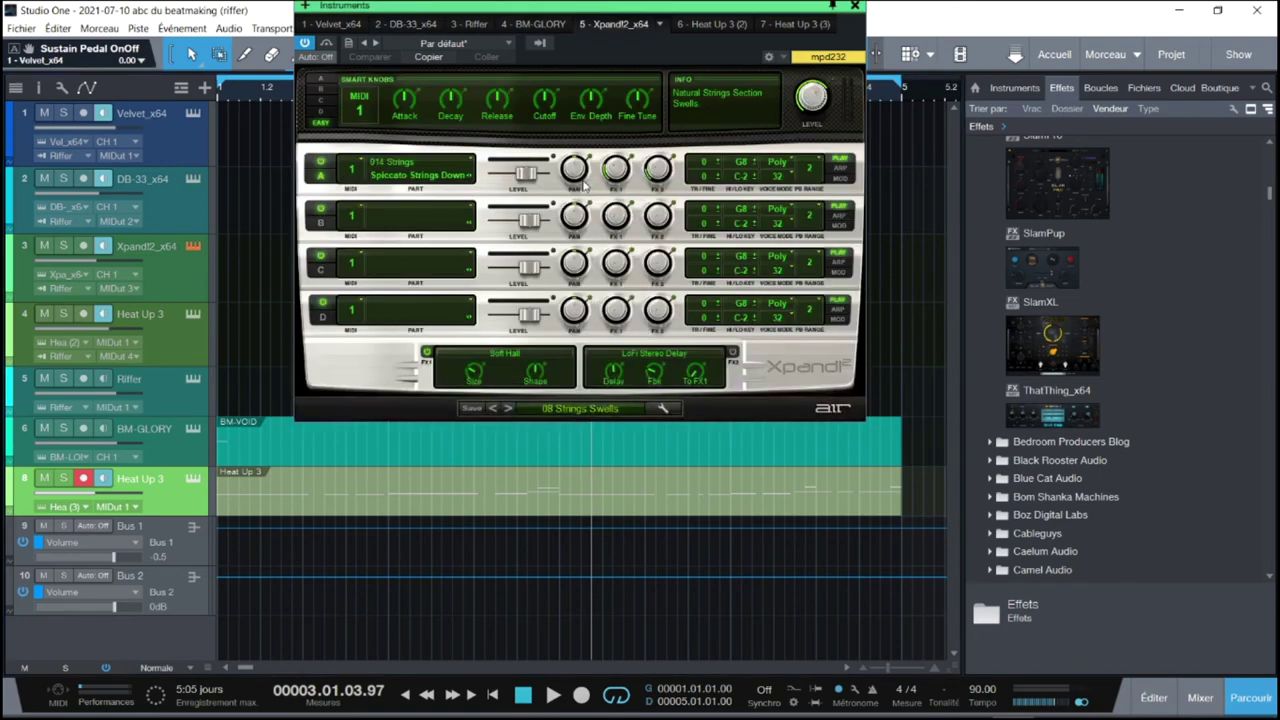
click(854, 6)
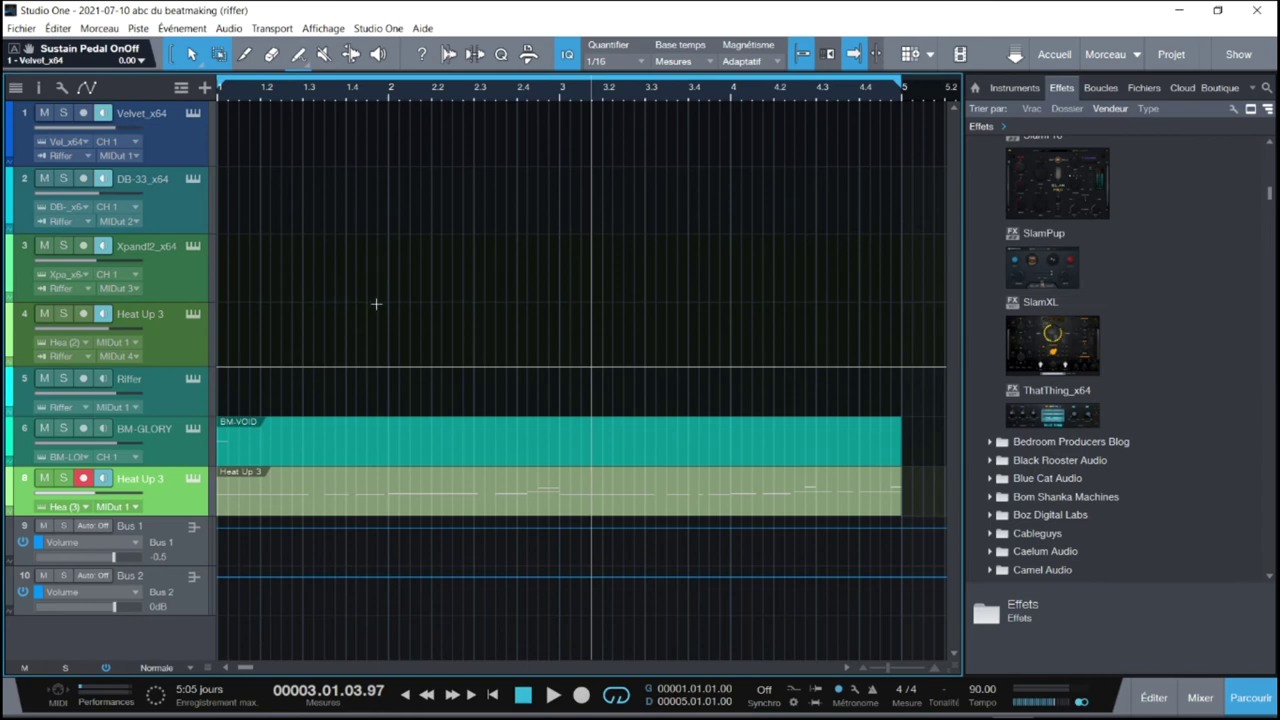
click(192, 314)
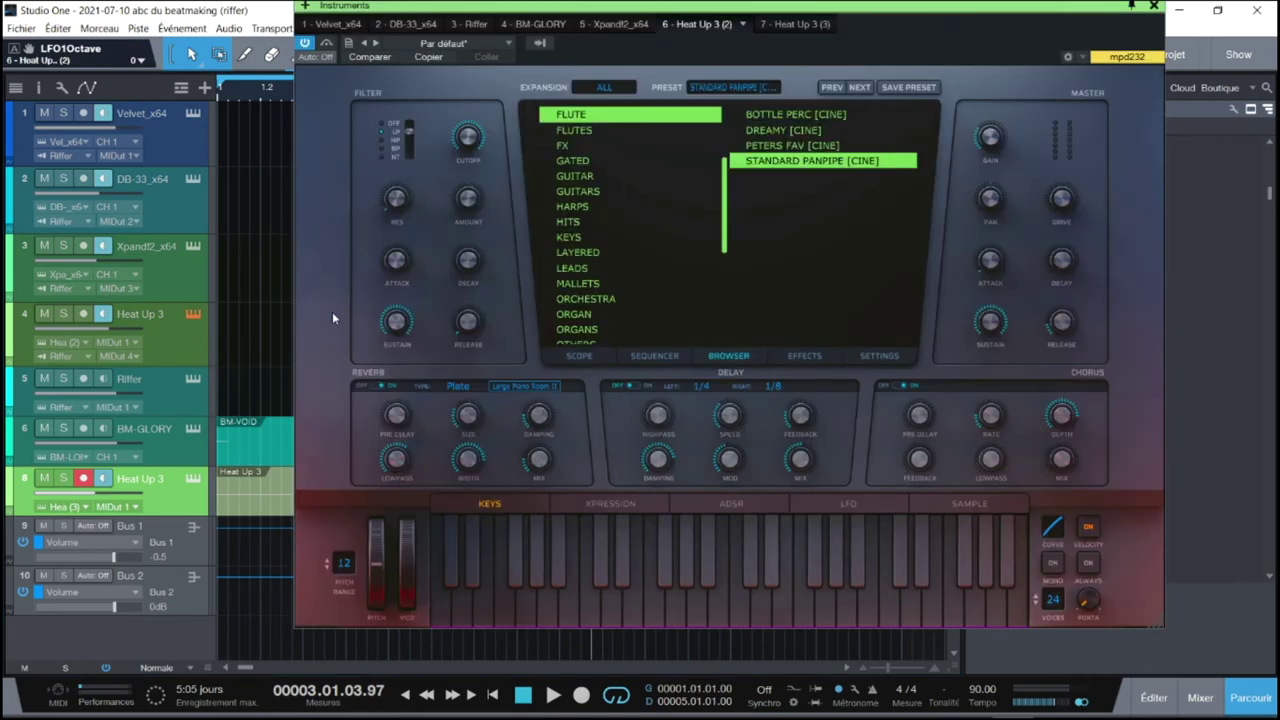
click(1155, 6)
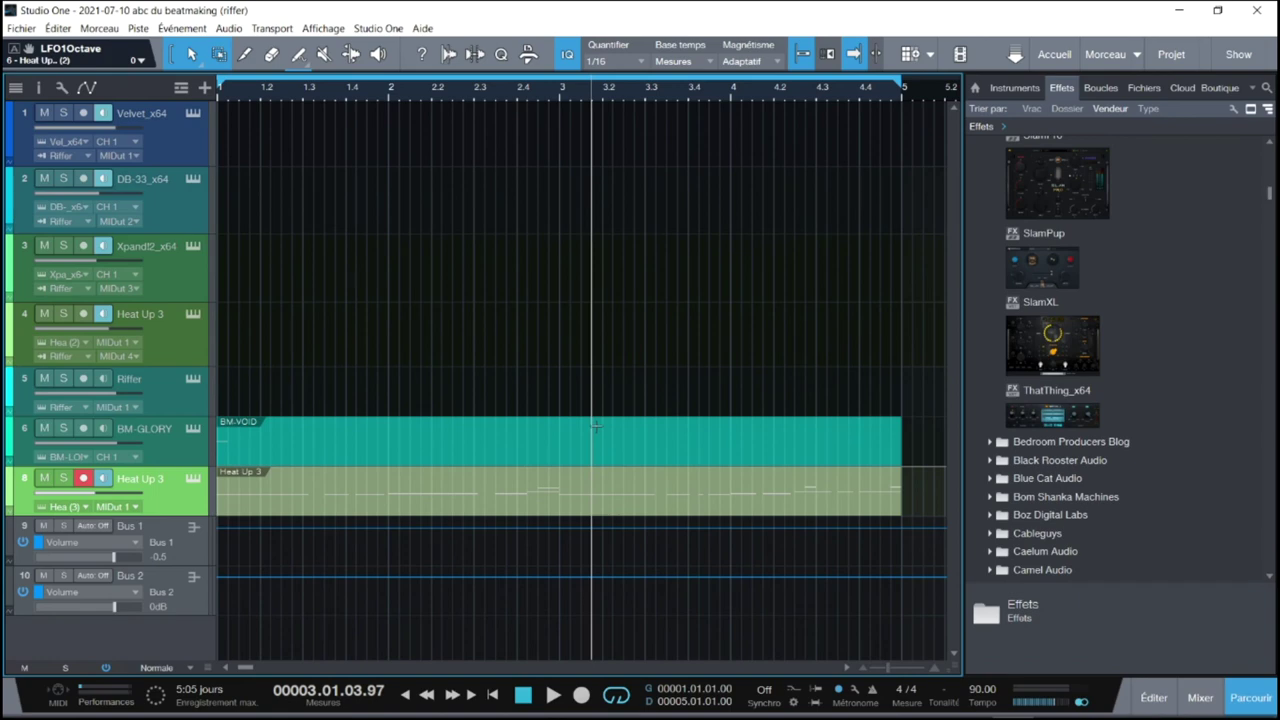
key(F3)
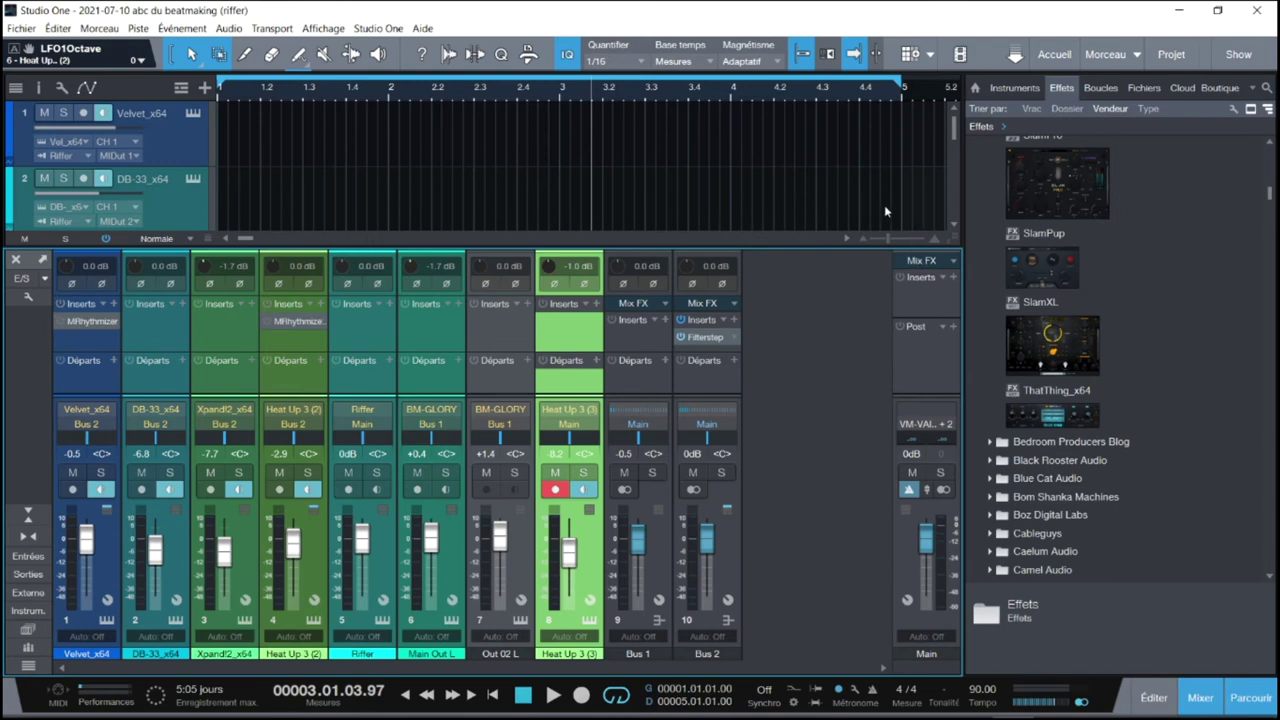
key(F3)
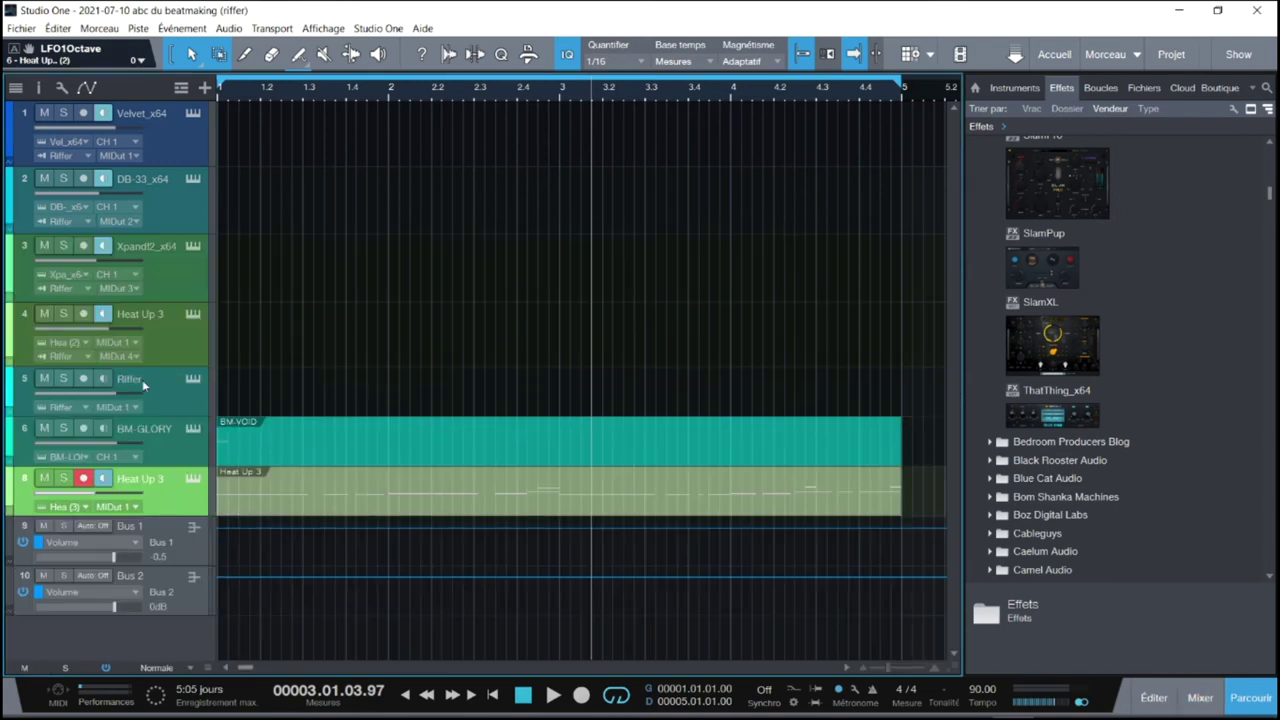
Step: Solo the Velvet, DB-33, Xpand!2, track 4 Heat Up 3 and Riffer tracks, open Riffer and start playback
click(63, 316)
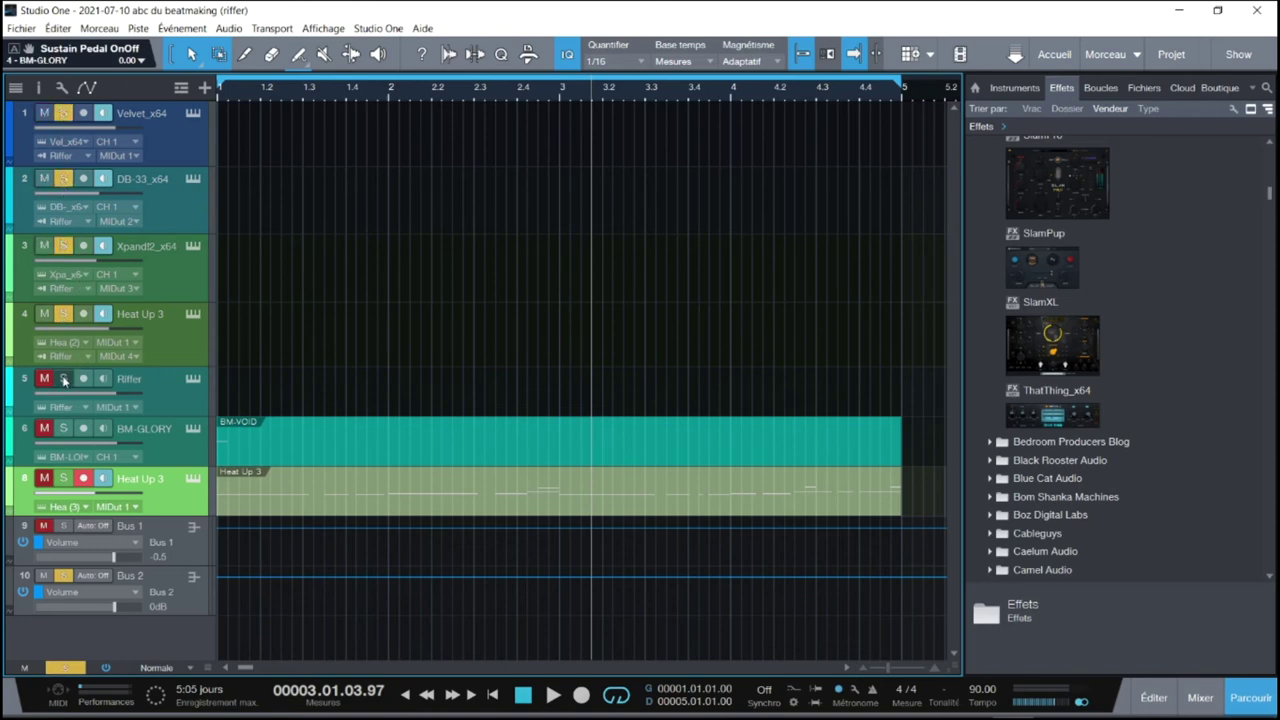
click(190, 378)
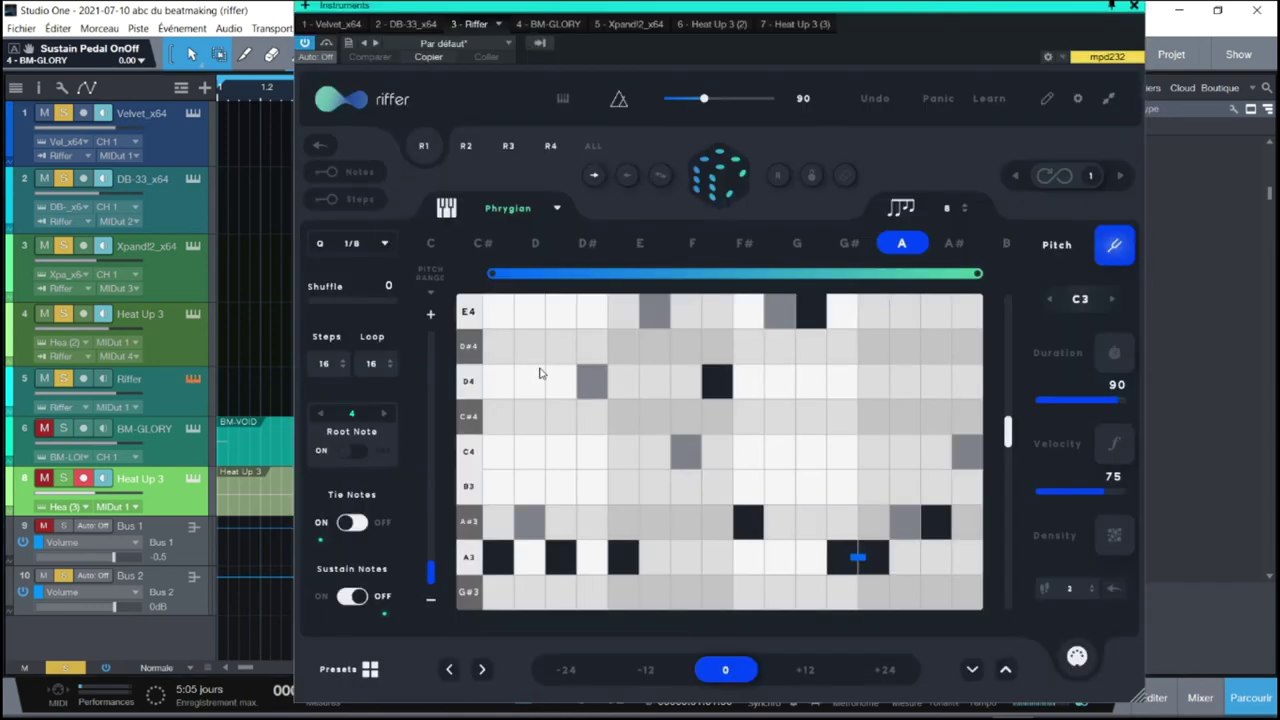
key(space)
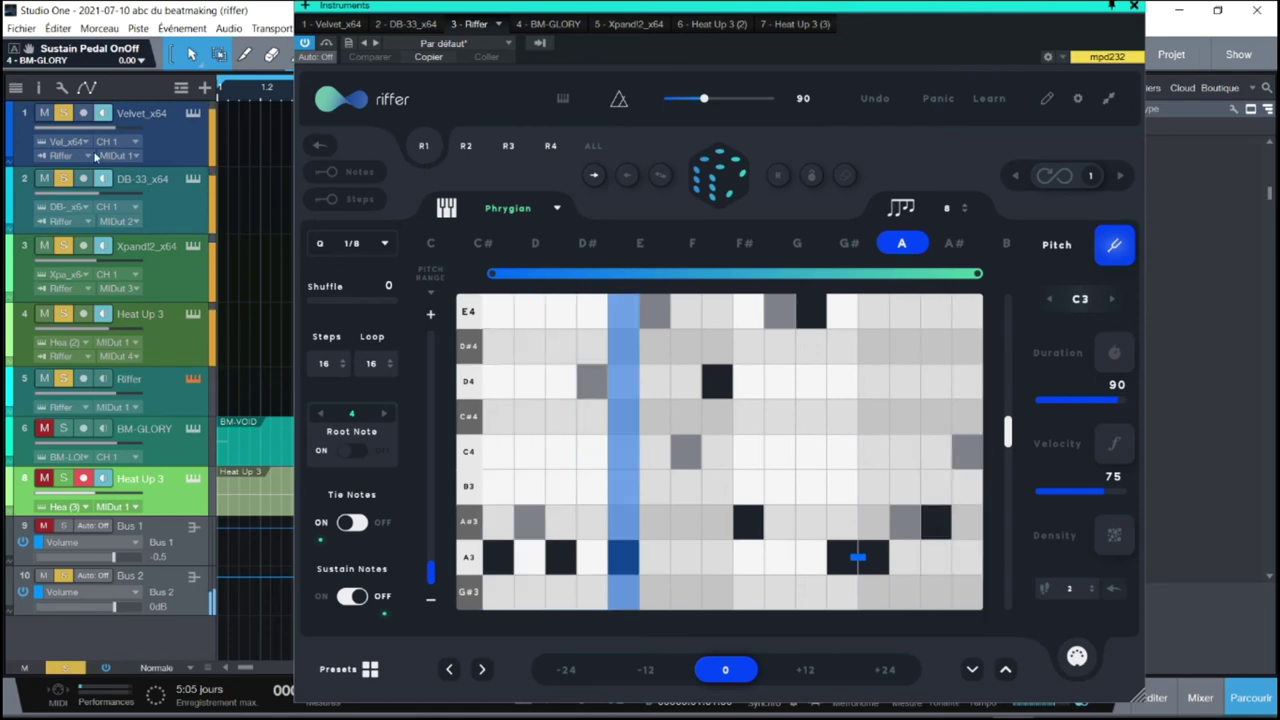
Step: Remove the solo from Velvet, DB-33 and Xpand!2, and check the notes Riffer sends to the track 4 Heat Up 3 instrument
click(64, 115)
click(63, 179)
click(62, 247)
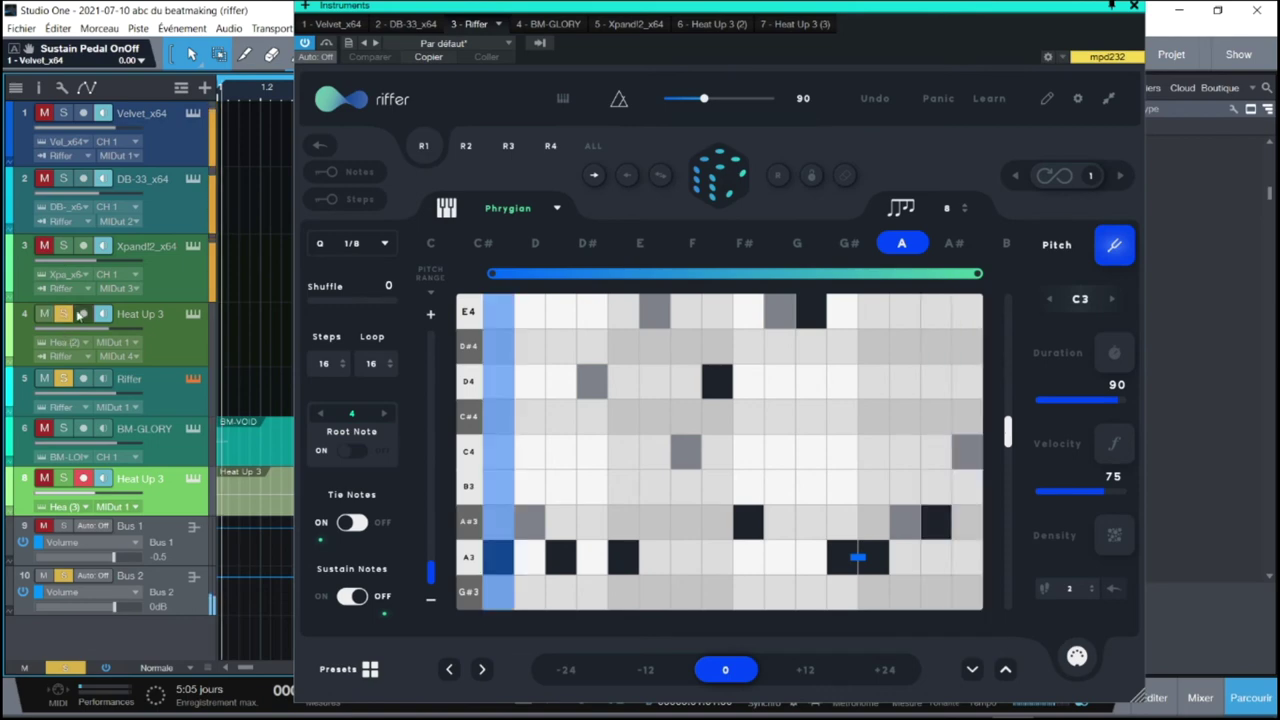
click(193, 314)
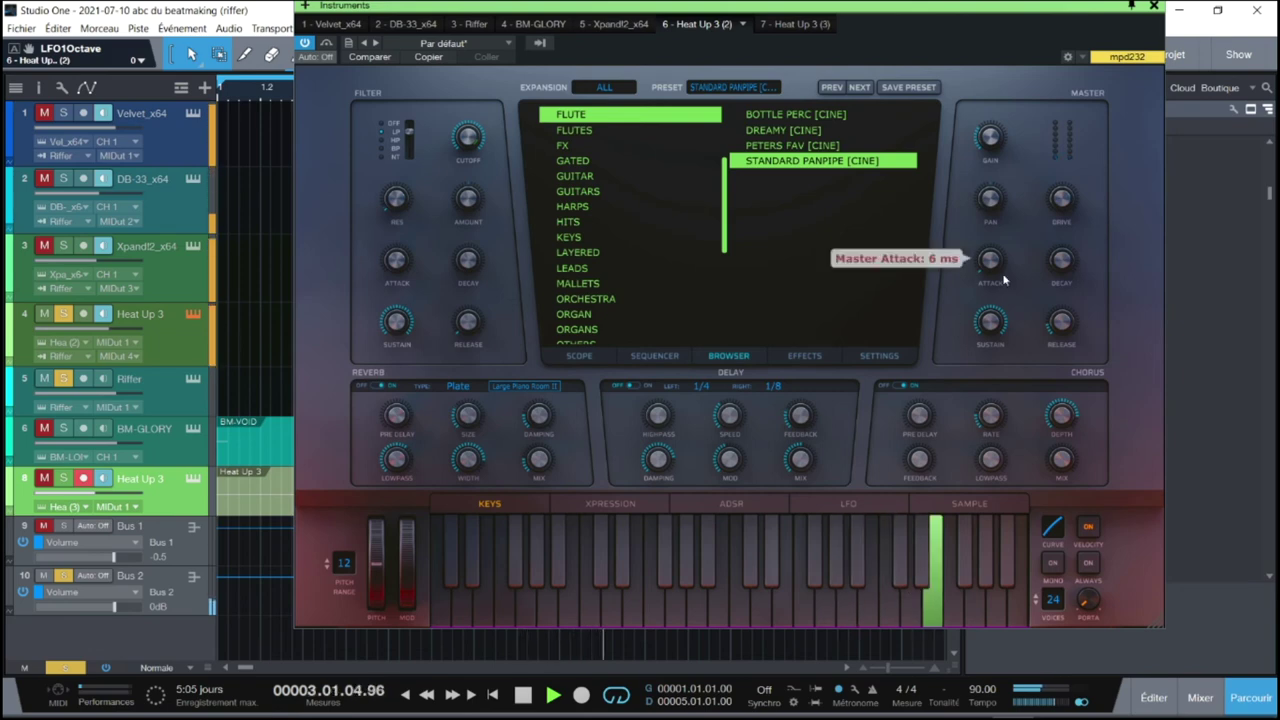
click(1153, 7)
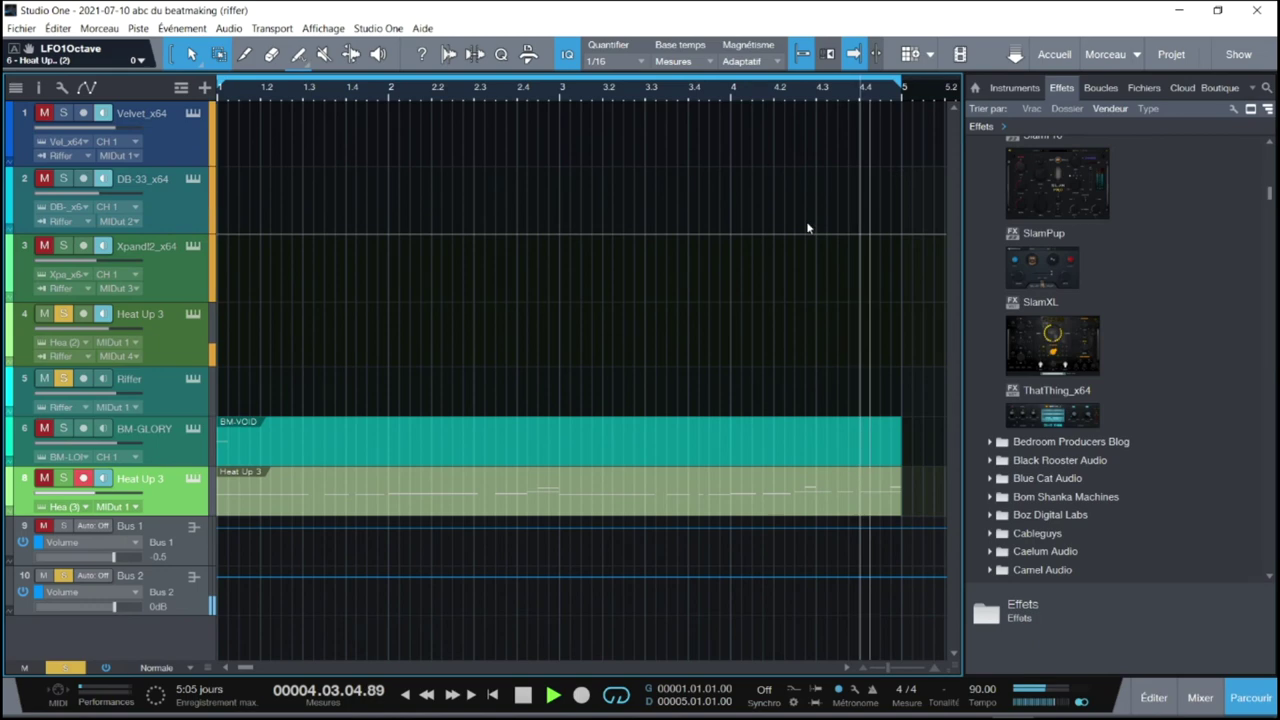
Step: Look at the track 4 Heat Up 3 instrument again and display riff R4 in Riffer
click(193, 313)
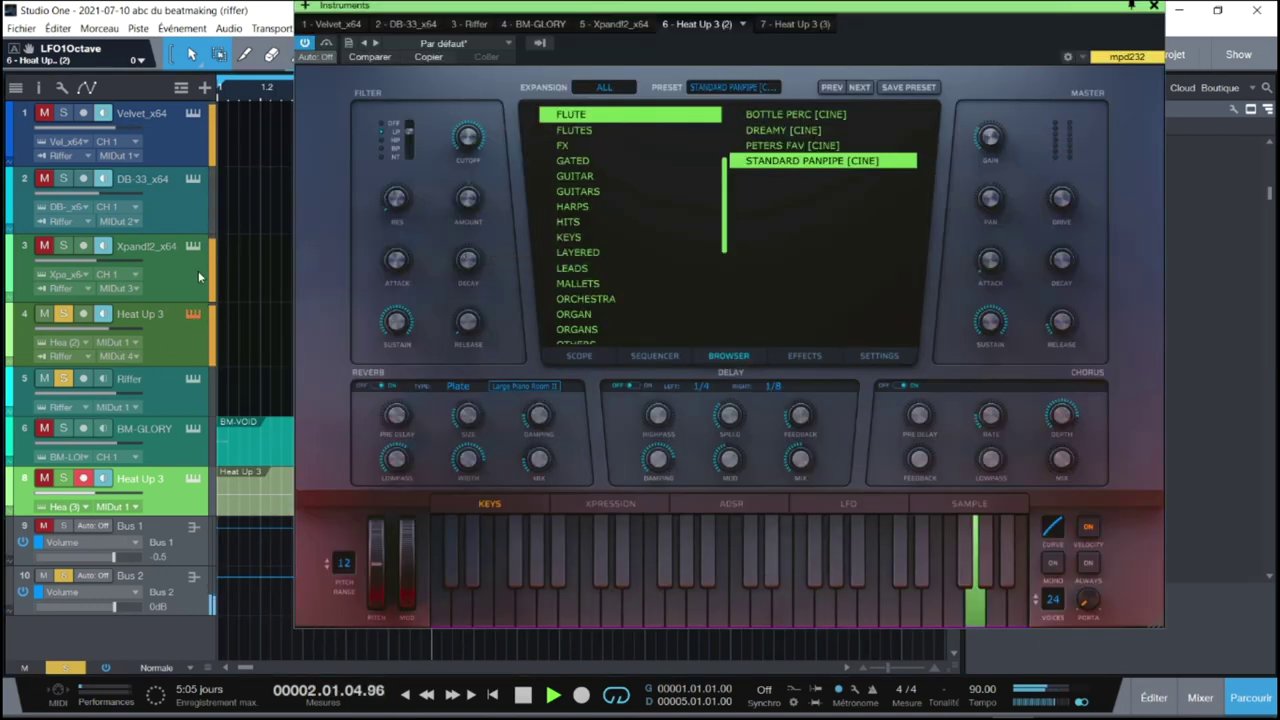
click(194, 379)
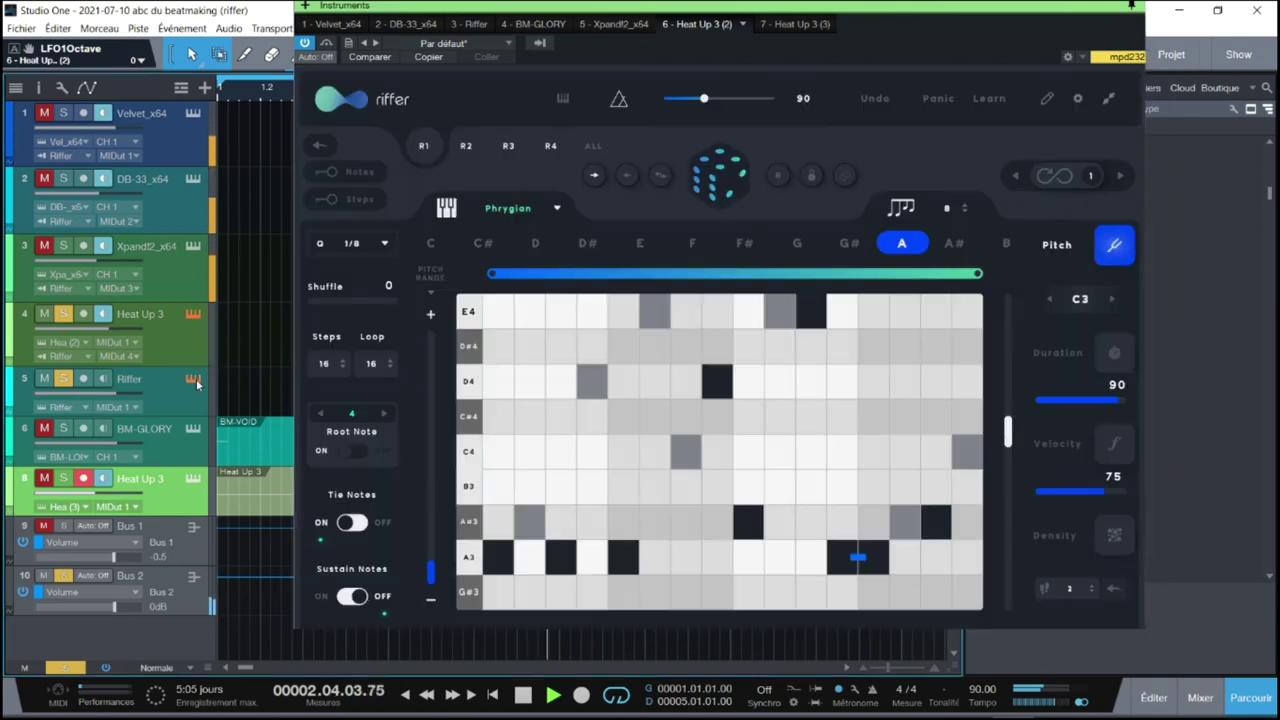
click(550, 146)
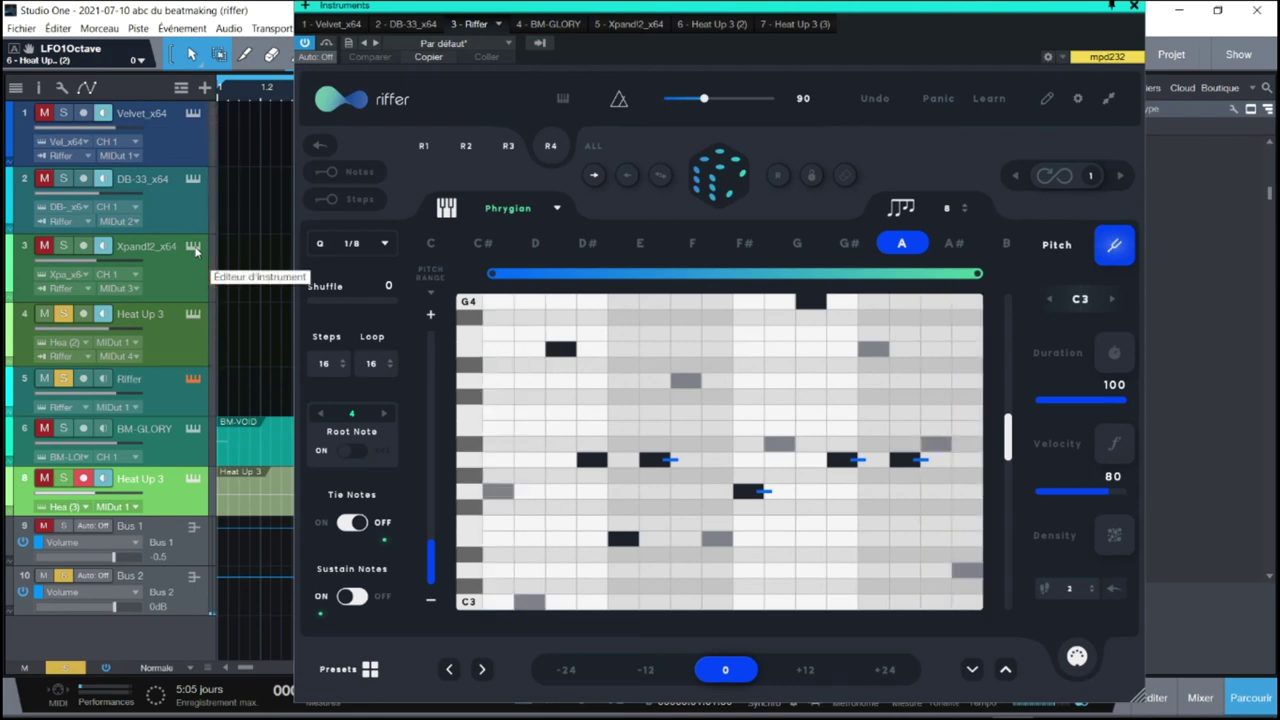
Step: Solo Xpand!2 instead of track 4 Heat Up 3, open its instrument and play the song from the beginning
click(64, 247)
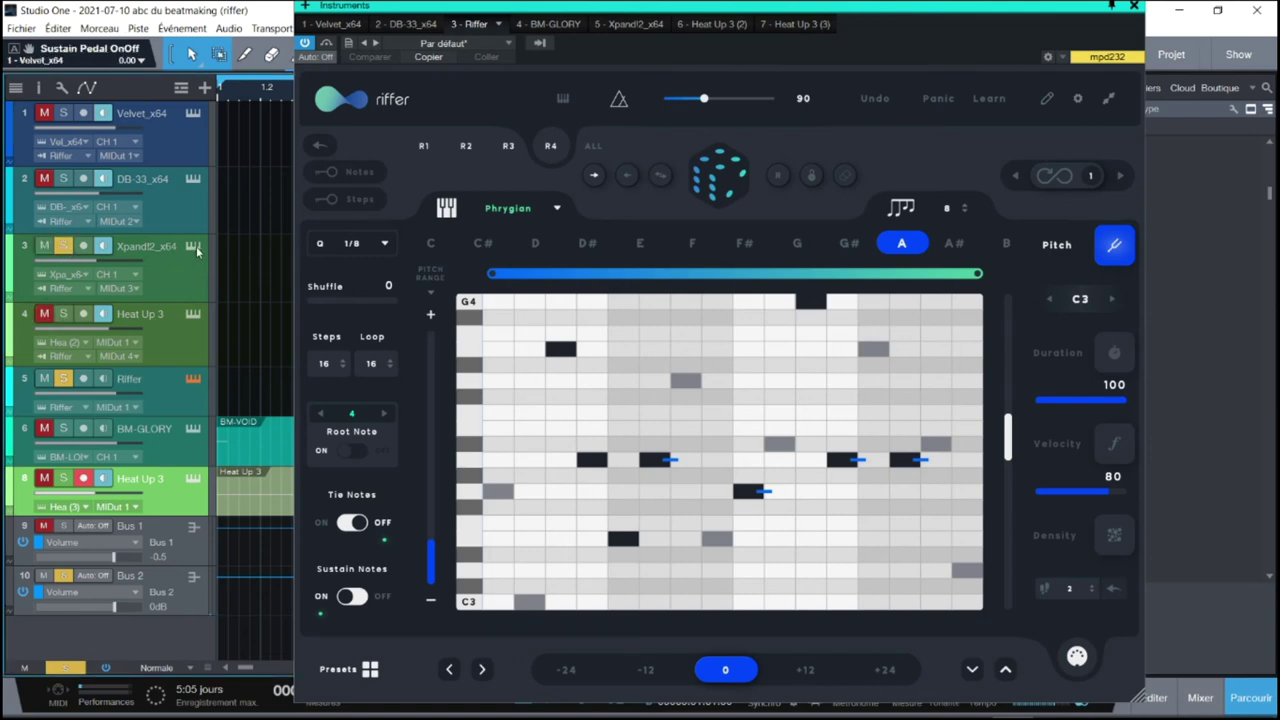
click(195, 249)
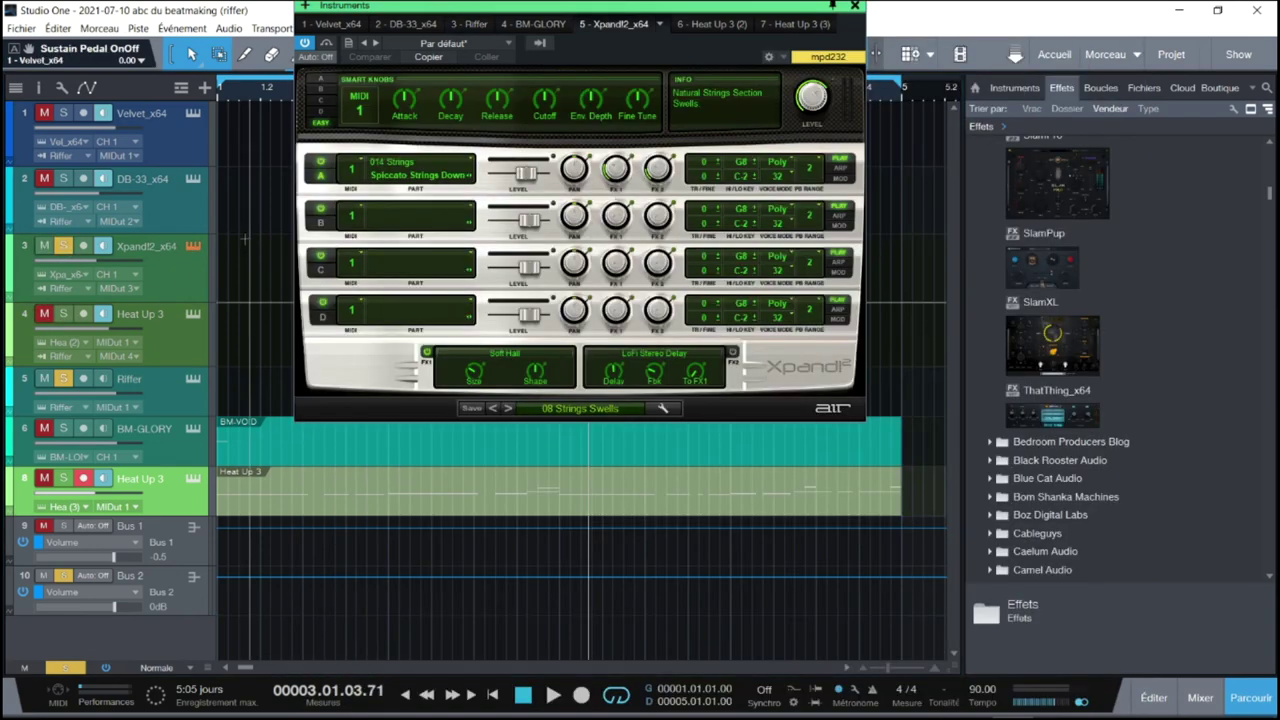
key(Home)
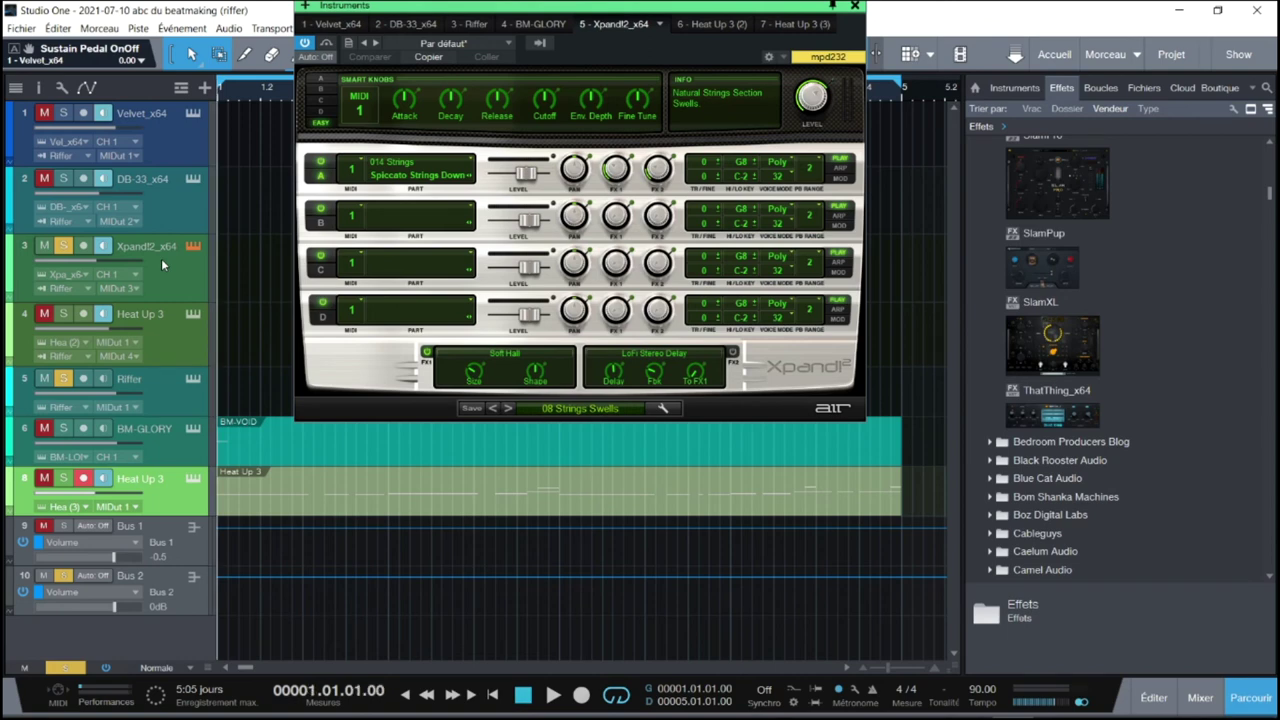
key(space)
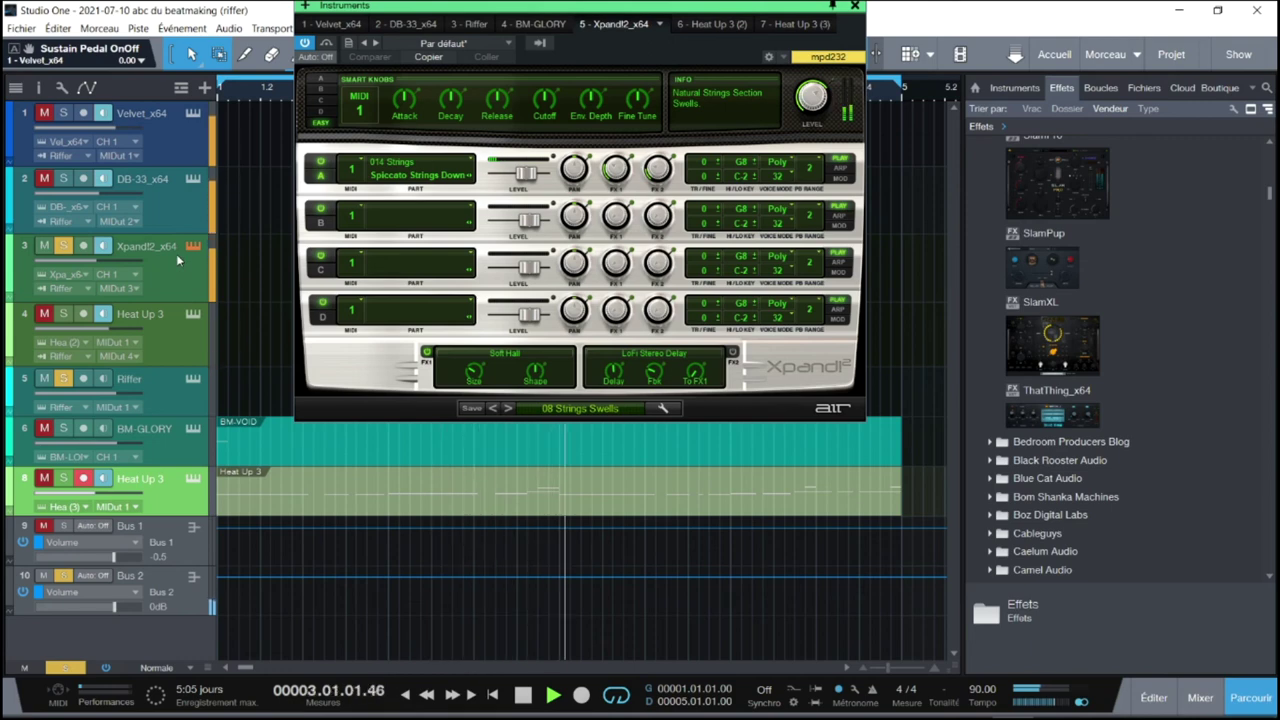
Step: Show the mixer, open the Filterstep insert on Bus 2 and generate two new random filter patterns during playback
mouse_move(103, 705)
key(F3)
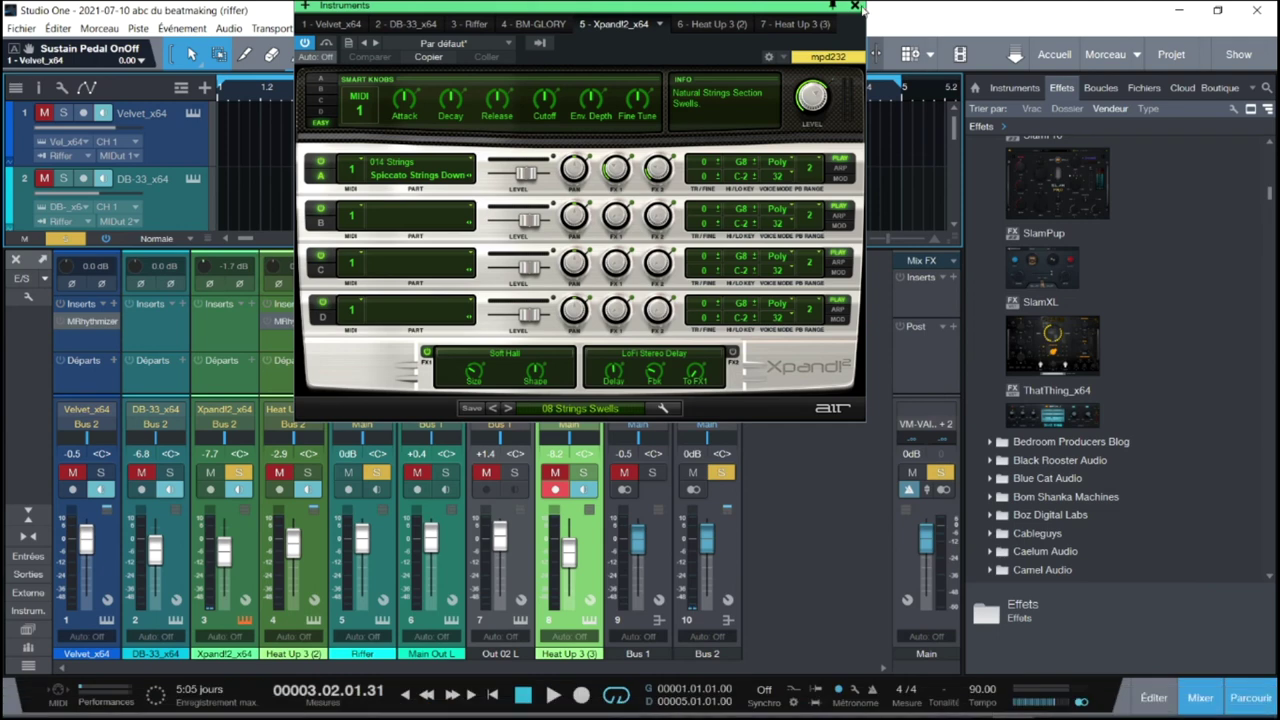
click(855, 6)
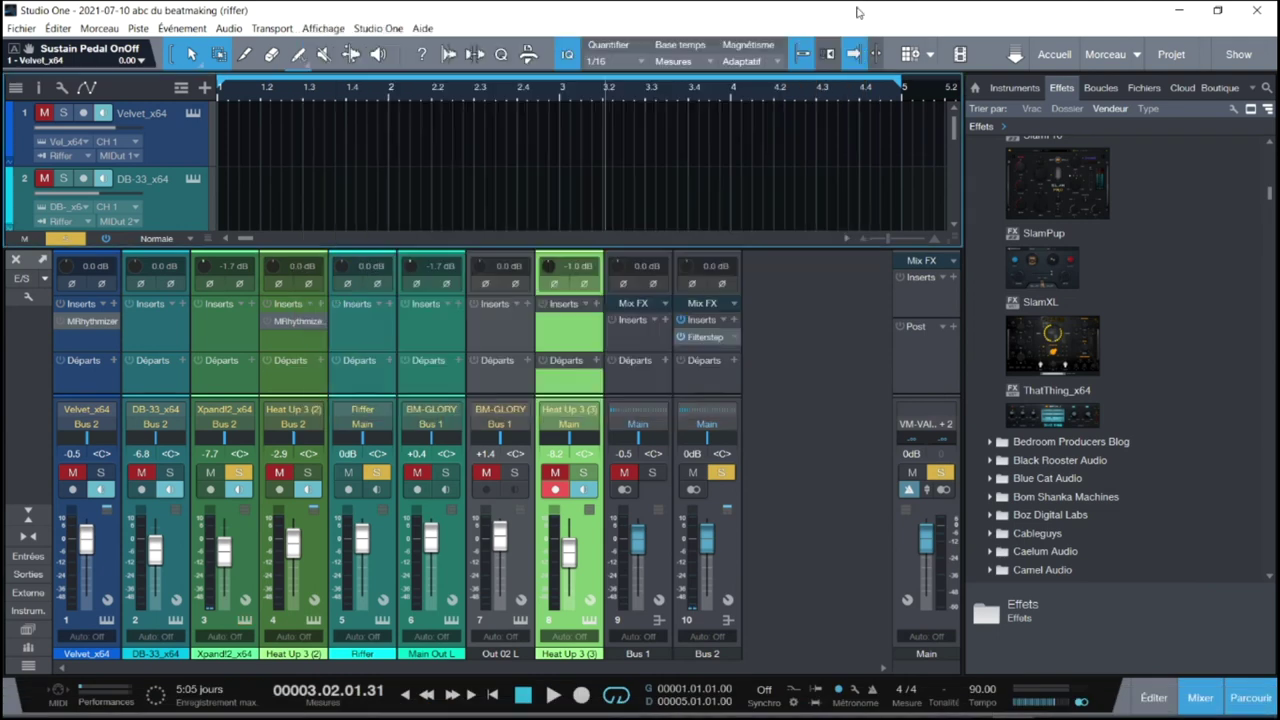
click(705, 338)
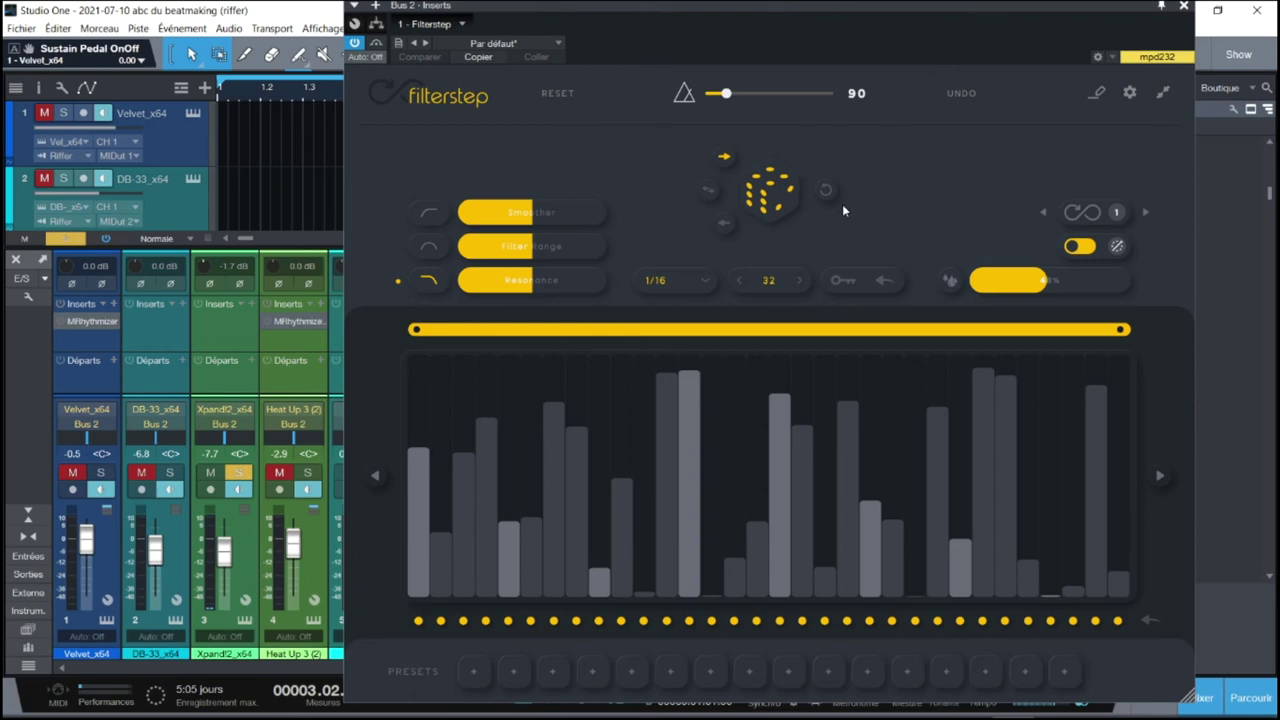
click(765, 190)
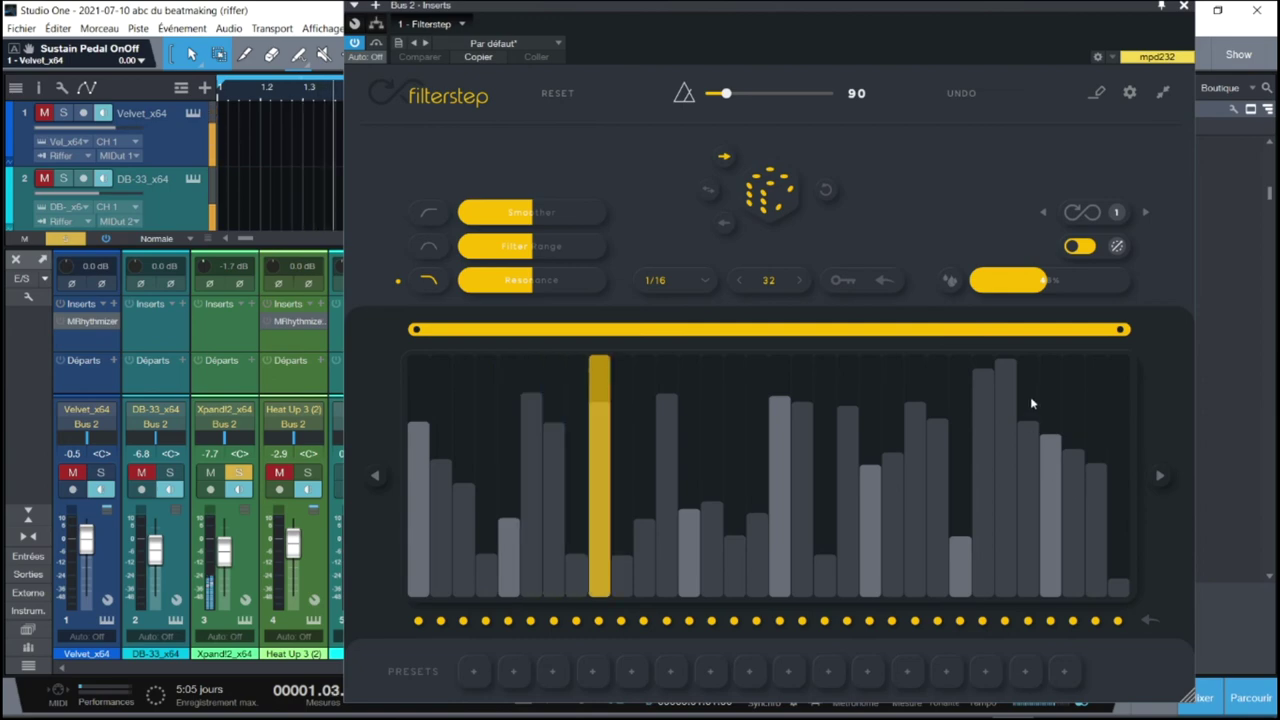
click(777, 208)
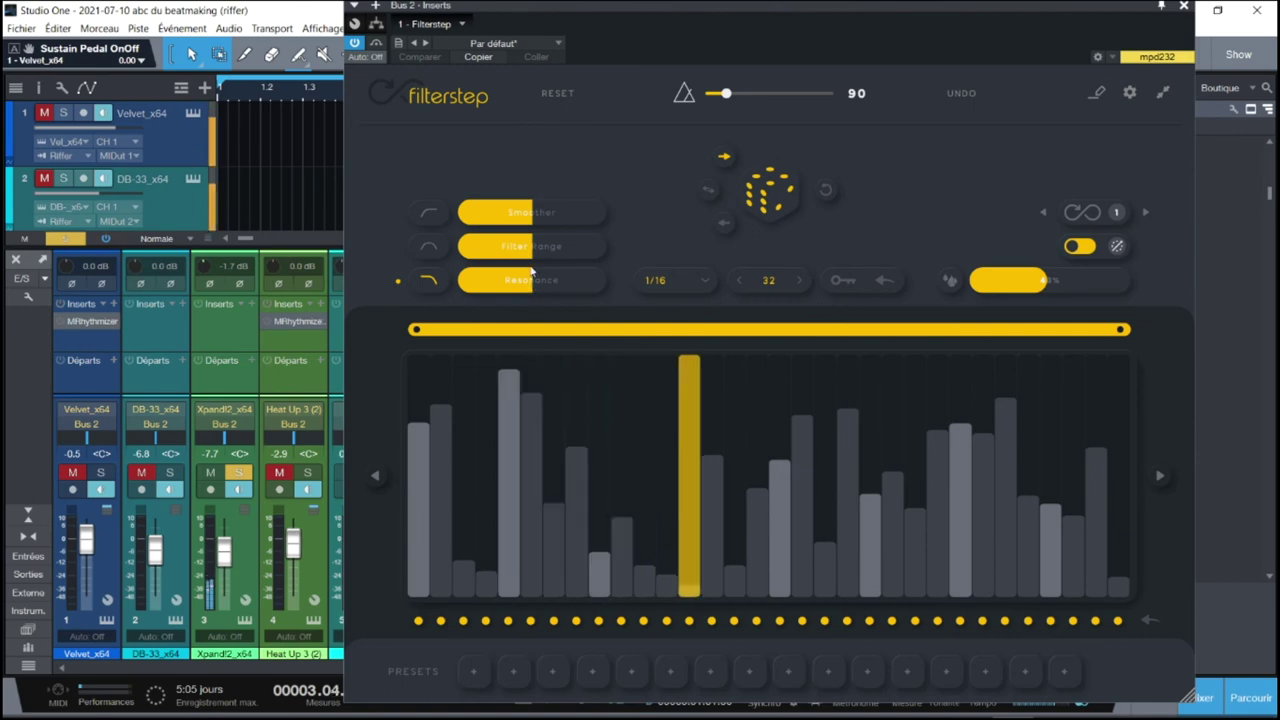
Step: Raise Filterstep's resonance to 0.84, try the dry/wet mix at 100% and 0%, and set it to 71%
drag(532, 292, 583, 298)
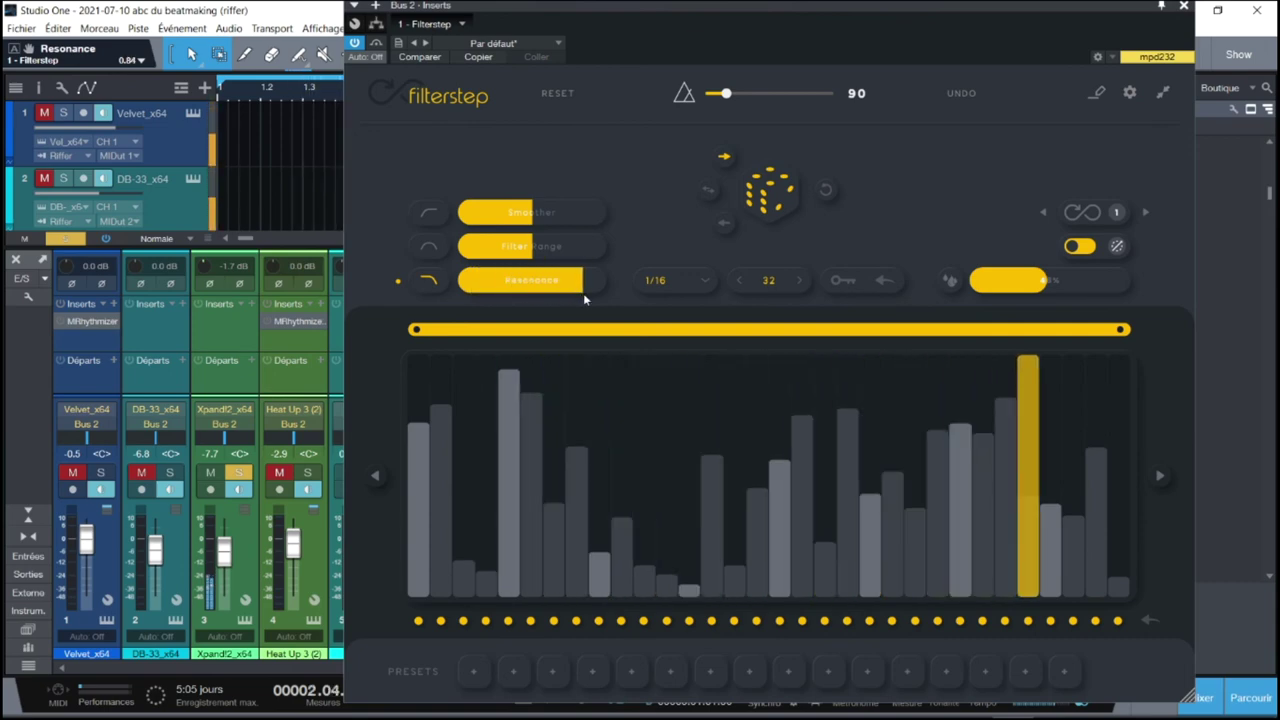
drag(1048, 287, 1083, 287)
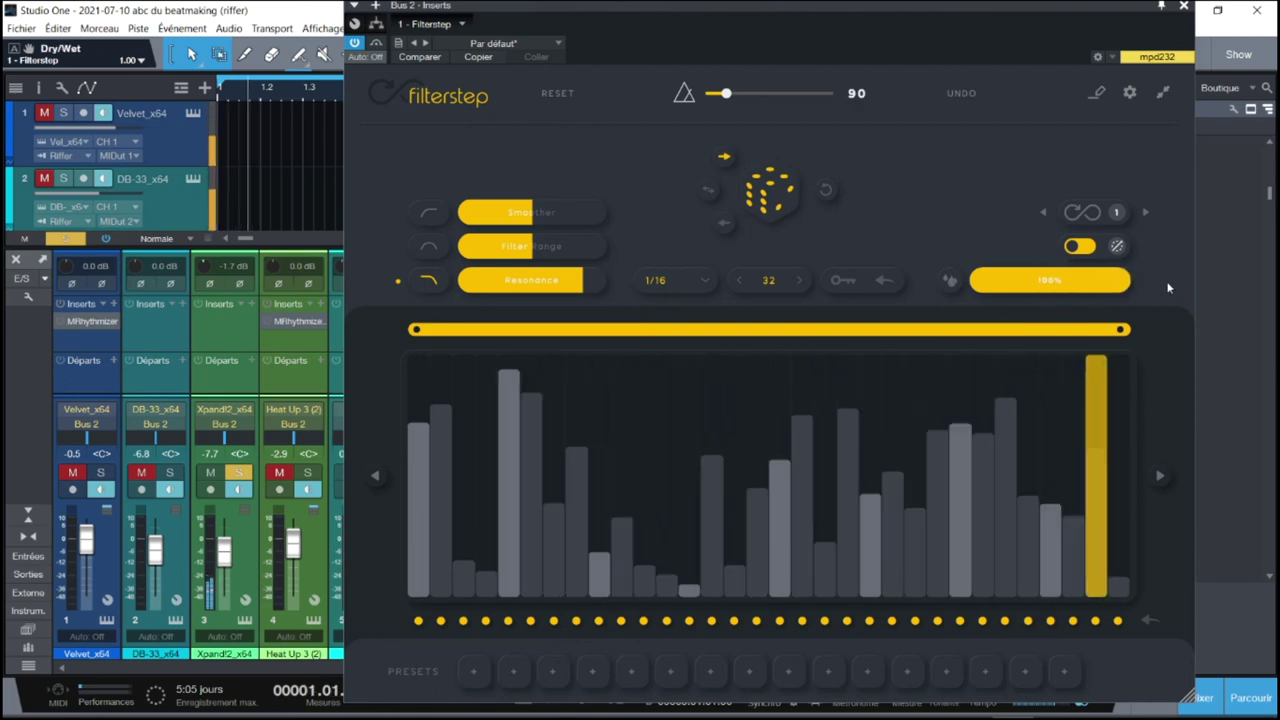
drag(1120, 281, 792, 285)
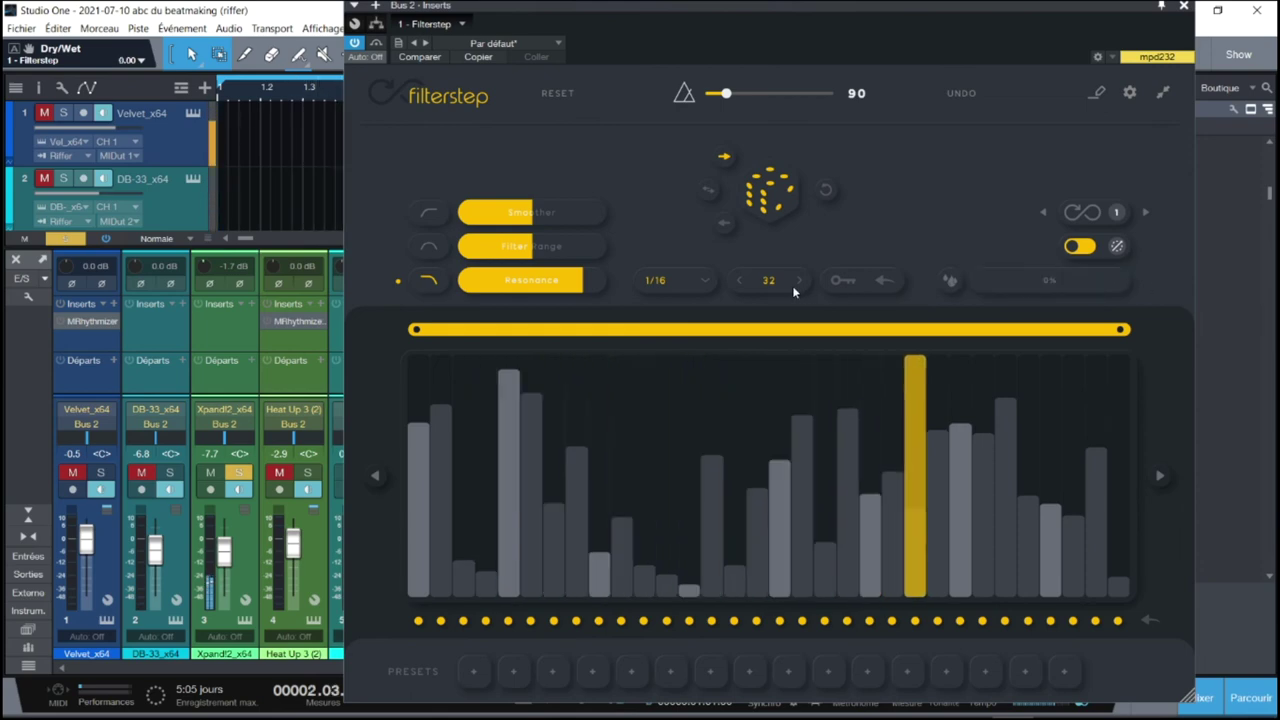
drag(792, 285, 1083, 287)
Step: Disable Filterstep steps 5, 10 to 13, 22, 23 and 28 to 30, and close the plug-in and the mixer
click(508, 620)
click(620, 620)
click(643, 620)
click(666, 620)
click(688, 620)
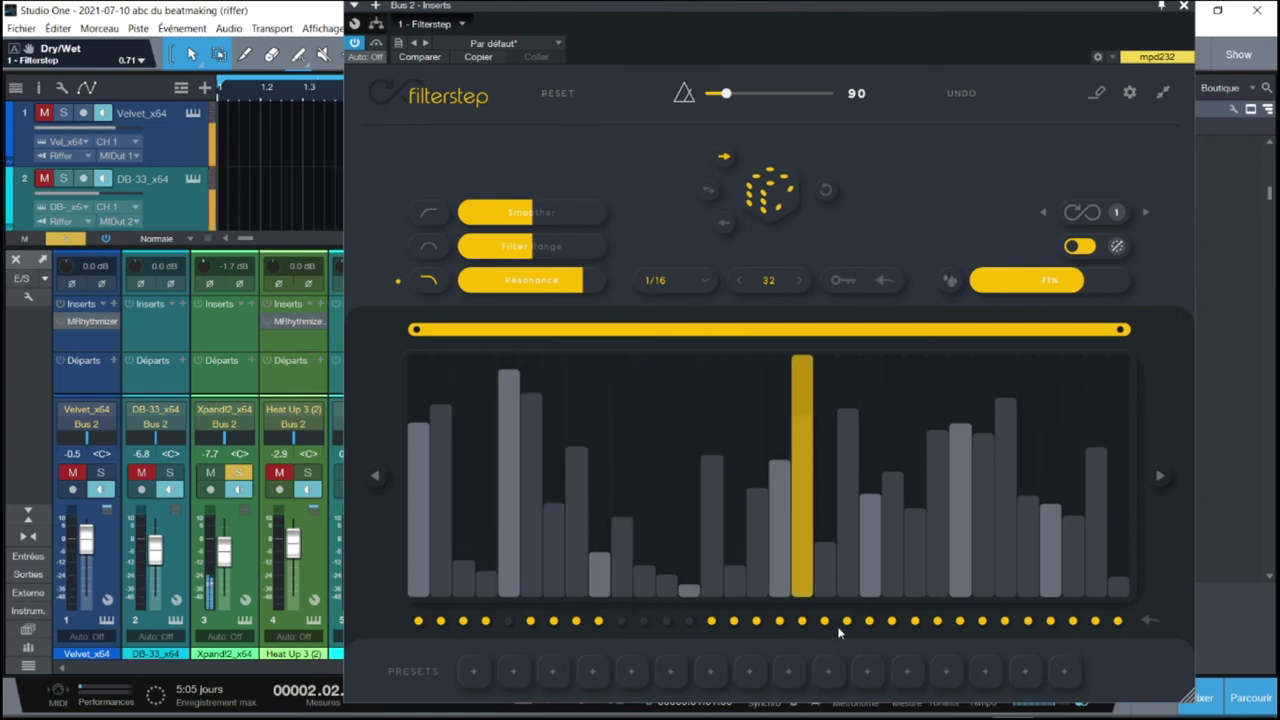
click(892, 620)
click(914, 620)
click(1028, 621)
click(1050, 621)
click(1068, 621)
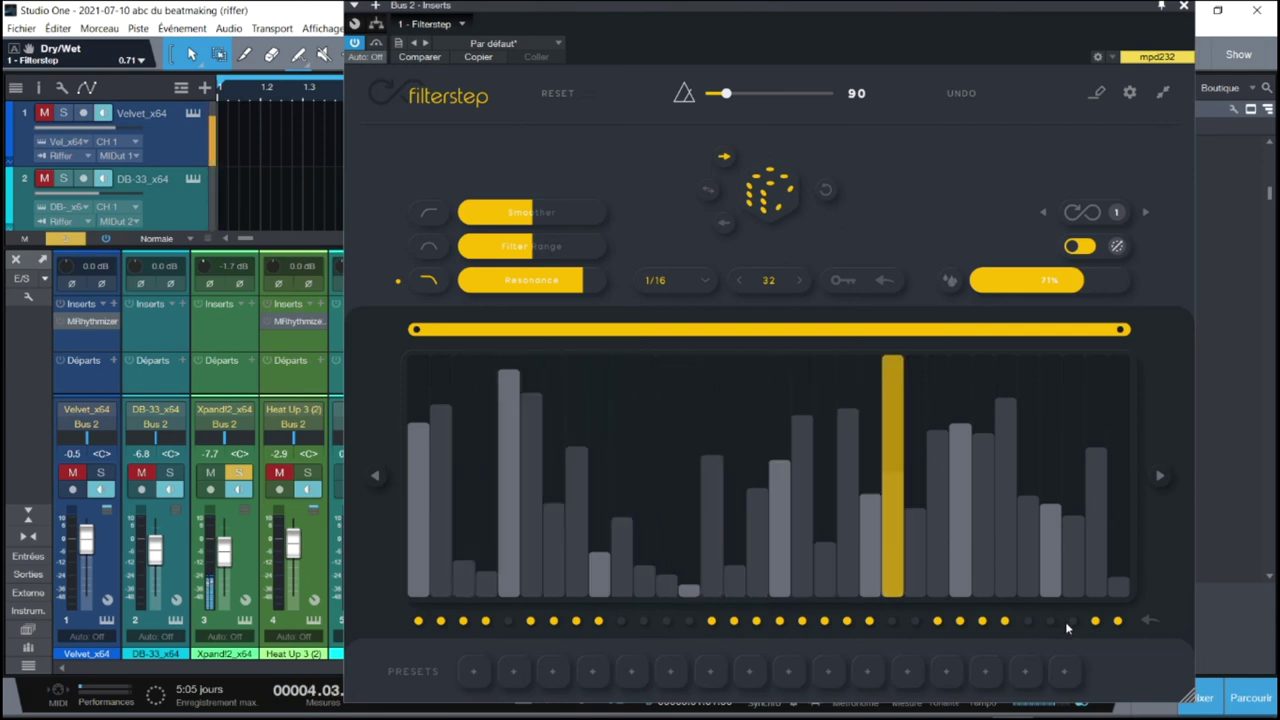
click(1183, 6)
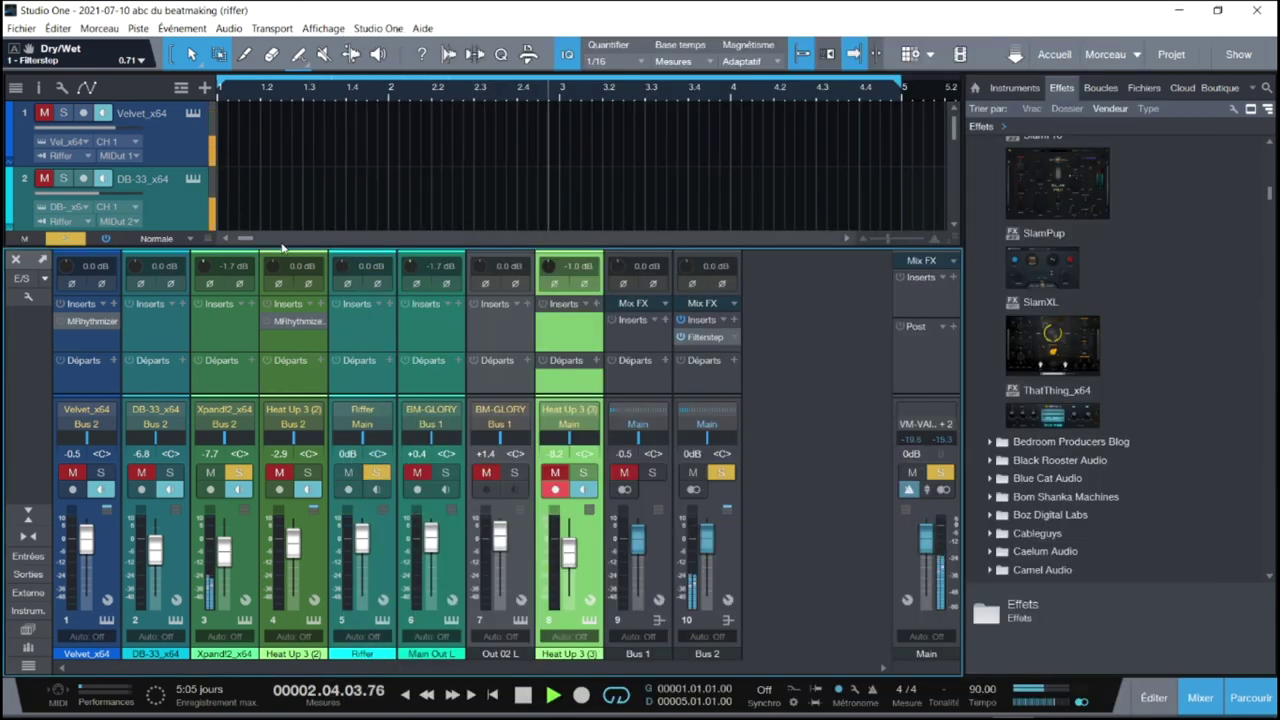
key(F3)
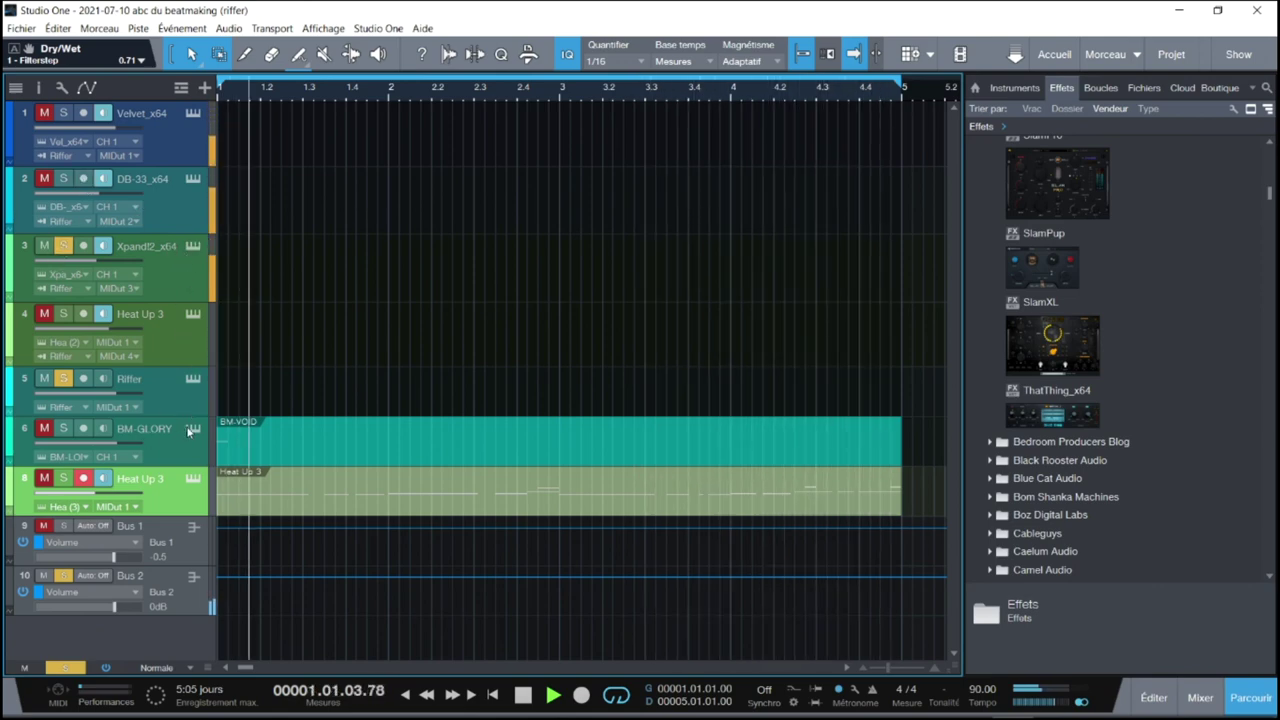
Step: Open Riffer, display riff R3, and solo track 2 DB-33 instead of Xpand!2 during playback
click(193, 378)
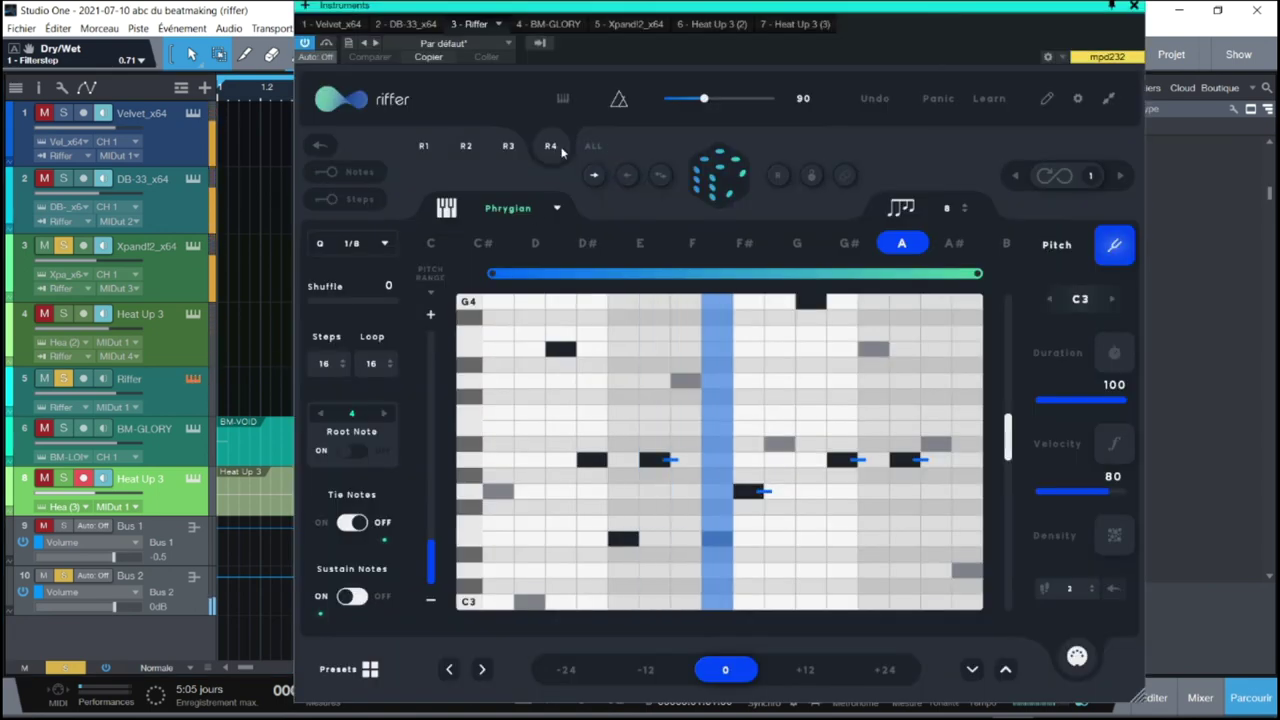
click(507, 147)
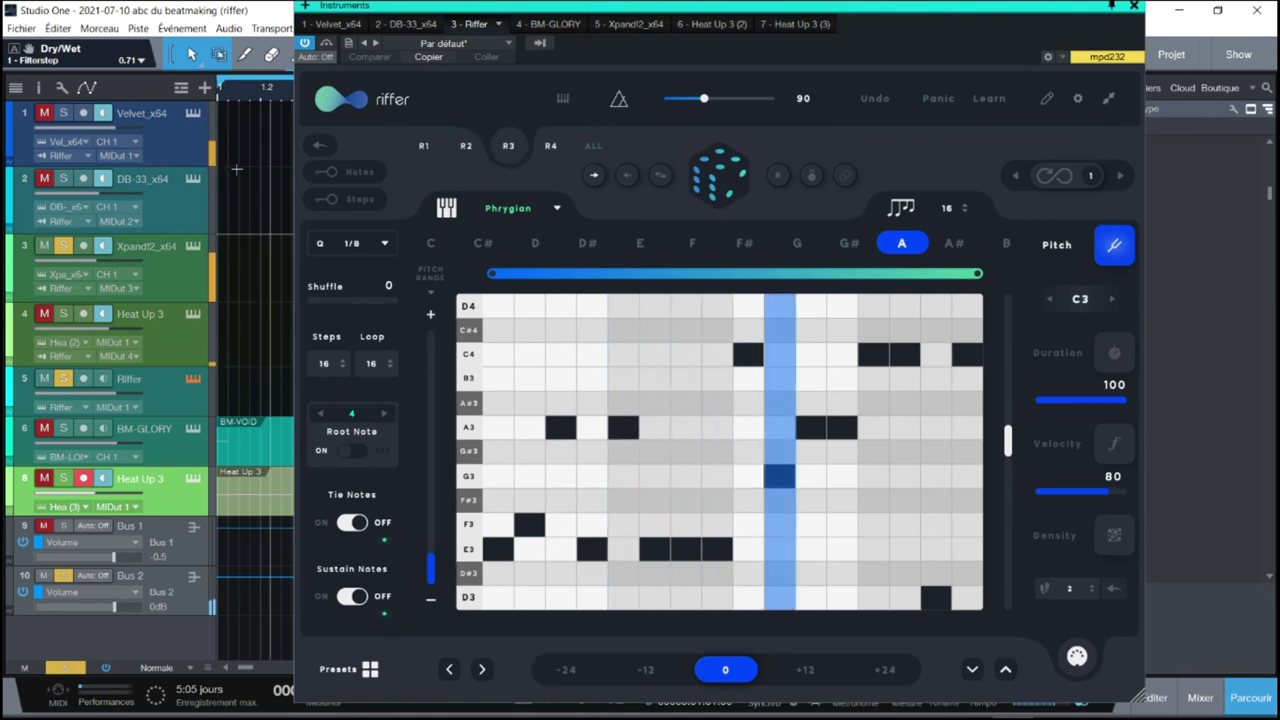
click(65, 179)
click(62, 247)
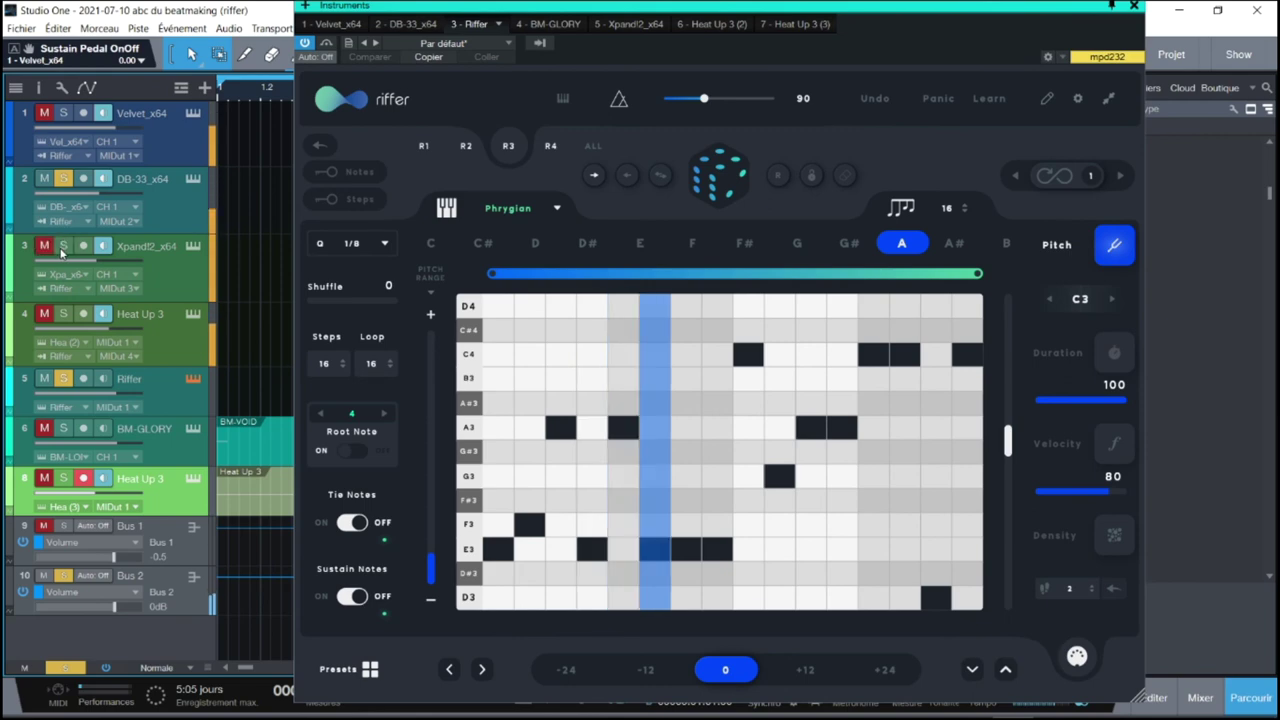
Step: Display Riffer's riffs R2 and R1, and solo track 1 Velvet instead of DB-33
click(465, 145)
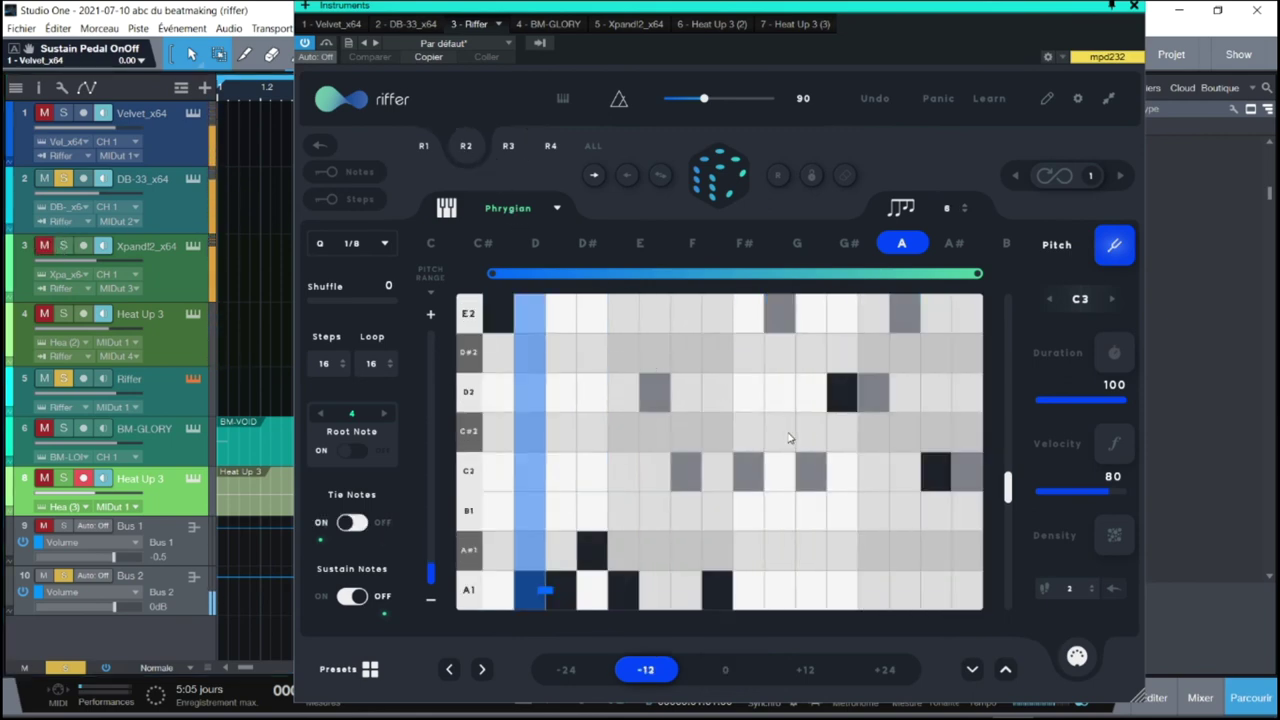
click(424, 146)
click(63, 113)
click(64, 187)
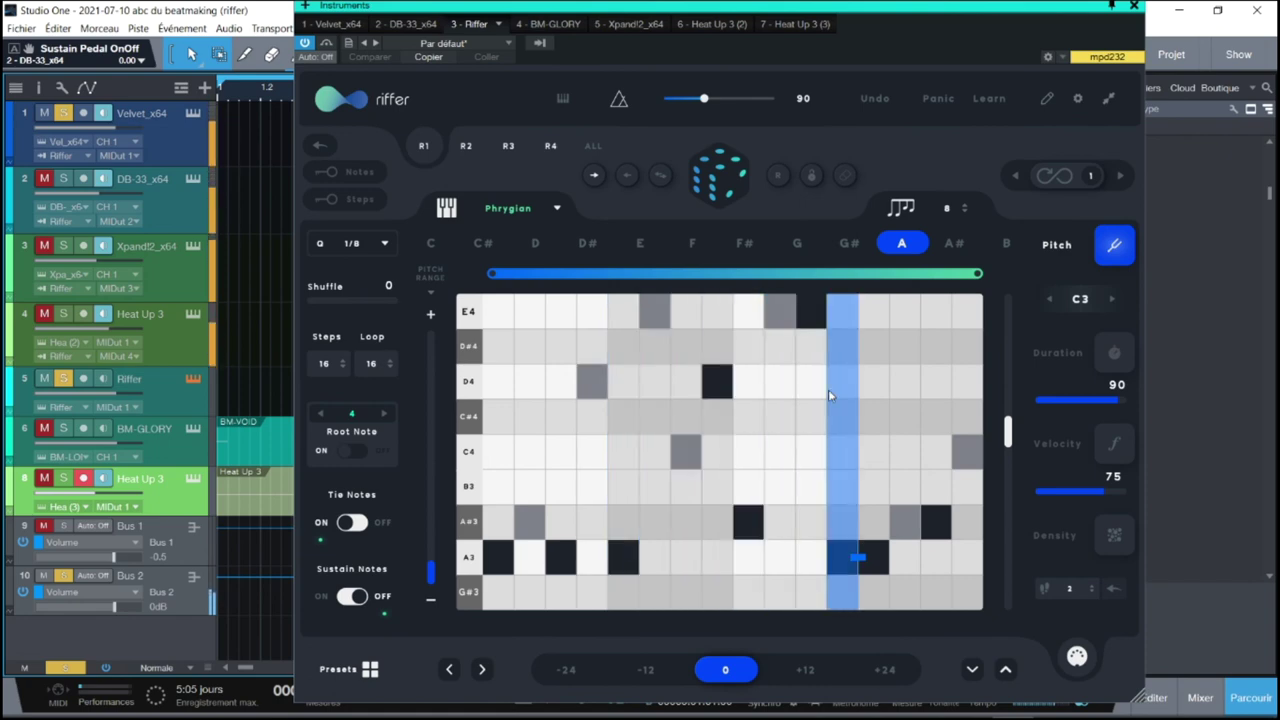
Step: Solo all four Riffer-driven tracks, Heat Up 3, Xpand!2, DB-33 and Velvet, and close Riffer
click(63, 113)
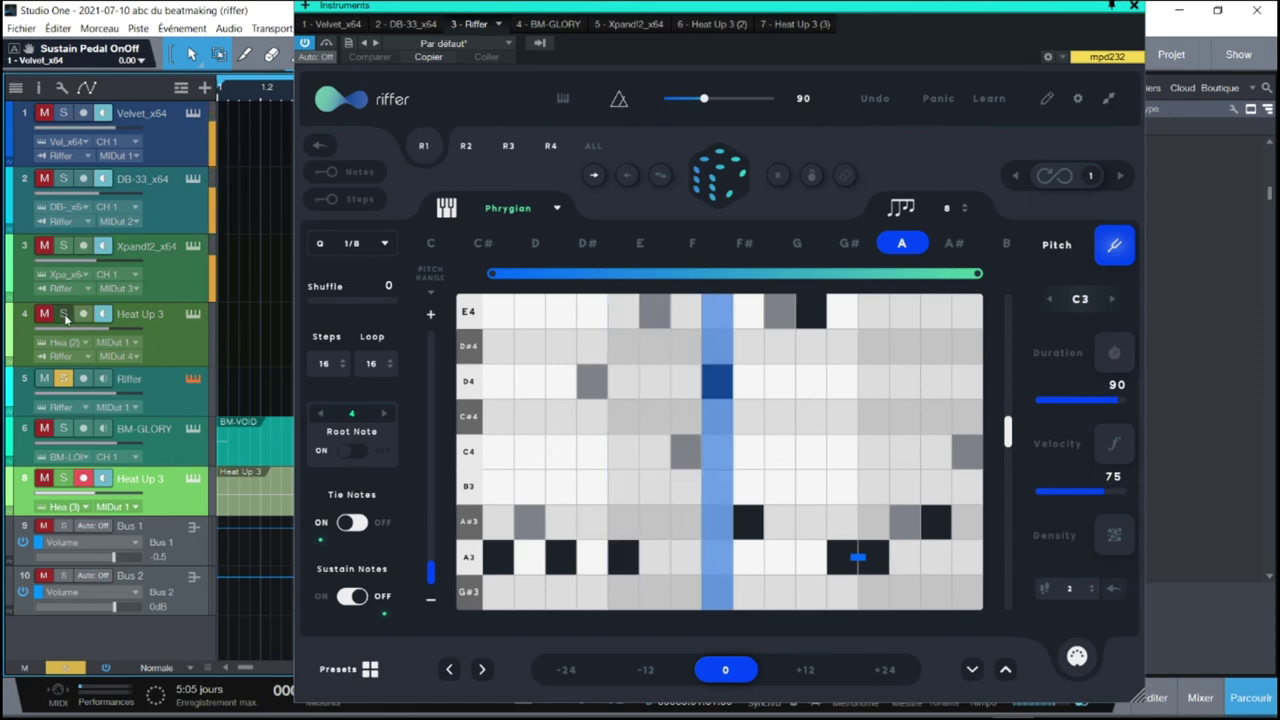
click(63, 313)
click(63, 245)
click(62, 179)
click(63, 113)
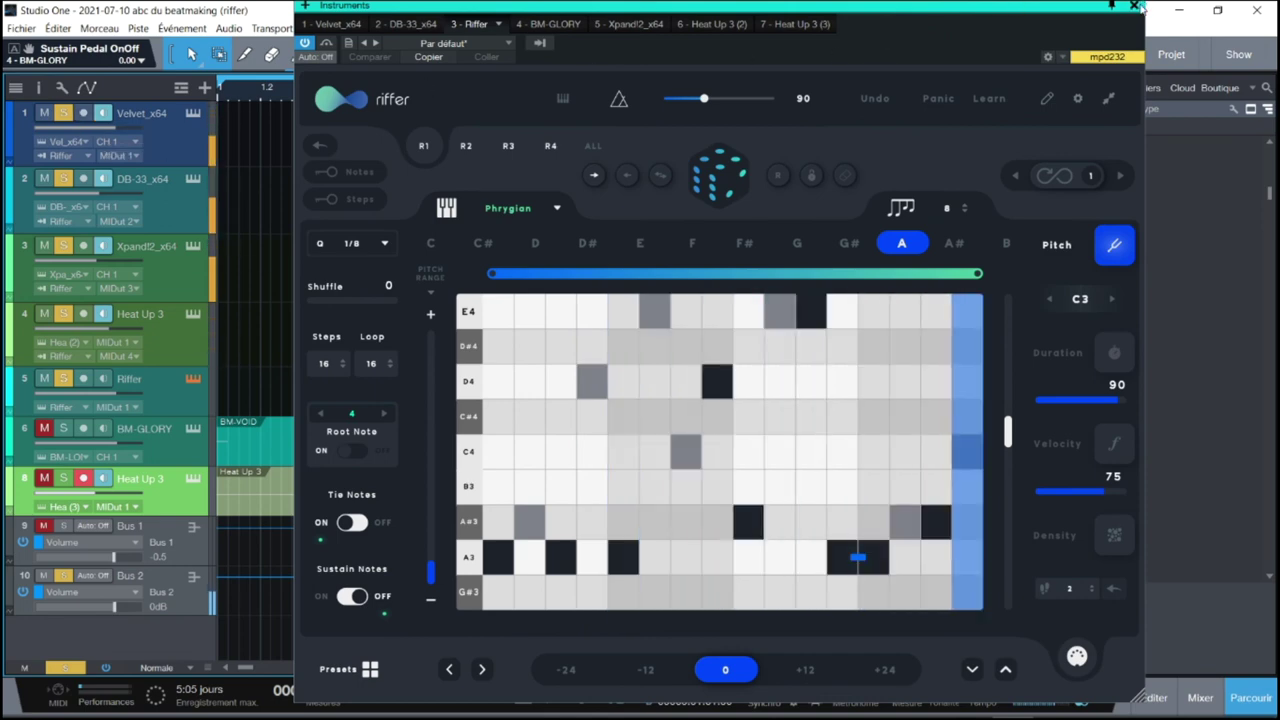
click(1136, 7)
Step: Show the mixer, activate the MRhythmizer inserts on Velvet and Heat Up 3 (2), and view the latter's plug-in window
key(F3)
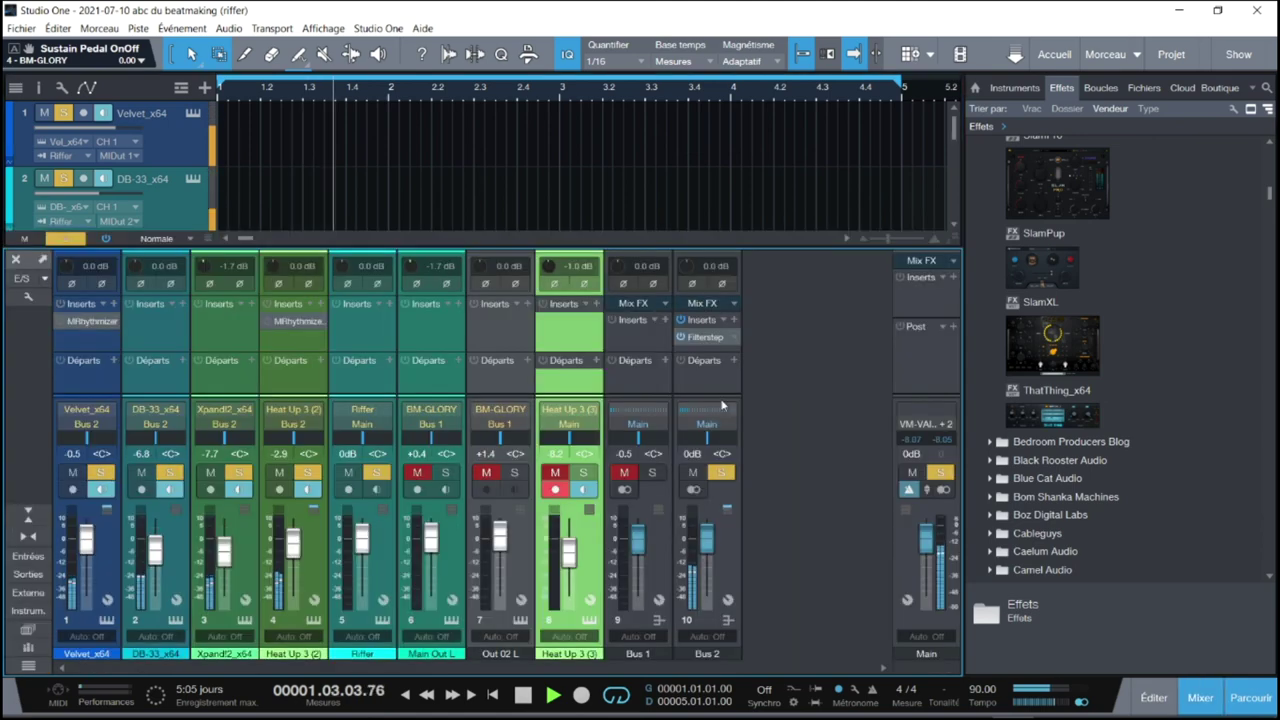
click(291, 323)
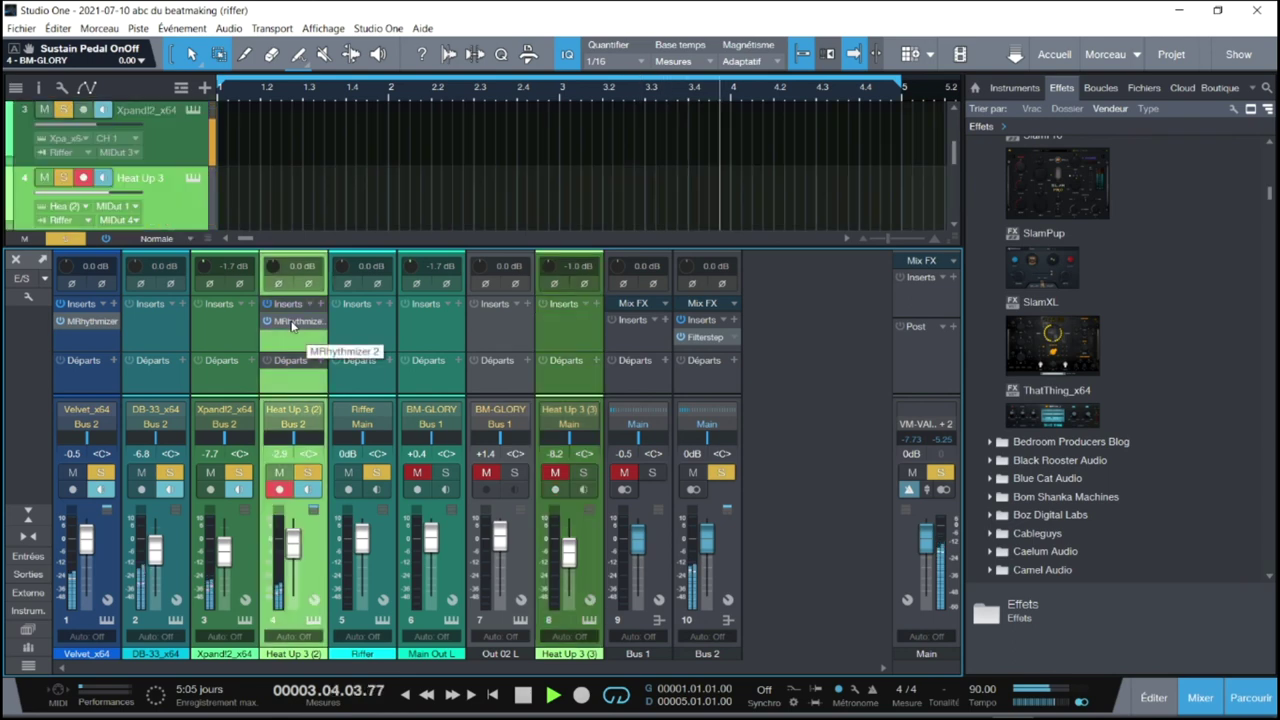
click(291, 321)
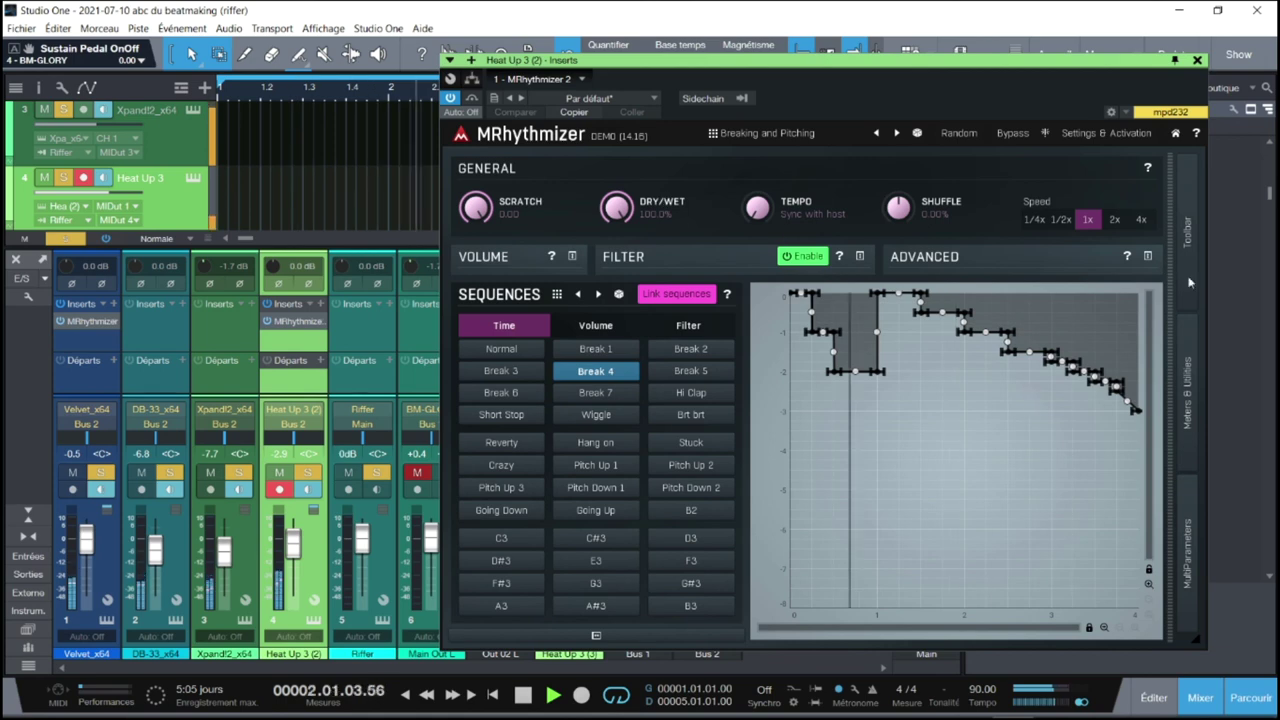
click(1197, 61)
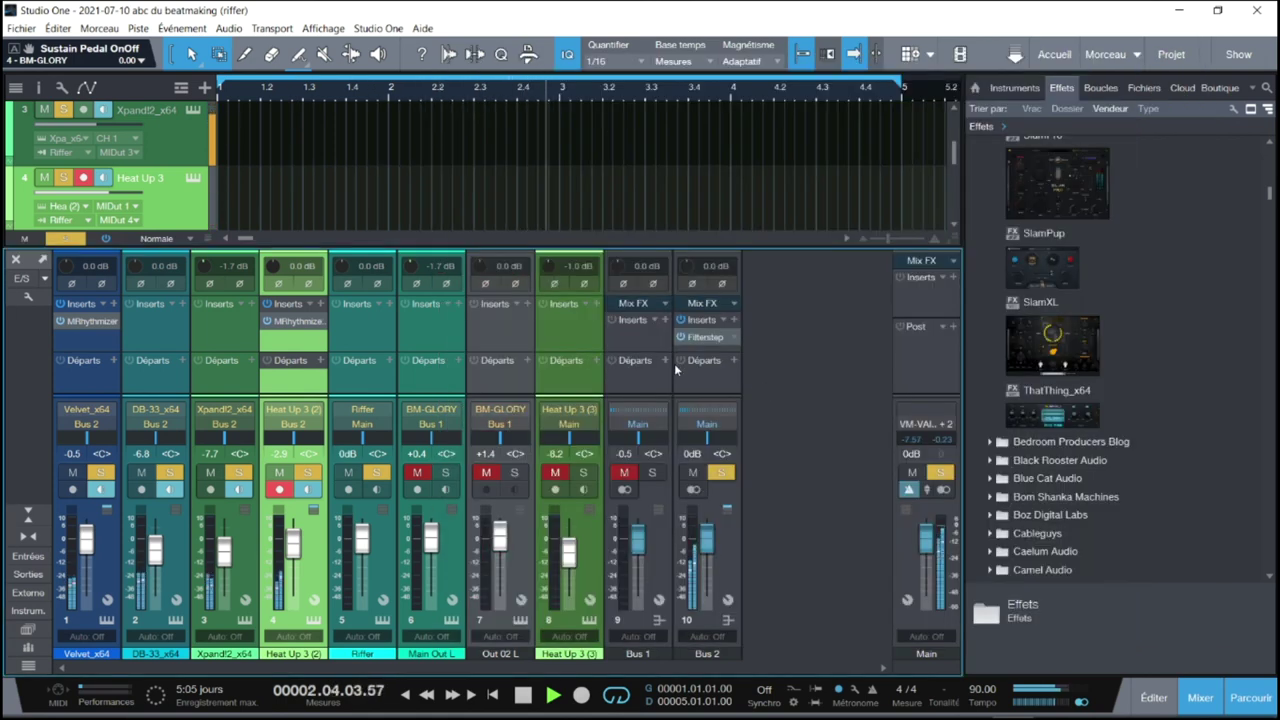
Step: Lower the resonance of the Filterstep insert on Bus 2 to 0.54 and close the plug-in
click(704, 343)
drag(598, 282, 537, 285)
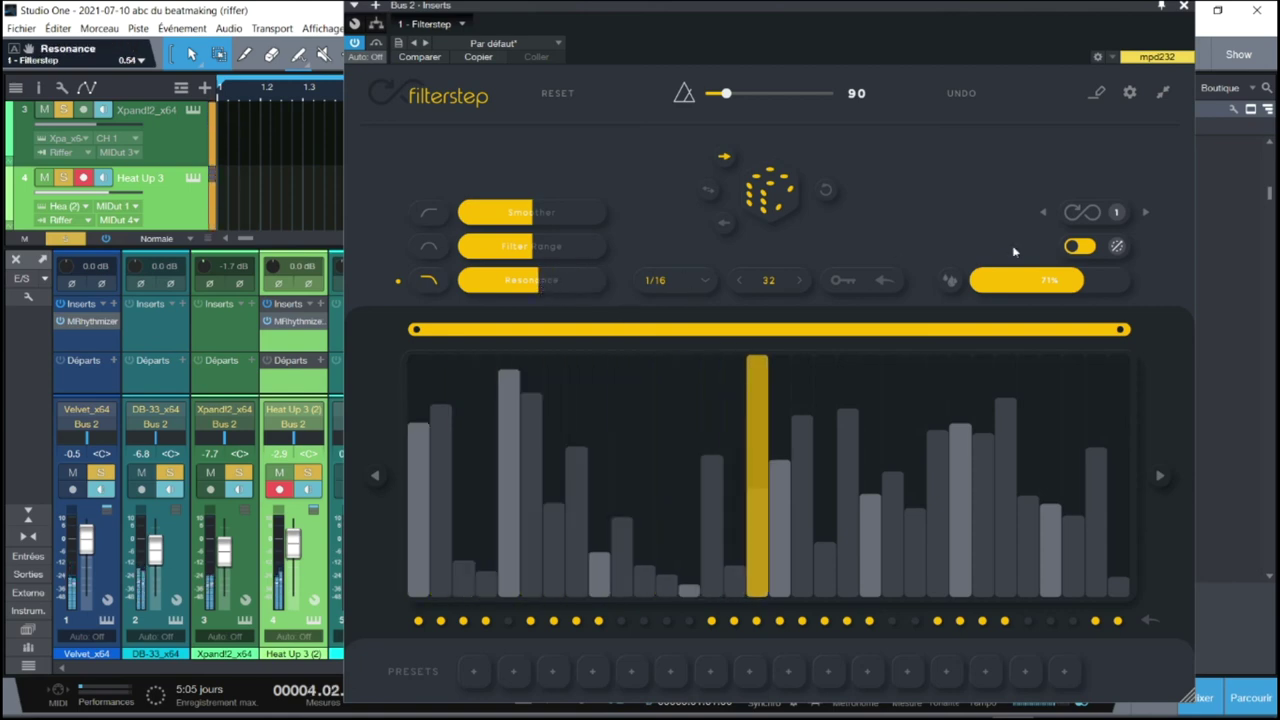
click(1183, 8)
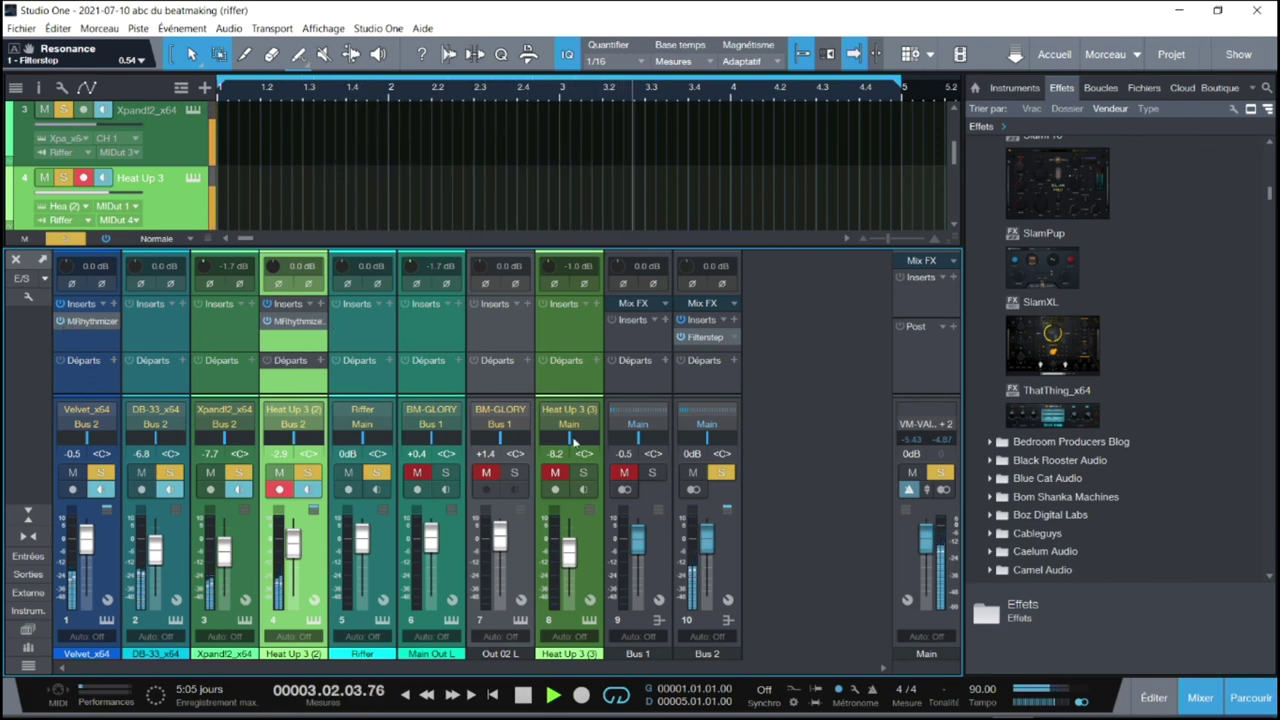
Step: Add the BM-GLORY drum channels to the soloed mix and view the Glory instrument
click(448, 473)
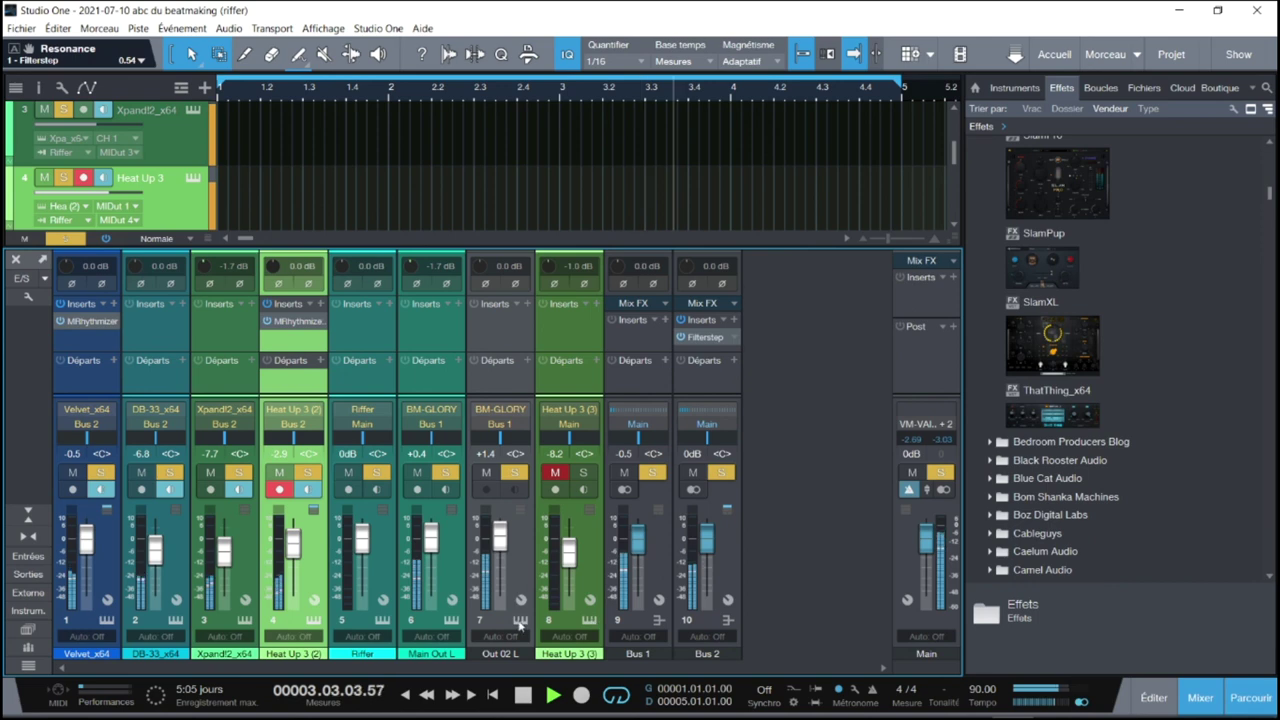
click(520, 621)
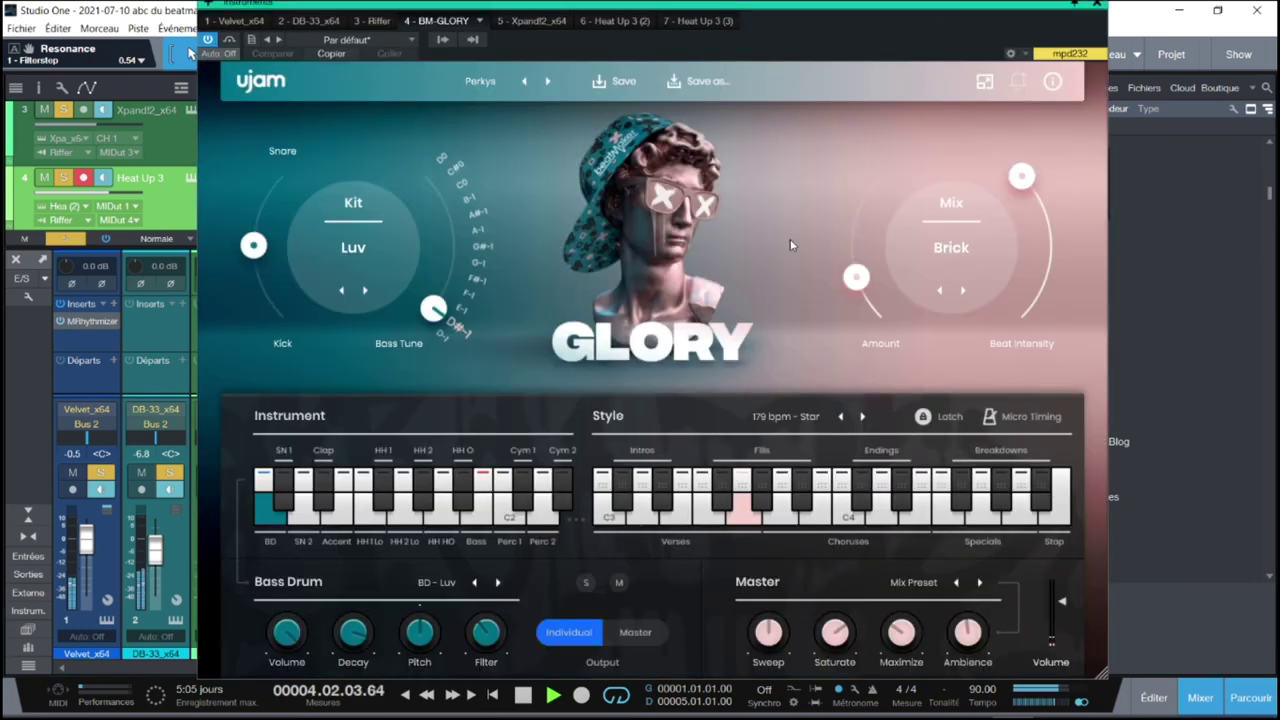
click(1097, 7)
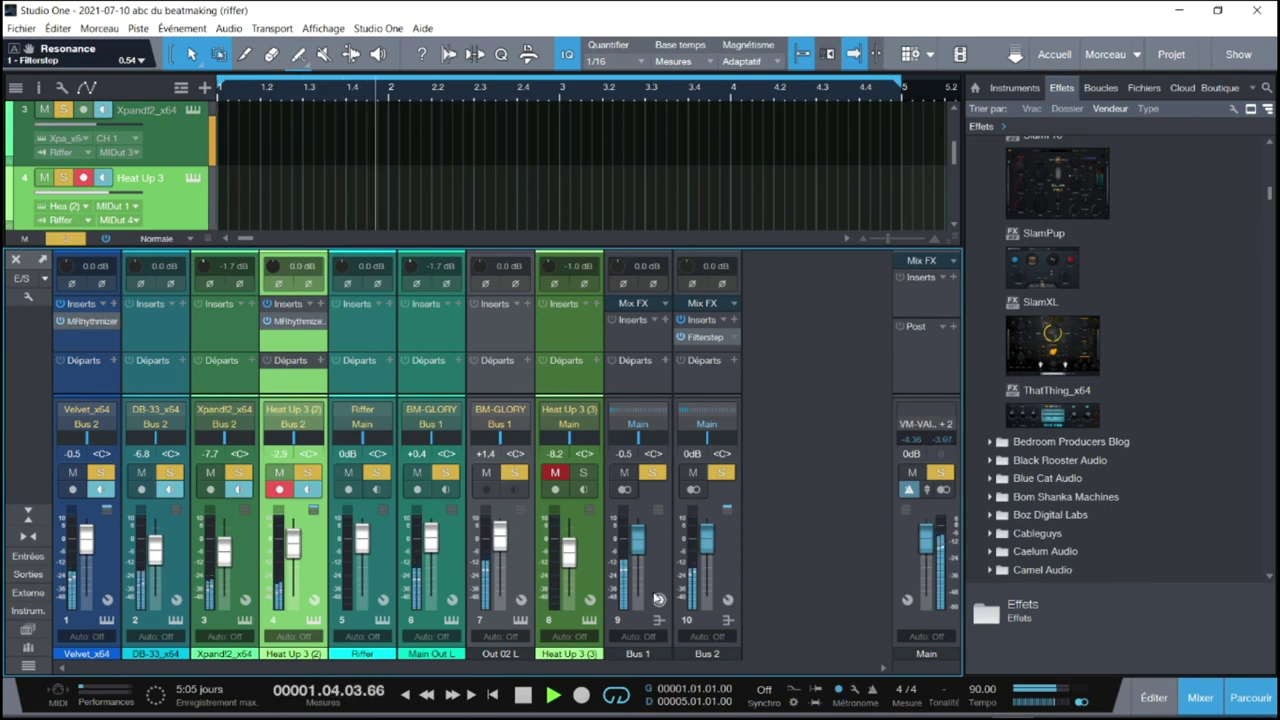
Step: Solo the Heat Up 3 (3) channel as well, view its 808 instrument, and hide the mixer
click(583, 624)
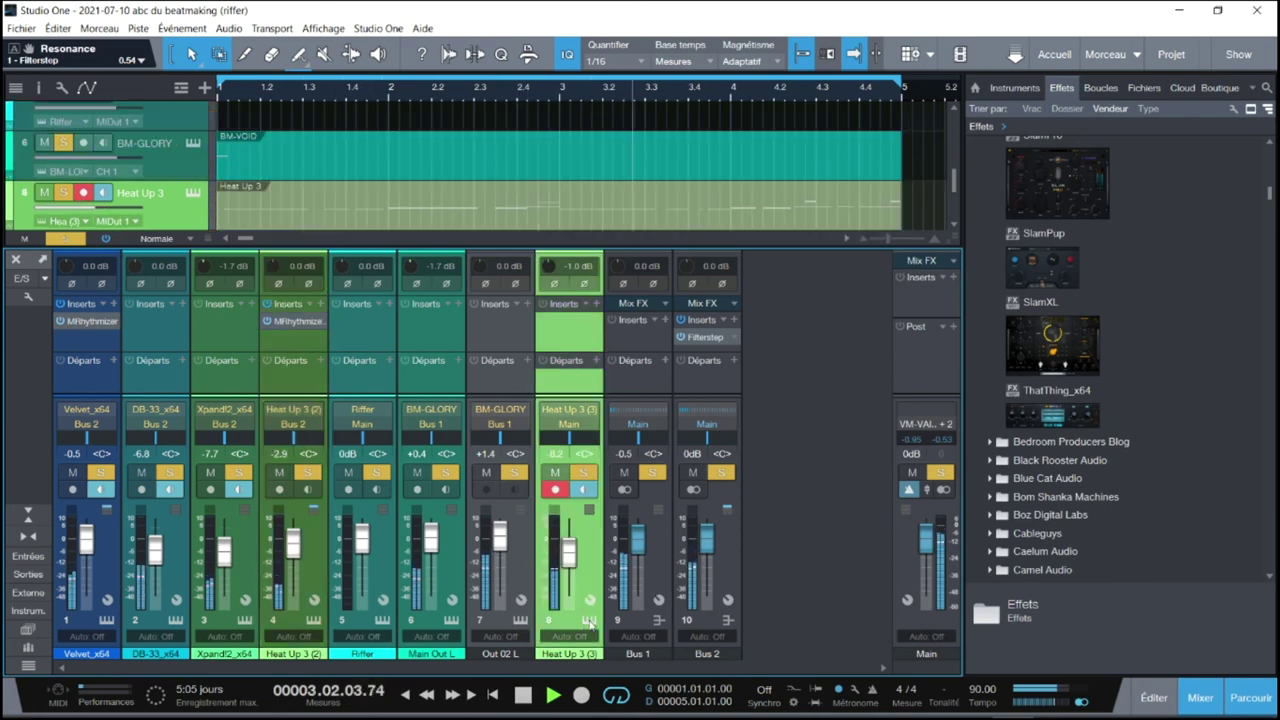
click(589, 622)
drag(1053, 109, 793, 9)
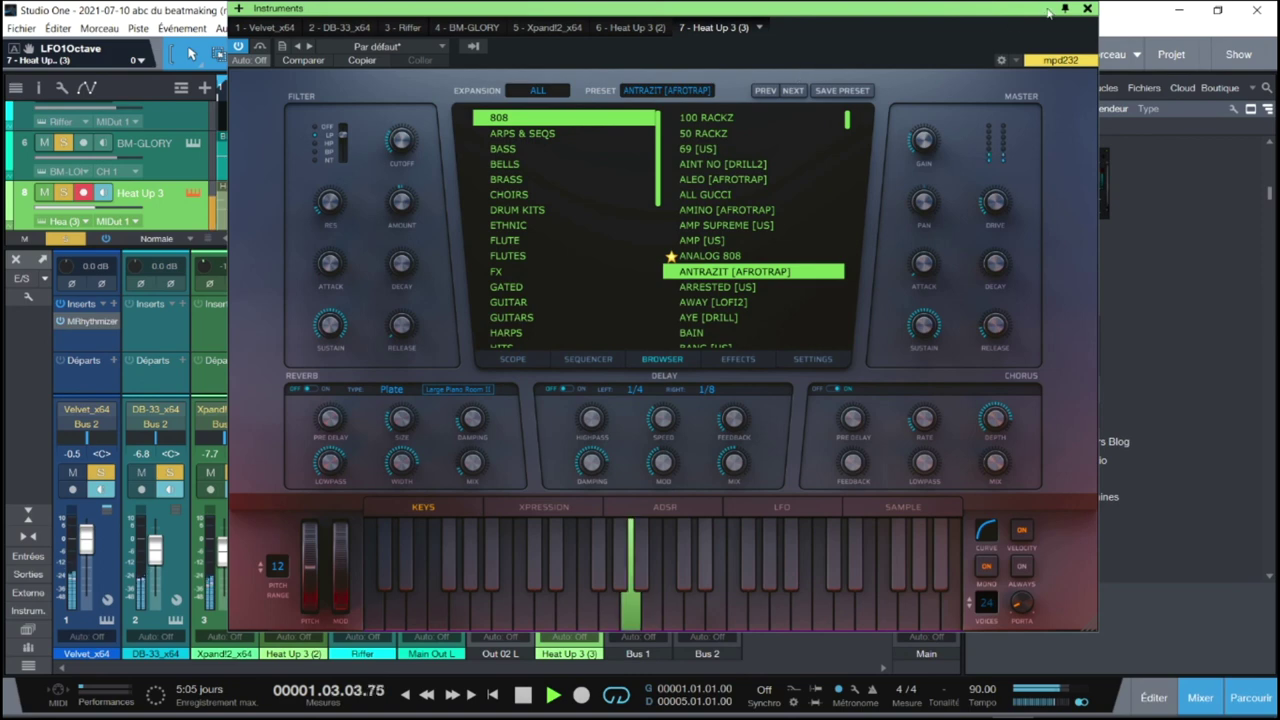
click(1088, 8)
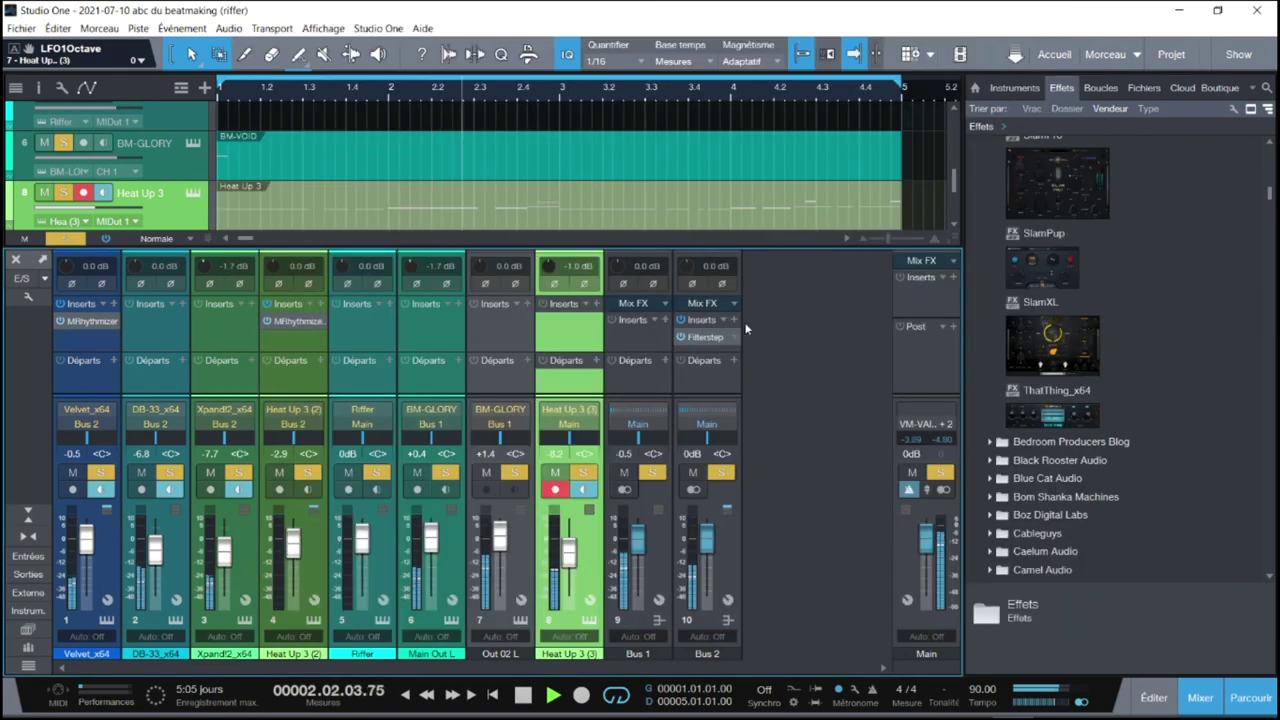
drag(788, 247, 784, 281)
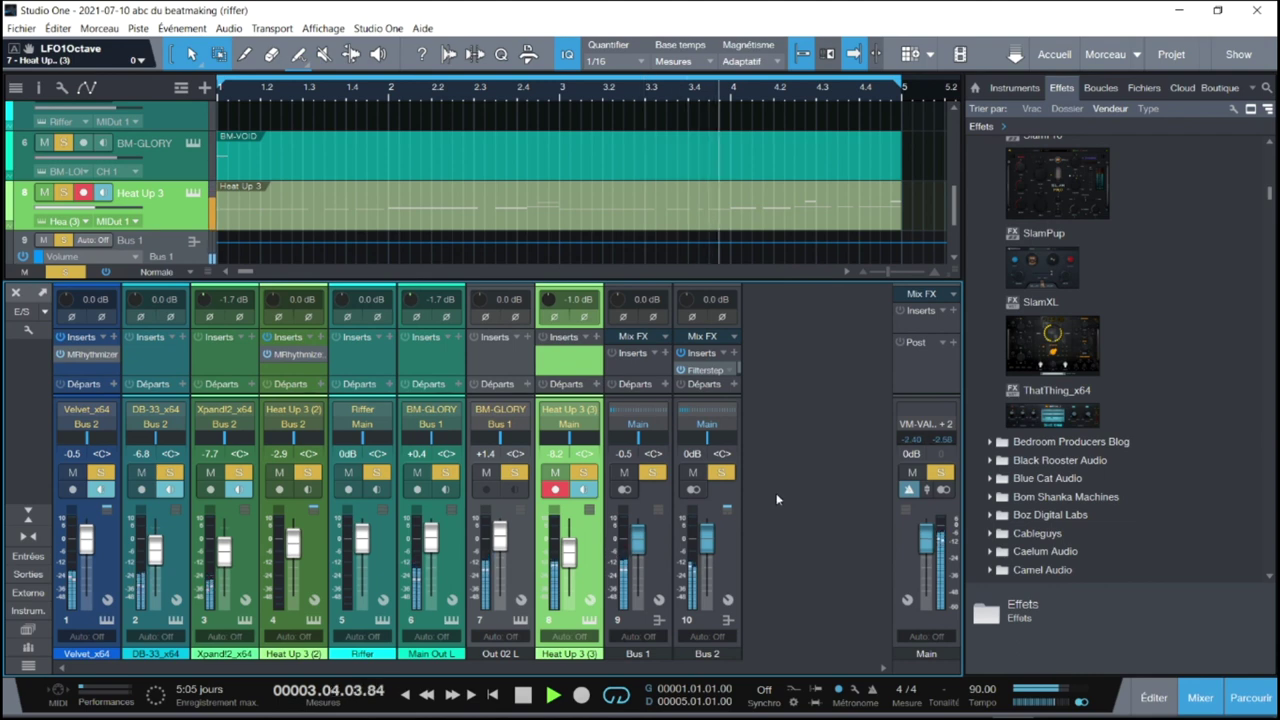
key(F3)
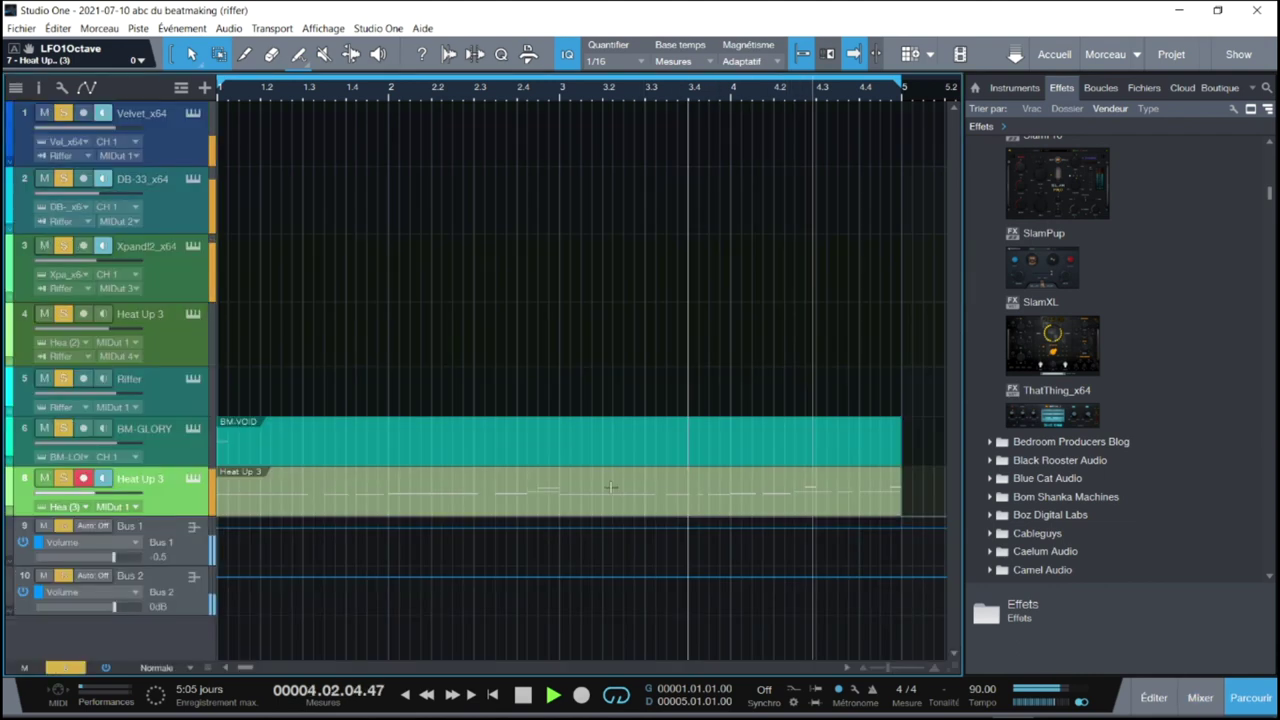
Step: Clear all solos and play the full song from the beginning, stopping playback during bar 3
click(48, 669)
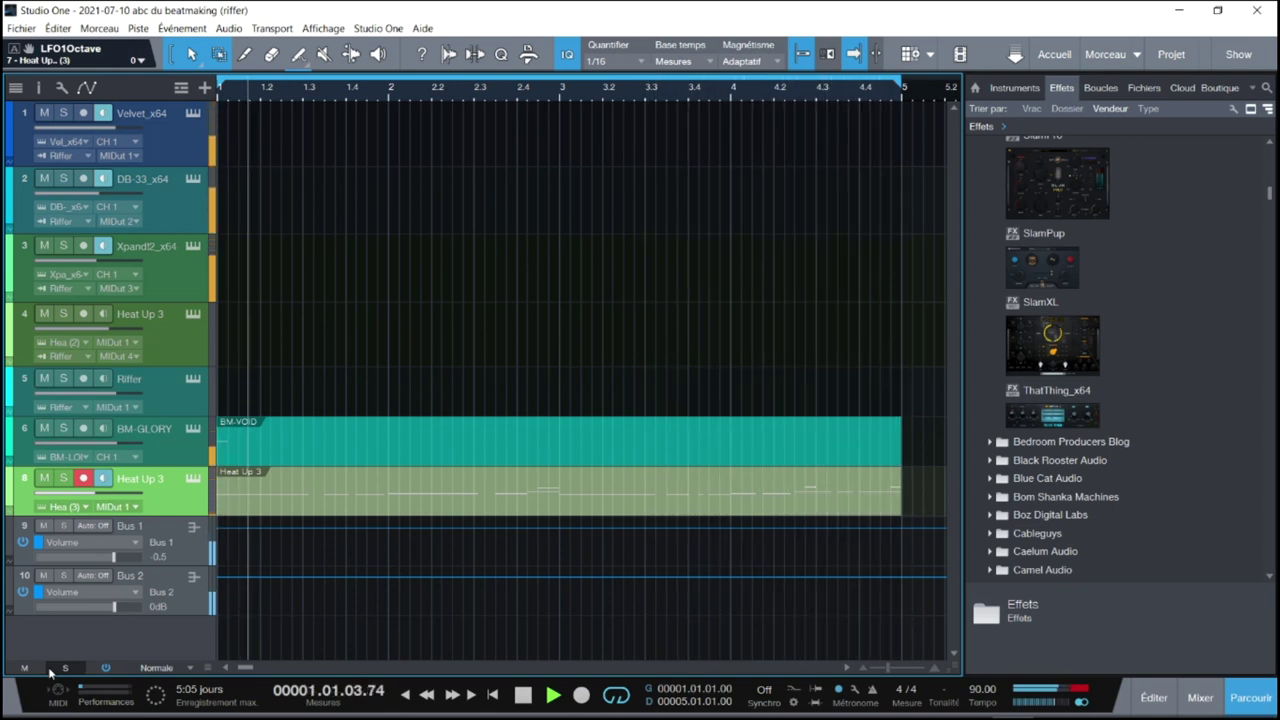
key(space)
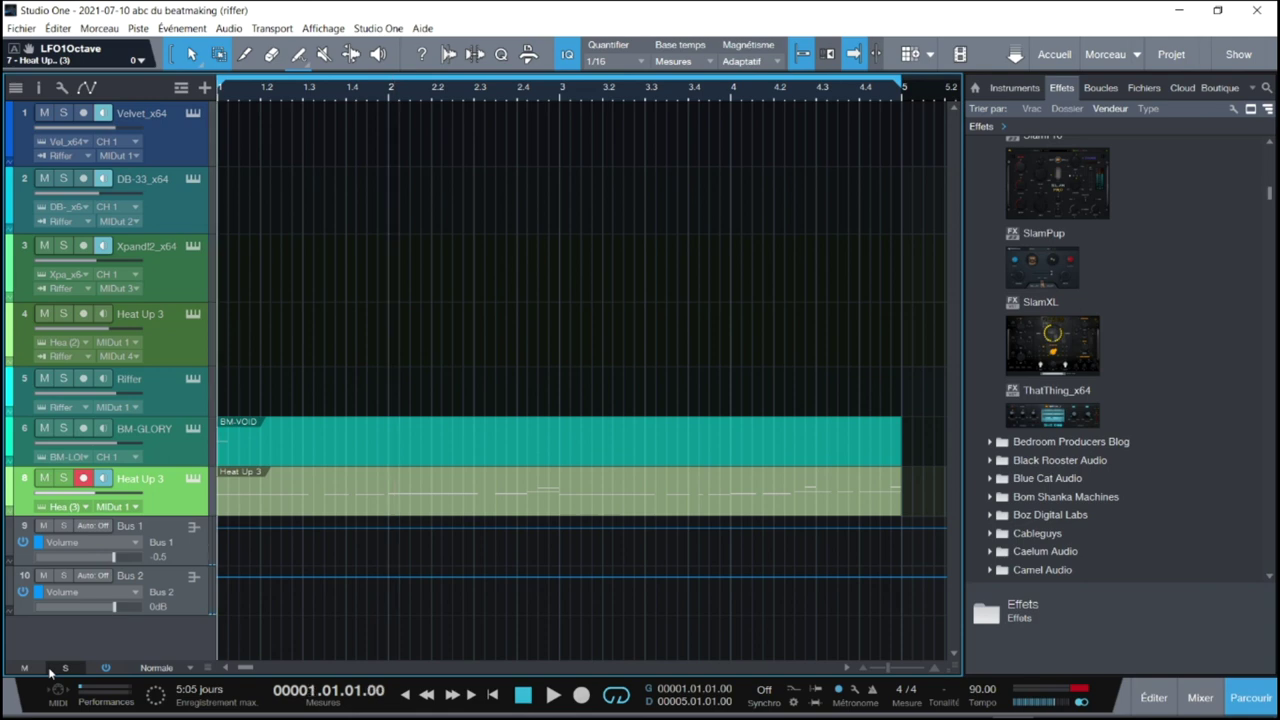
key(space)
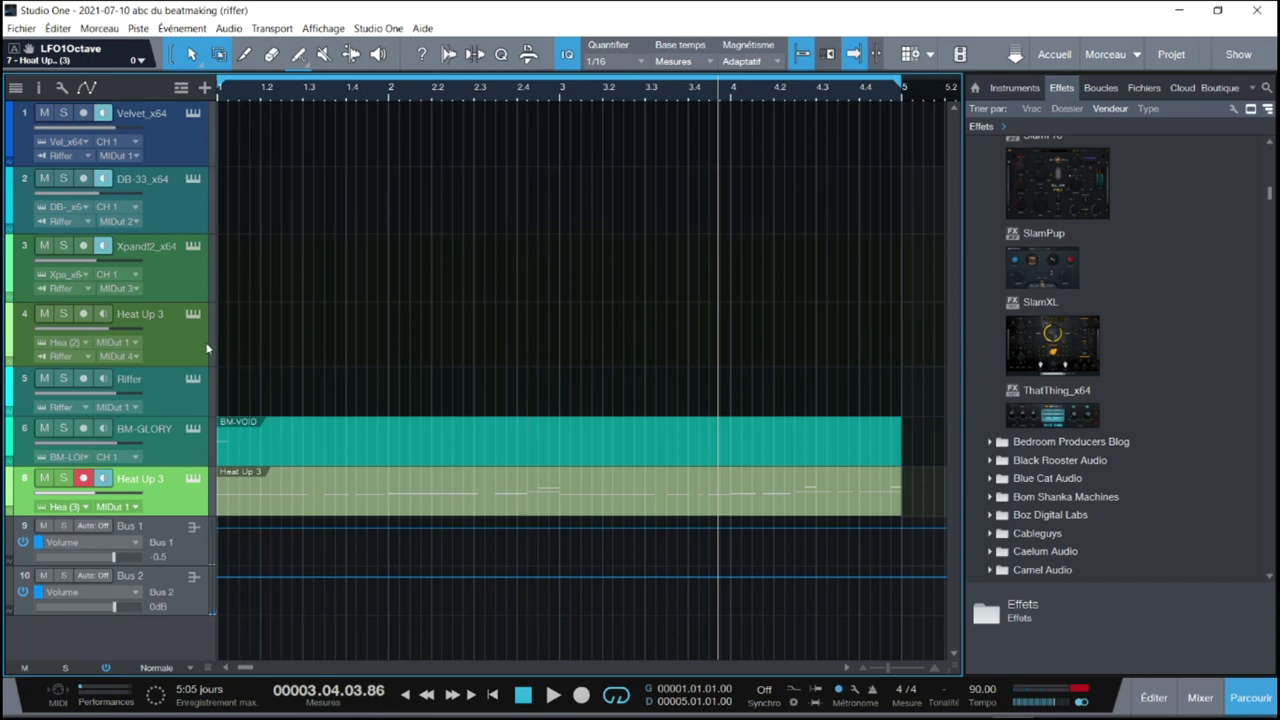
Step: Open Riffer, play the song while displaying riffs R2, R3 and R4, then close Riffer and stop playback
click(192, 379)
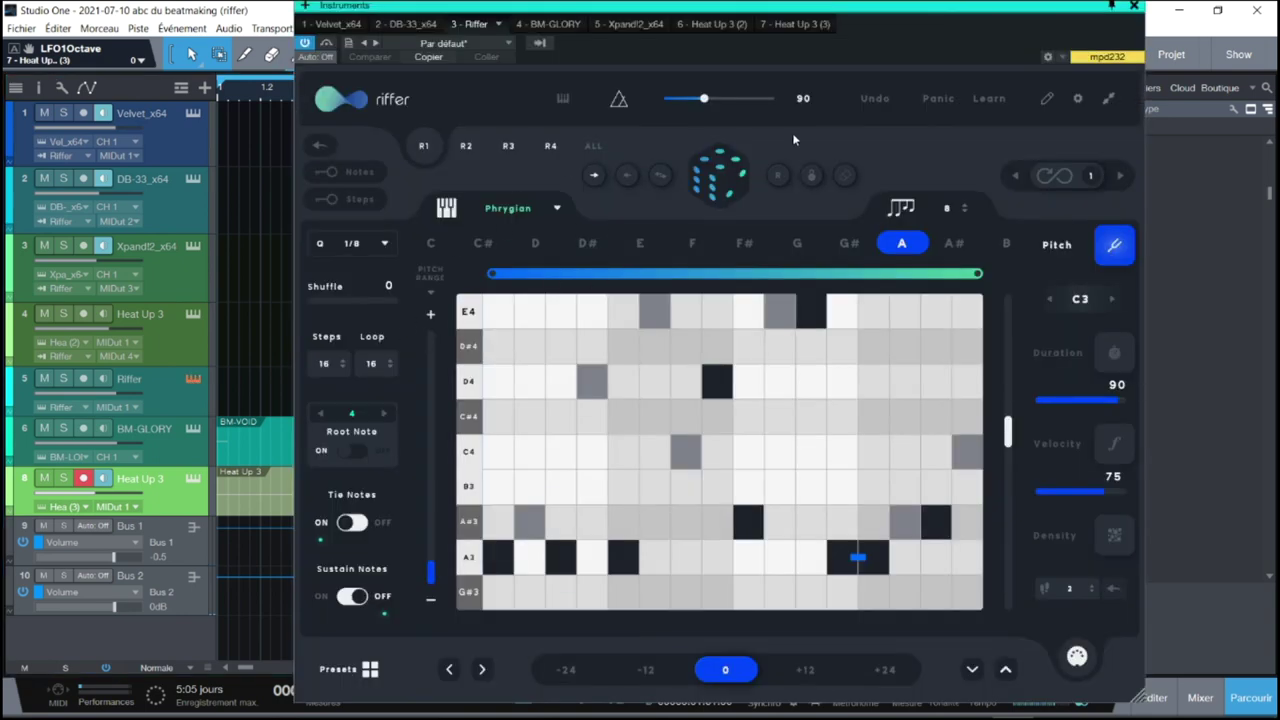
key(space)
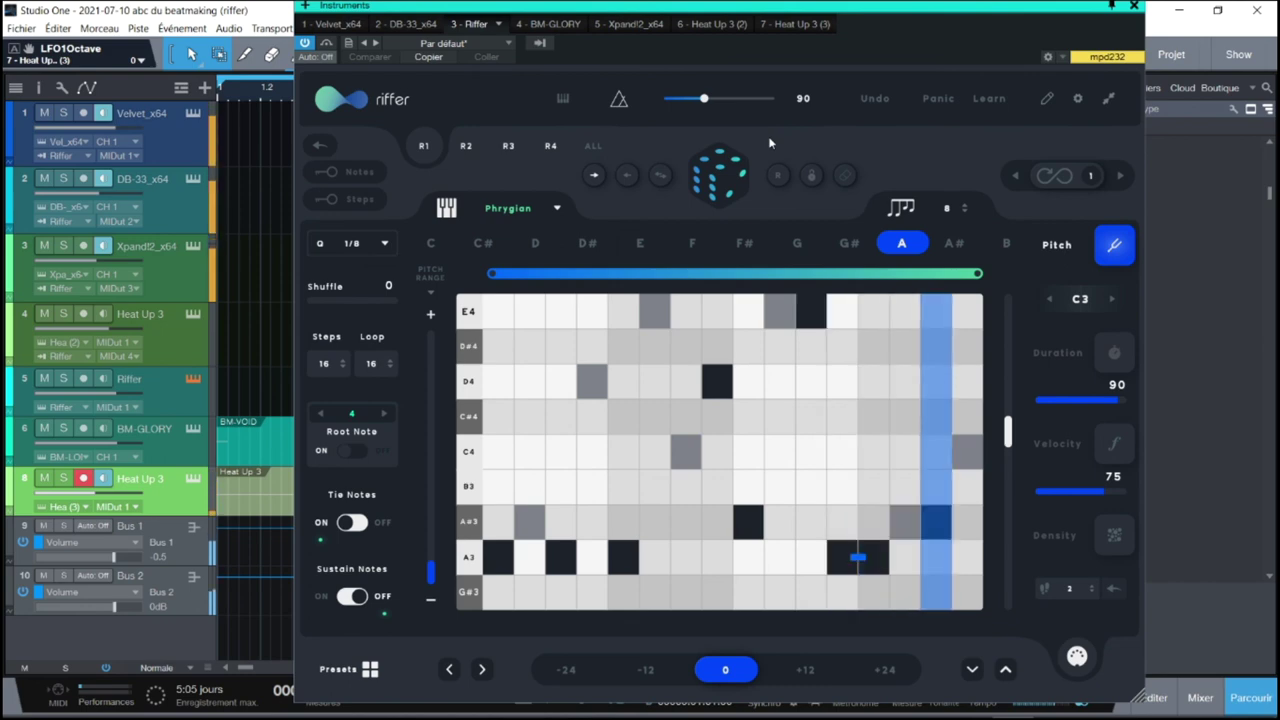
click(466, 147)
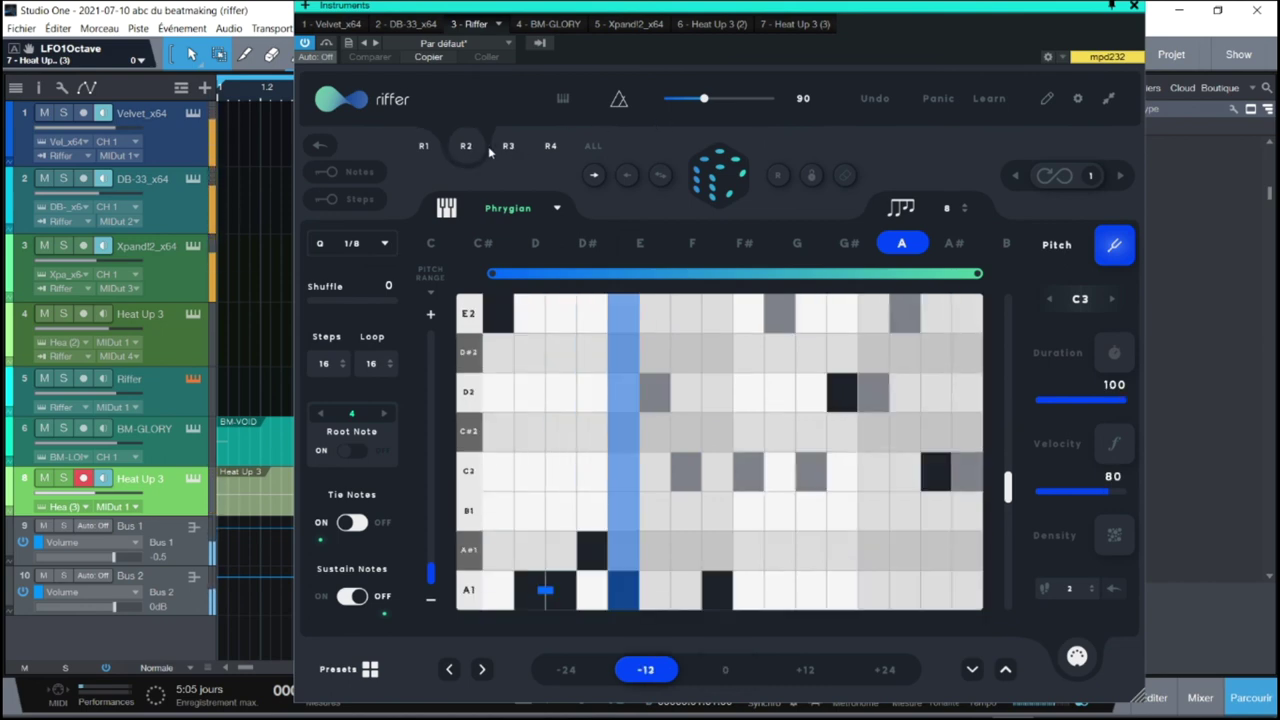
click(508, 147)
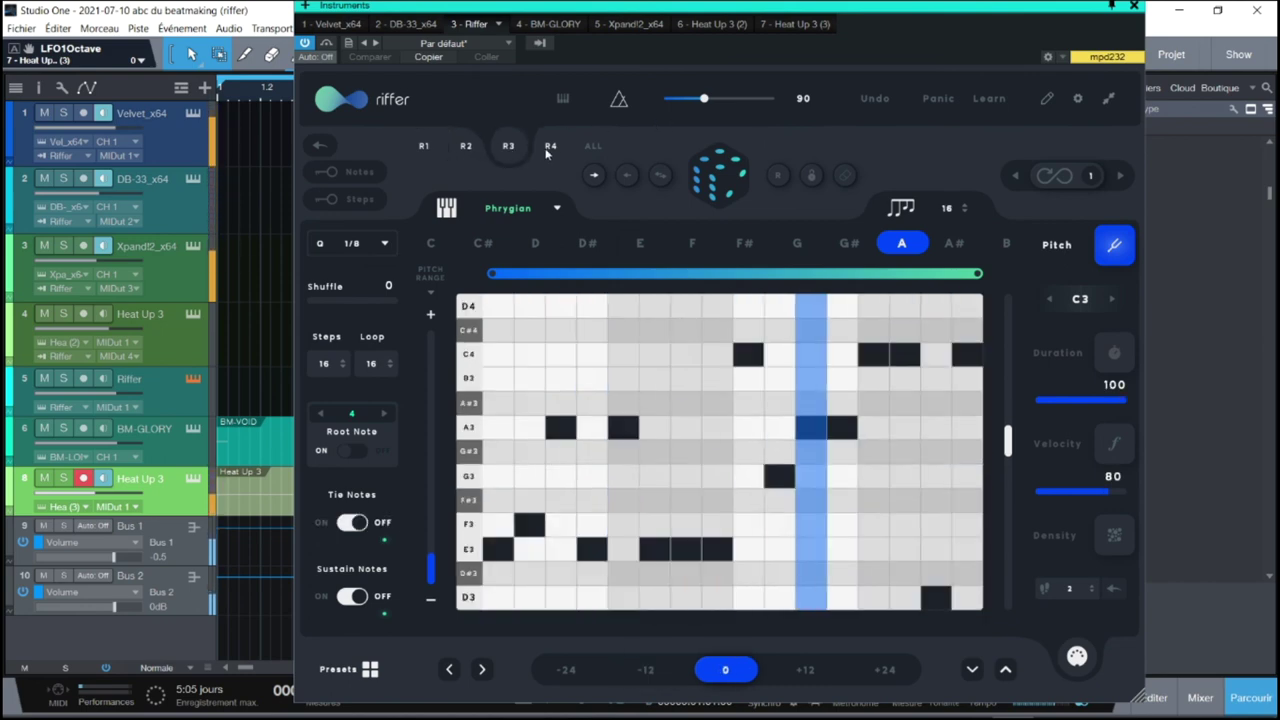
click(549, 146)
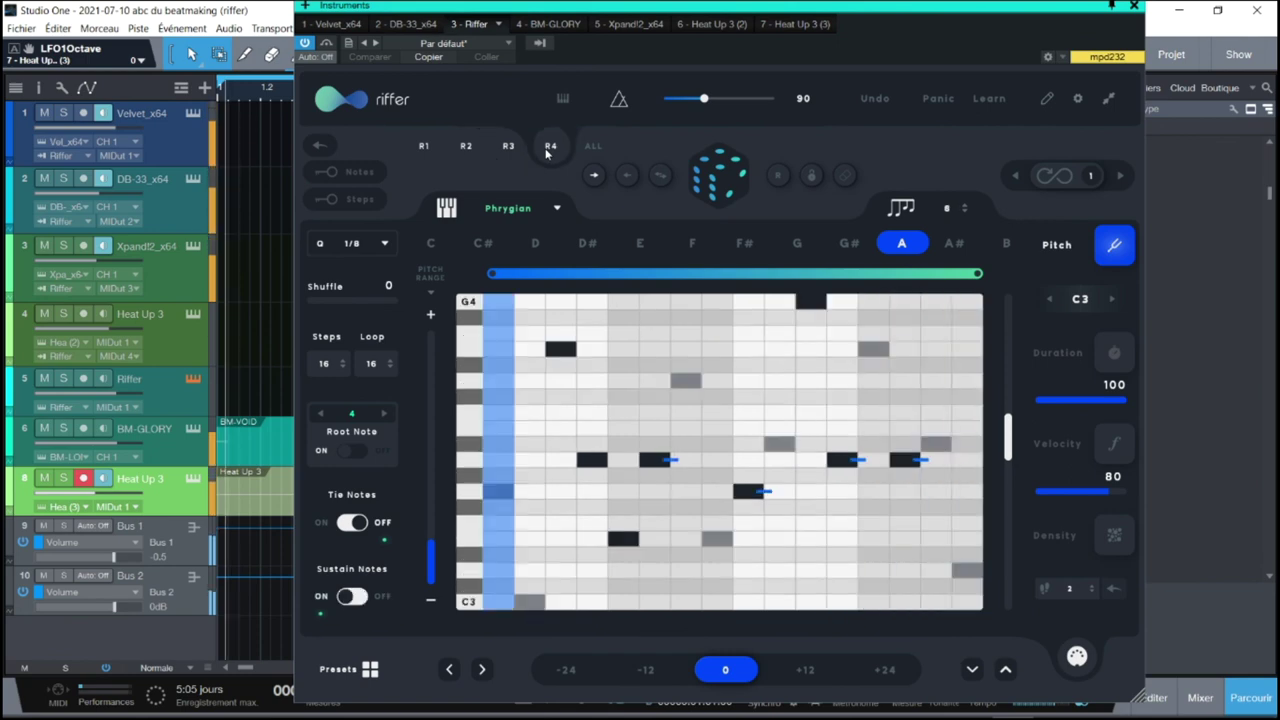
click(1134, 6)
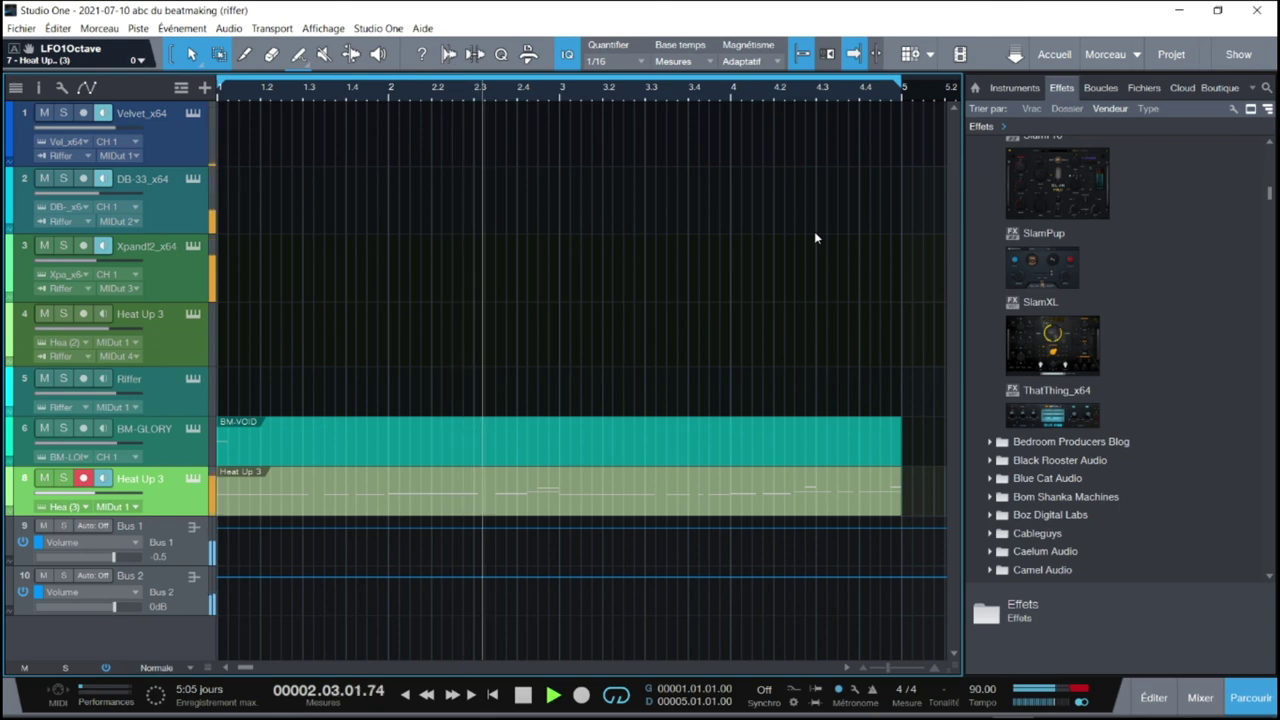
key(space)
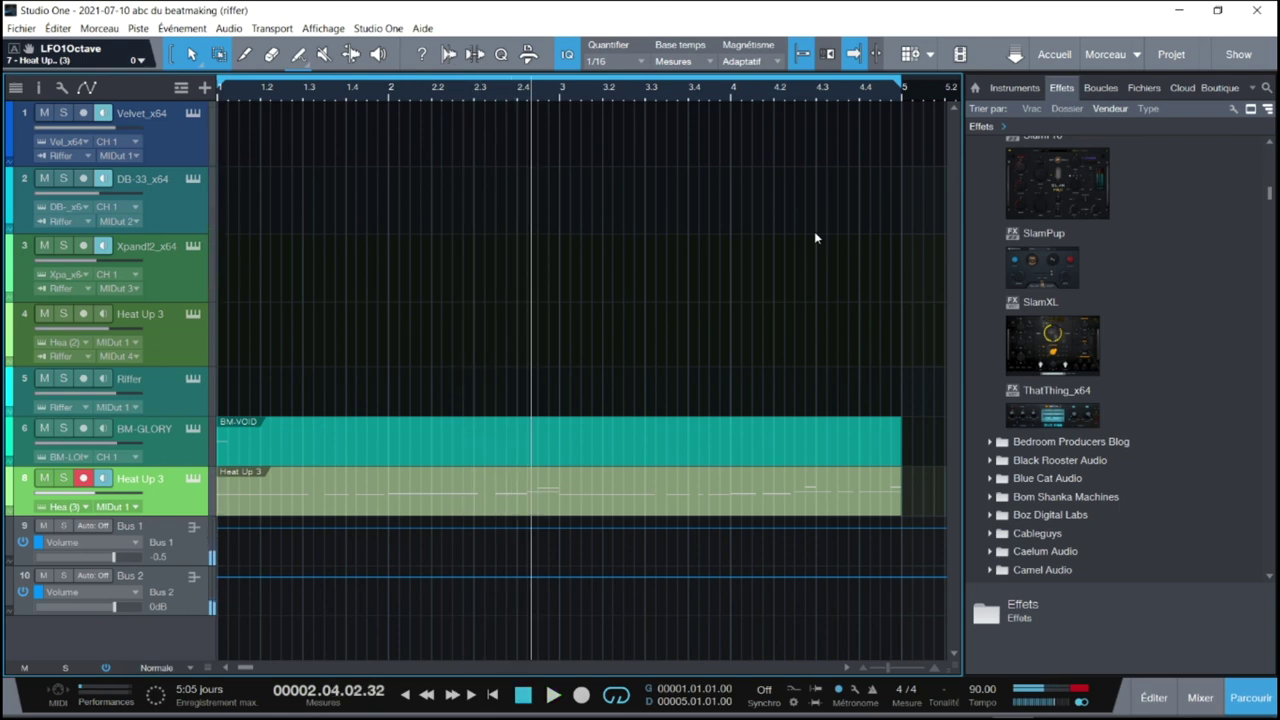